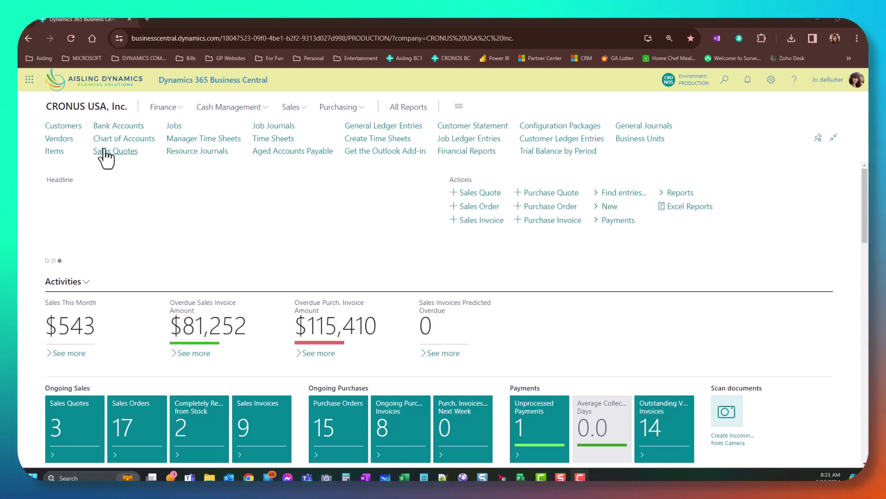
Step: Open the Customers list and view the open ledger entries behind Trey Research's balance
left_click(70, 128)
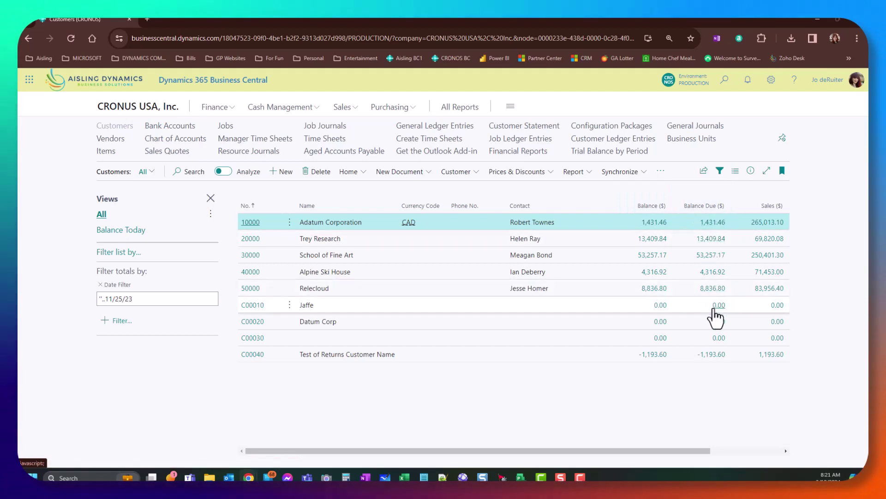
left_click(663, 244)
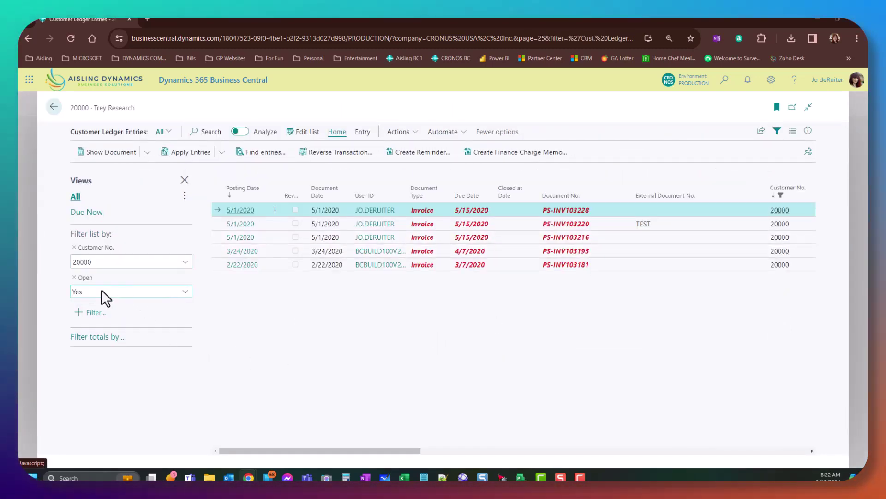
left_click(54, 107)
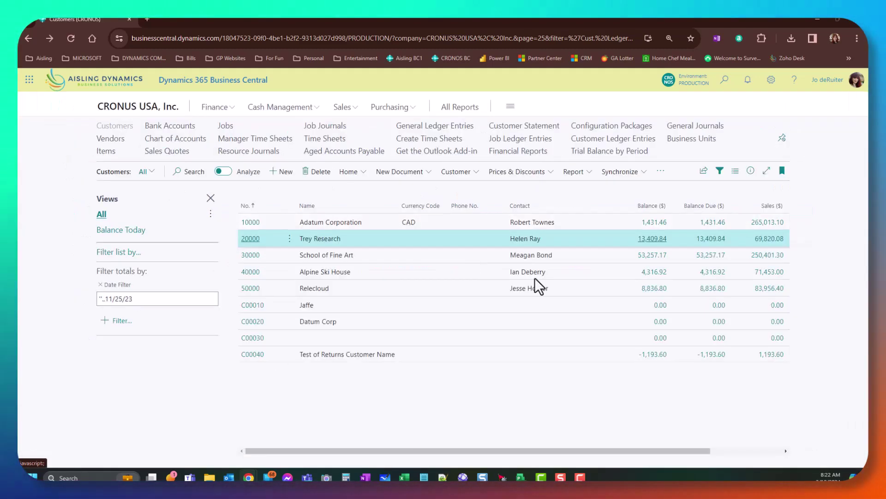
Step: View the ledger entries behind Trey Research's balance due, check their due date filter, and return to the Customers list
left_click(712, 241)
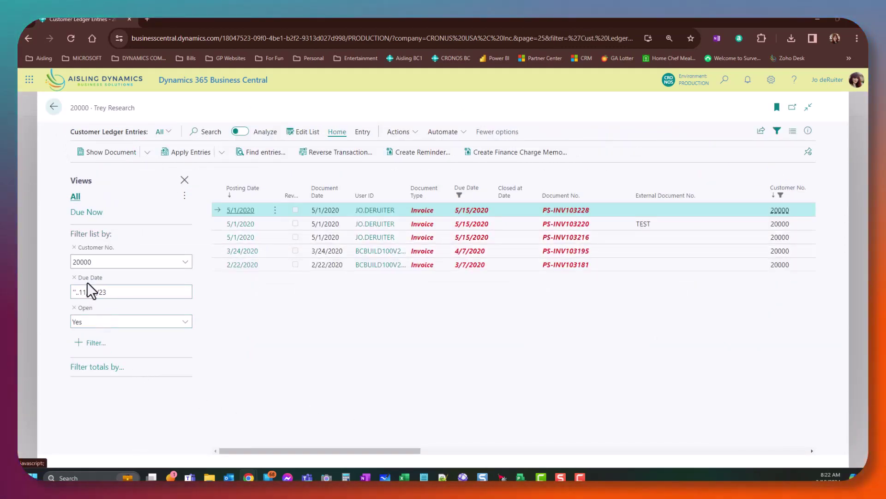
left_click(120, 296)
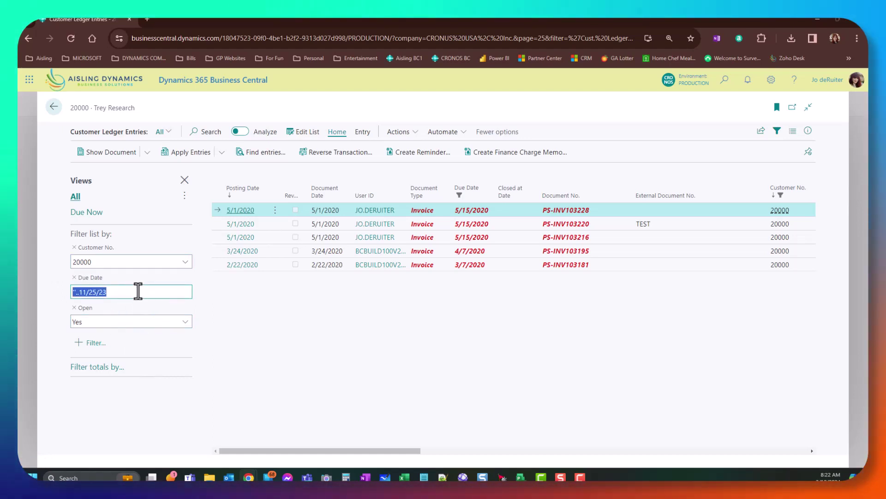
left_click(55, 108)
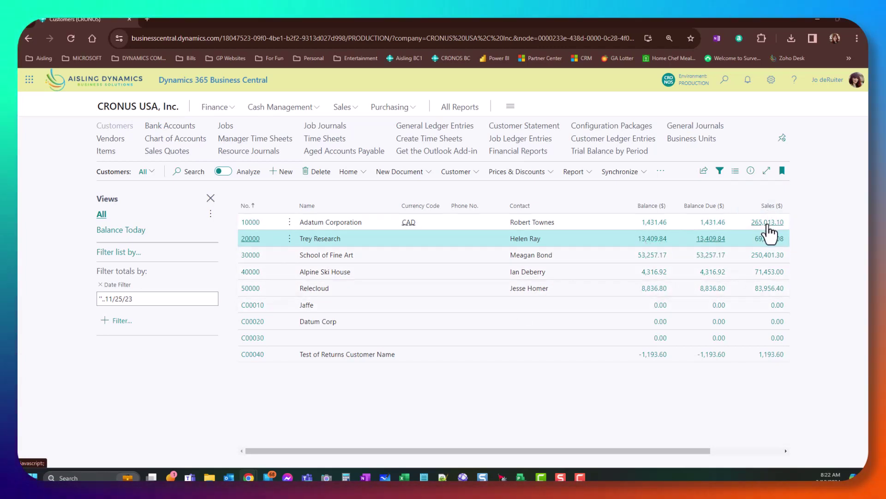
Step: Show Adatum Corporation's details, examine its sales history and customer statistics, and hide the details again
left_click(616, 228)
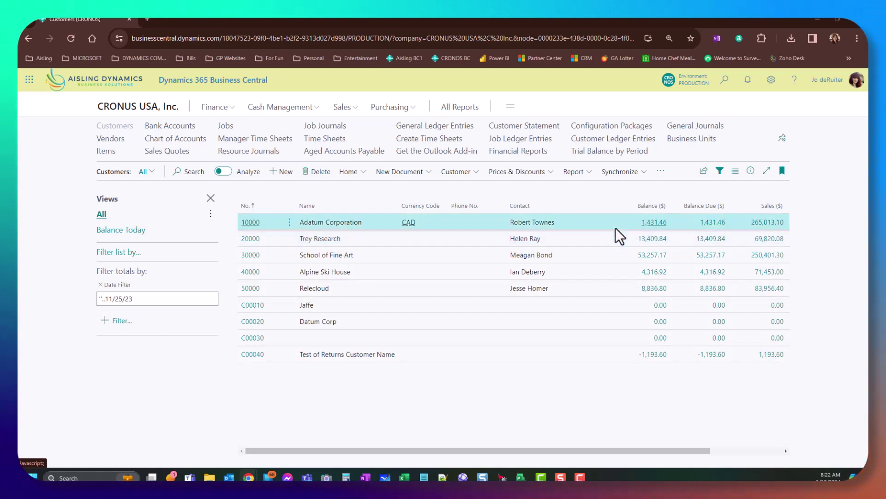
left_click(750, 172)
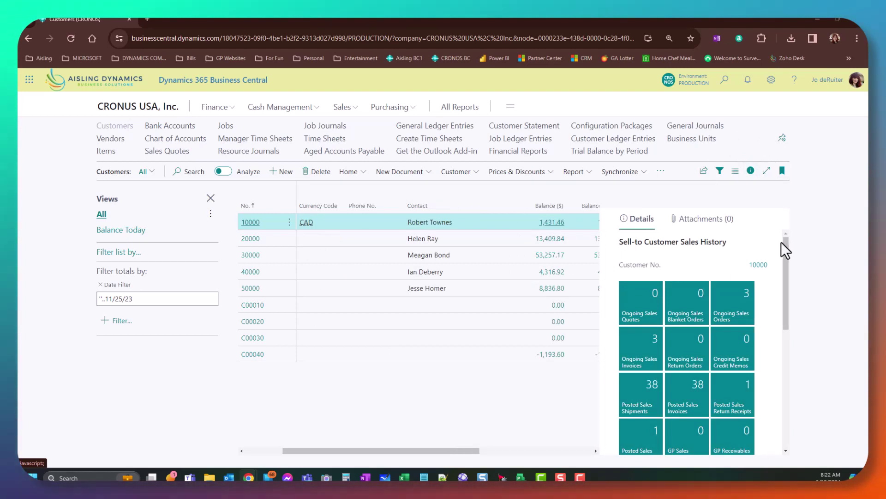
left_click_drag(787, 247, 787, 259)
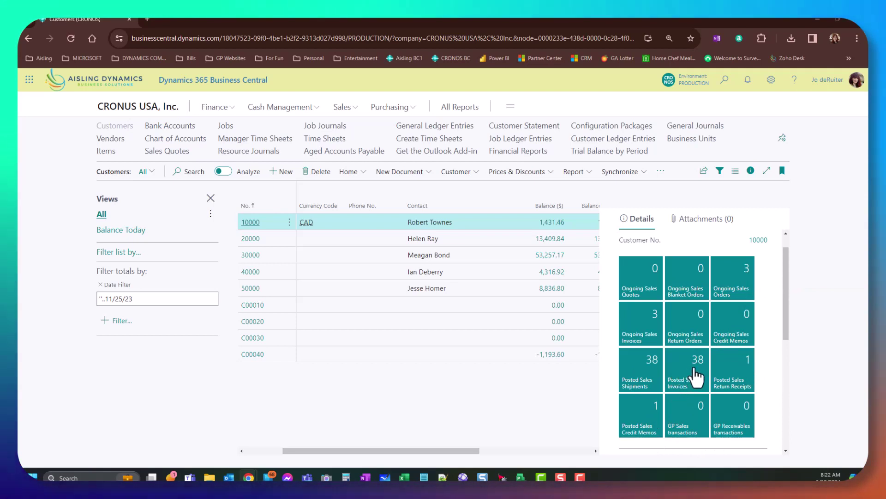
scroll(696, 368, "down", 6)
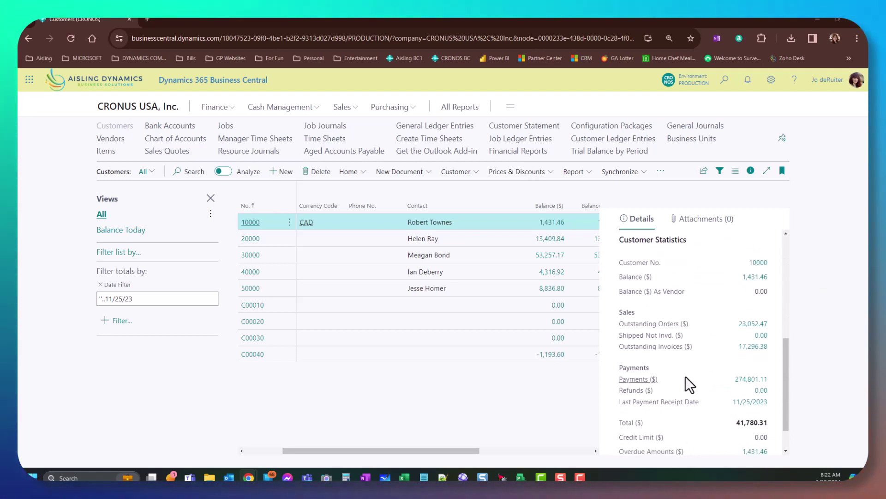
left_click_drag(784, 367, 785, 392)
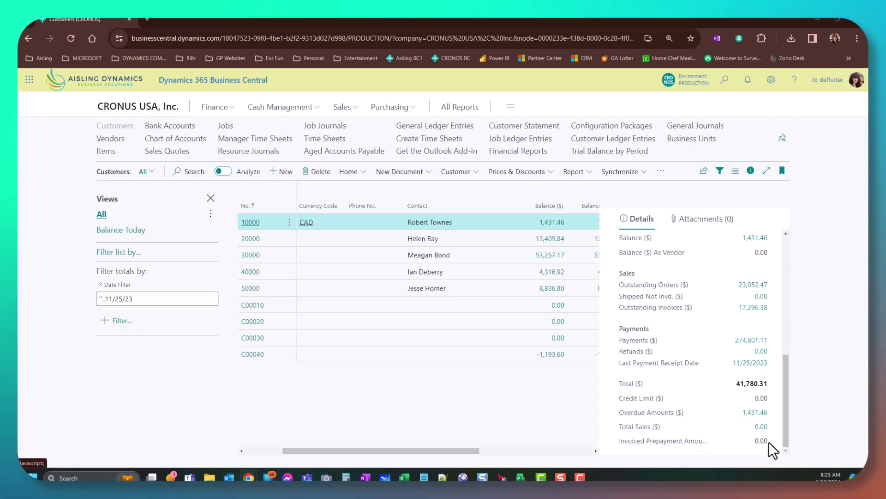
left_click(751, 171)
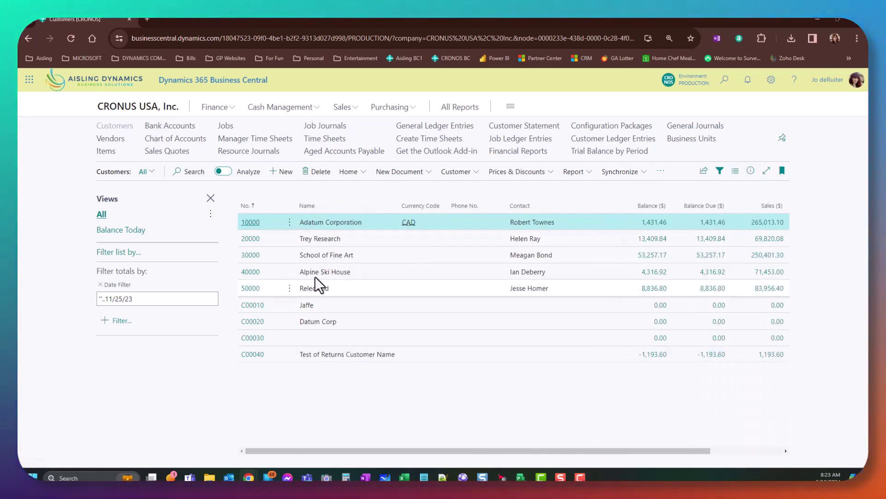
Step: Hide the list filters and personalize the Customers list by adding the Credit Limit ($) field between Balance Due ($) and Sales ($)
left_click(210, 198)
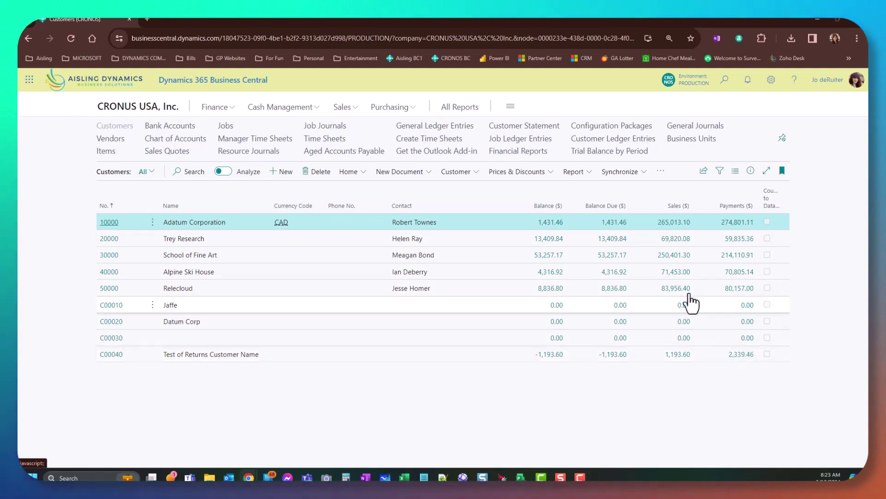
left_click(771, 79)
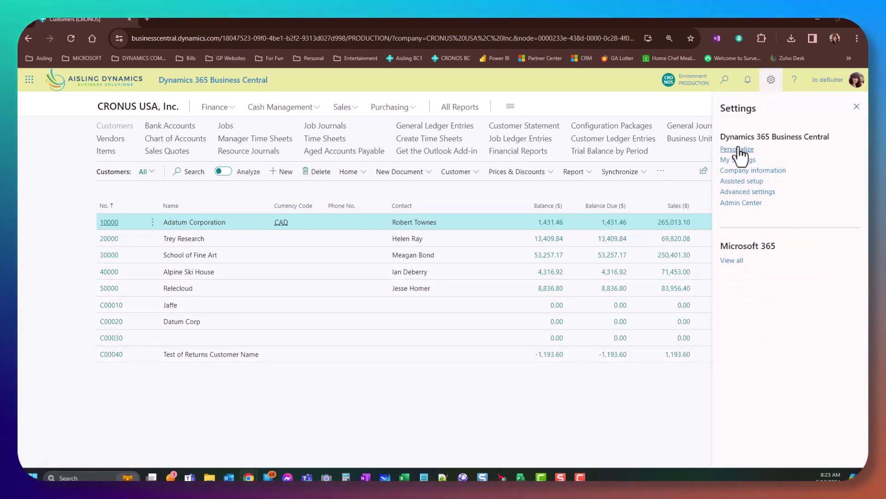
left_click(738, 149)
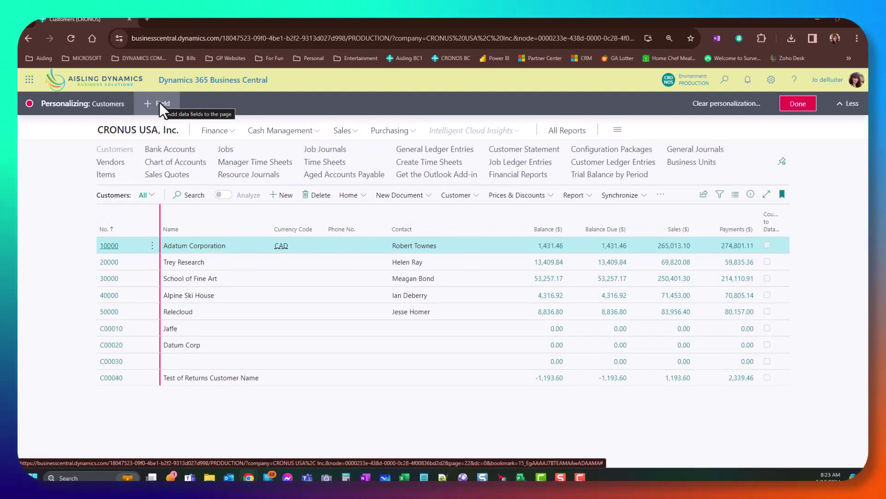
left_click(159, 102)
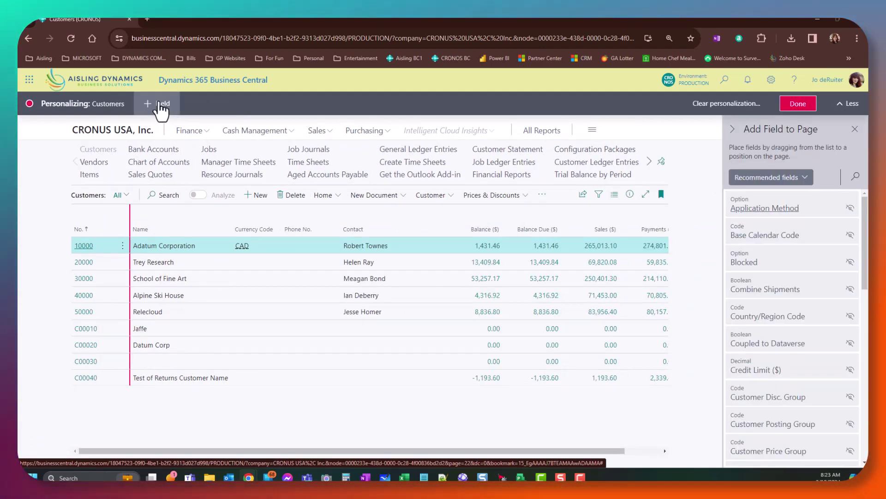
scroll(823, 244, "down", 3)
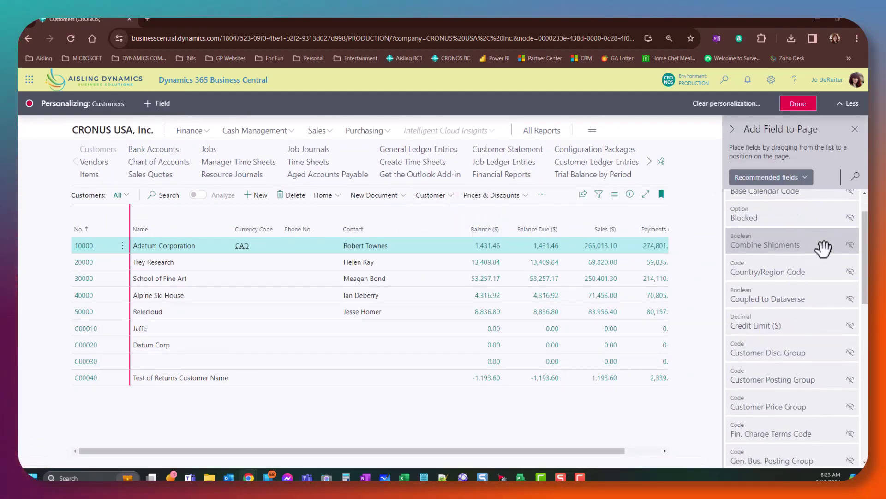
scroll(824, 249, "down", 3)
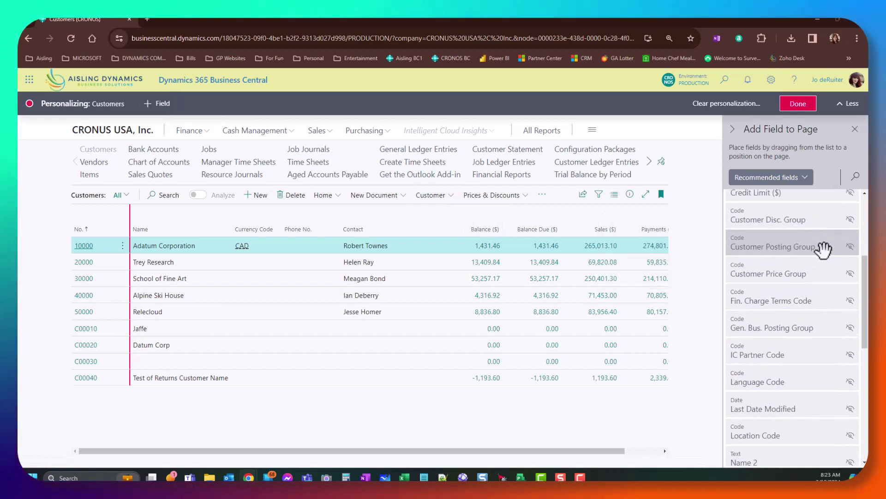
scroll(819, 240, "up", 2)
left_click_drag(818, 236, 583, 231)
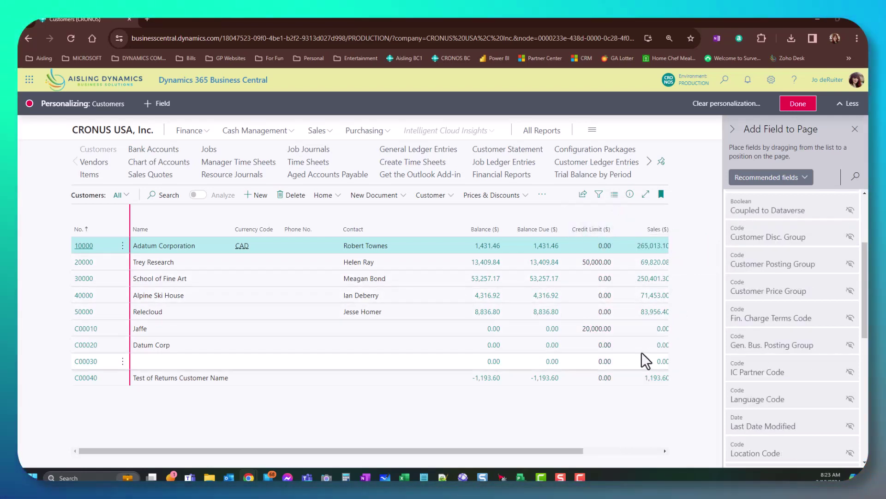
Step: Add the Salesperson Code field between Phone No. and Contact, finish personalizing, and check the list's columns
scroll(814, 339, "down", 1)
scroll(815, 339, "down", 2)
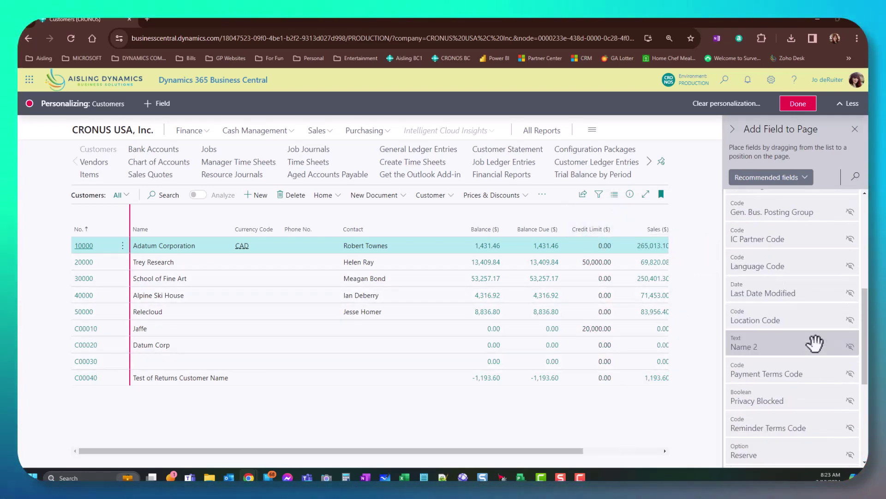
scroll(804, 250, "down", 1)
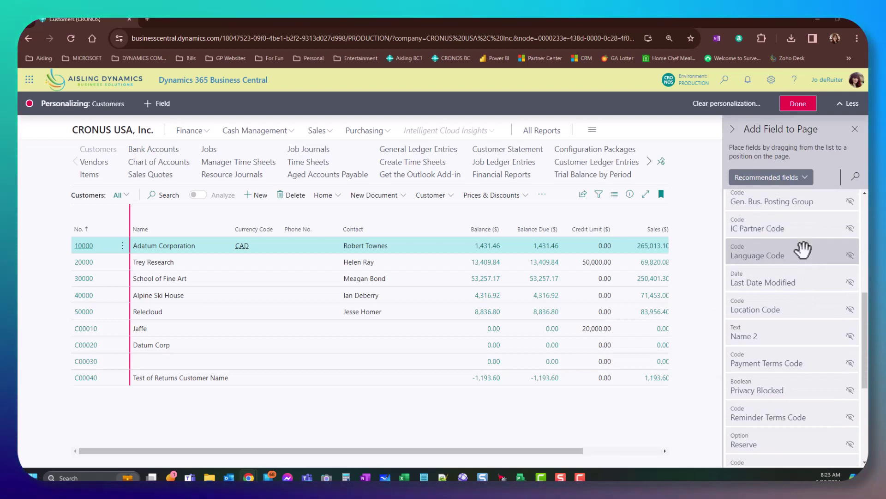
scroll(804, 250, "down", 4)
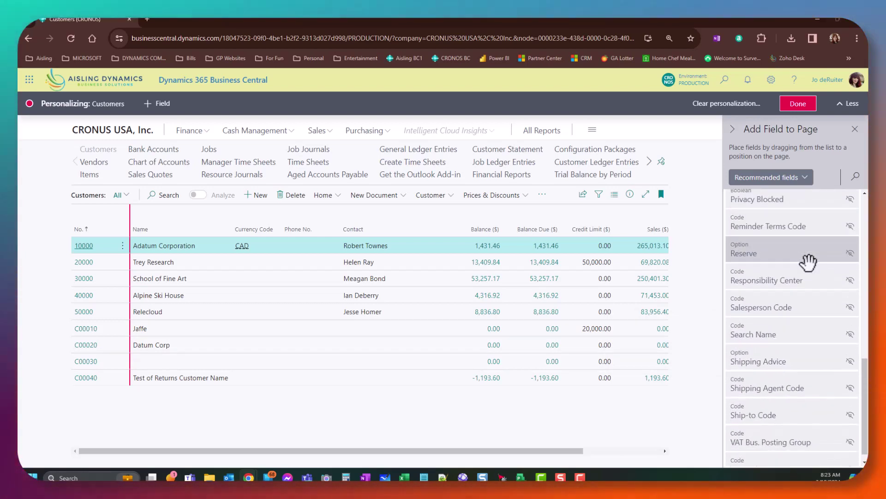
scroll(808, 262, "down", 1)
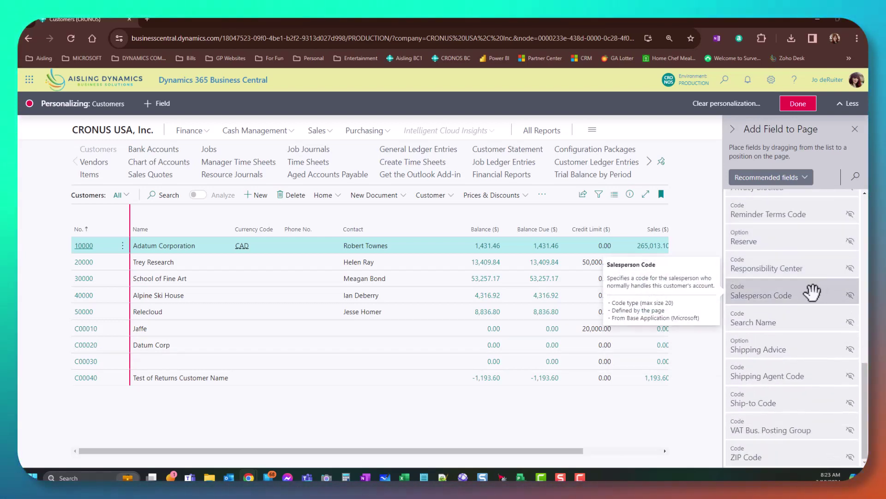
left_click_drag(813, 292, 341, 229)
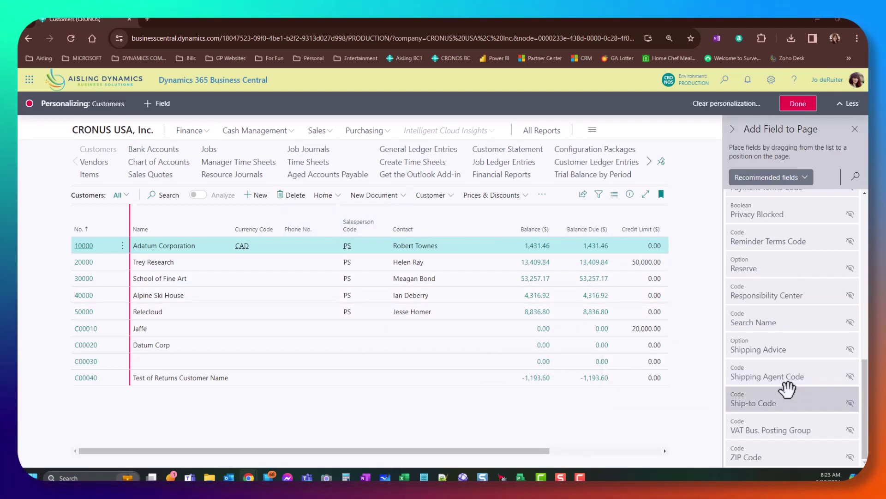
scroll(775, 383, "up", 10)
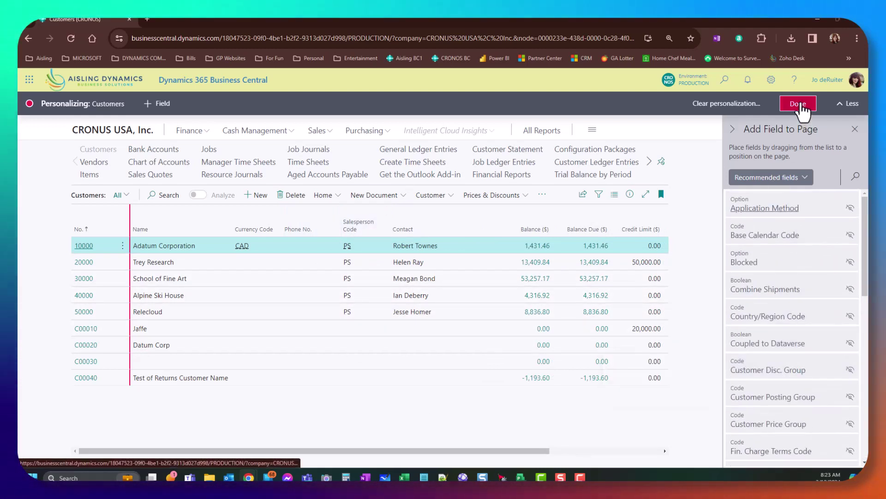
left_click(800, 104)
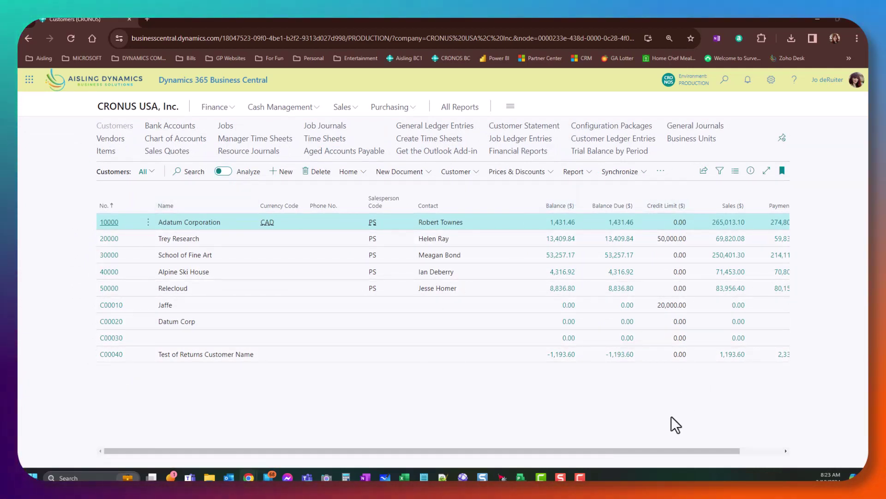
left_click_drag(665, 452, 736, 450)
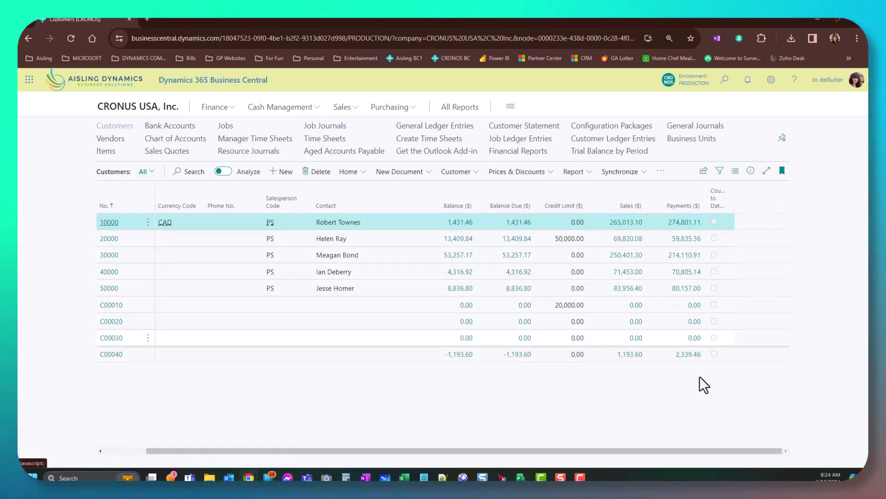
left_click_drag(698, 451, 452, 453)
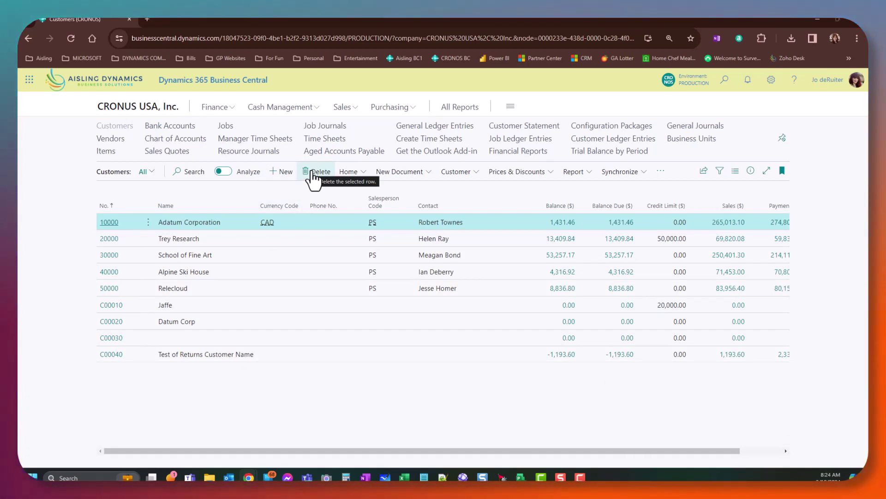
Step: Try to send an email to the customer Adatum Corporation
left_click(358, 179)
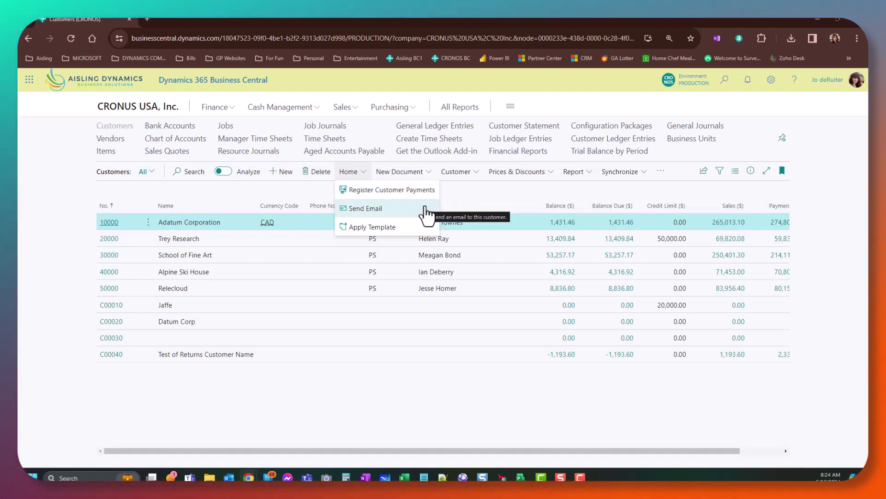
left_click(396, 209)
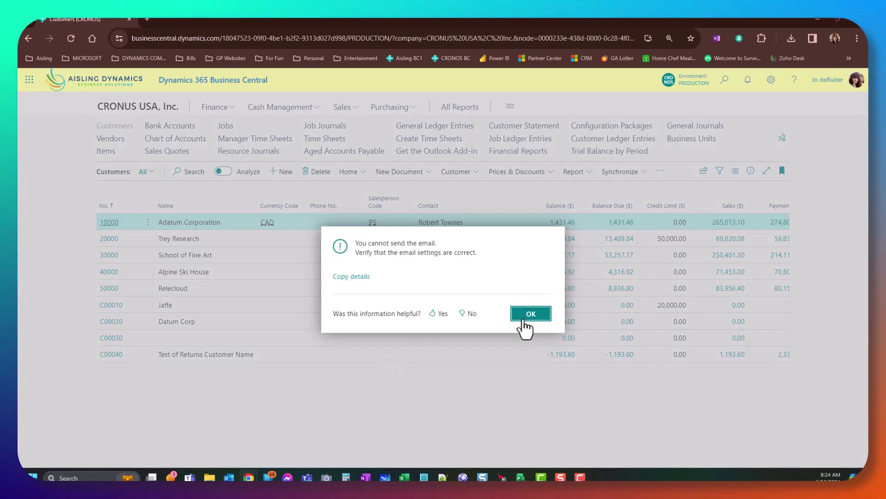
left_click(530, 314)
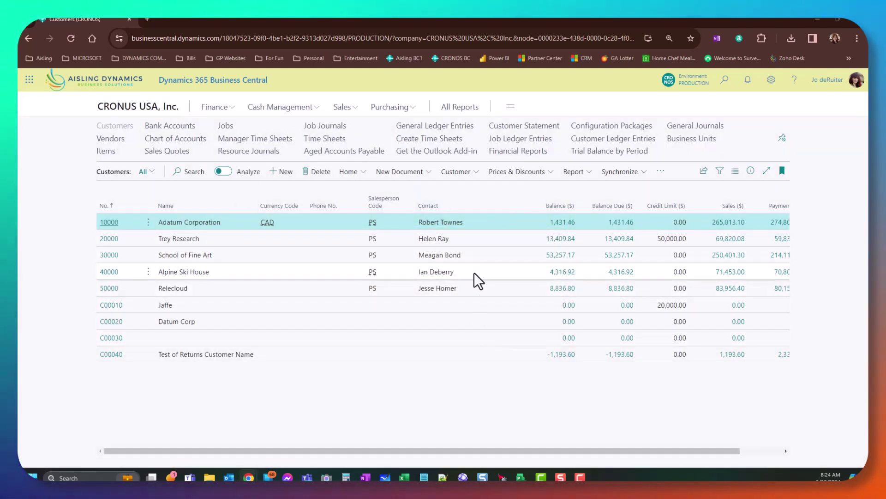
Step: Look over the new document types and customer-related pages, and open Adatum Corporation's customer ledger entries to examine them
left_click(434, 178)
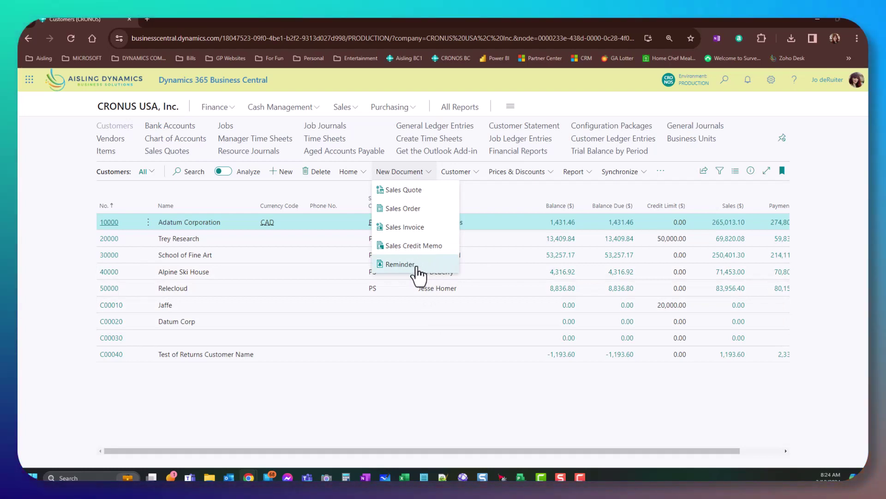
left_click(477, 173)
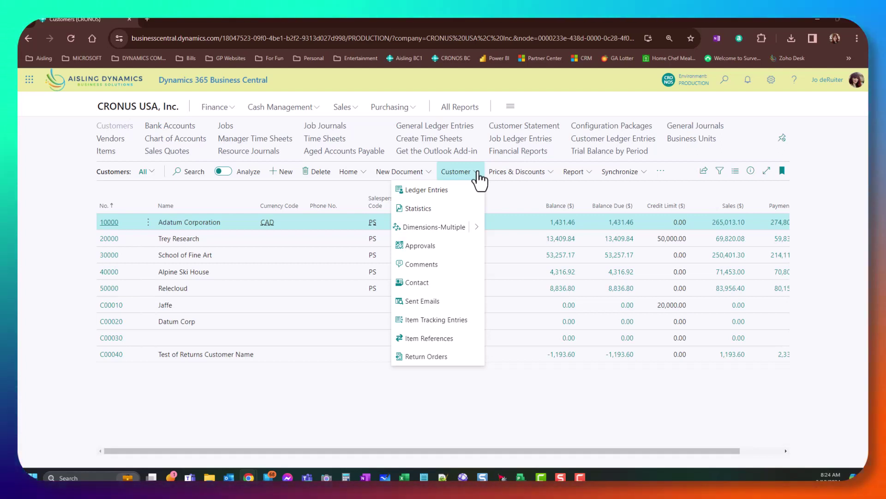
left_click(457, 193)
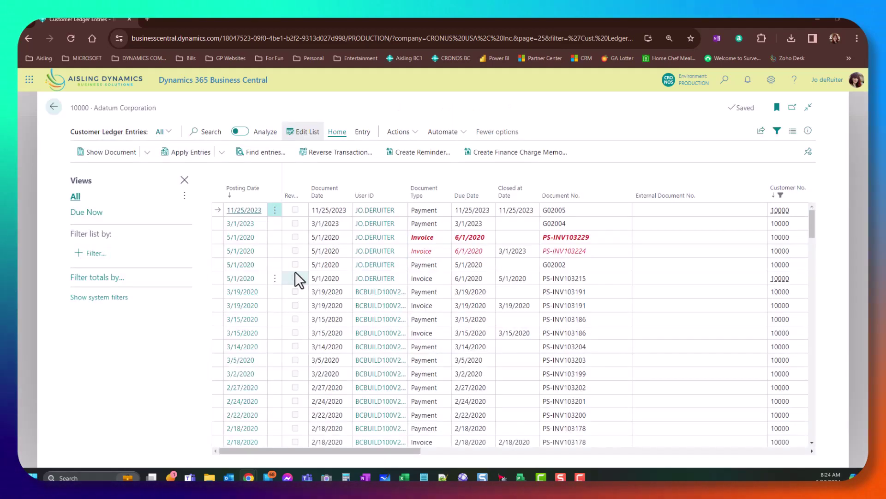
scroll(284, 420, "down", 15)
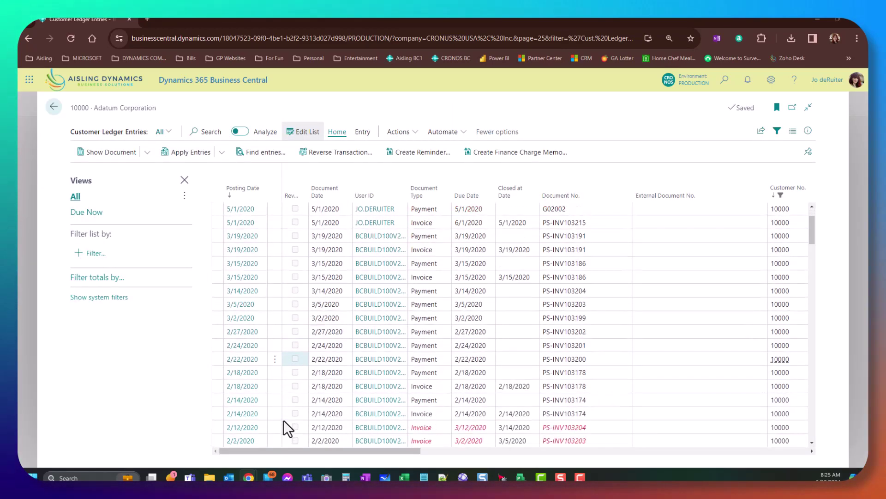
Step: Examine Adatum Corporation's customer ledger entries, including document types, due dates, original amounts and remaining amounts
scroll(283, 420, "down", 3)
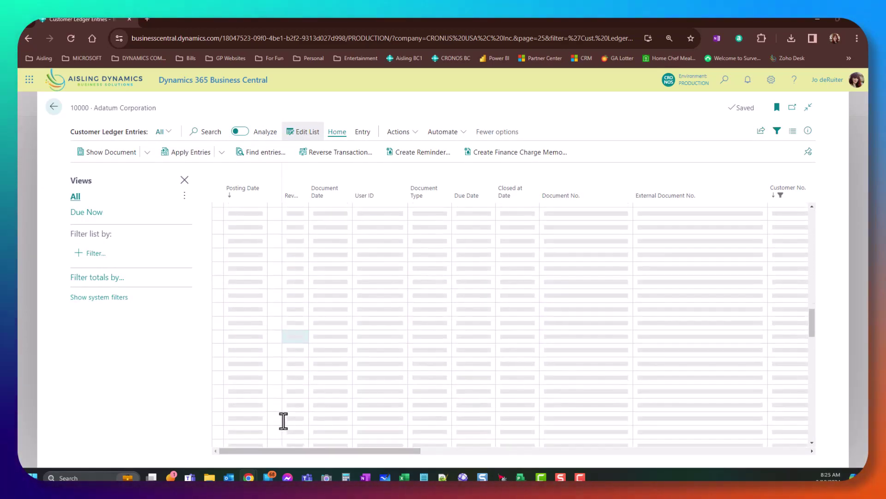
scroll(315, 372, "up", 12)
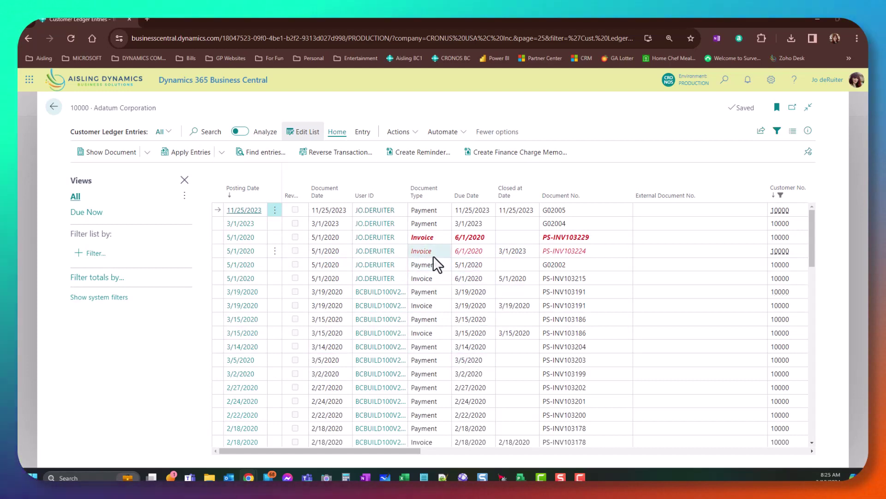
left_click(291, 333)
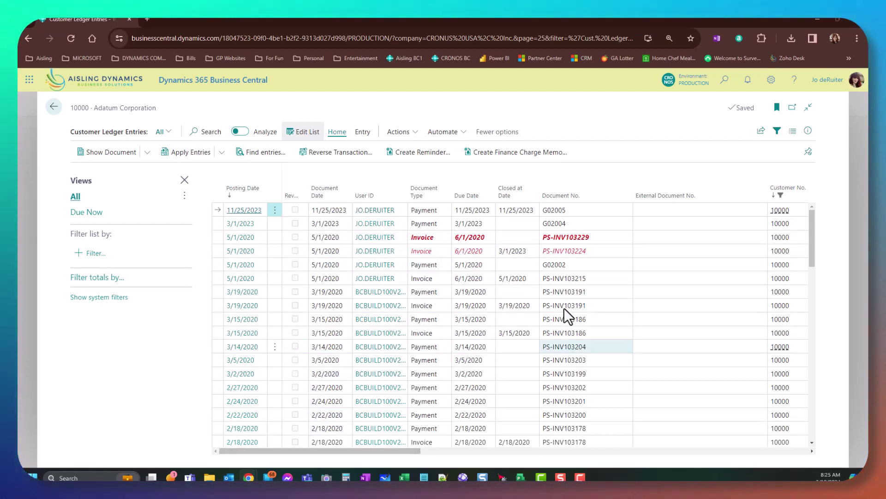
left_click(426, 238)
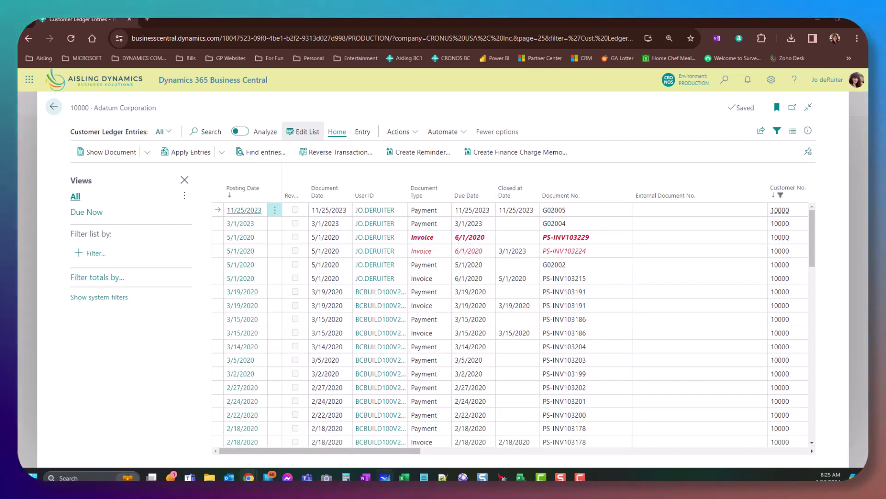
left_click_drag(383, 450, 652, 477)
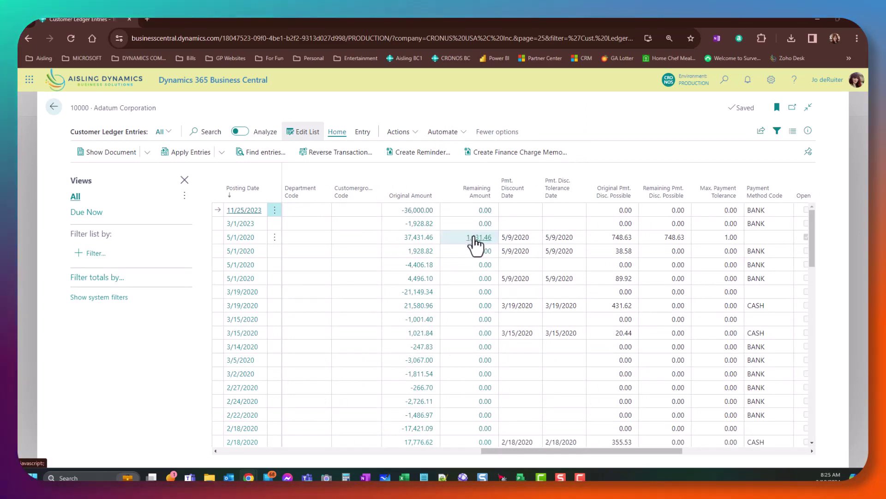
left_click_drag(522, 450, 239, 439)
scroll(337, 243, "down", 10)
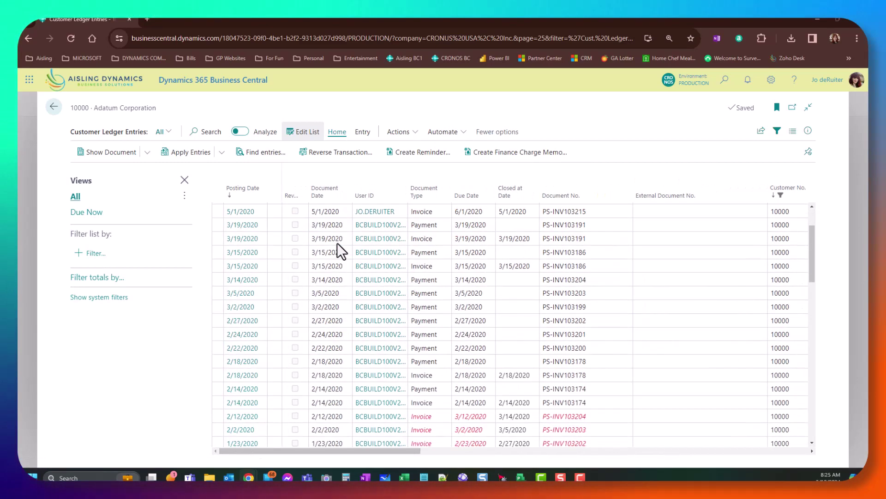
scroll(337, 242, "up", 10)
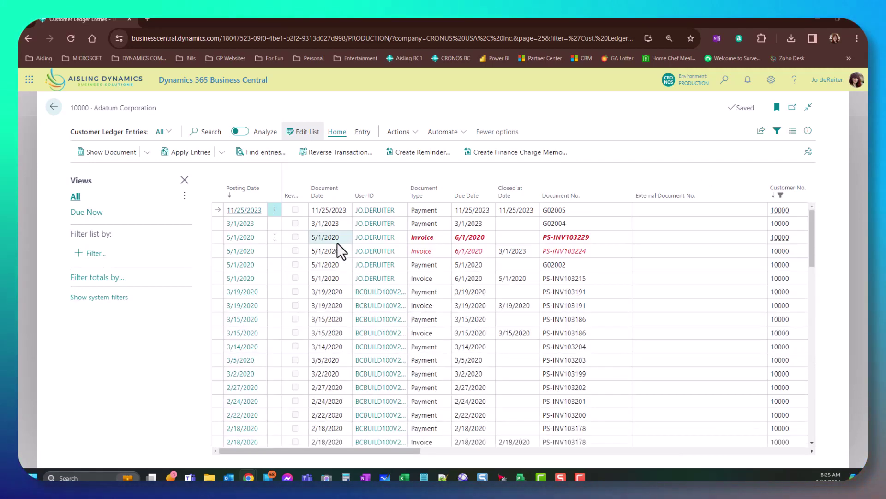
Step: View the entries applied to payment G02005 and those applied to invoice PS-INV103224
left_click(275, 213)
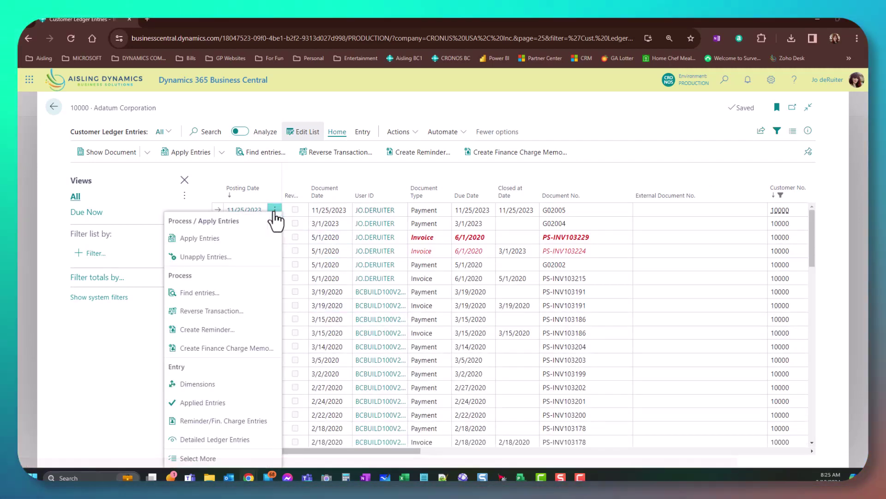
left_click(234, 403)
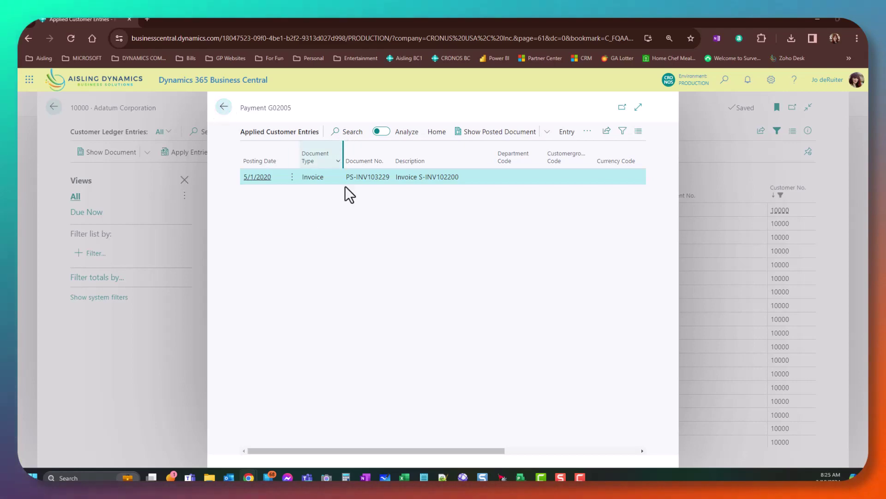
left_click(224, 107)
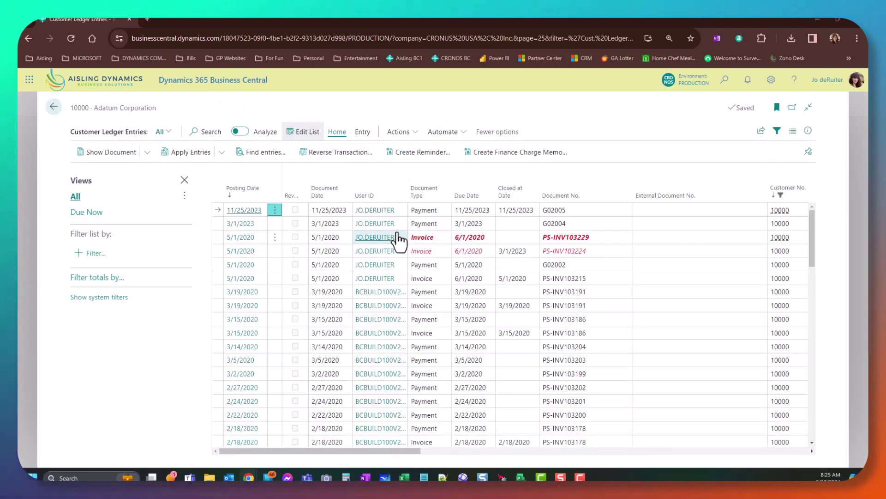
left_click(276, 253)
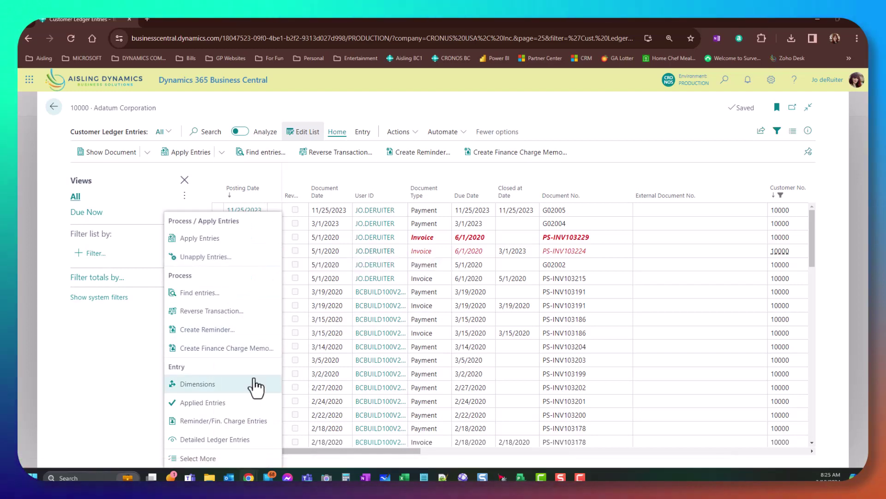
left_click(251, 404)
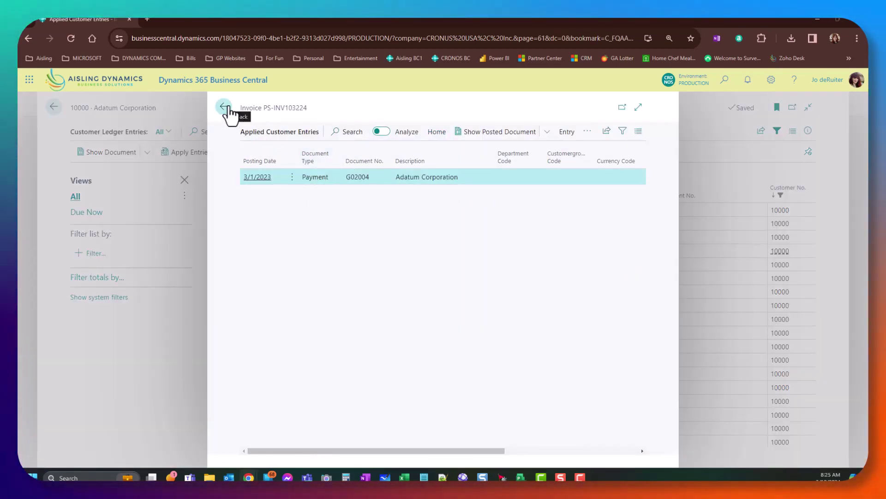
left_click(225, 108)
Step: View the detailed ledger entries of invoice PS-INV103224 and return to the Customers list
left_click(275, 252)
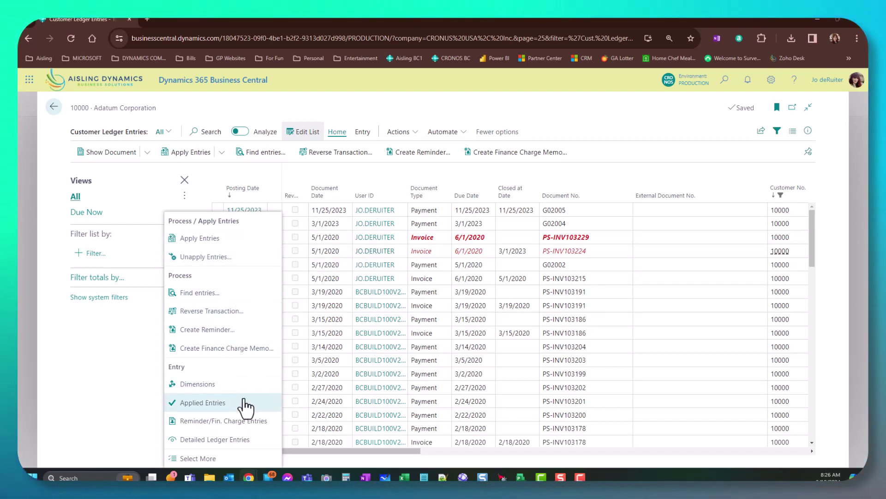
left_click(234, 445)
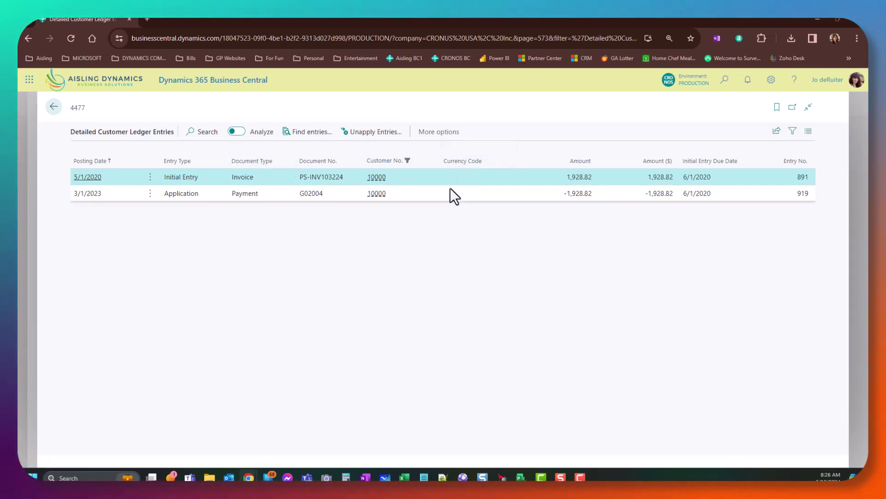
left_click(54, 110)
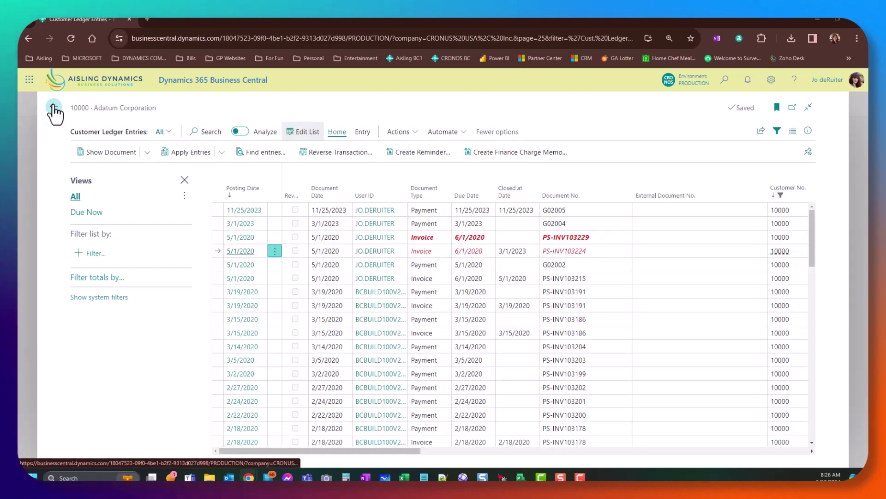
left_click(56, 112)
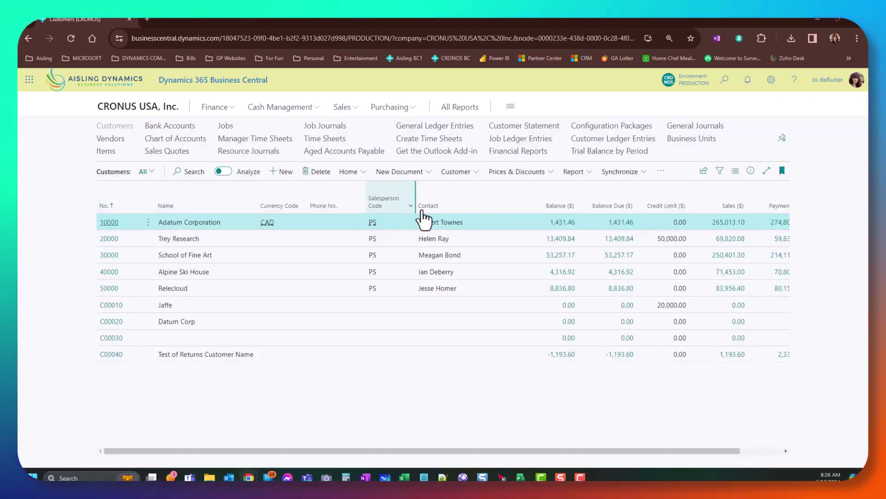
Step: Look over the customer-related pages, pricing and discount pages, reports and synchronization actions available for Adatum Corporation
left_click(480, 171)
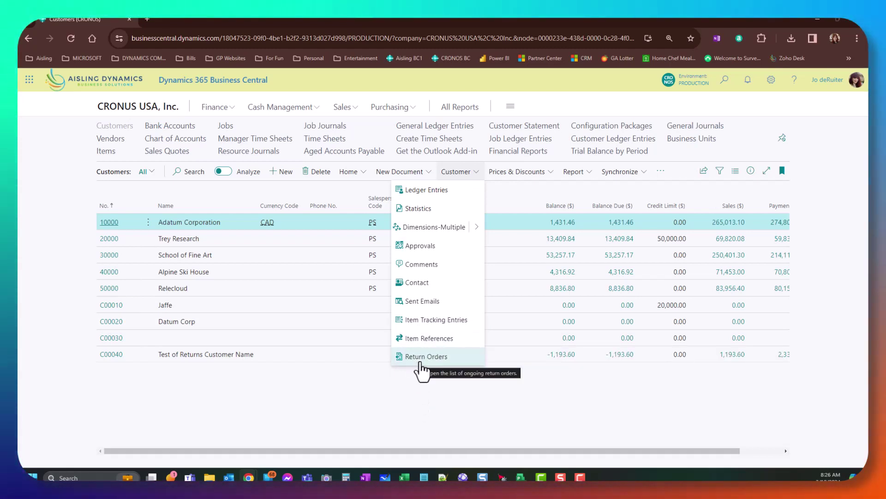
left_click(548, 180)
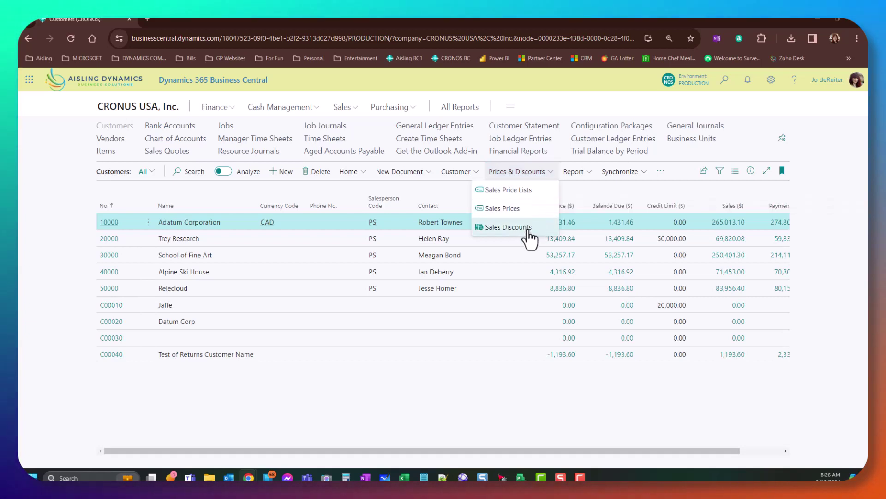
left_click(587, 177)
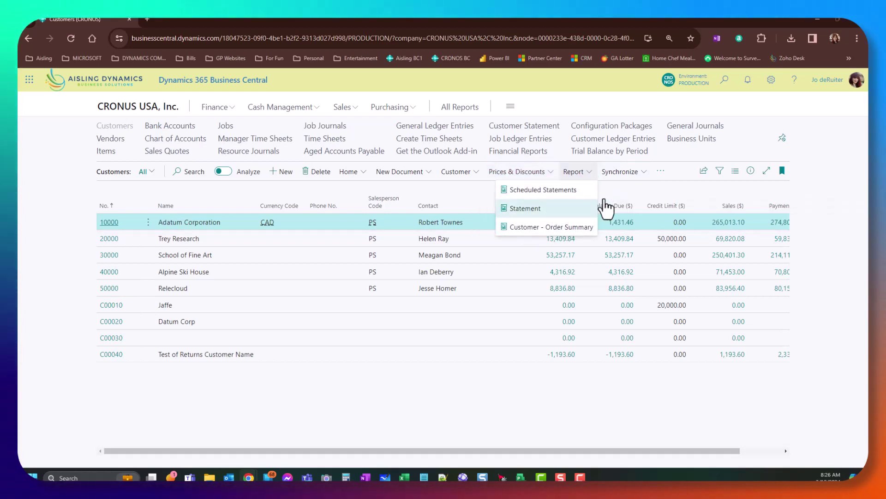
left_click(632, 177)
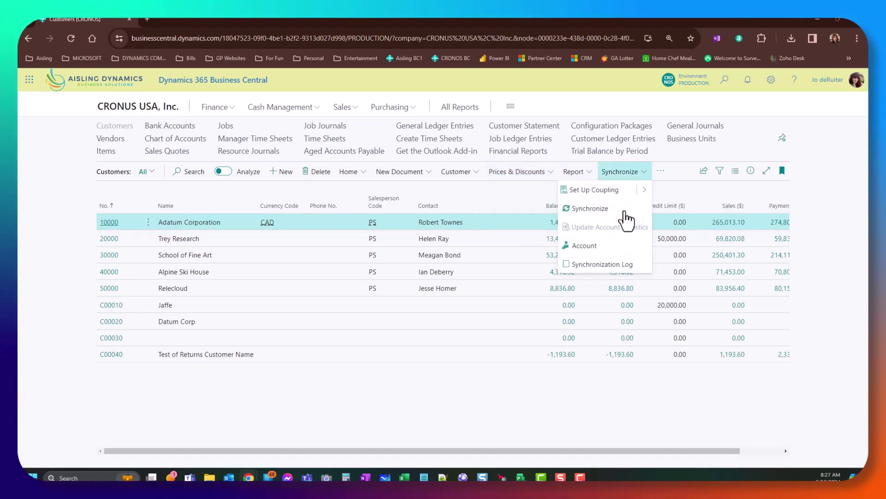
Step: Open Adatum Corporation's customer card and examine its picture, sales history details and attached documents
left_click(435, 386)
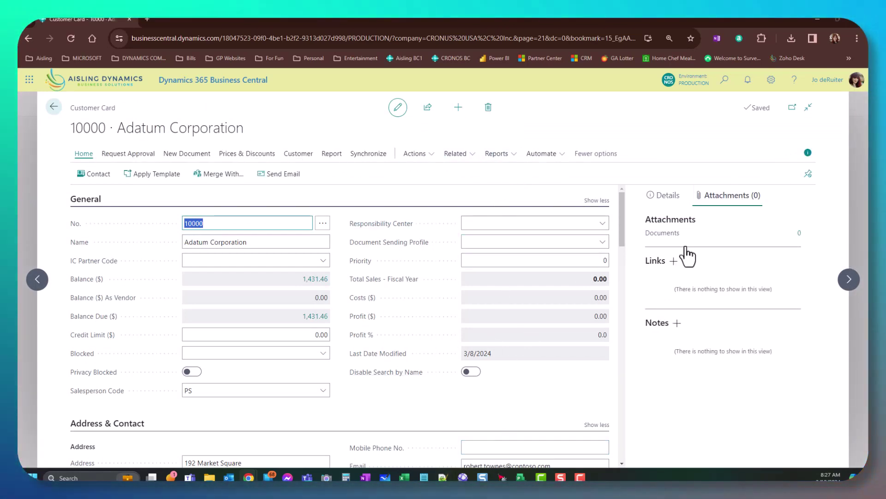
left_click(663, 195)
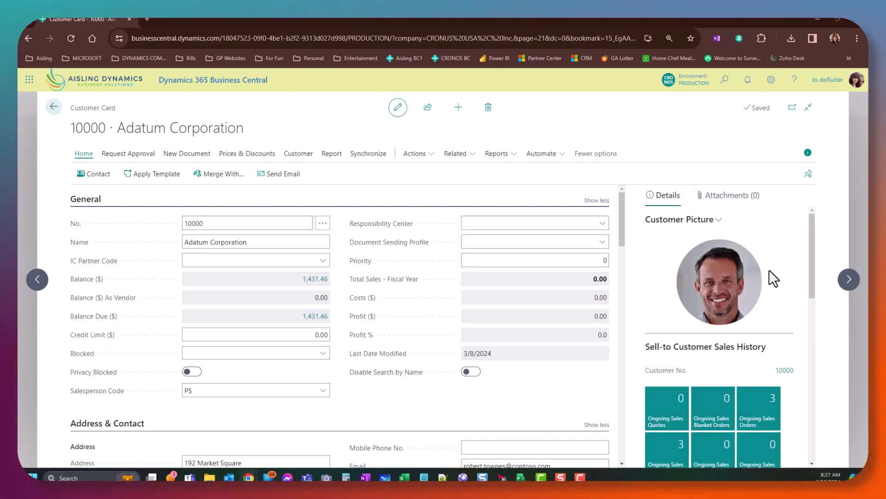
left_click_drag(811, 245, 814, 220)
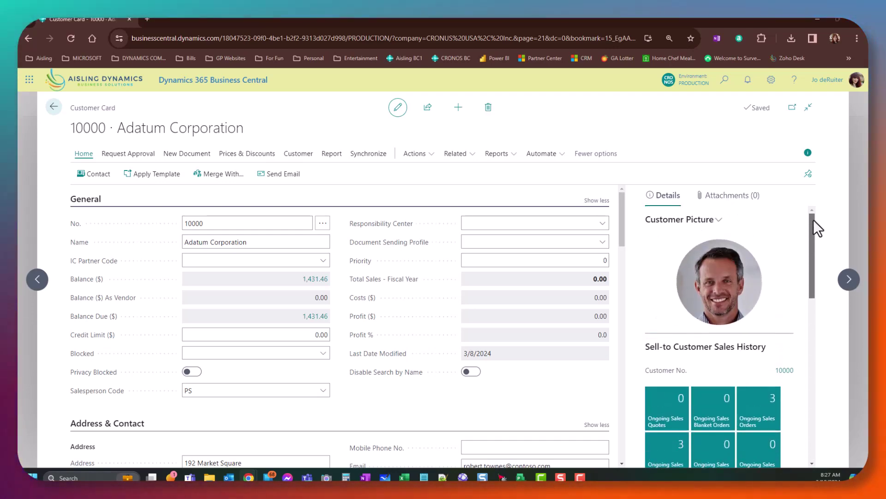
left_click(748, 196)
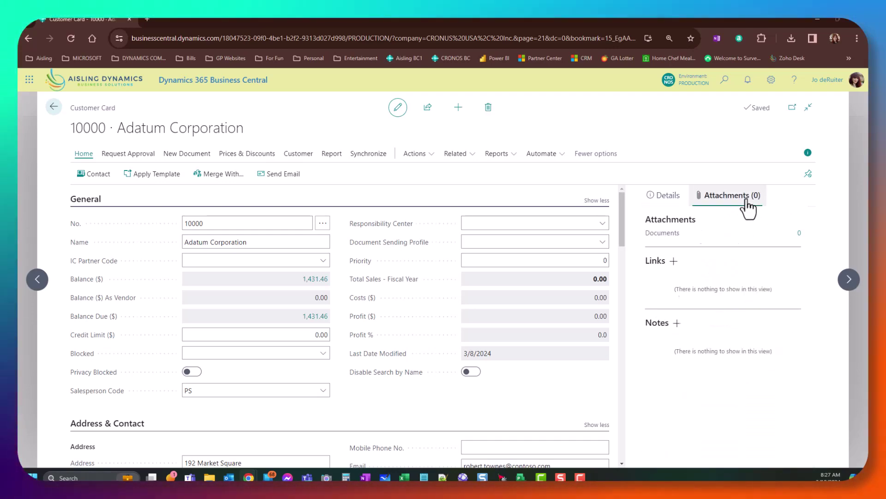
left_click(801, 233)
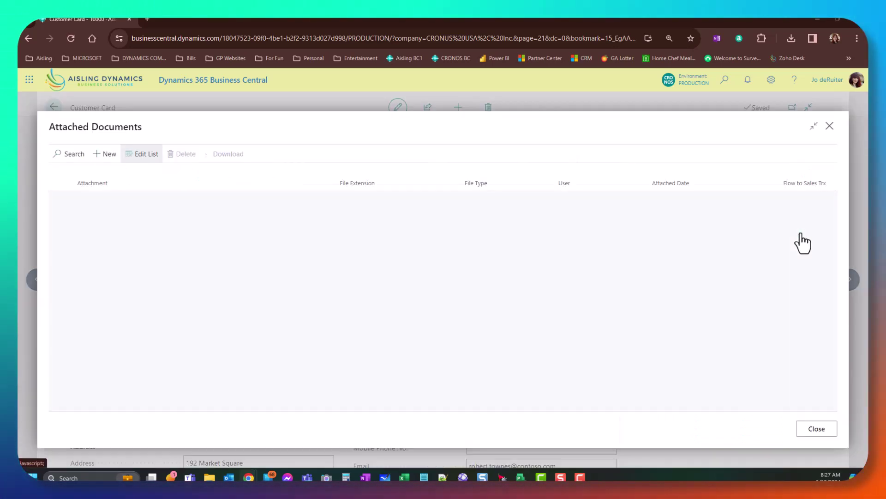
left_click(826, 128)
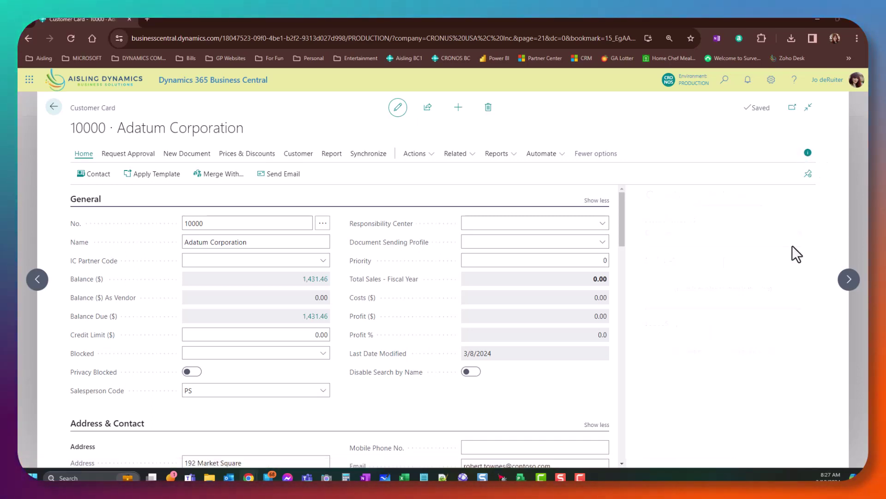
Step: Hide the customer card's FactBox pane and open the contact card of the related Adatum Corporation company contact
key("alt+F2")
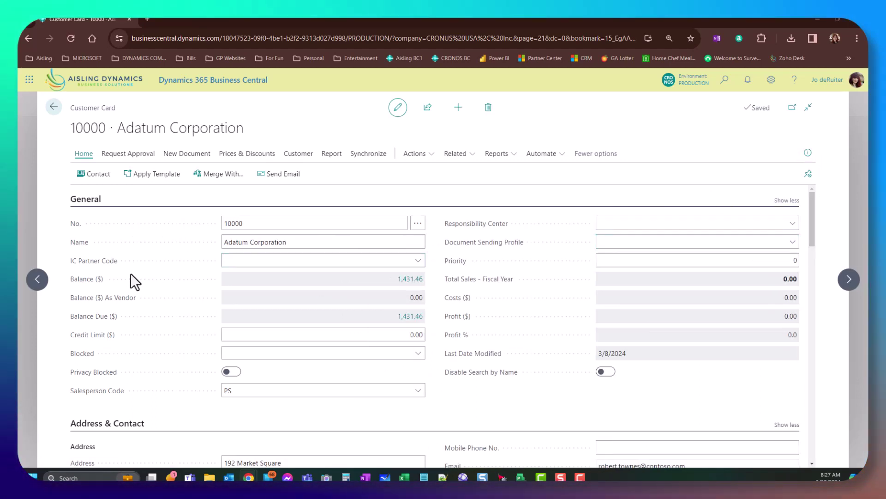
left_click(95, 176)
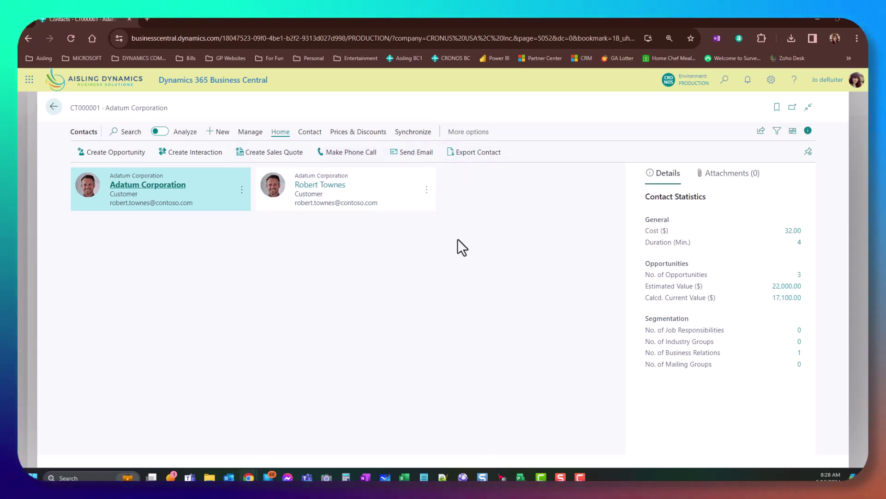
left_click(165, 185)
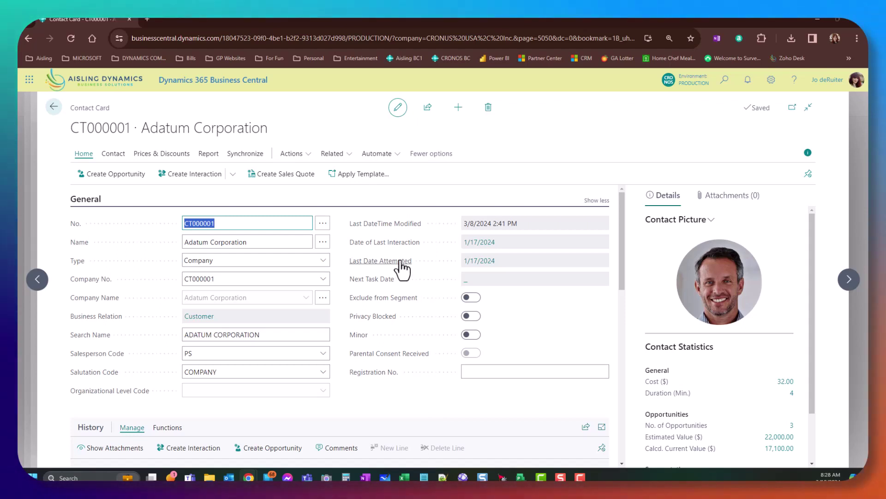
Step: Review the contact card's general fields, the available contact types, the interaction history and the communication details
left_click(239, 241)
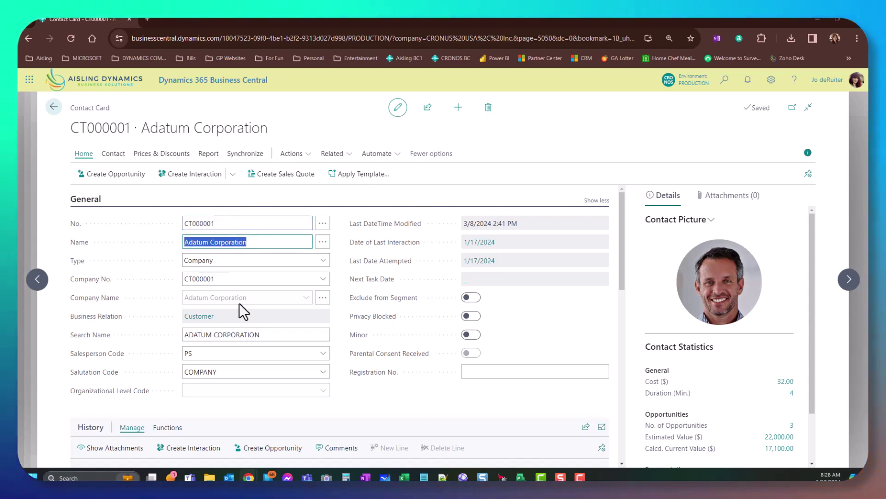
left_click(225, 261)
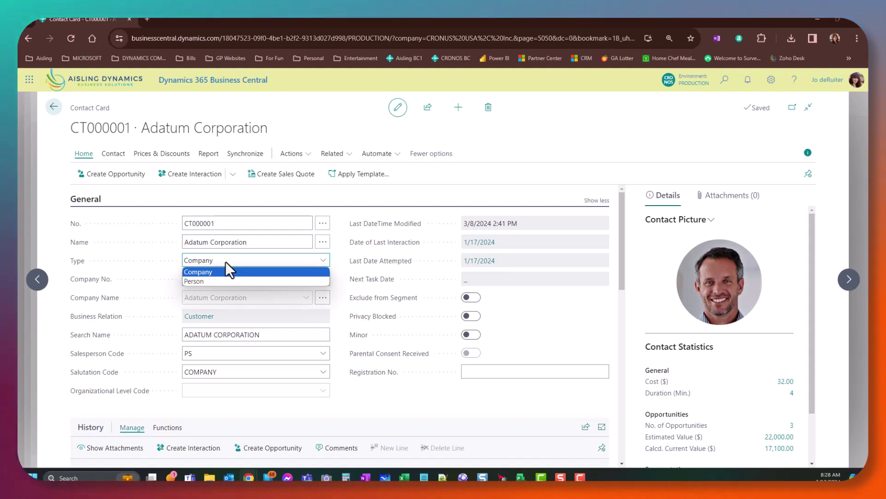
left_click(225, 261)
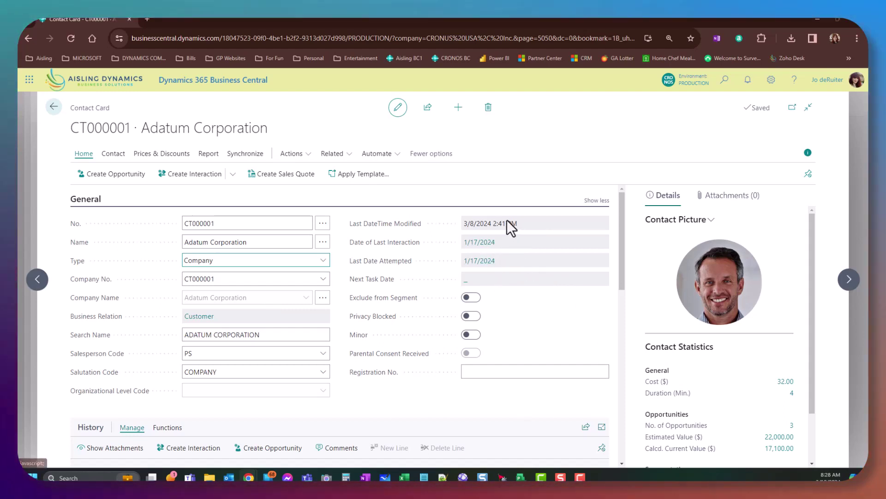
scroll(527, 291, "down", 3)
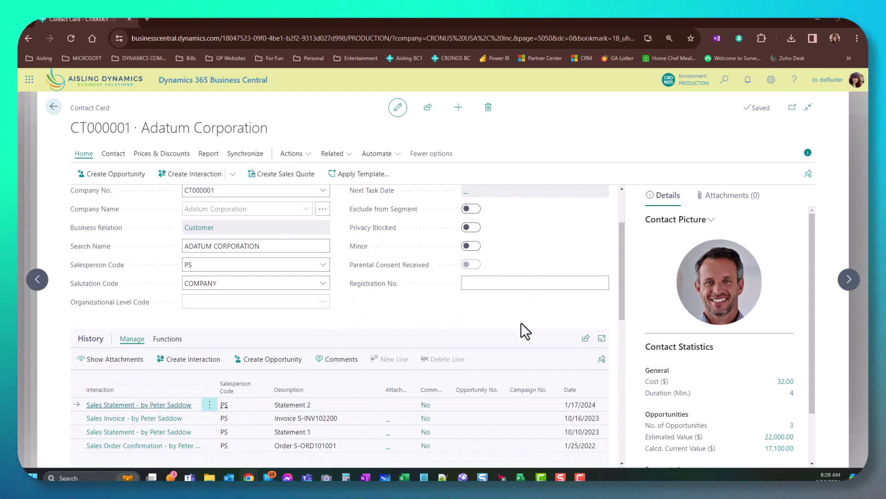
scroll(521, 323, "down", 3)
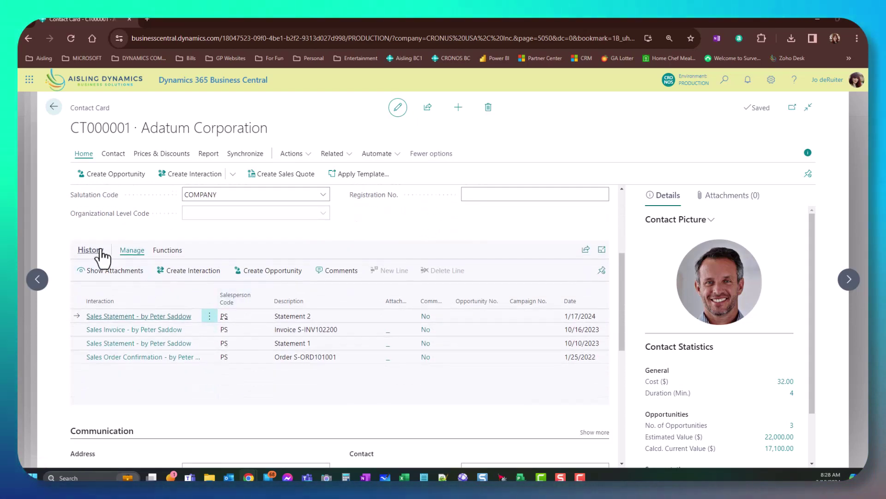
scroll(376, 385, "down", 3)
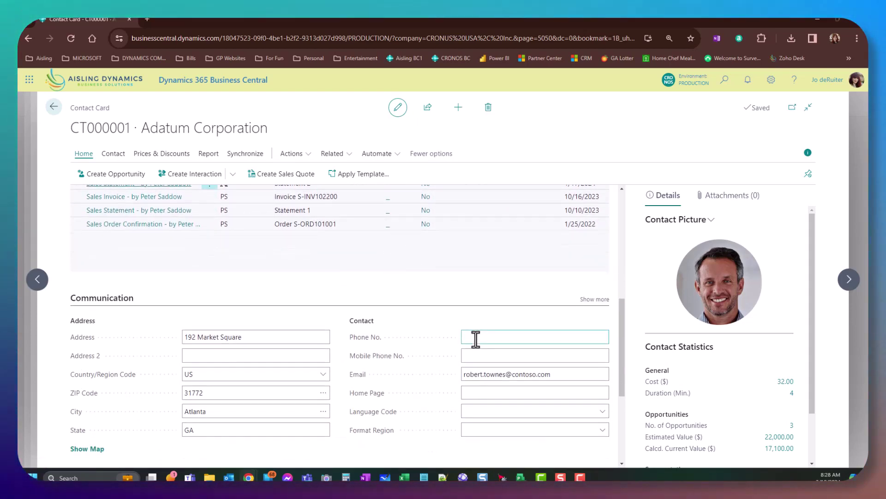
Step: Review the contact card's remaining sections and contact statistics, and return to Adatum Corporation's customer card
scroll(475, 341, "down", 2)
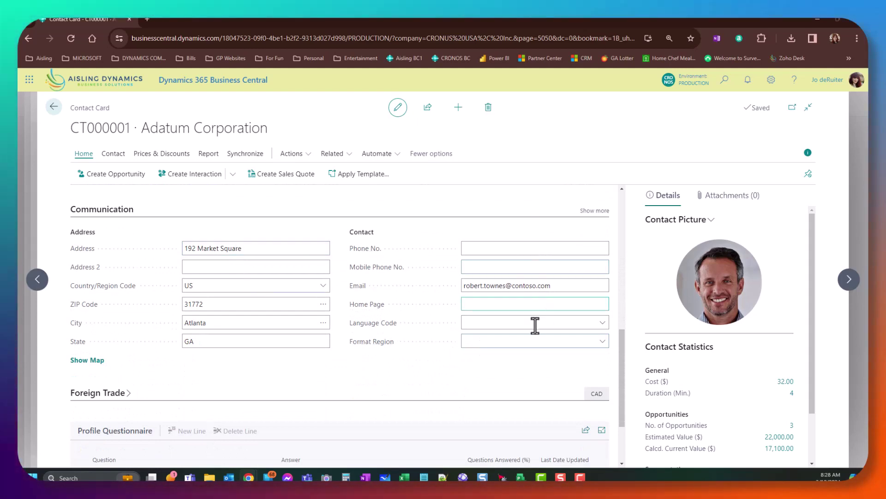
scroll(535, 331, "down", 2)
scroll(739, 365, "down", 2)
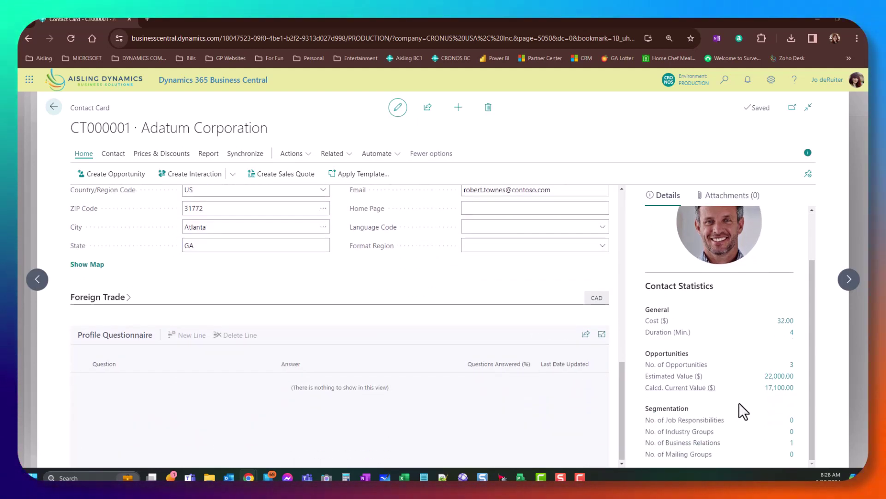
scroll(738, 346, "up", 3)
scroll(349, 291, "up", 10)
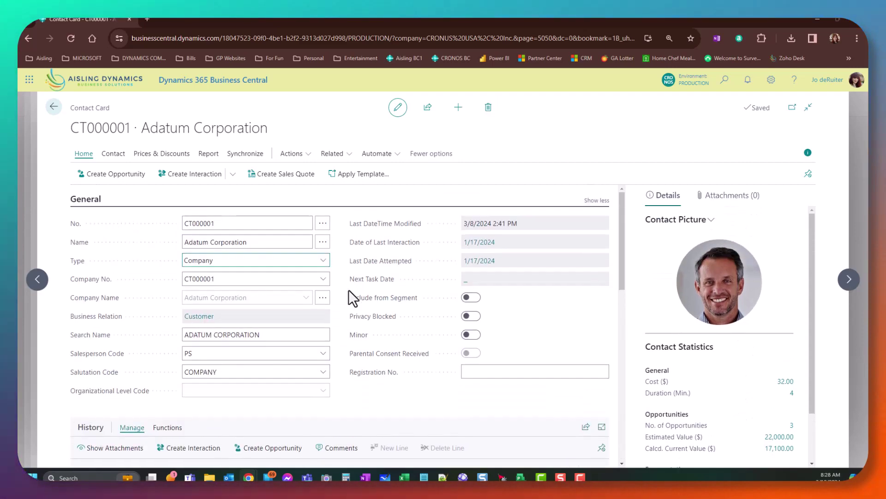
left_click(54, 107)
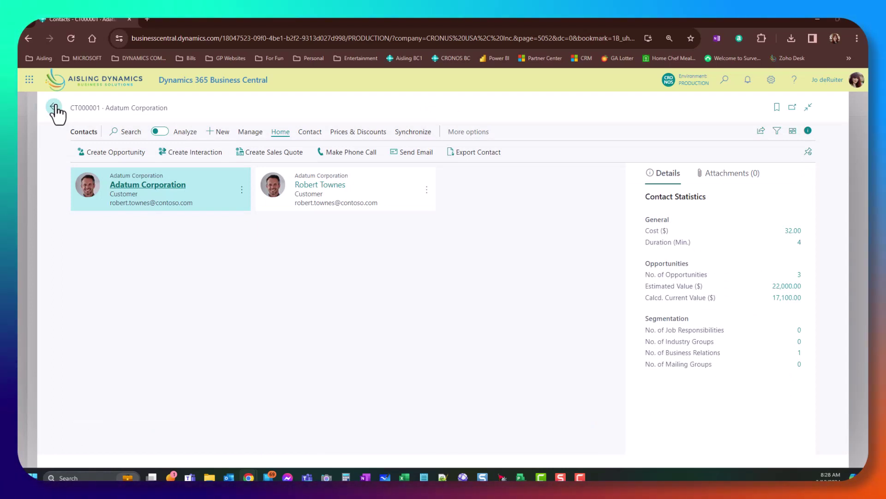
left_click(54, 108)
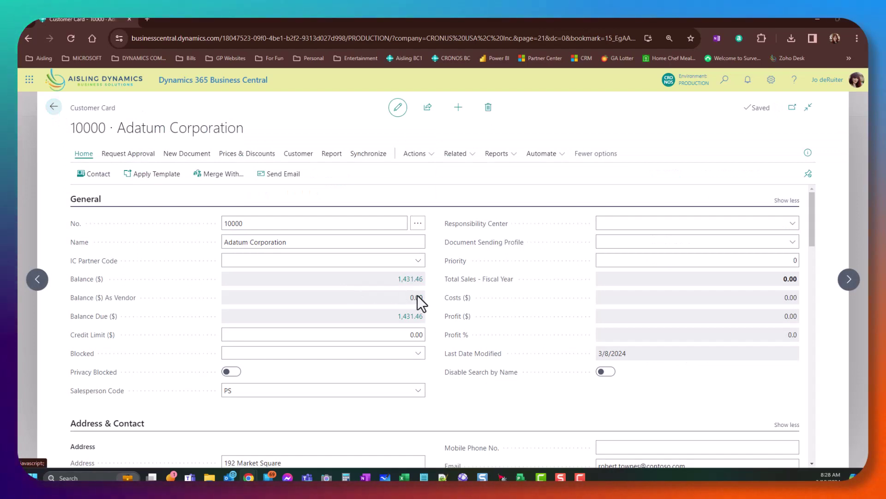
Step: Look over the approval request, new document, and prices and discounts actions available for Adatum Corporation
left_click(132, 158)
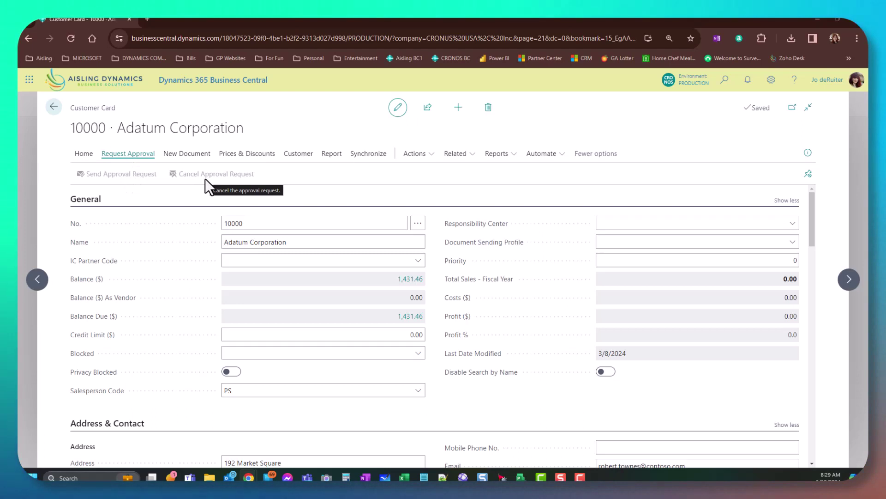
left_click(197, 157)
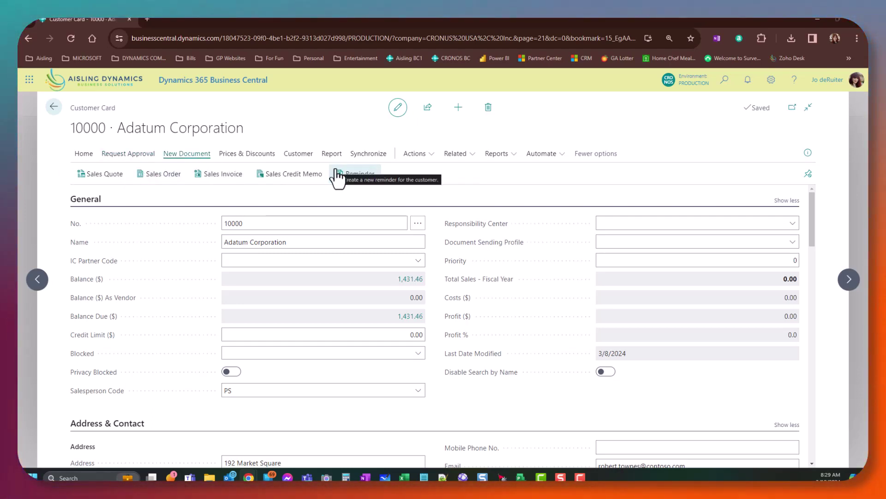
left_click(265, 157)
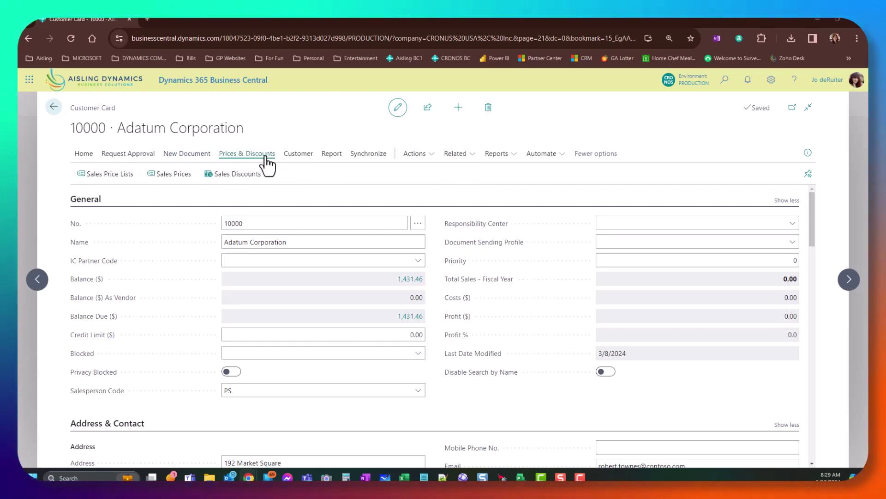
Step: Examine the customer's sales price lists and the price list lines behind its sales prices, and return to the customer card
left_click(110, 176)
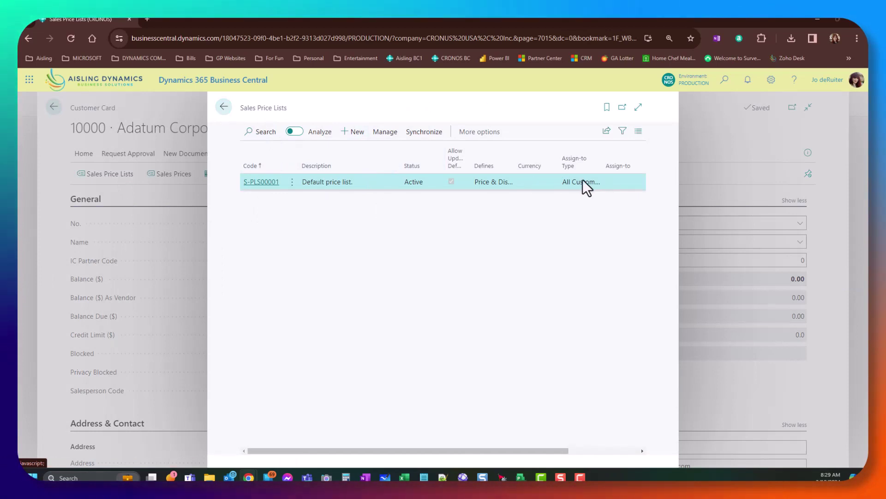
left_click(224, 107)
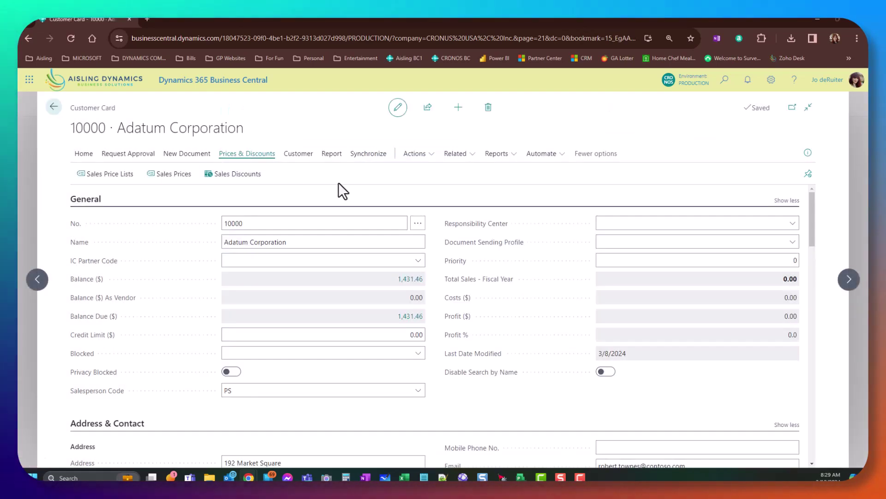
left_click(174, 174)
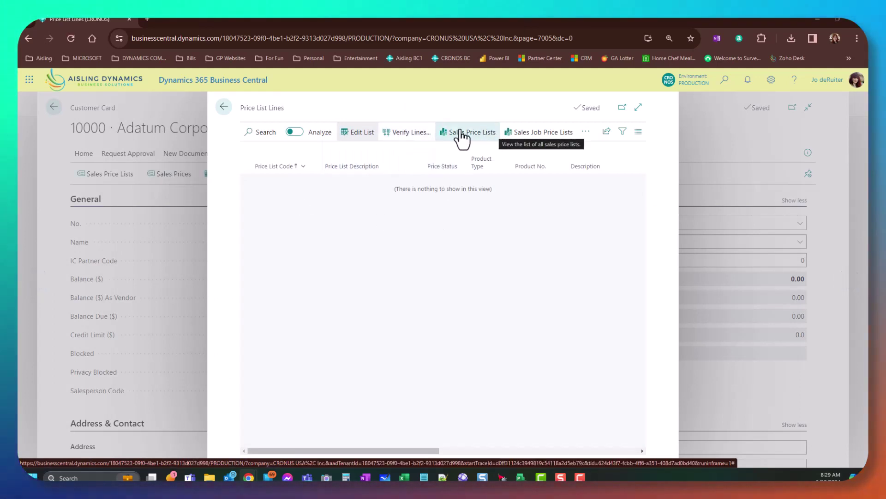
left_click_drag(314, 110, 236, 111)
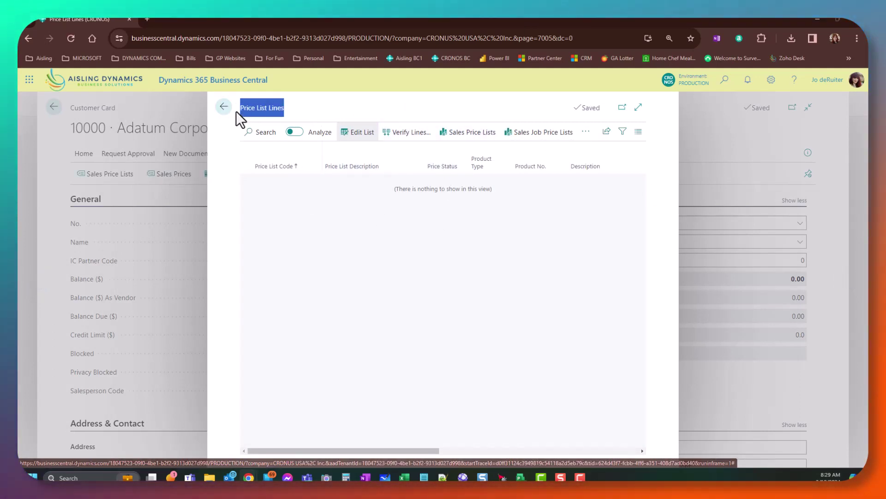
left_click(224, 107)
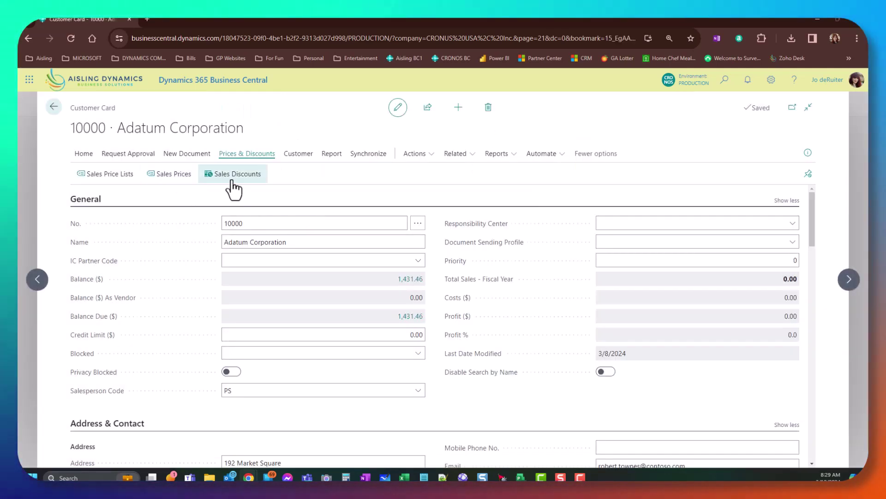
Step: Review Adatum Corporation's customer ledger entries and its default dimensions, returning to the customer card
left_click(303, 160)
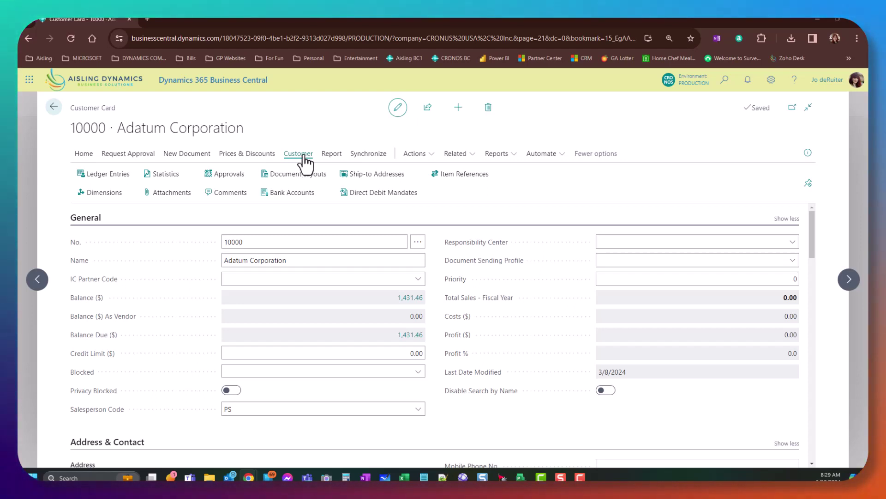
left_click(118, 175)
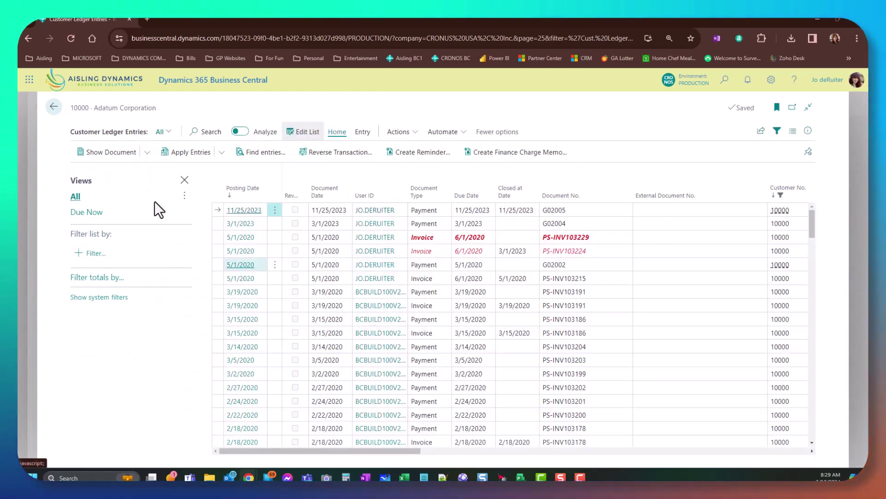
left_click(54, 107)
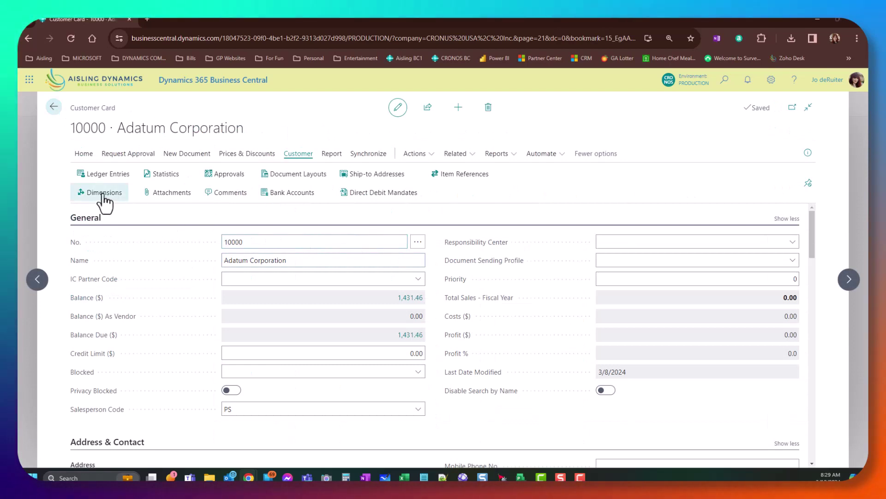
left_click(103, 194)
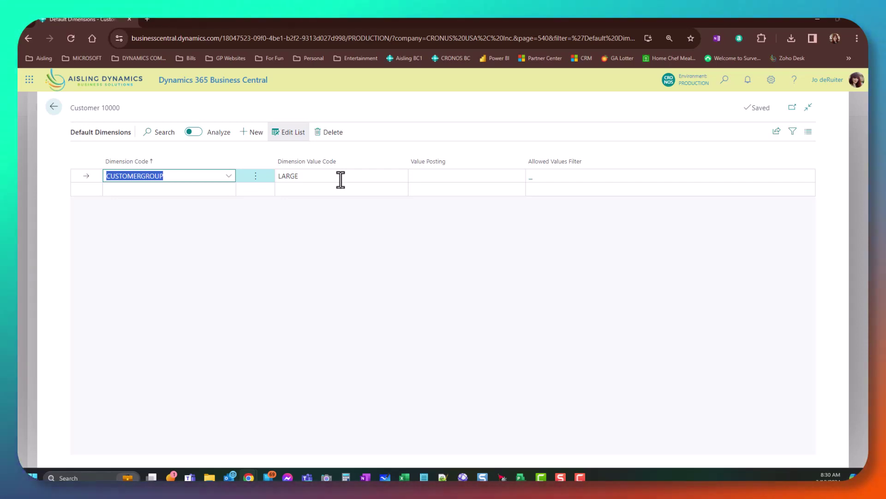
left_click(54, 106)
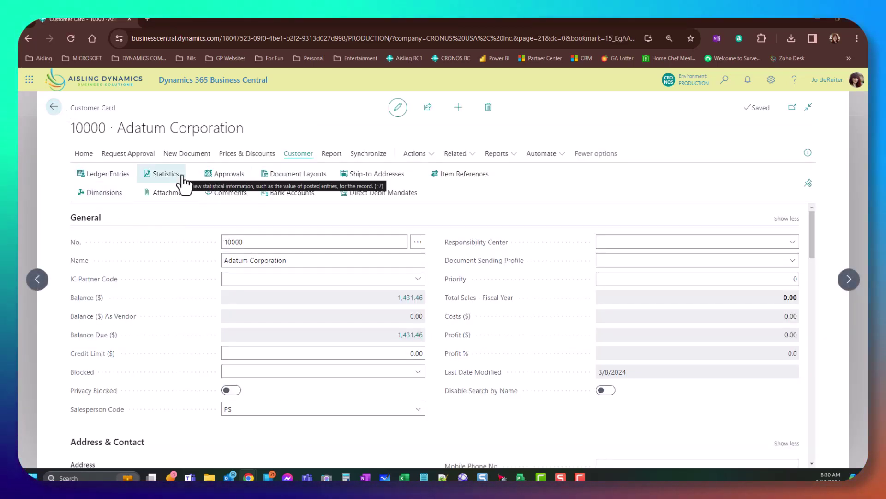
Step: Open the customer's document layouts, inspect the report ID field of the Quote usage line, and close the window
left_click(287, 178)
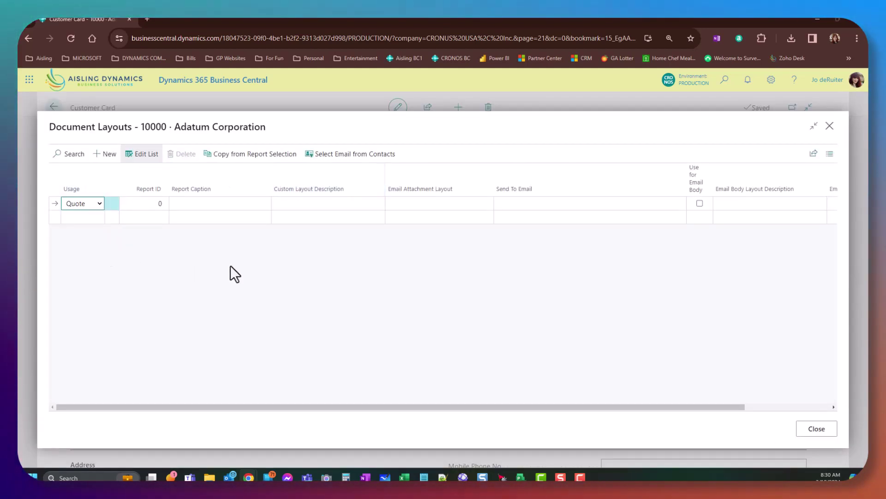
left_click(150, 206)
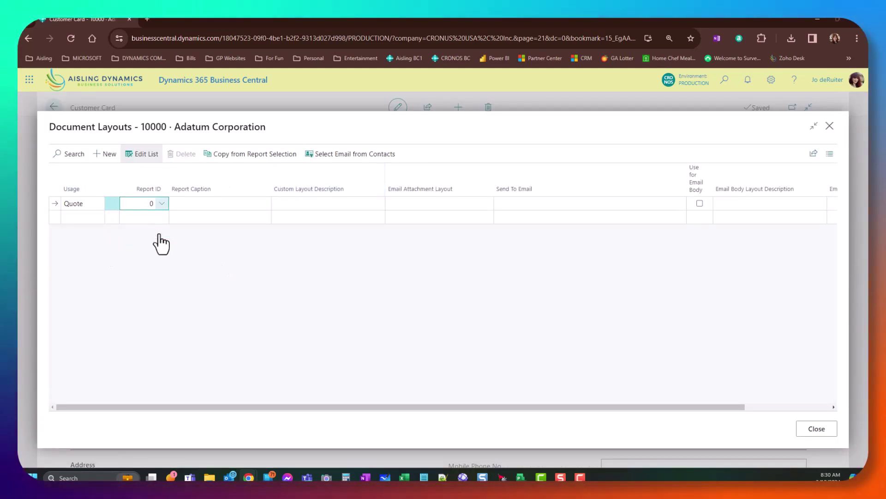
left_click(506, 295)
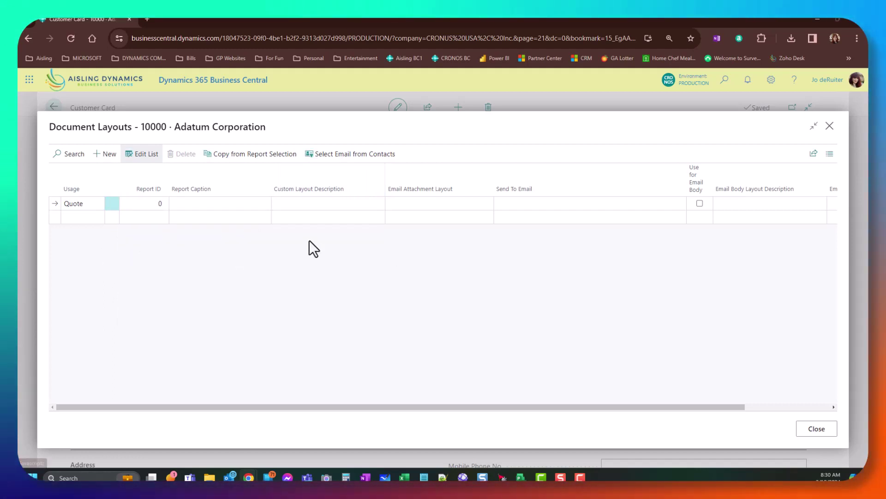
left_click(830, 126)
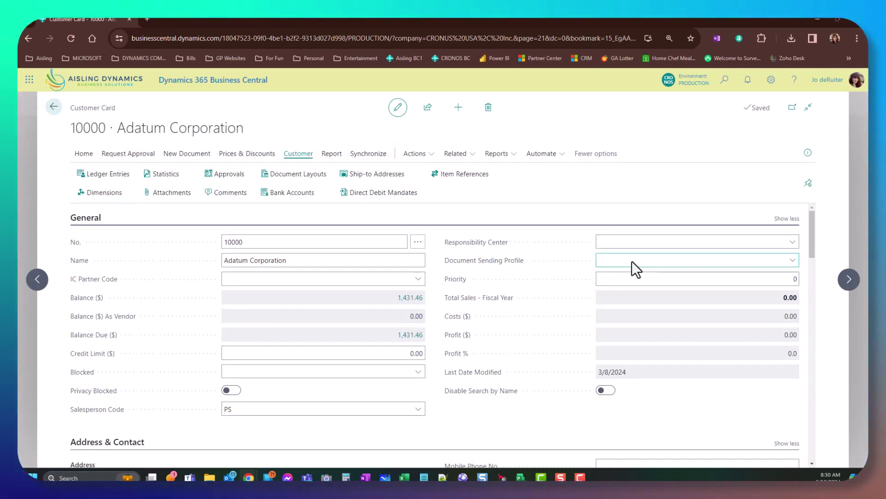
Step: Open the first ship-to address of the customer, view its available location codes, and return to the ship-to address list
left_click(386, 180)
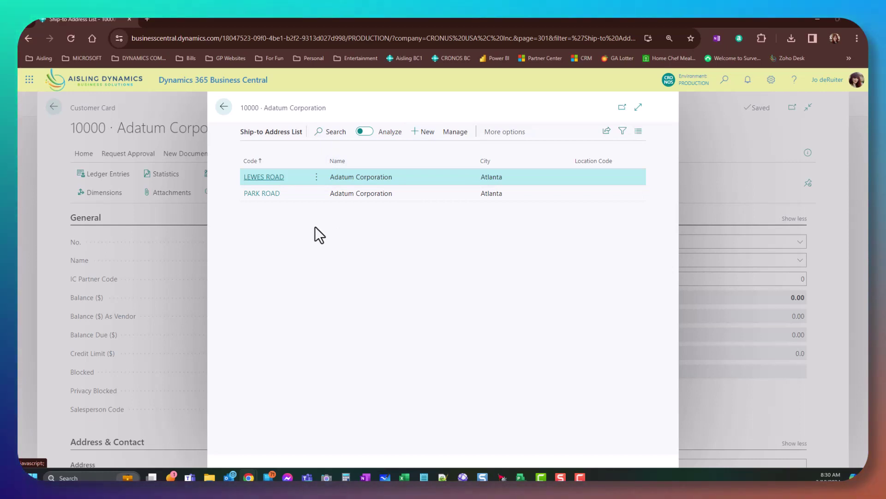
left_click(267, 178)
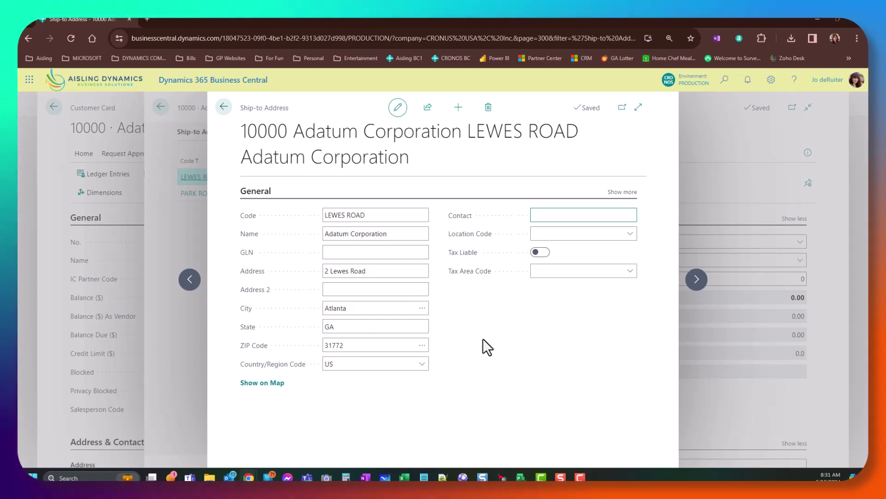
left_click(631, 234)
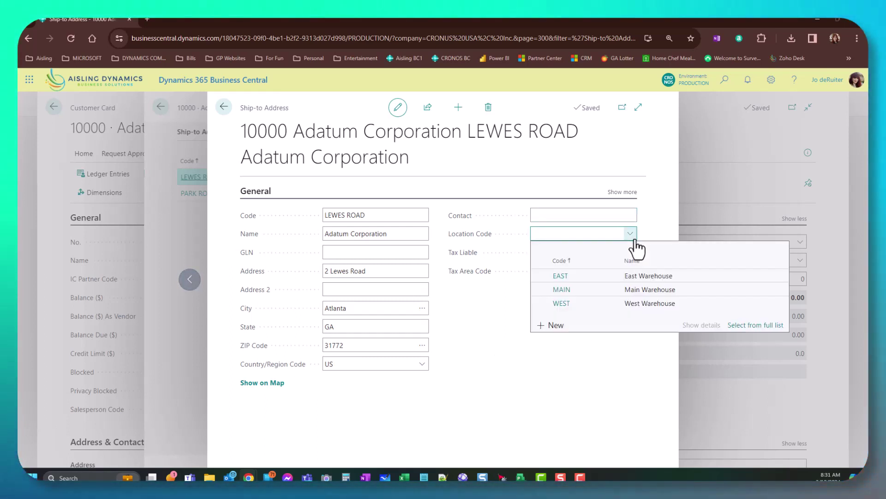
left_click(483, 308)
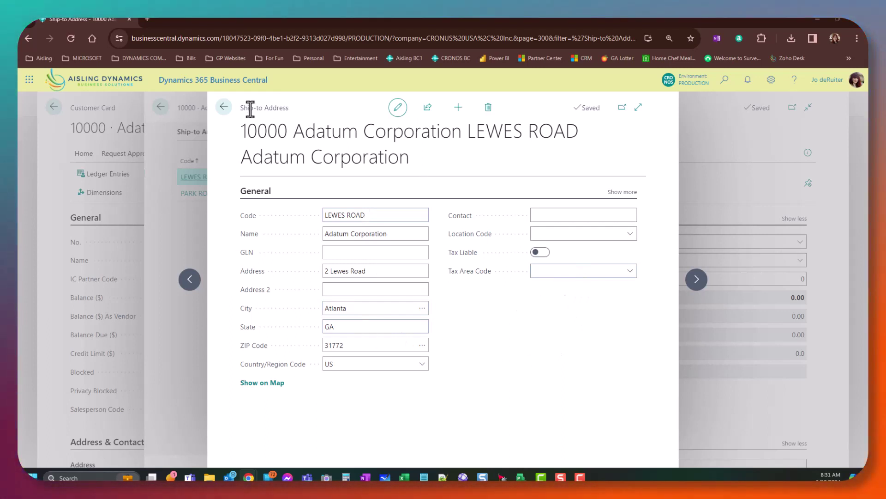
left_click(224, 107)
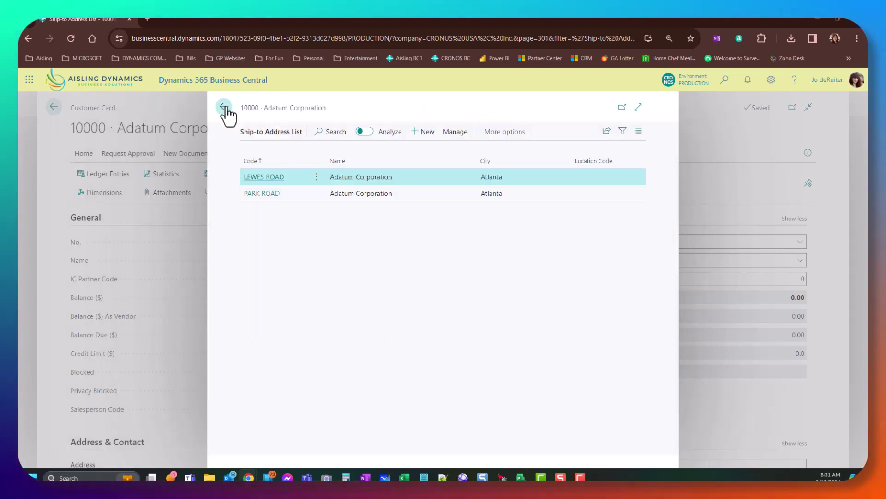
Step: Expand the first ship-to address to show all general fields, check its shipping agent service options, and return to the customer card
left_click(287, 181)
left_click(624, 192)
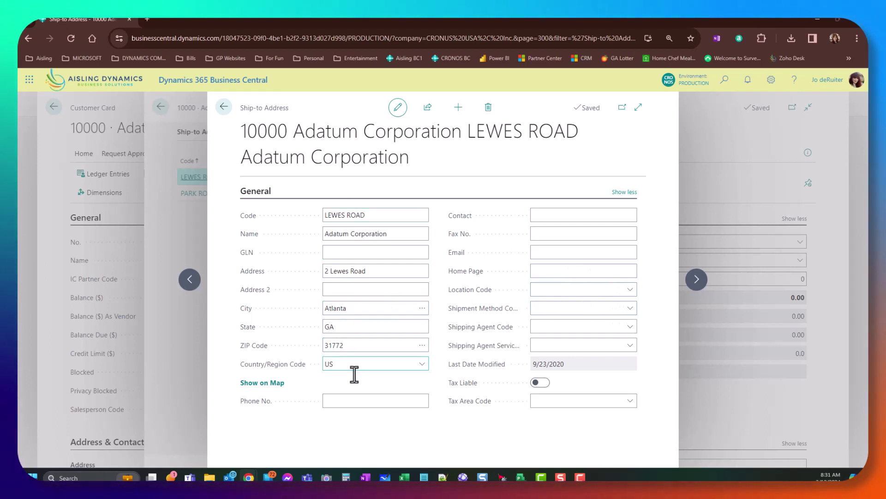
left_click(630, 346)
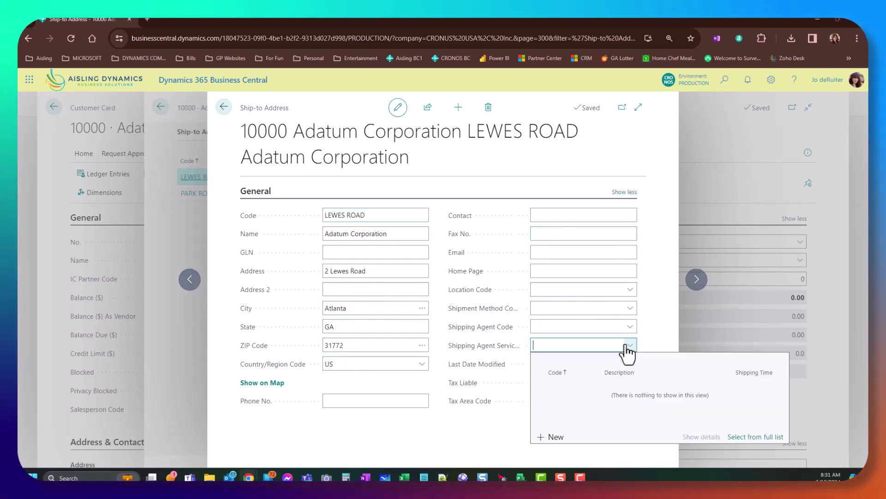
left_click(486, 434)
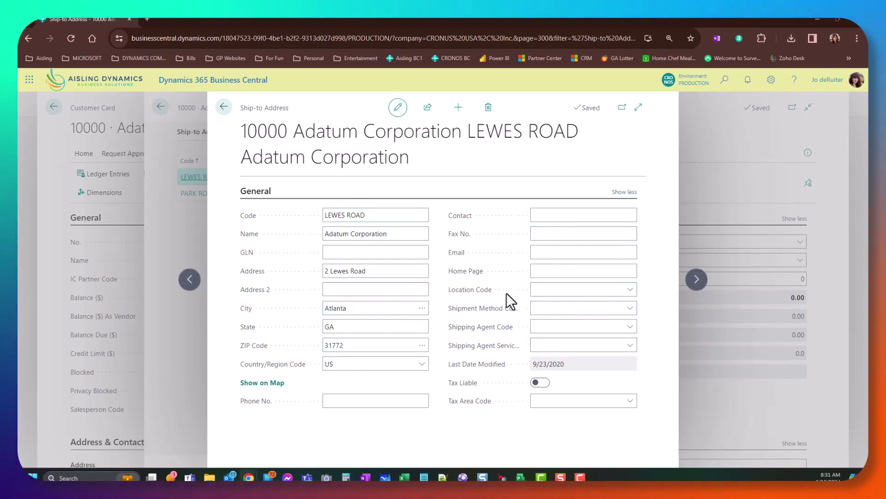
left_click(224, 108)
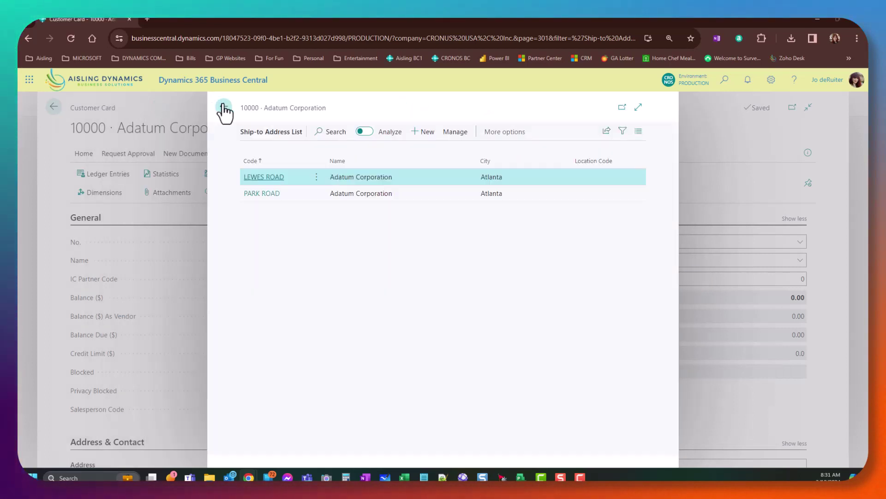
left_click(223, 108)
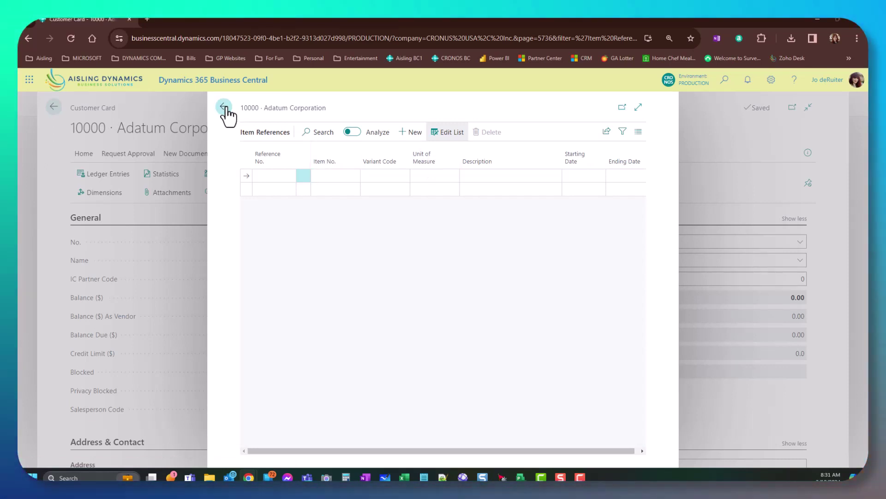
Step: Leave the item references, show the customer card's FactBox pane, and open the customer's attached documents window
left_click(225, 108)
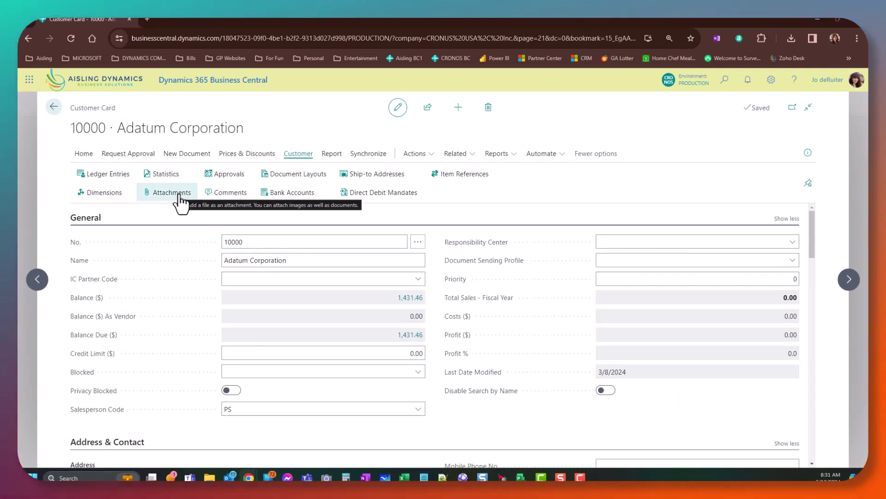
left_click(807, 153)
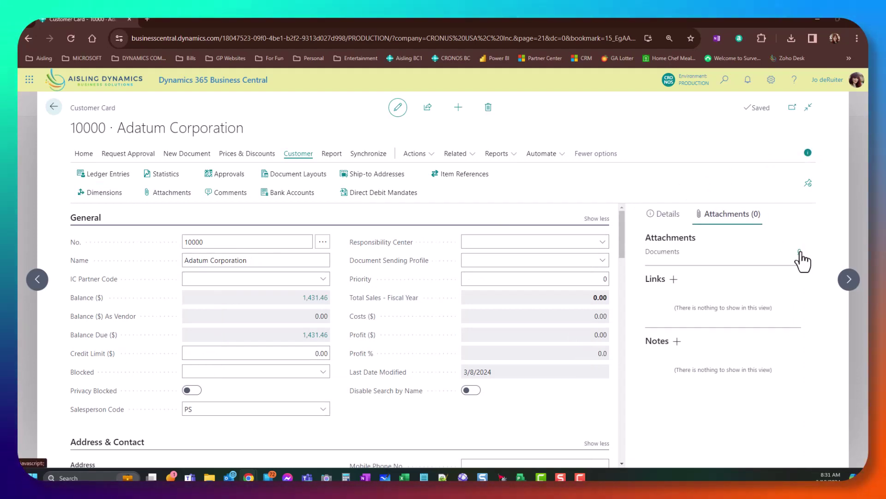
left_click(169, 193)
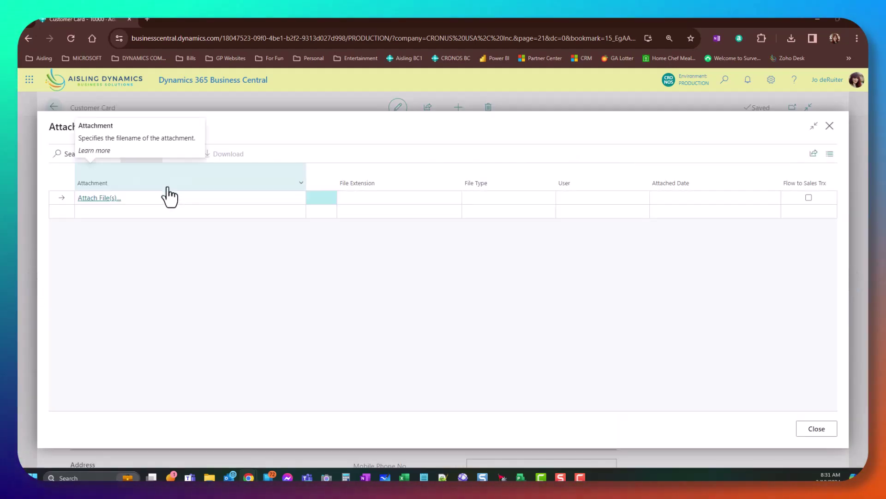
Step: Close the attached documents window, view the customer's comment sheet, and return to the customer card
left_click(829, 126)
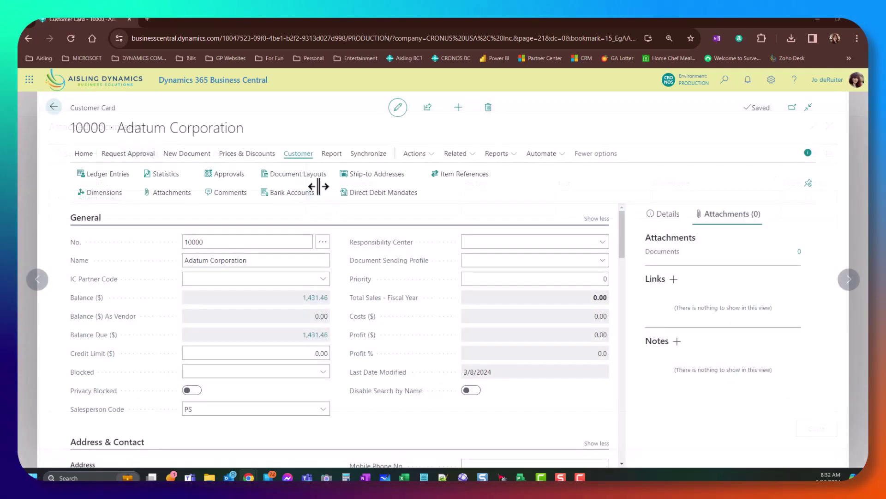
left_click(229, 207)
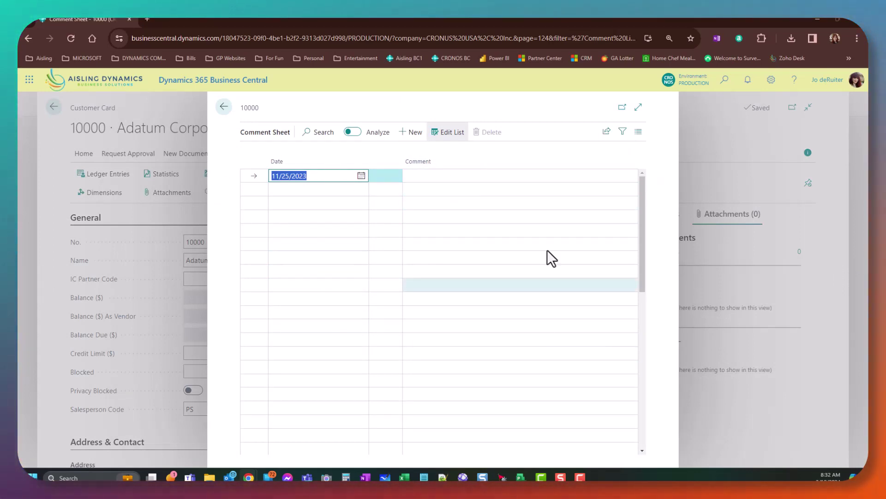
left_click(224, 107)
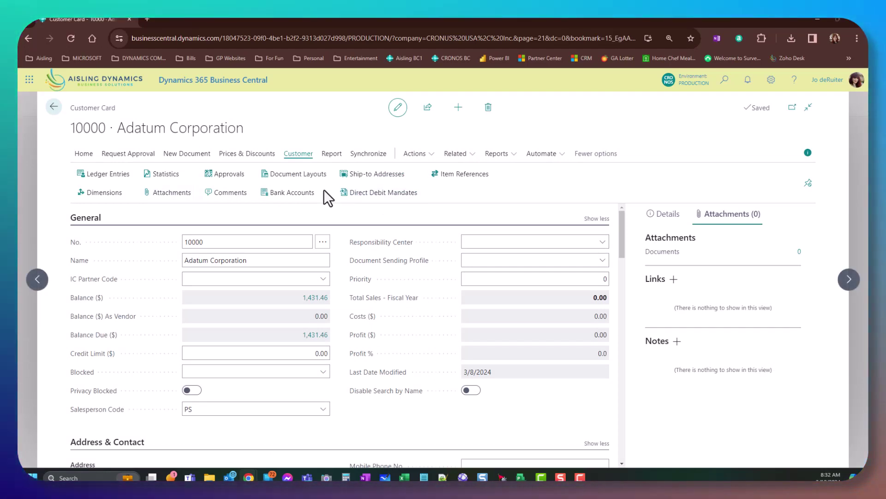
Step: Inspect the account and transit number fields of the customer's ECA bank account, and view the customer's direct debit mandates
left_click(305, 196)
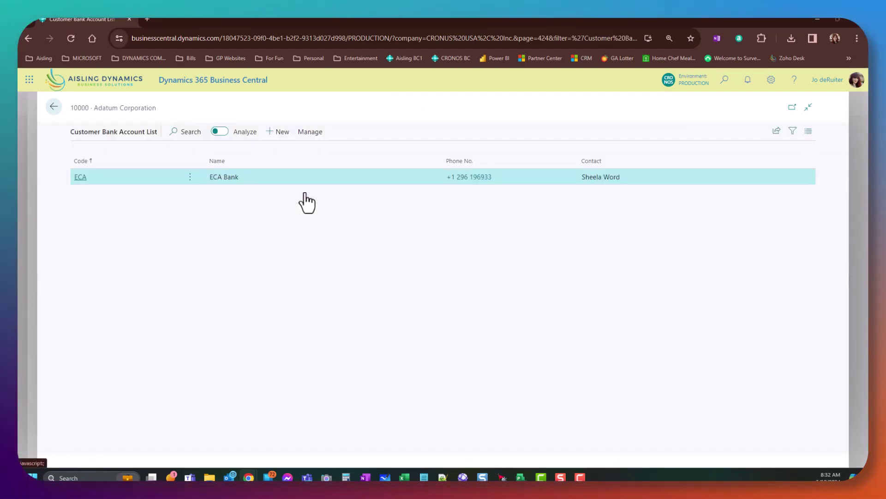
left_click(81, 177)
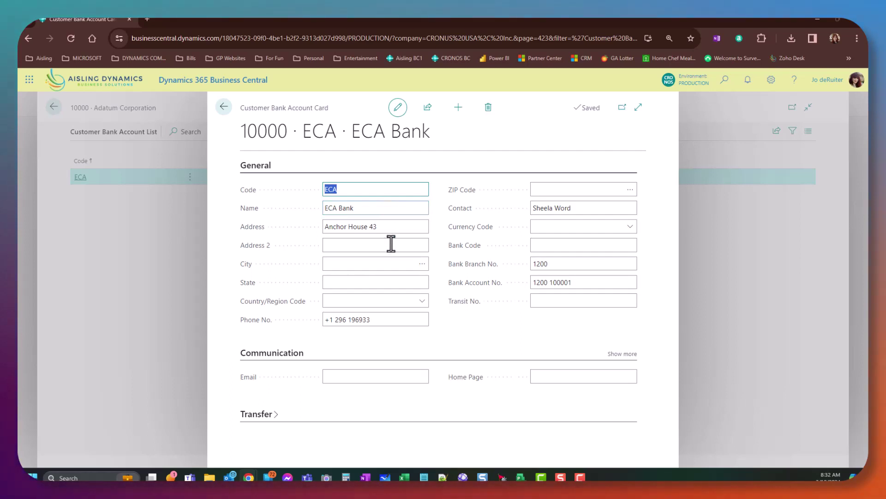
left_click(585, 282)
left_click(578, 304)
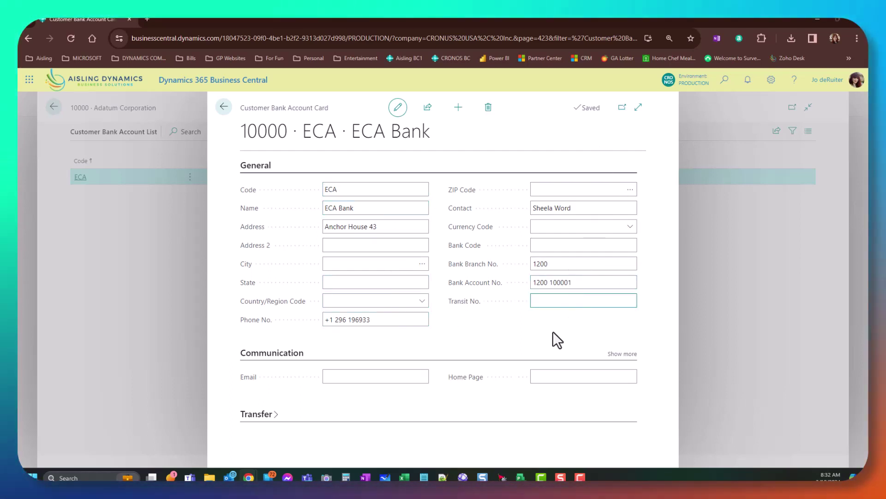
left_click(224, 108)
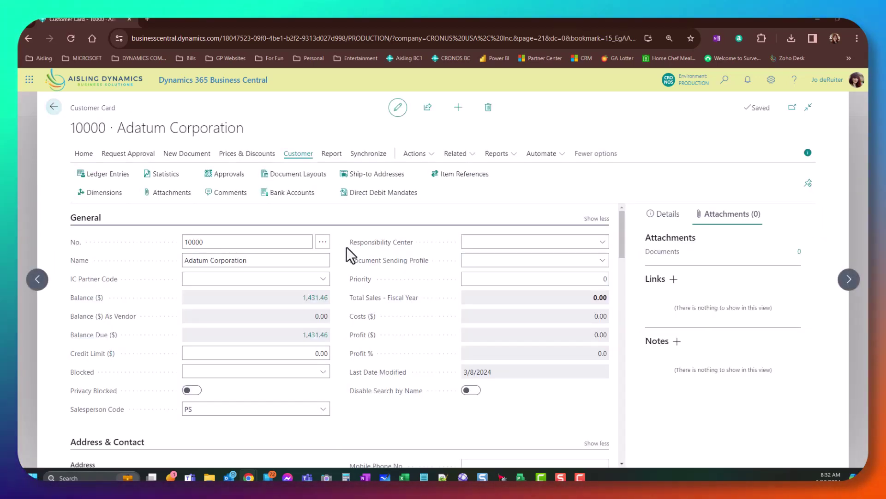
left_click(400, 204)
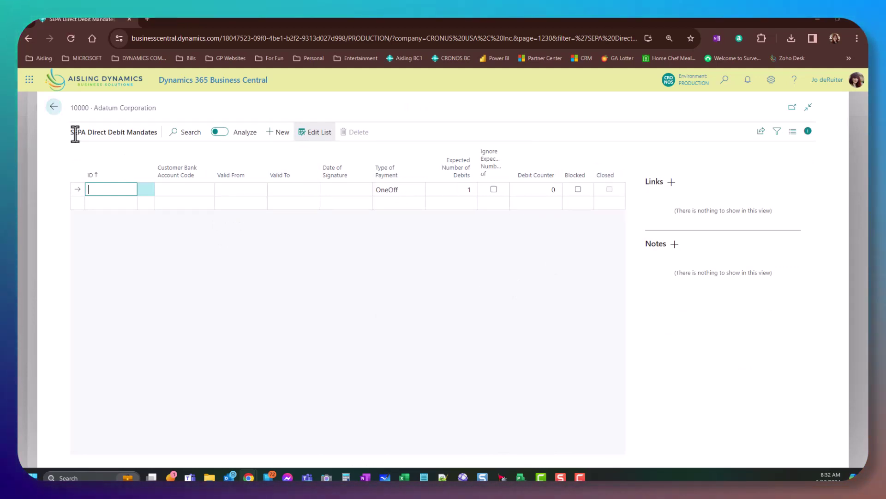
left_click(53, 106)
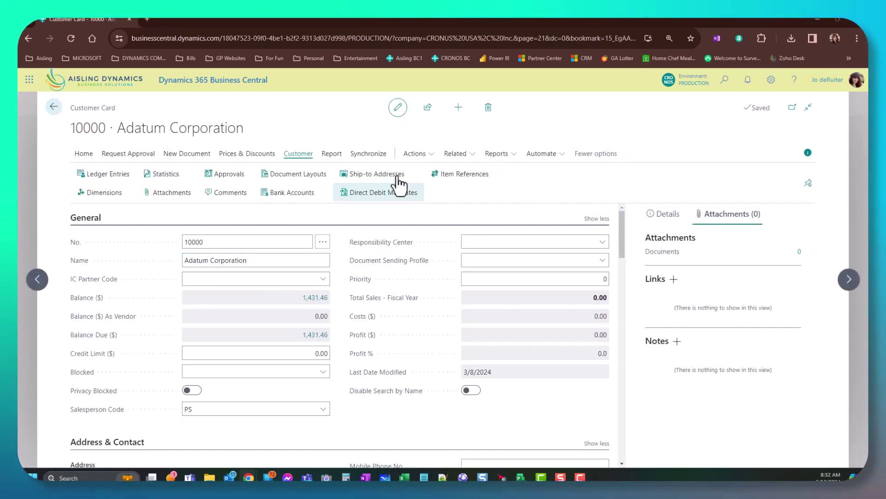
Step: Open the customer's sales overview, browse the daily periods, and set it to view by Year
left_click(334, 156)
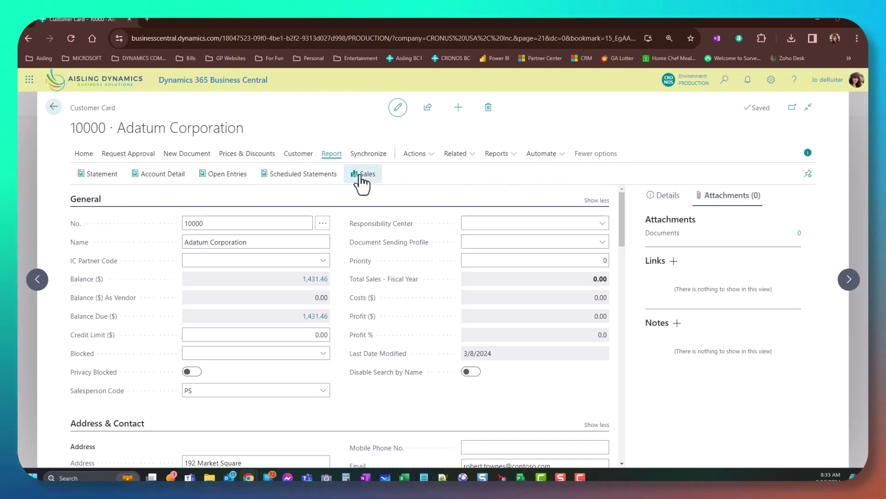
left_click(360, 178)
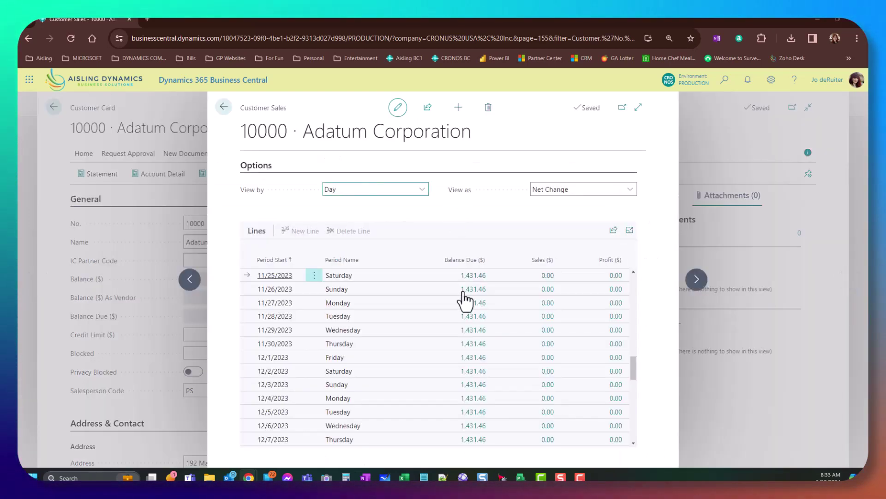
scroll(408, 303, "down", 2)
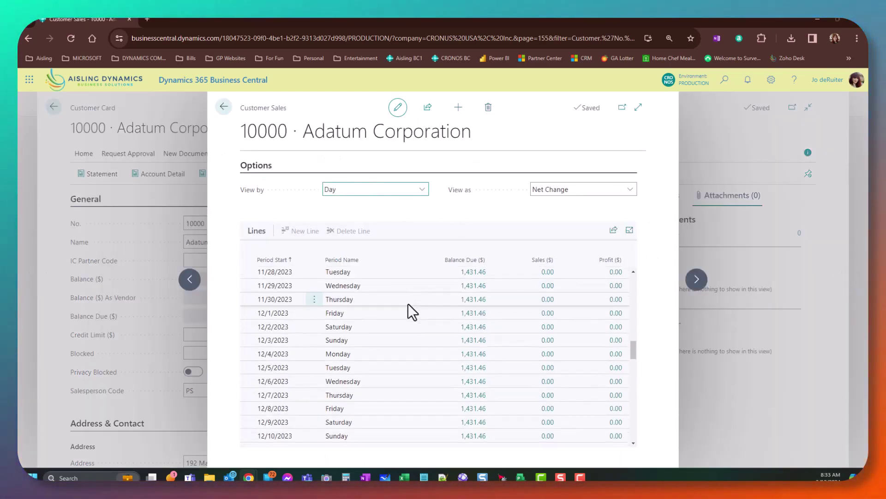
scroll(408, 303, "down", 10)
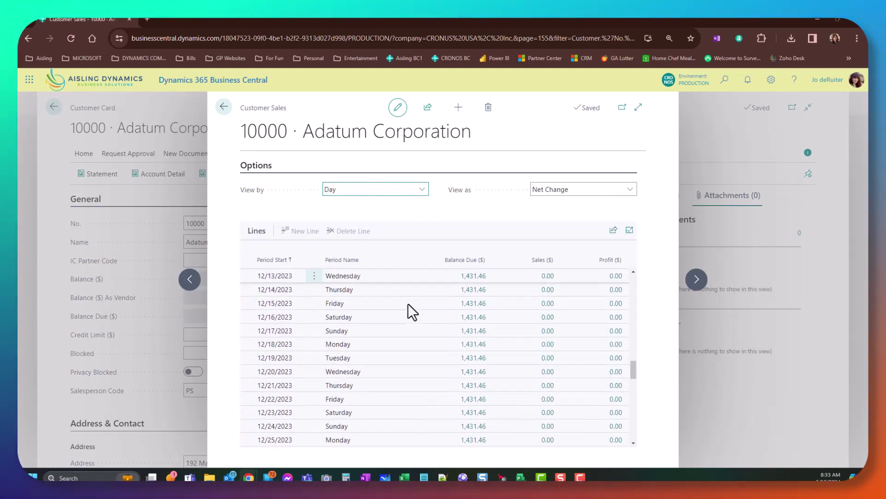
scroll(408, 303, "down", 13)
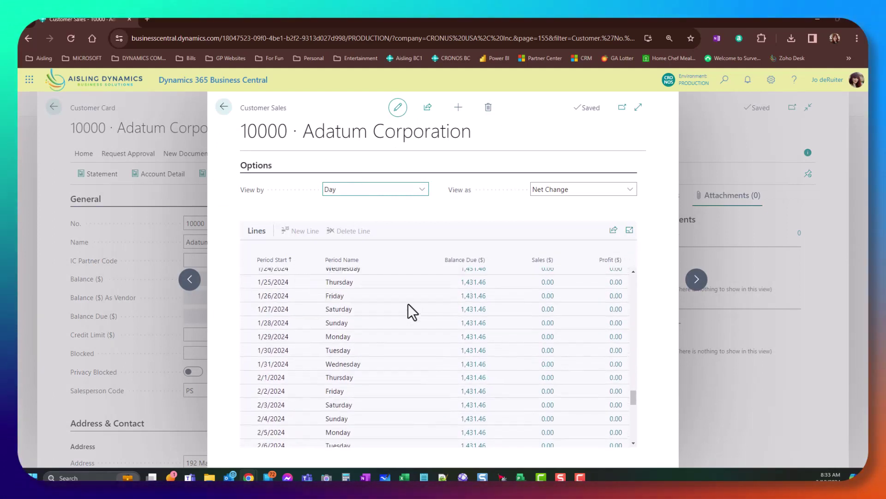
left_click(423, 185)
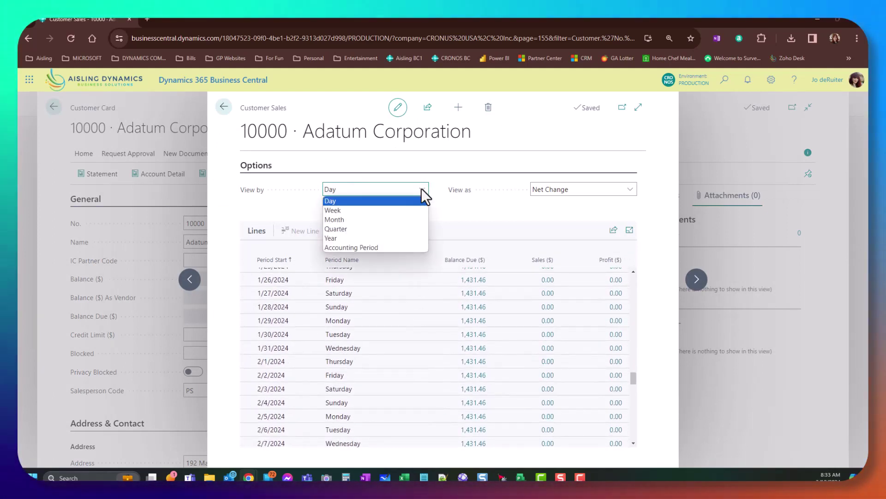
left_click(403, 237)
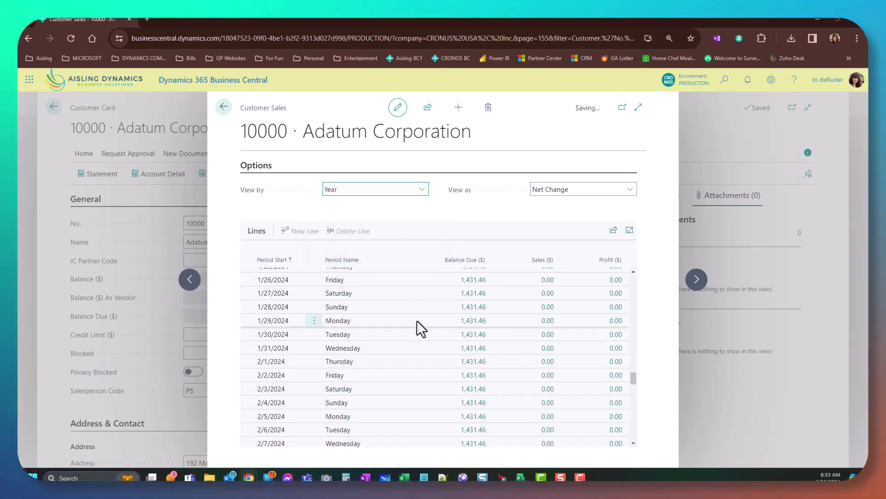
Step: Check the View as options of the customer's sales, browse the yearly lines, and return to the customer card
left_click(587, 193)
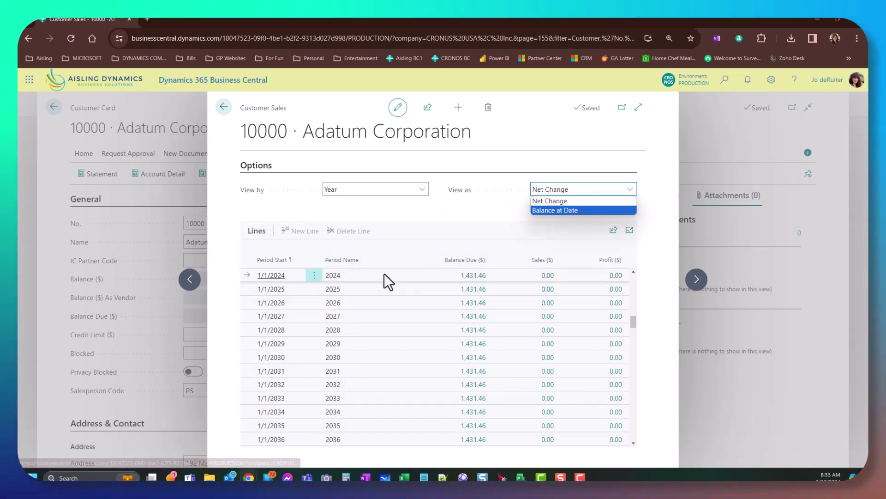
scroll(519, 309, "down", 20)
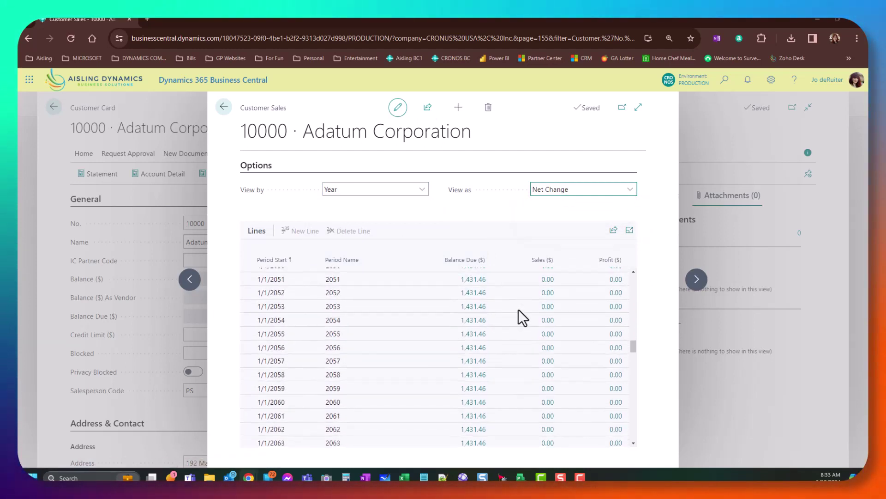
scroll(519, 309, "down", 10)
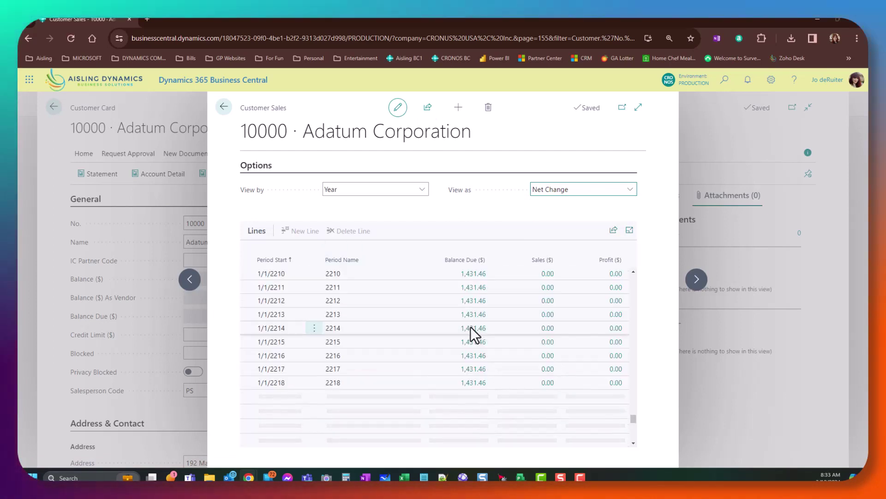
left_click(224, 109)
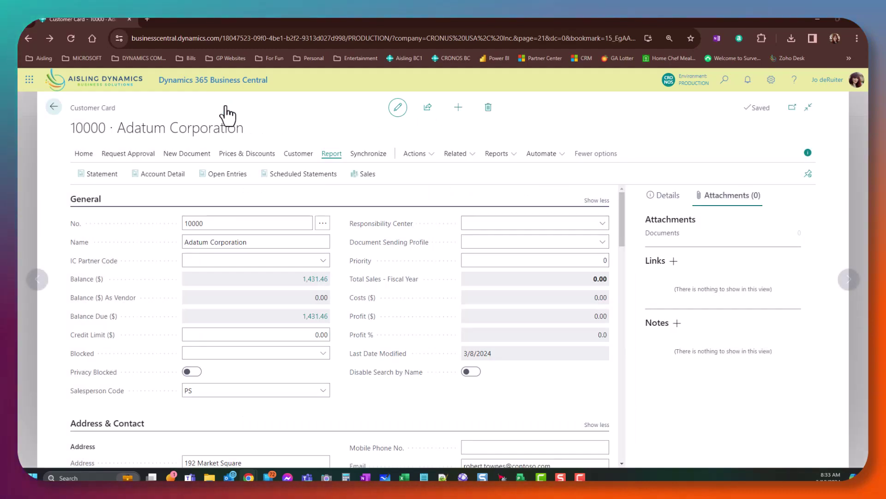
Step: Review the customer's synchronization commands and the available actions for new documents, approval requests, workflows, functions and Word templates
left_click(382, 157)
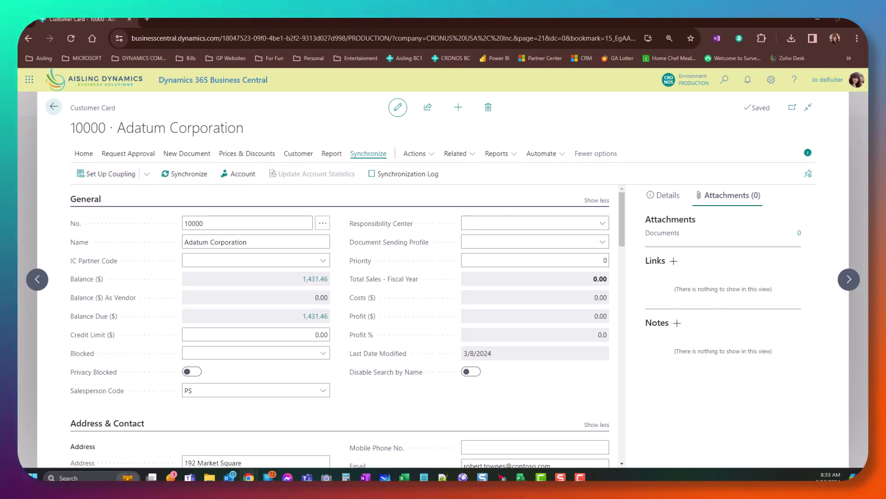
left_click(436, 158)
mouse_move(436, 173)
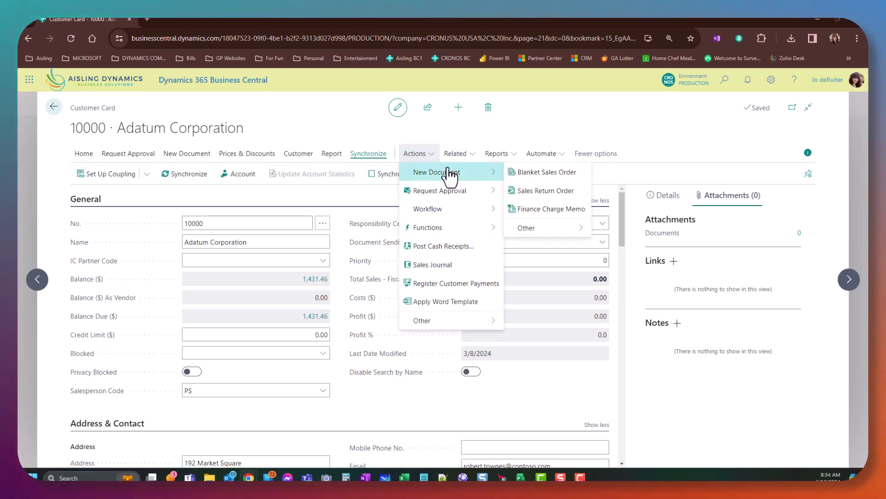
mouse_move(547, 230)
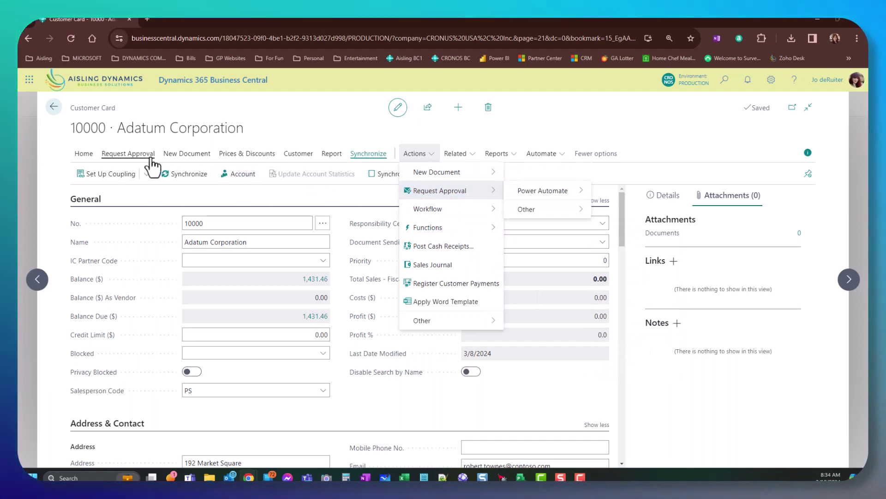
mouse_move(420, 216)
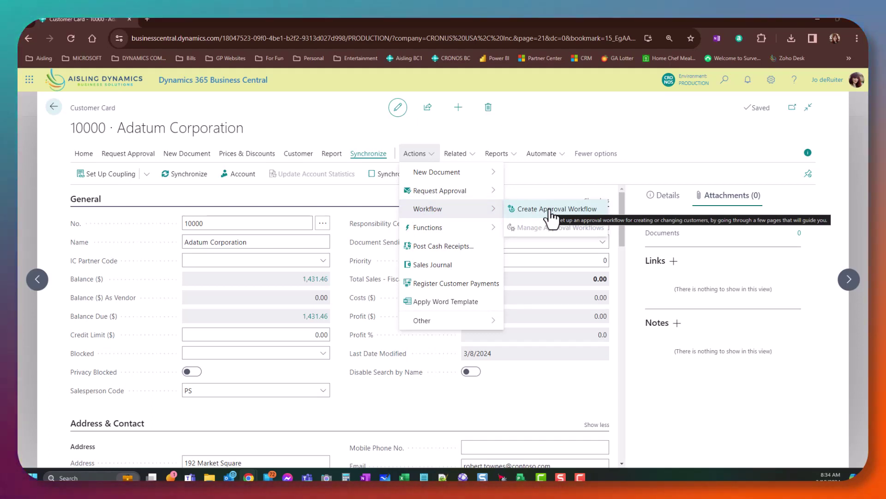
mouse_move(481, 228)
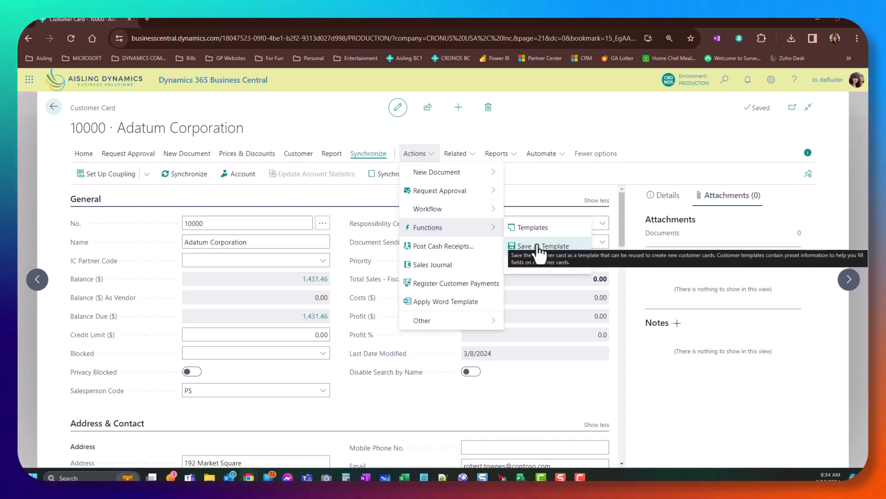
mouse_move(534, 277)
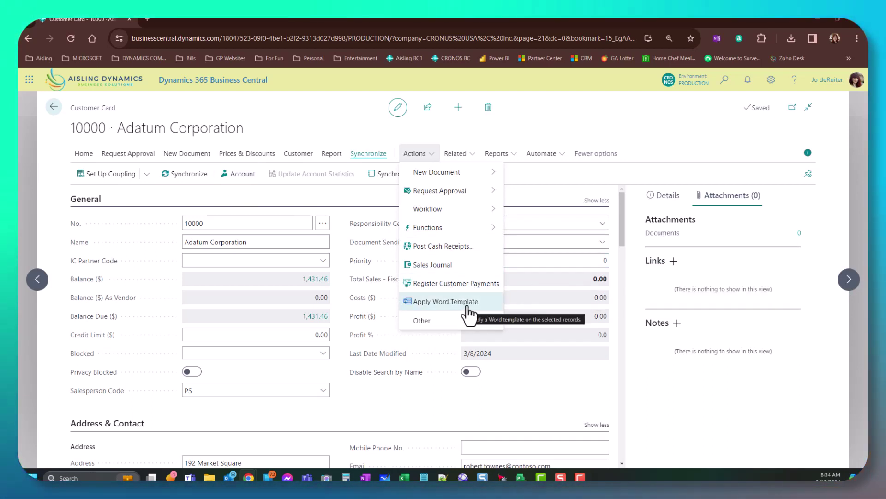
mouse_move(462, 327)
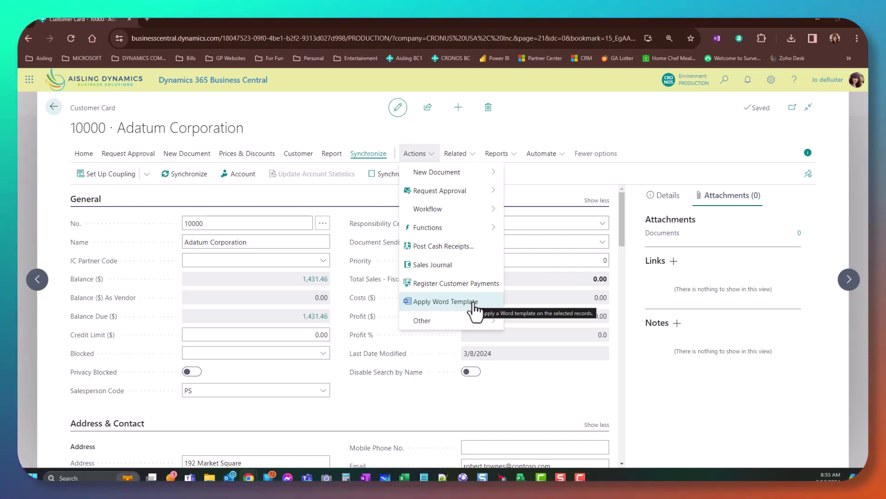
Step: Check the customer's related history options, view the customer's invoice discounts, and return to the customer card
left_click(472, 163)
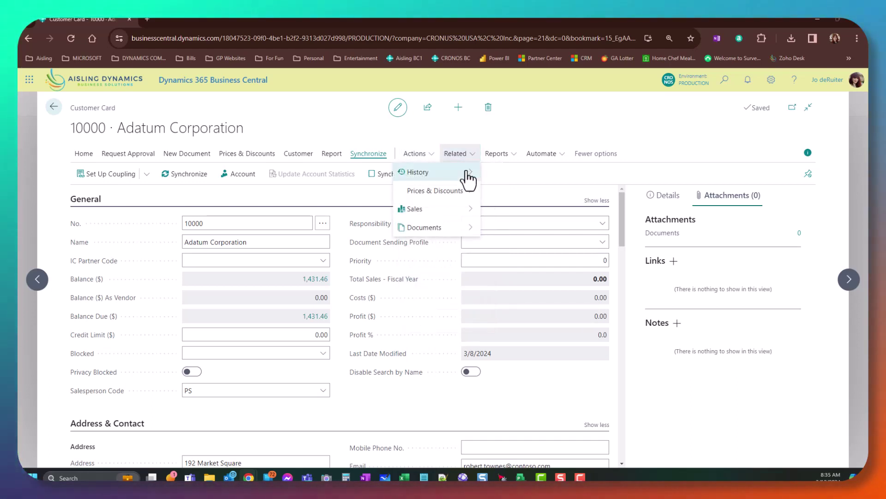
mouse_move(466, 176)
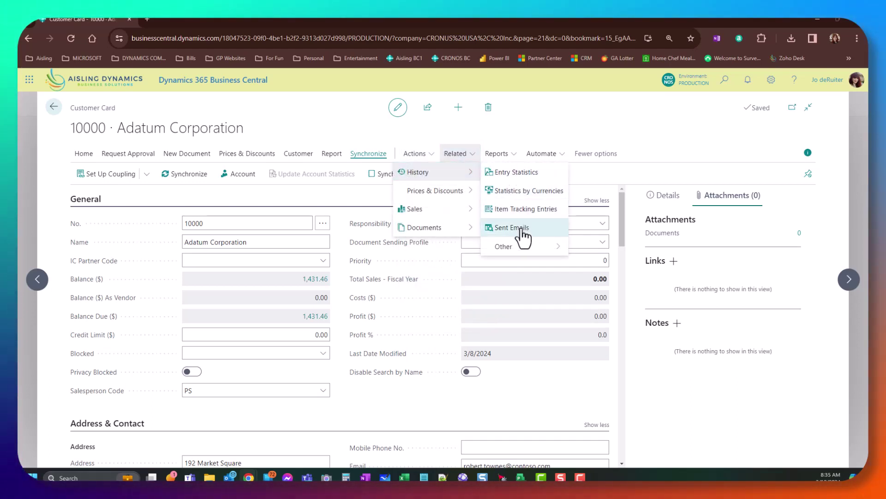
mouse_move(462, 195)
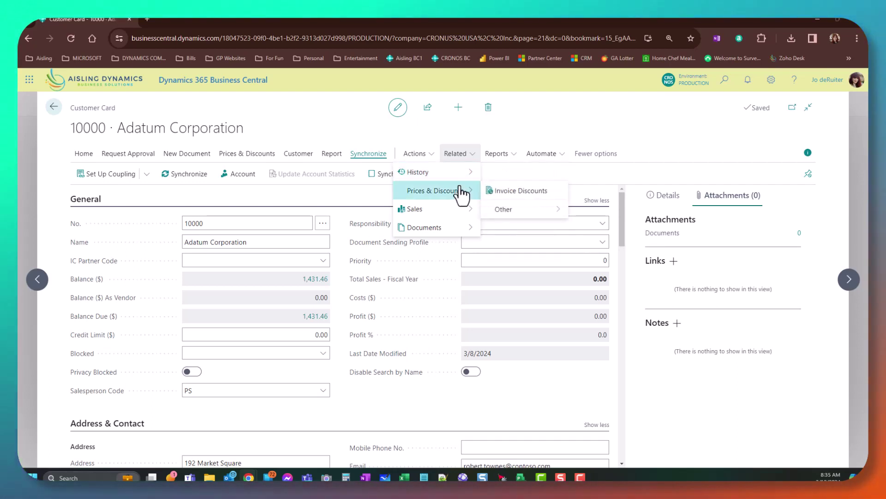
left_click(513, 191)
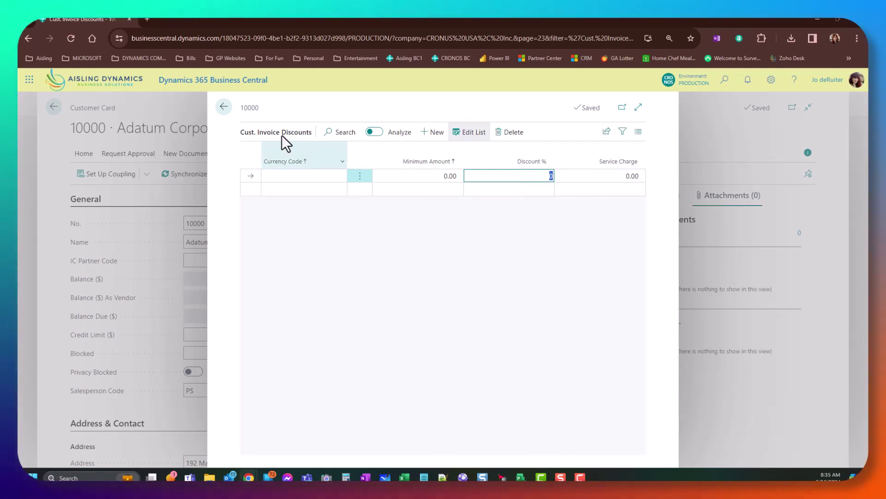
left_click(225, 108)
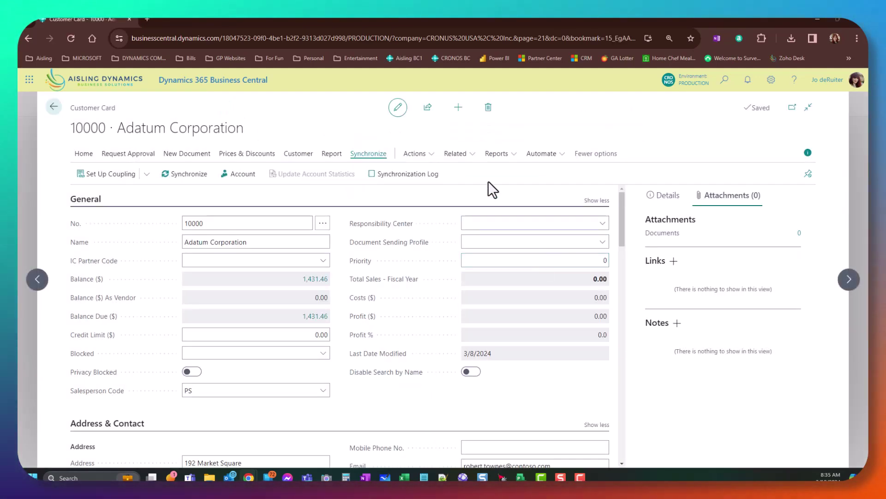
Step: Review the customer's related sales and document options, and display the reports available for the customer
left_click(466, 159)
mouse_move(463, 213)
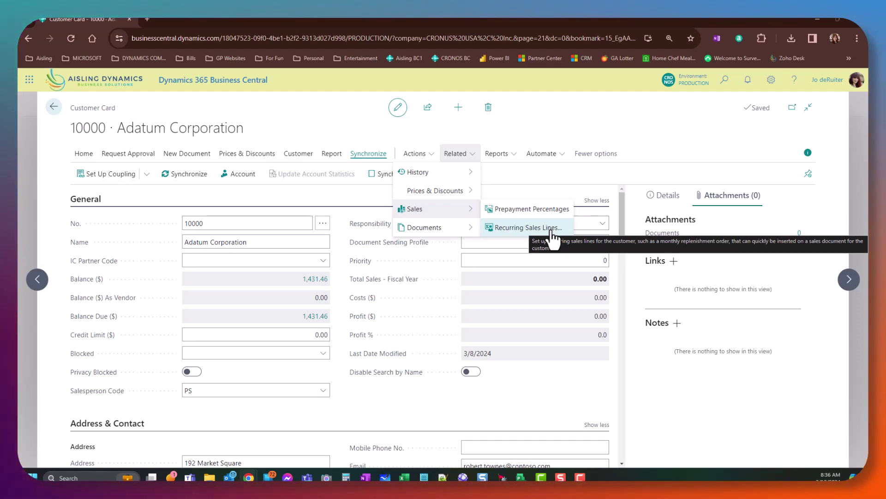
mouse_move(467, 231)
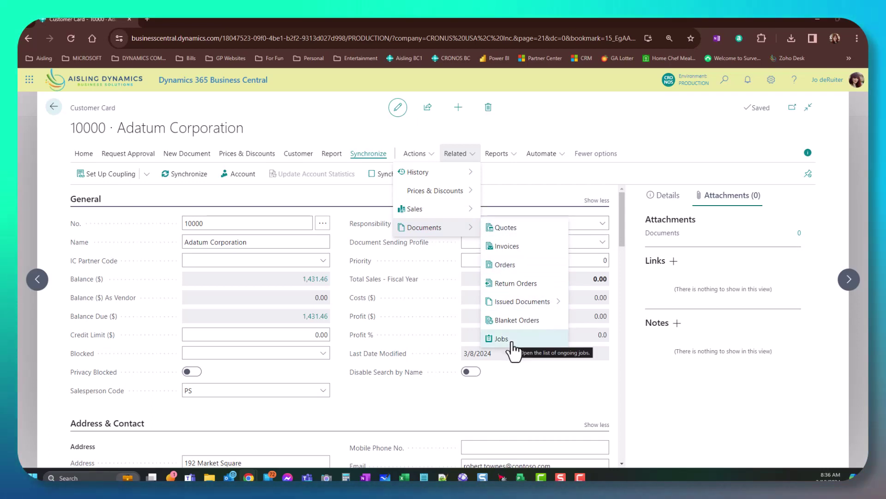
left_click(506, 159)
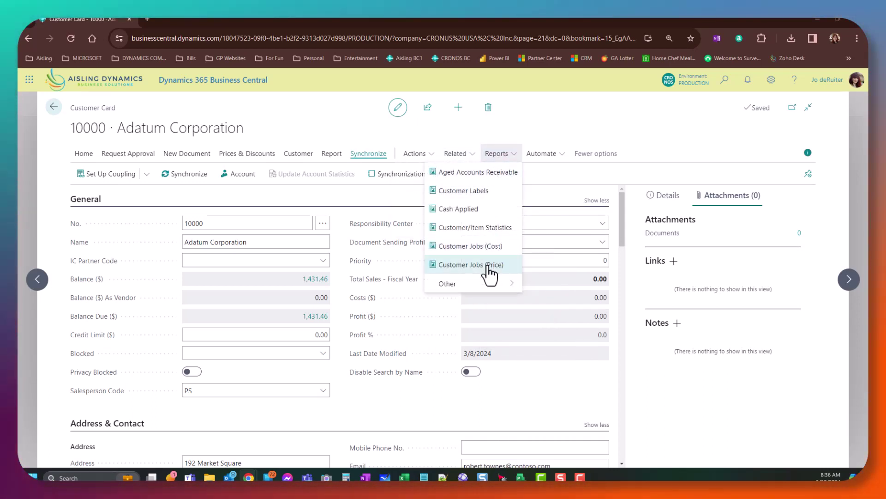
Step: Check the Power Automate options available for the customer and look over the General fields of the card
left_click(536, 160)
mouse_move(534, 178)
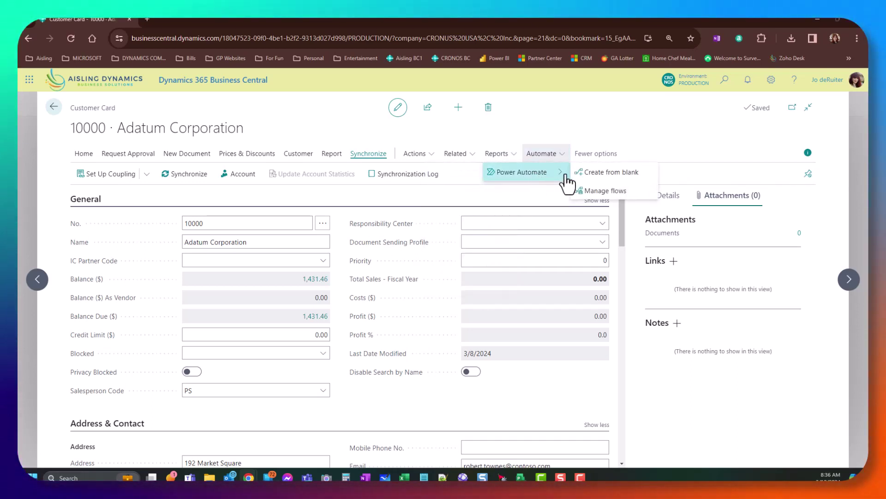
left_click(450, 193)
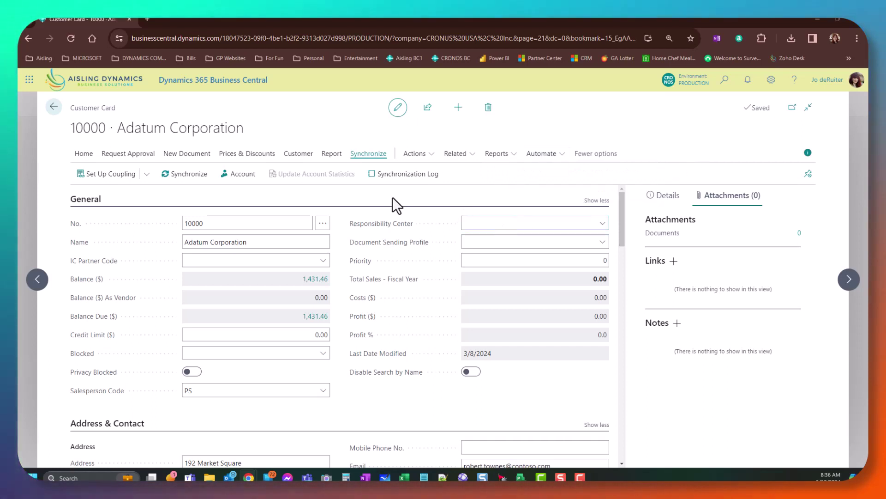
scroll(392, 197, "down", 1)
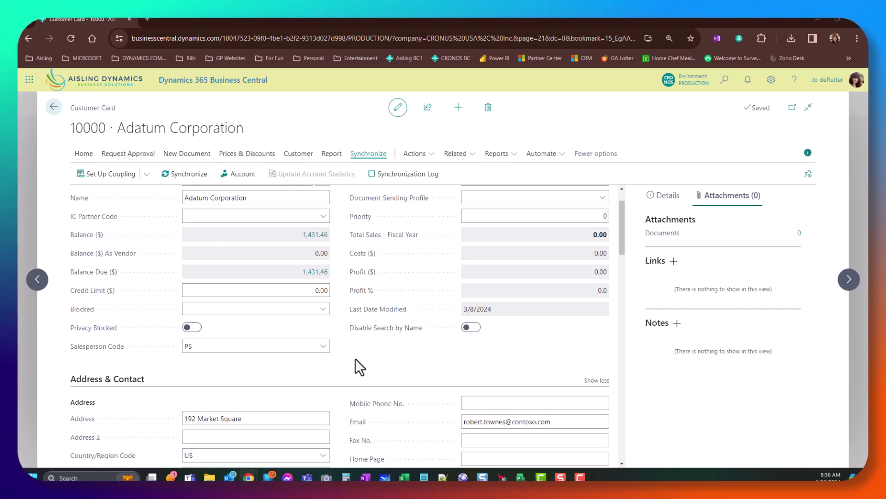
scroll(364, 361, "up", 1)
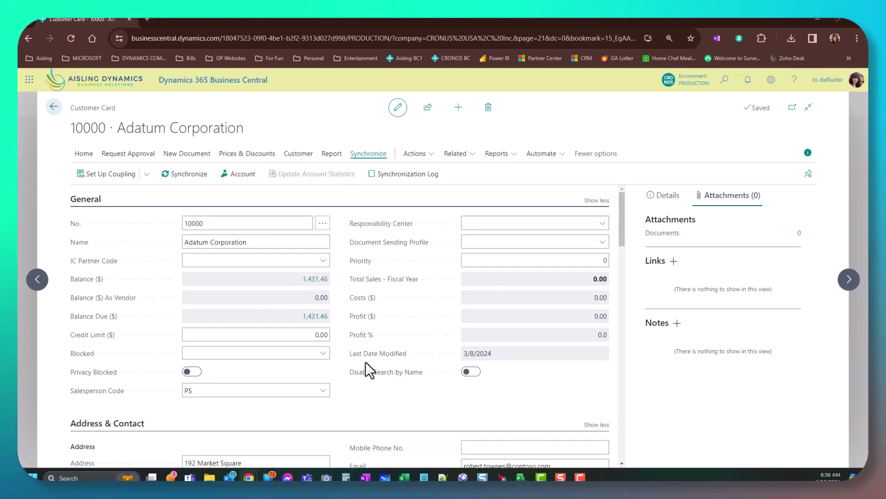
Step: Enter a new number for the Adatum Corporation customer and accept updating the related records
left_click(196, 224)
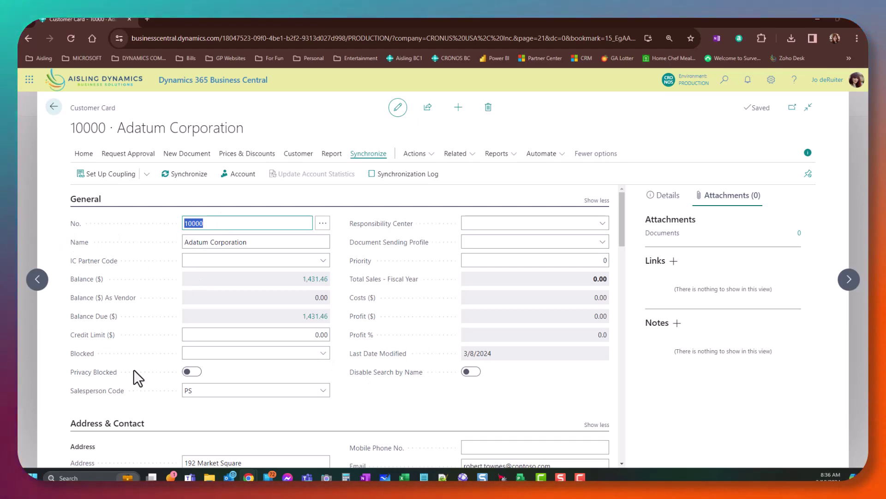
left_click(228, 223)
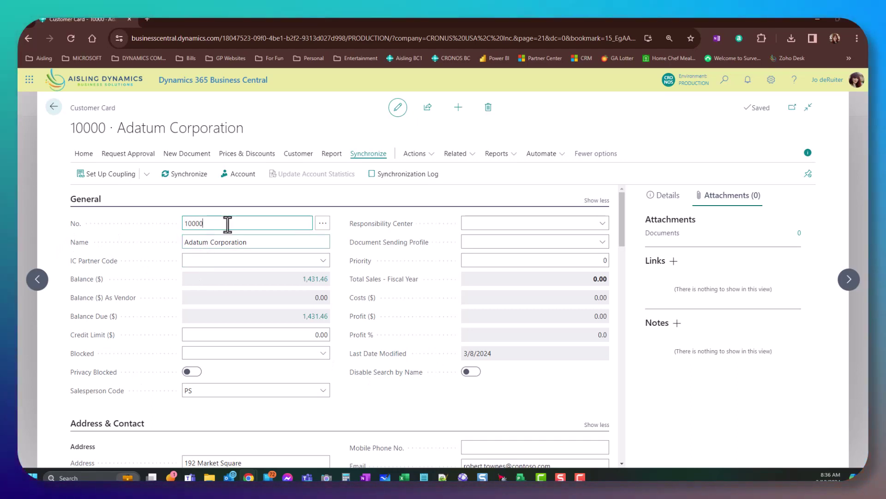
key("BackSpace")
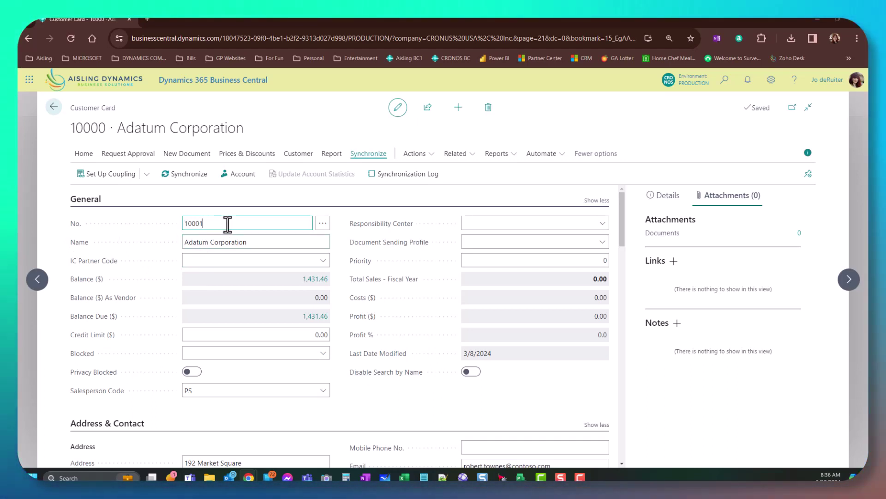
left_click(230, 242)
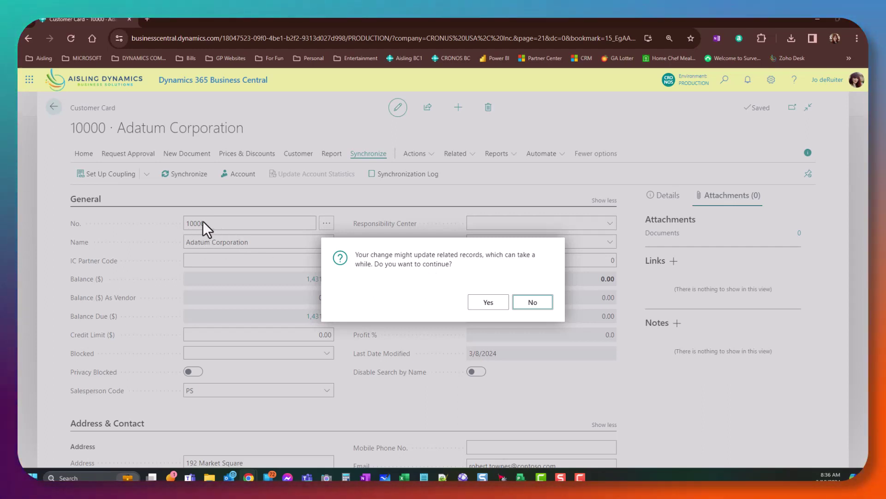
left_click(483, 305)
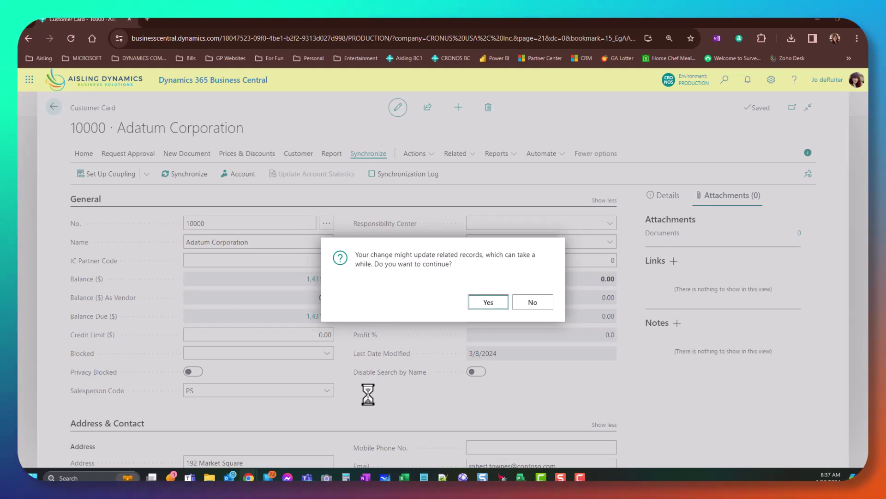
left_click(483, 302)
Step: Check the available IC partner codes, view the ledger entries behind the customer's balance due, and return to the customer card
left_click(228, 220)
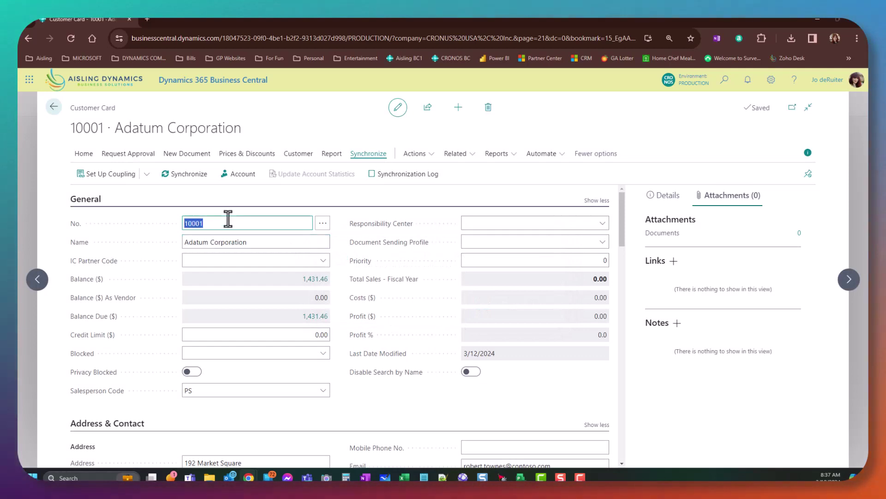
left_click(220, 242)
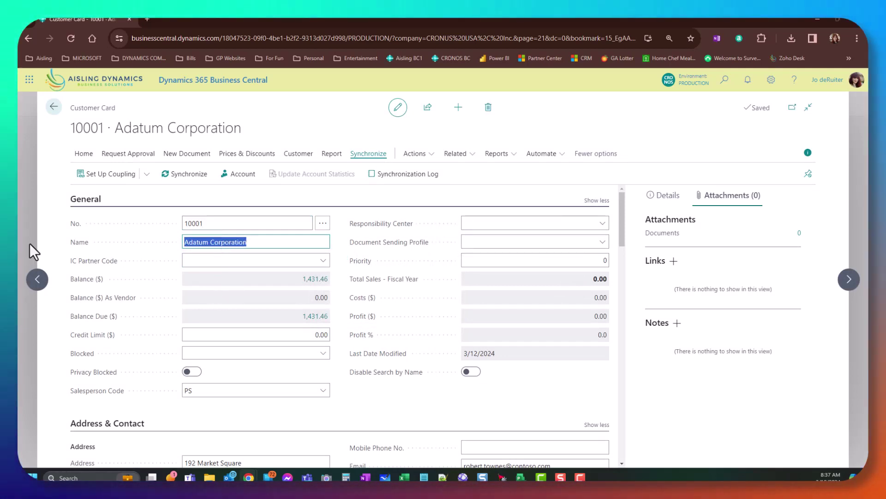
mouse_move(84, 267)
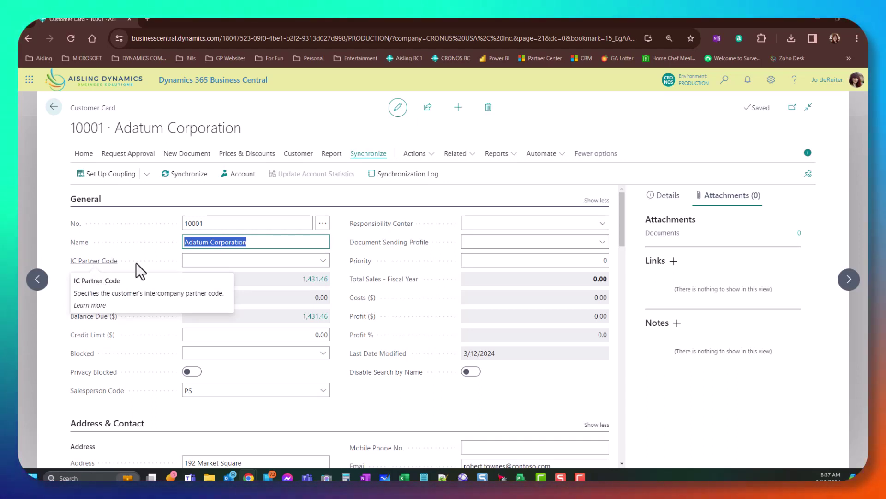
left_click(318, 262)
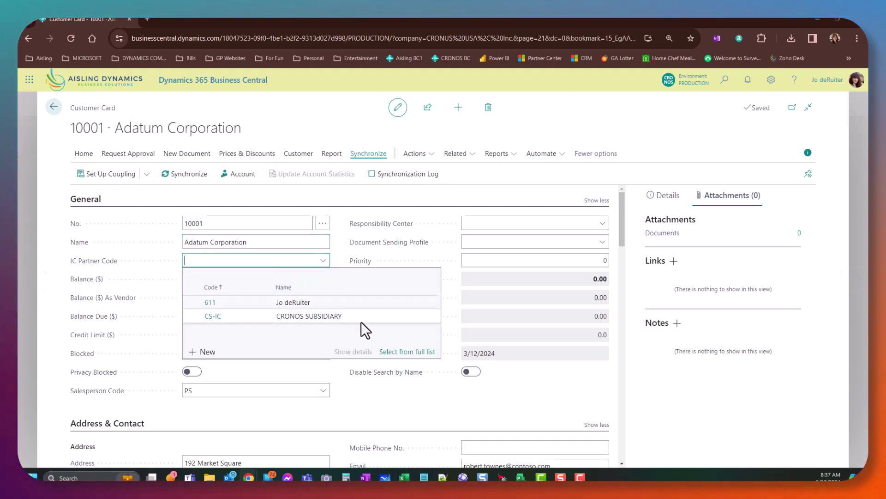
left_click(388, 394)
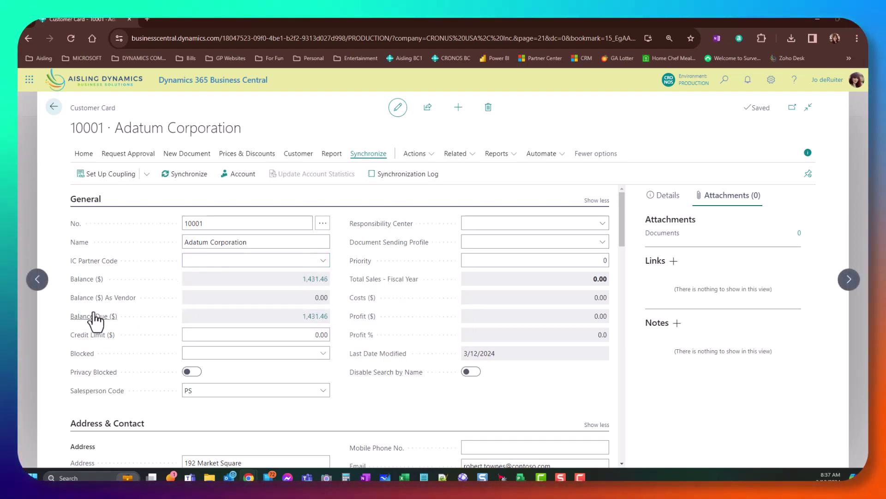
left_click(318, 319)
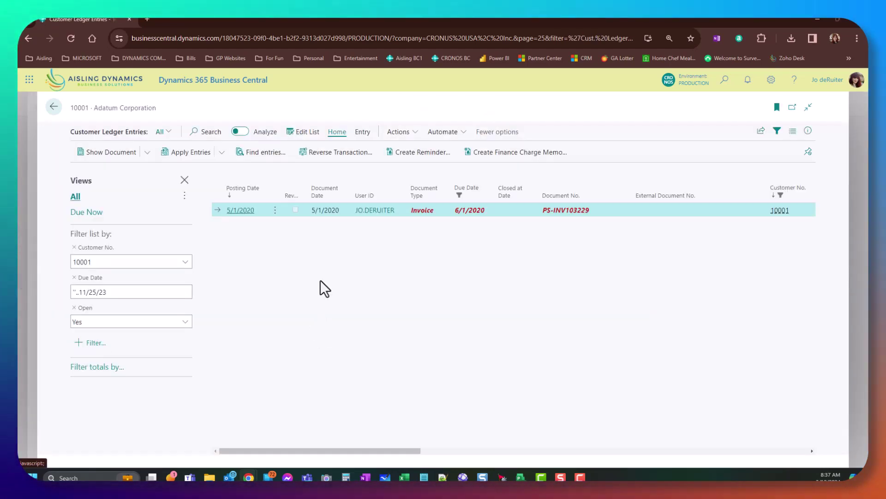
key("Escape")
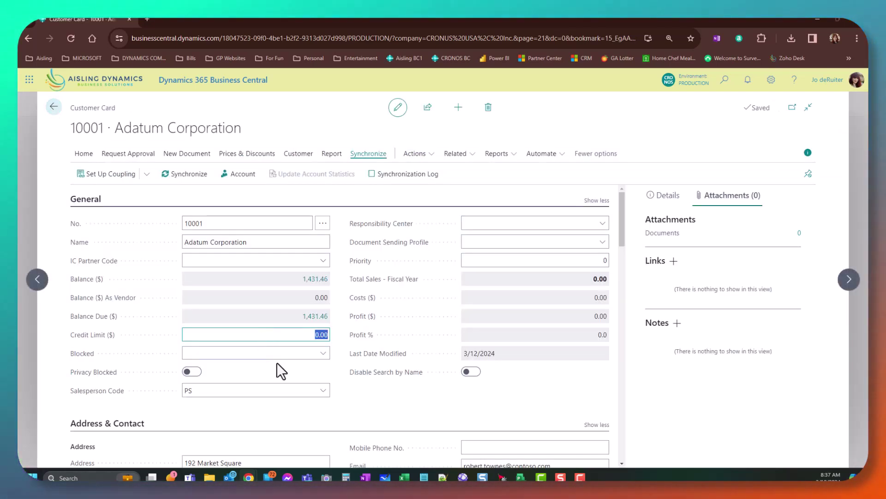
Step: Set the customer's credit limit to 200,000 and check the Blocked options, keeping the field blank
type("200000")
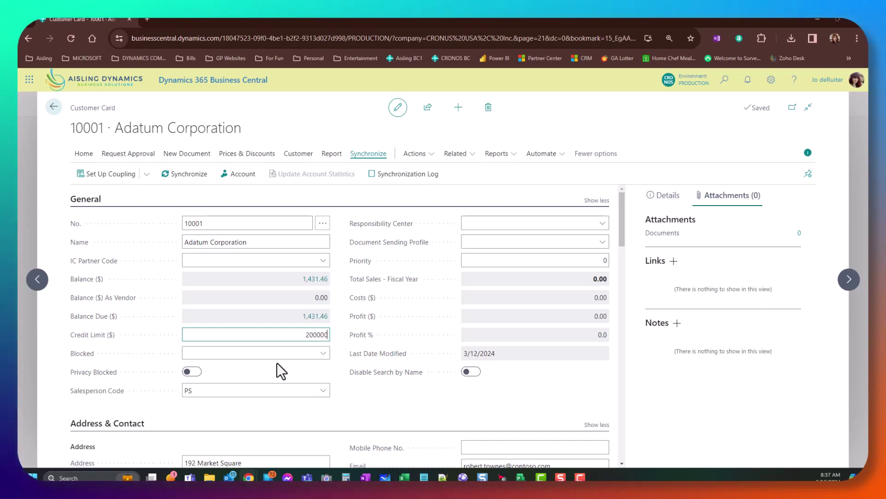
key("Tab")
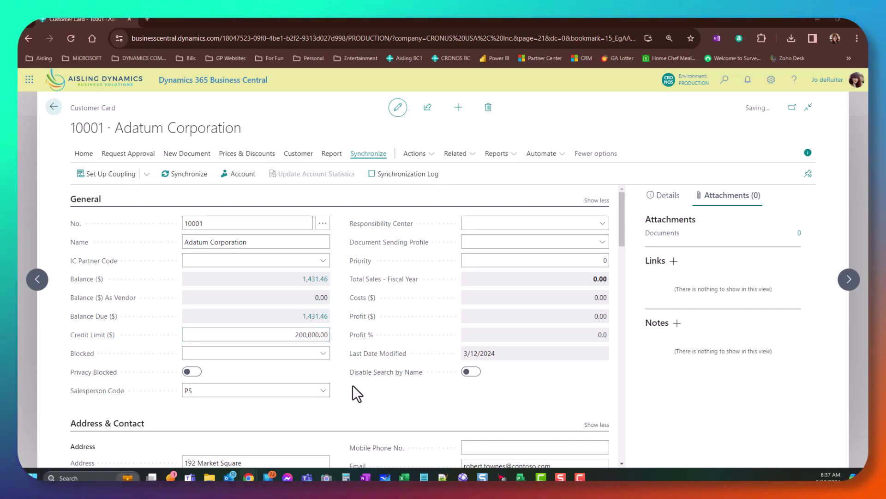
left_click(323, 353)
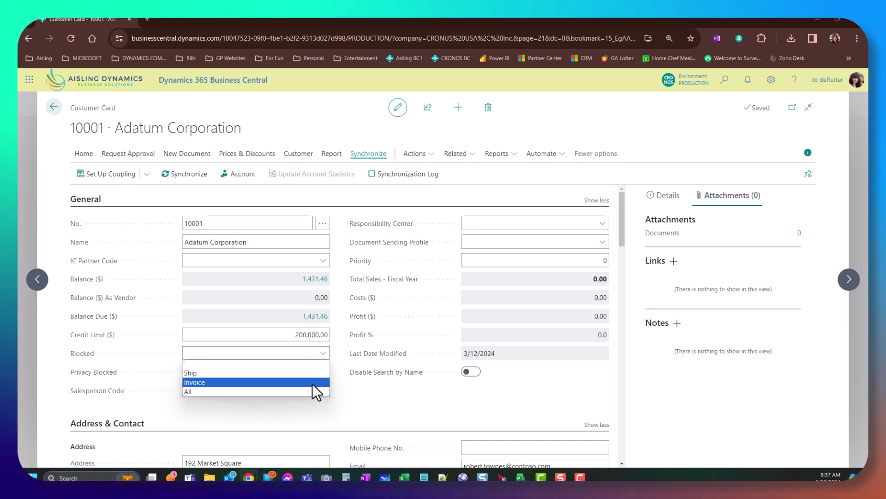
left_click(271, 365)
Step: Try the Privacy Blocked setting by switching it on and back off twice
scroll(415, 408, "down", 1)
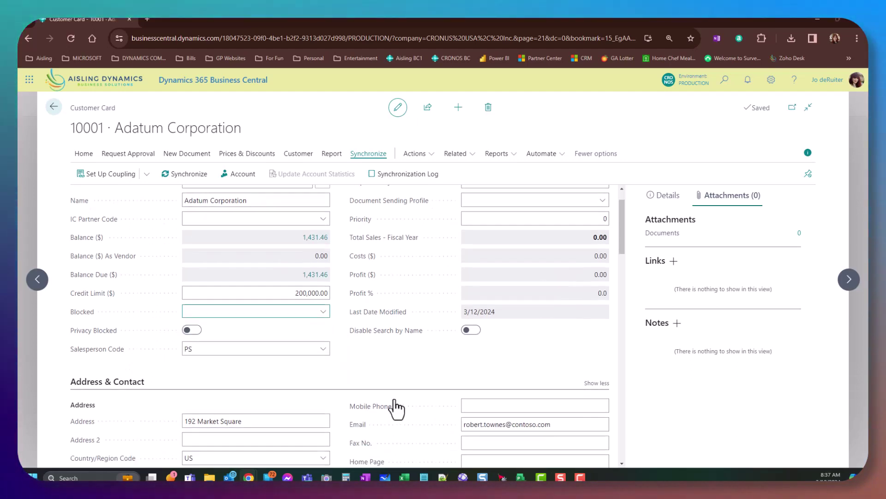
left_click(193, 328)
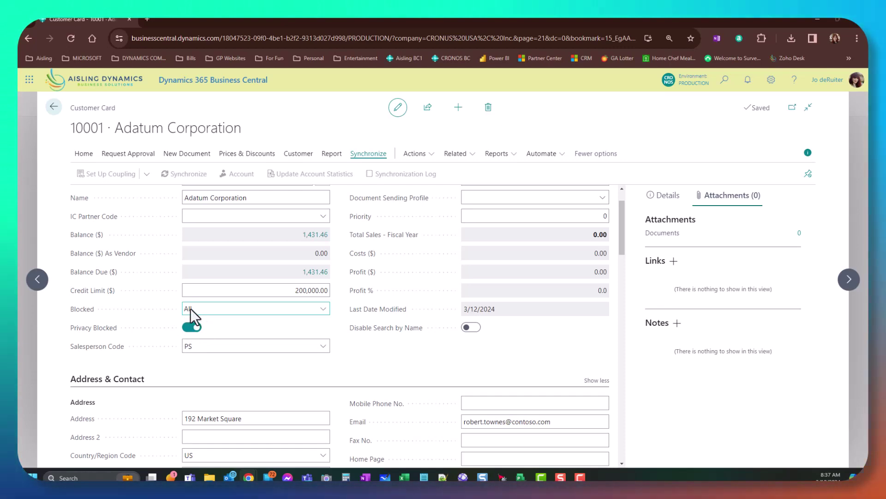
left_click(192, 327)
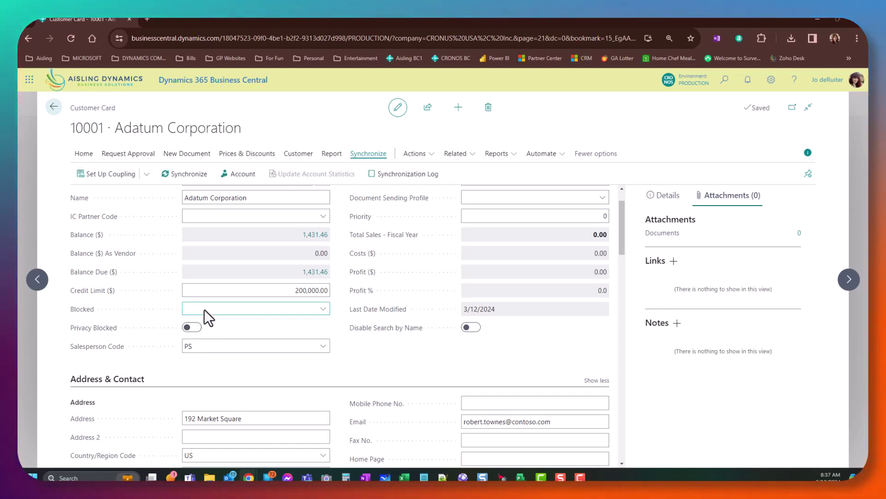
left_click(193, 328)
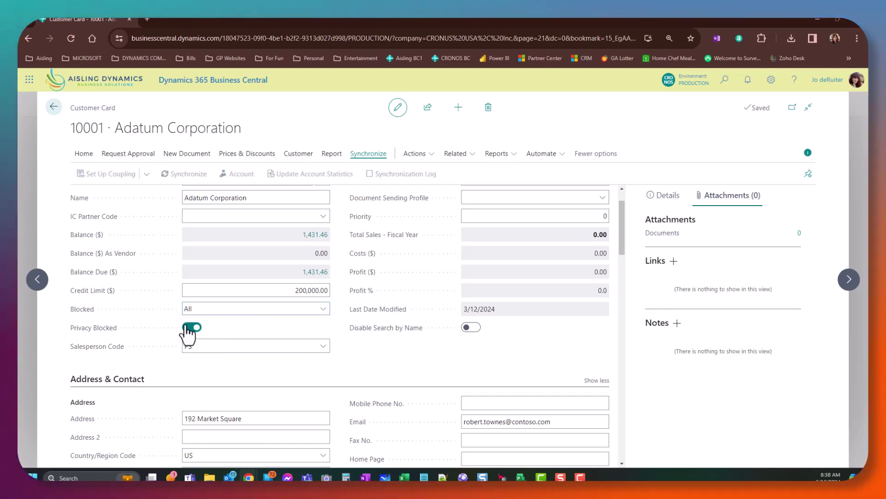
left_click(190, 328)
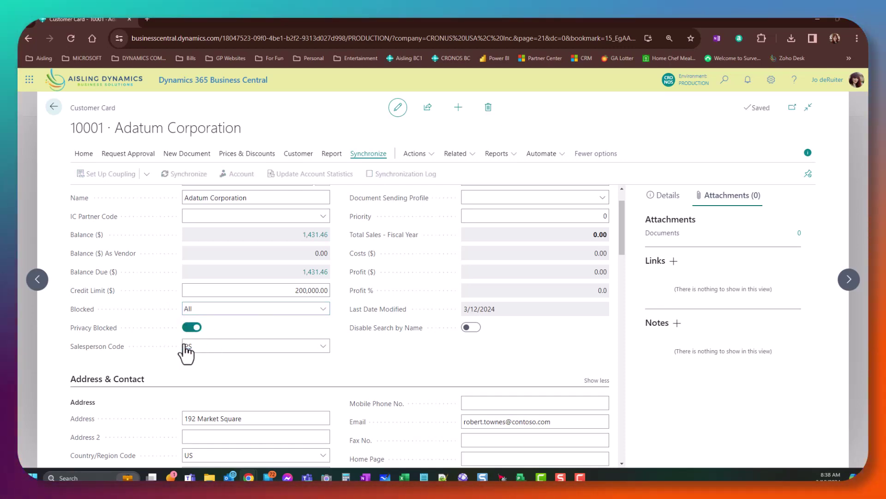
Step: Check the salesperson codes available for the customer without changing the assigned one
left_click(323, 347)
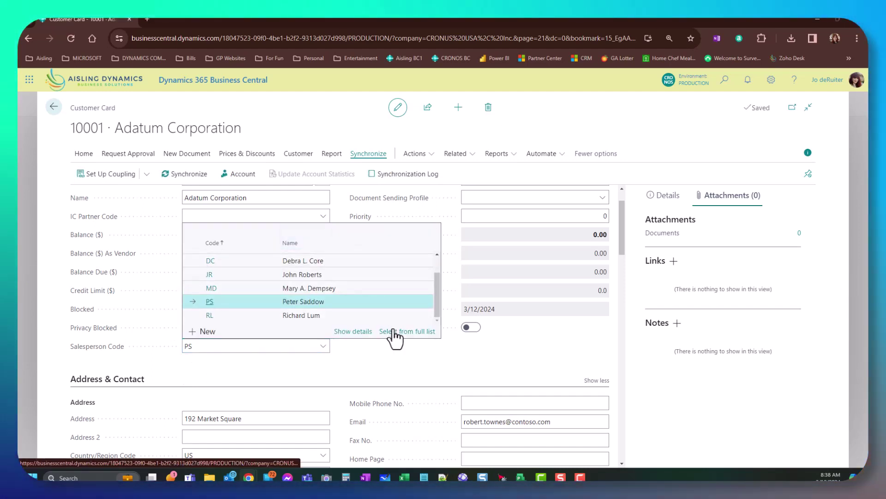
left_click(394, 366)
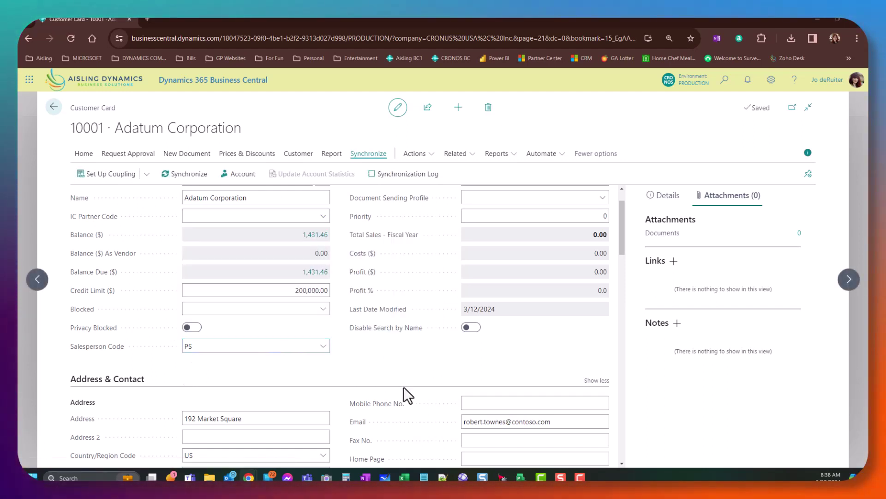
scroll(530, 395, "up", 1)
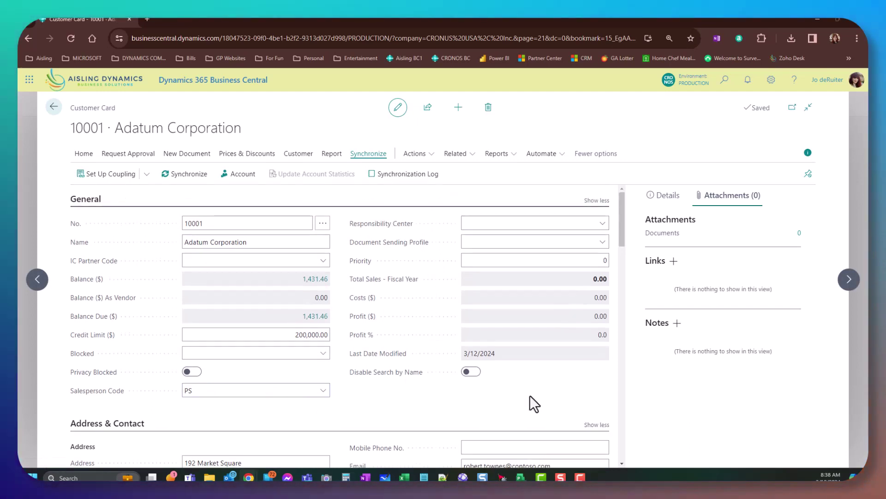
Step: Hide and show the additional General fields, view a blank card for a new responsibility center, and cancel it
left_click(599, 201)
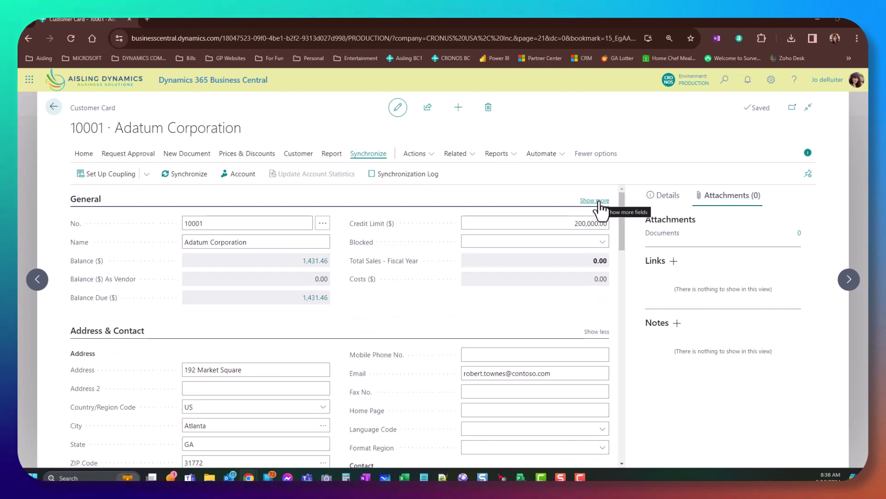
left_click(599, 201)
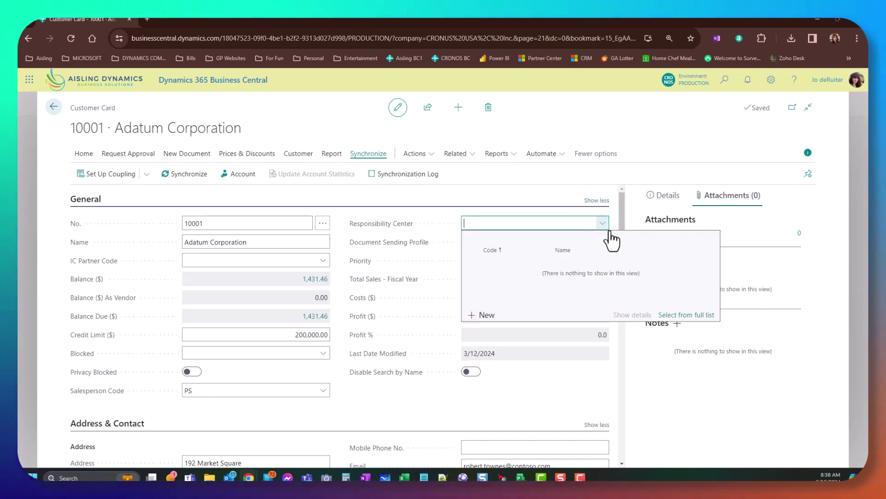
left_click(486, 314)
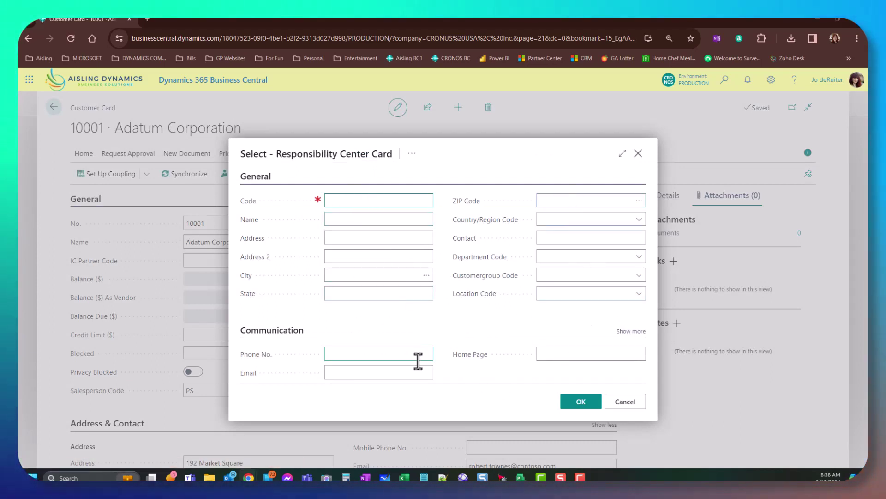
left_click(625, 403)
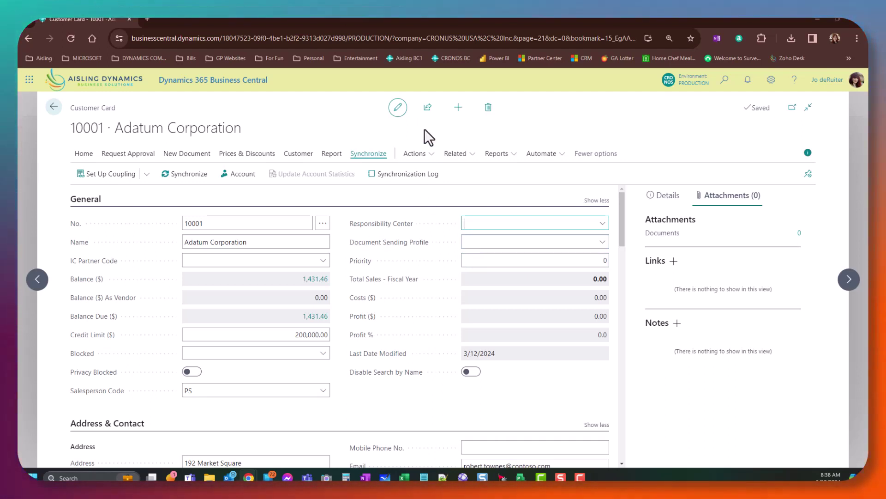
Step: Set the customer's Document Sending Profile to EMAIL from the full list of profiles
left_click(603, 242)
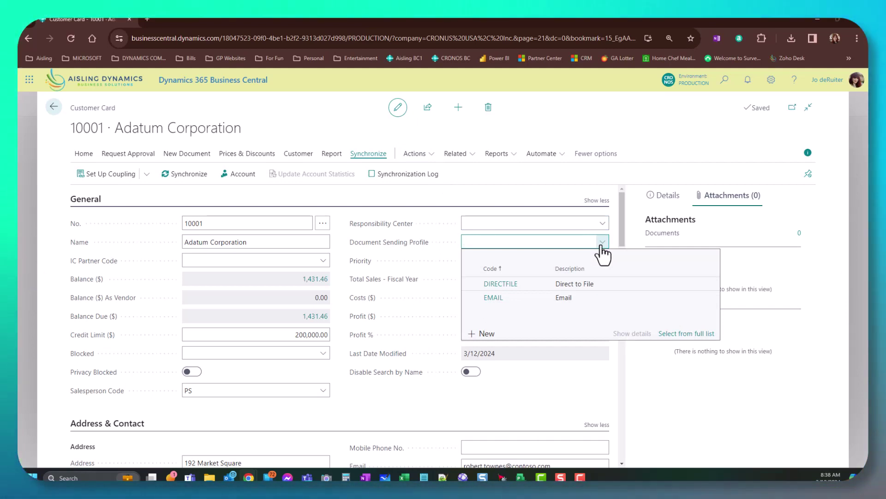
left_click(685, 335)
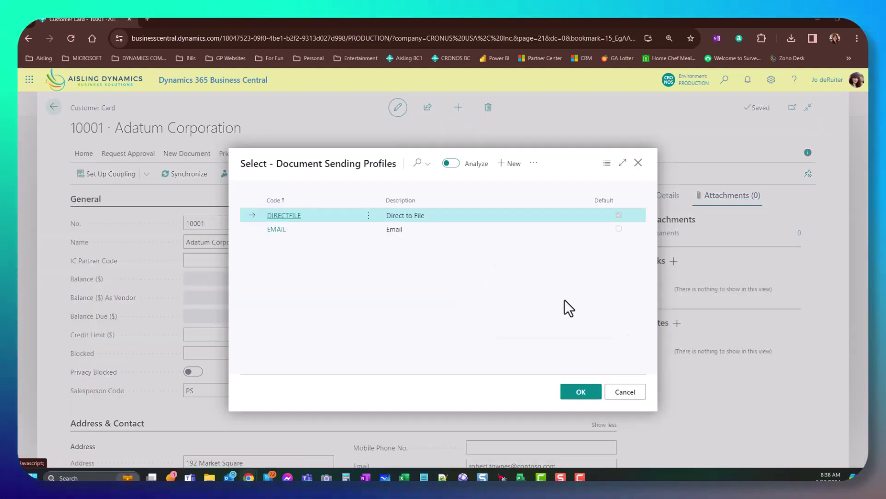
double_click(272, 233)
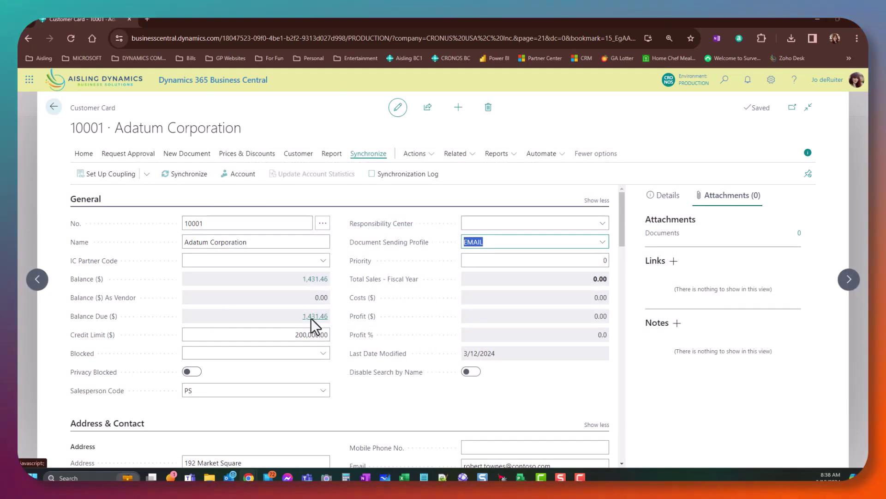
Step: Open the EMAIL document sending profile's card from the full list and check its Printer options, keeping No
left_click(602, 242)
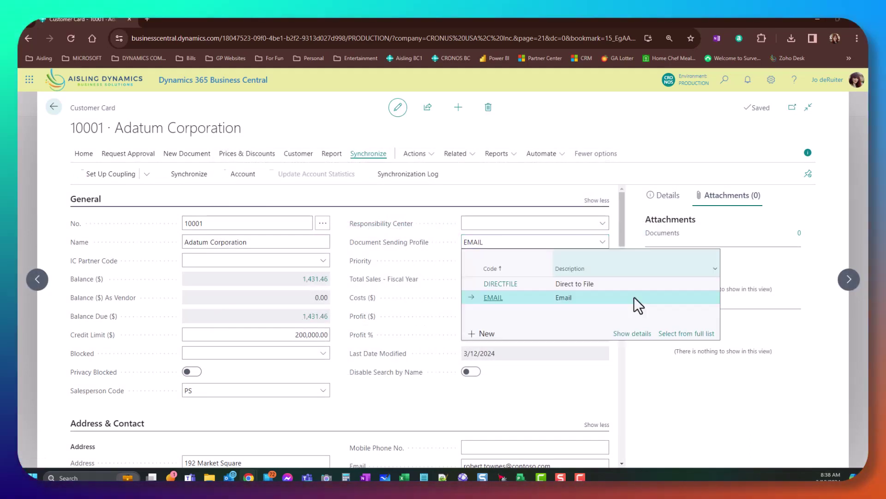
left_click(680, 334)
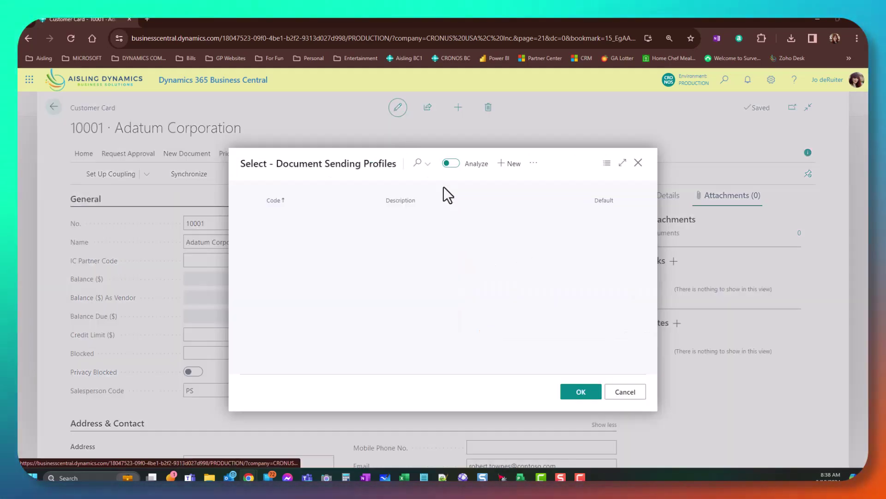
left_click(532, 164)
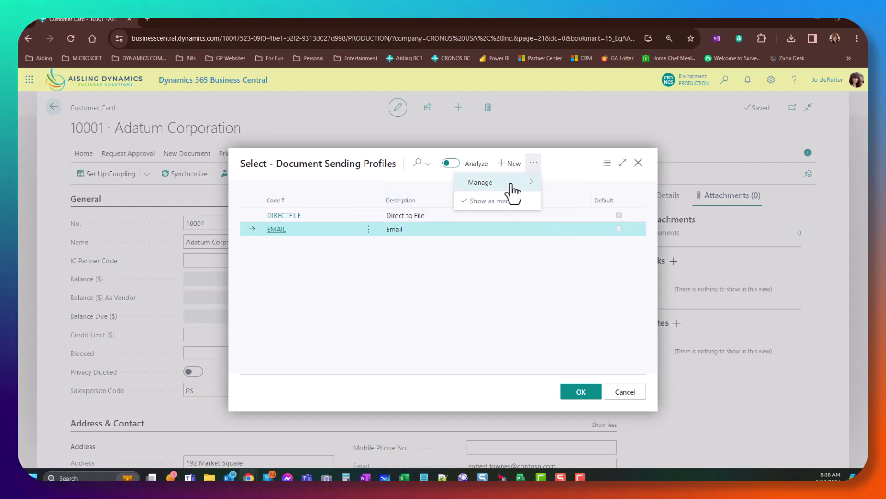
left_click(560, 183)
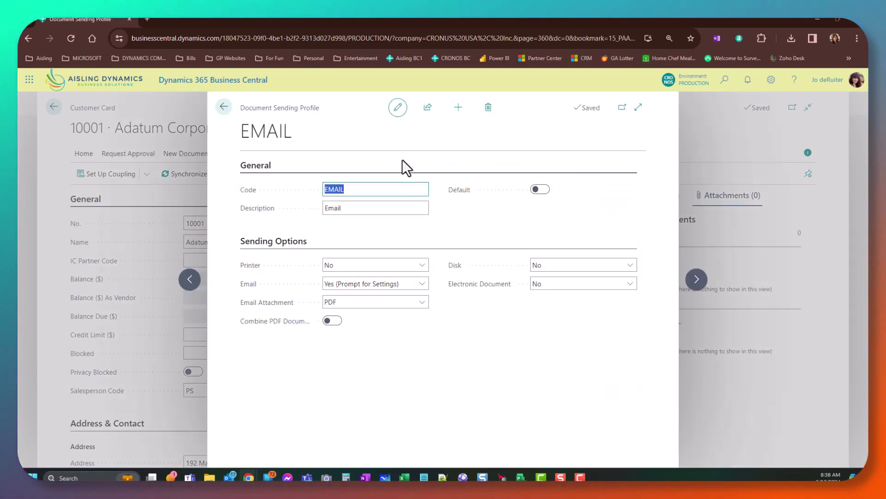
left_click(337, 265)
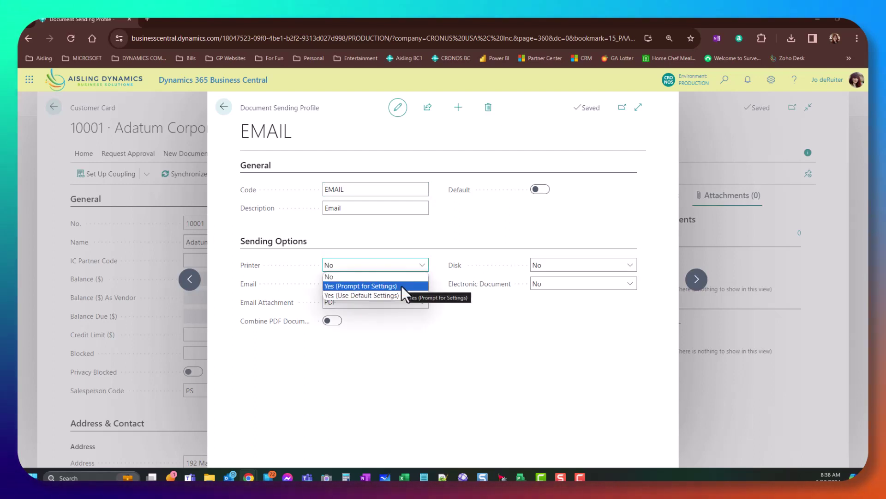
left_click(509, 339)
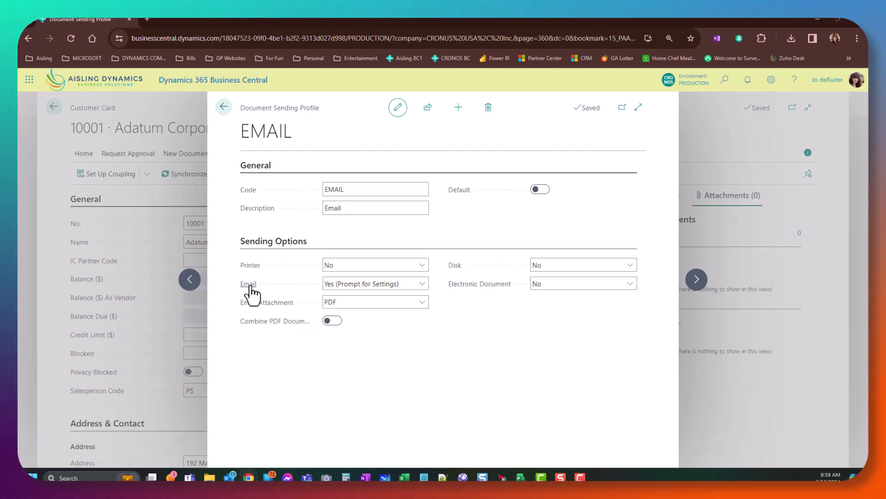
Step: Check the profile's Email and Email Attachment options, keeping Yes (Prompt for Settings) and PDF
left_click(391, 285)
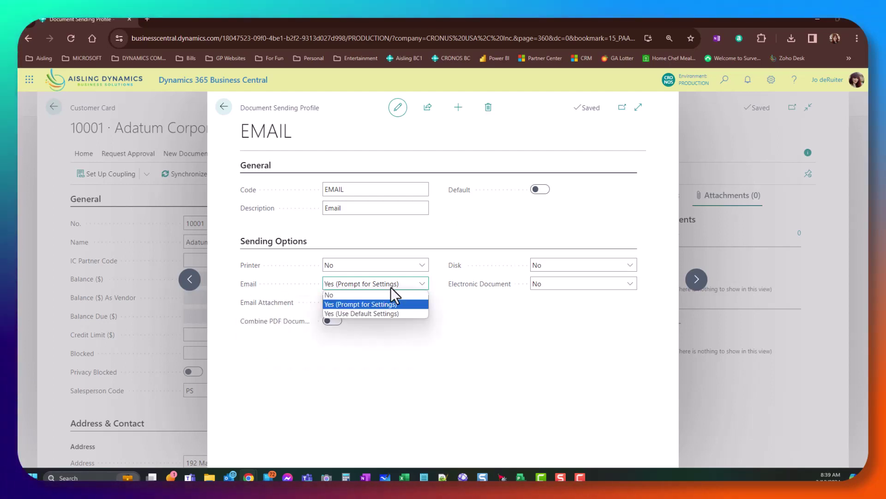
left_click(414, 304)
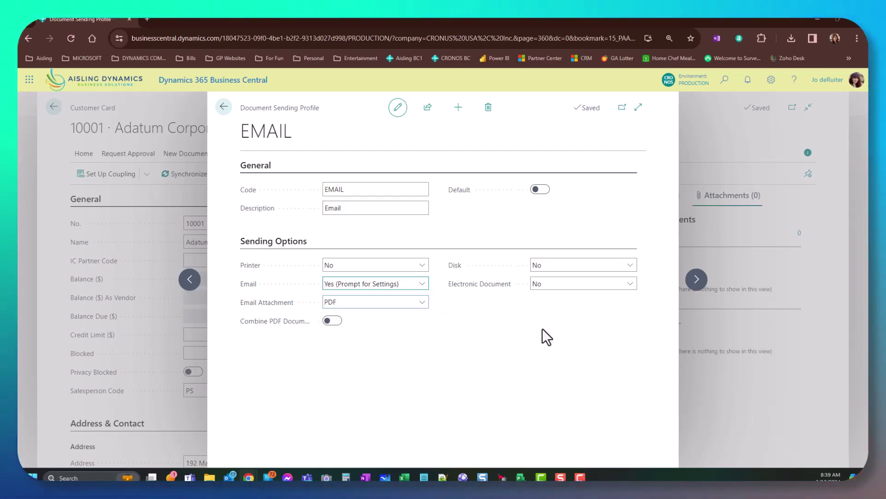
left_click(422, 305)
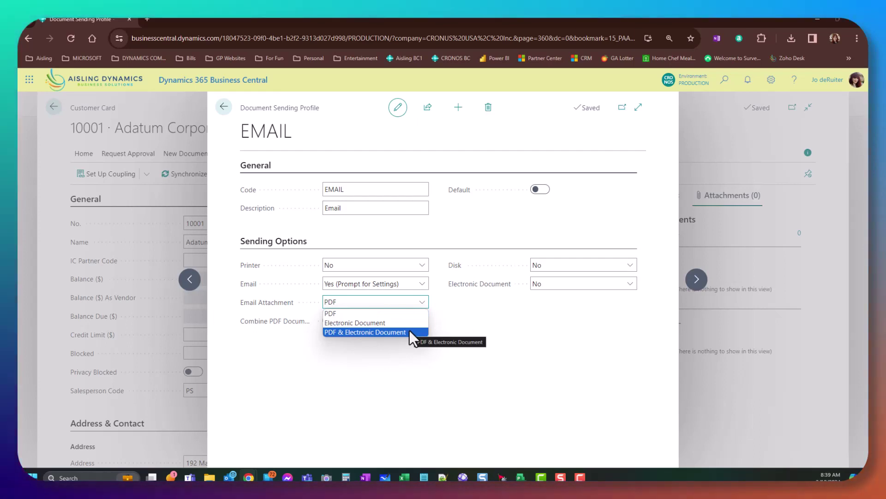
left_click(570, 322)
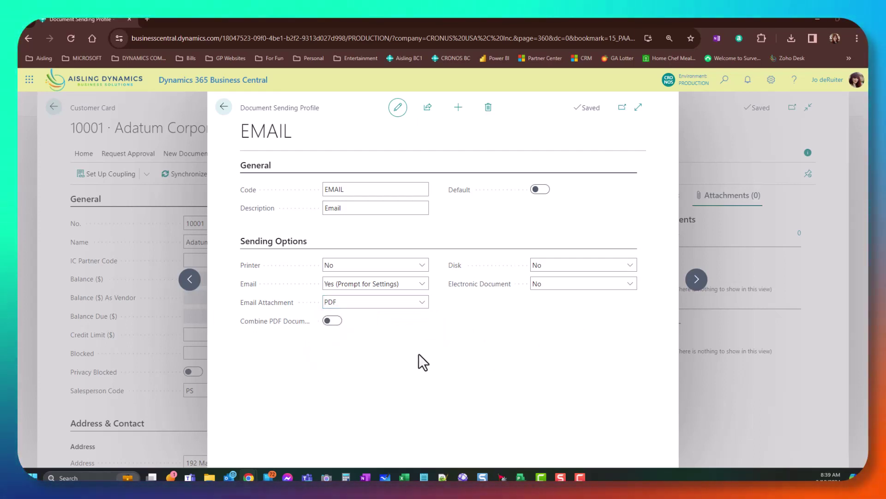
mouse_move(278, 326)
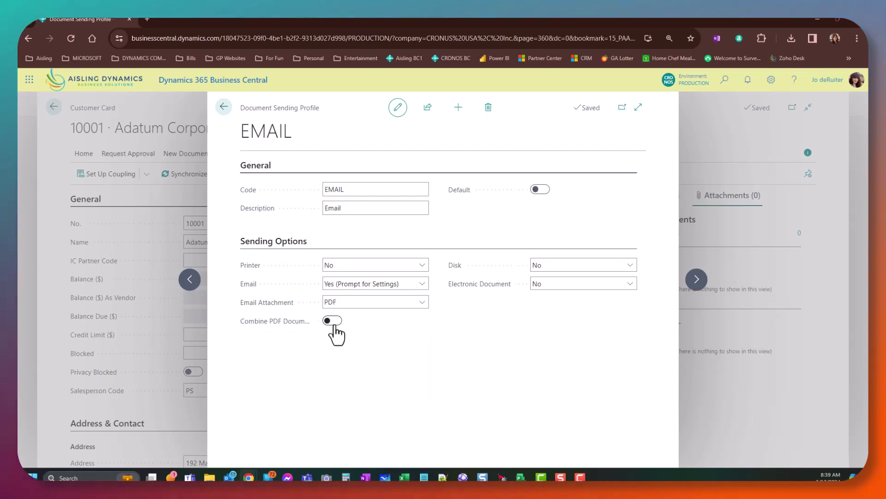
Step: Check the profile's Disk and Electronic Document options, keeping No for both, and return to the customer card with EMAIL selected
left_click(538, 265)
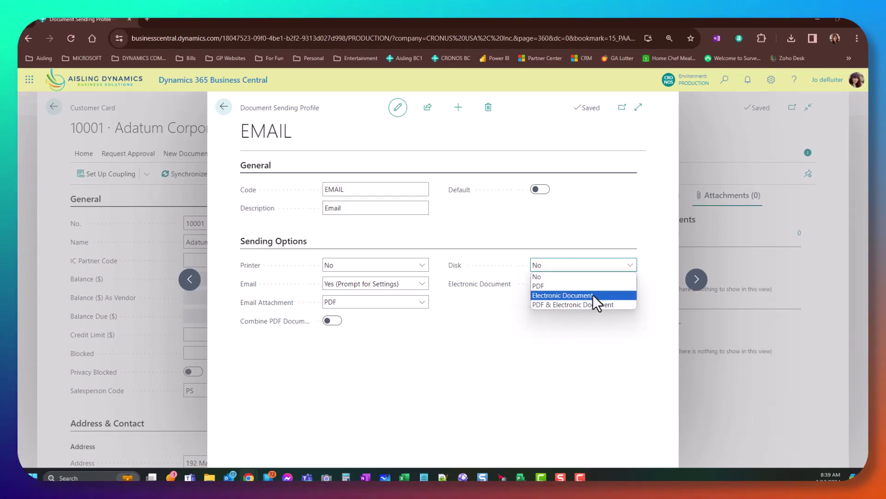
left_click(459, 343)
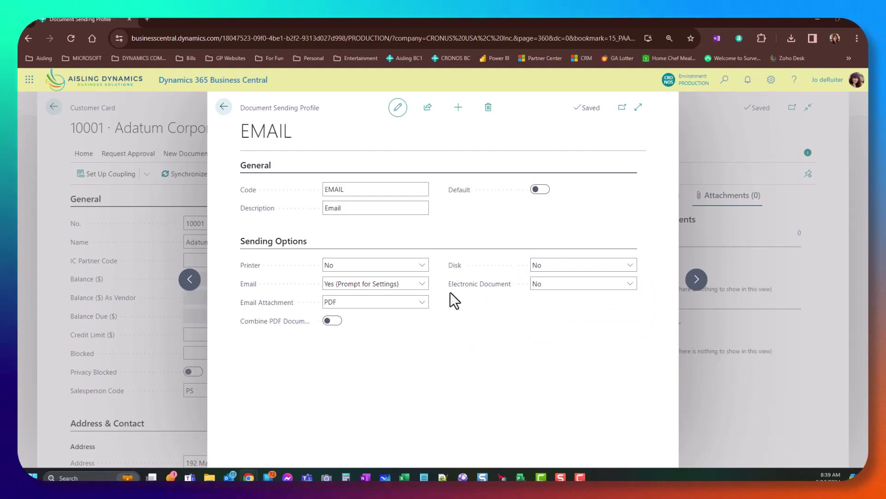
left_click(564, 283)
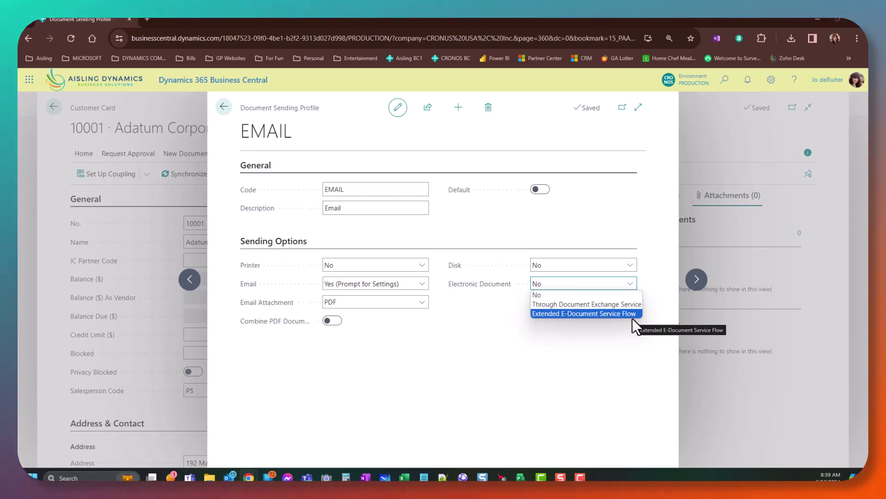
left_click(628, 352)
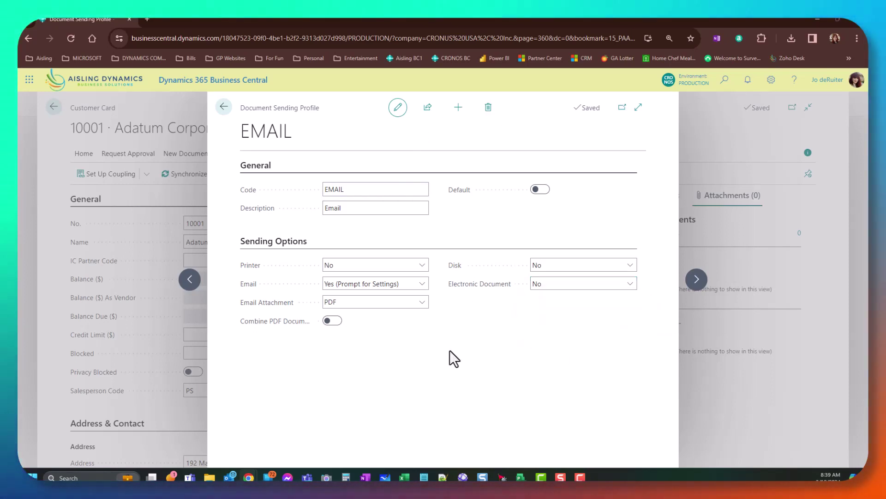
left_click(224, 106)
left_click(585, 391)
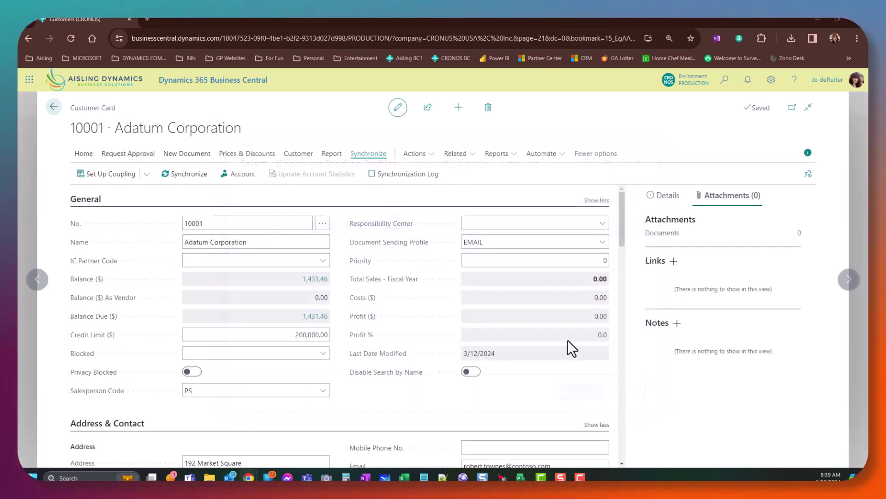
Step: Review the remaining General fields of the customer, including Last Date Modified and Disable Search by Name
left_click(496, 241)
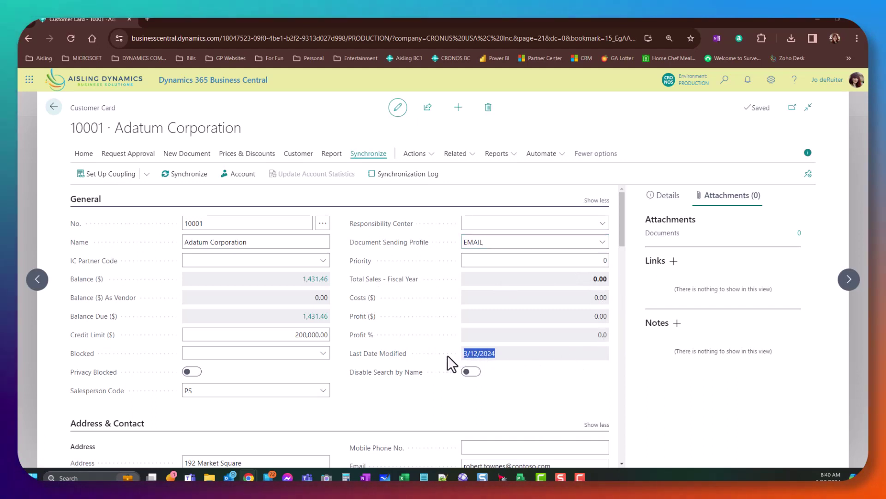
left_click(578, 388)
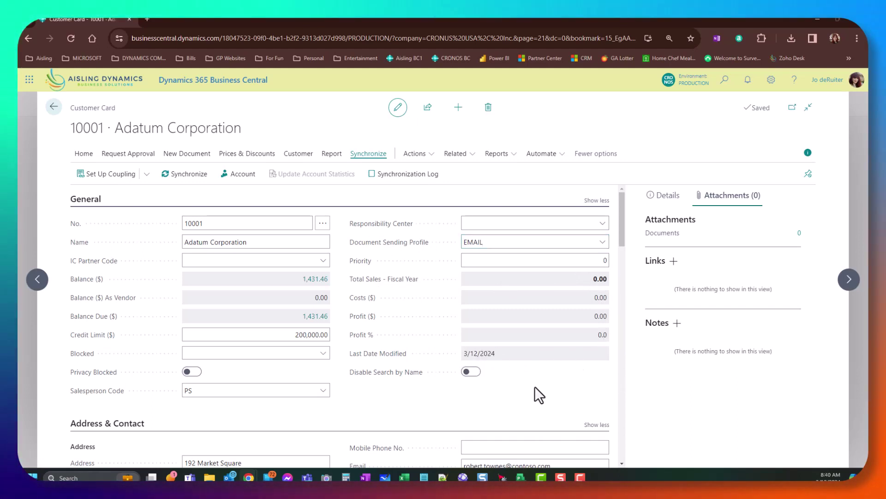
scroll(535, 386, "down", 2)
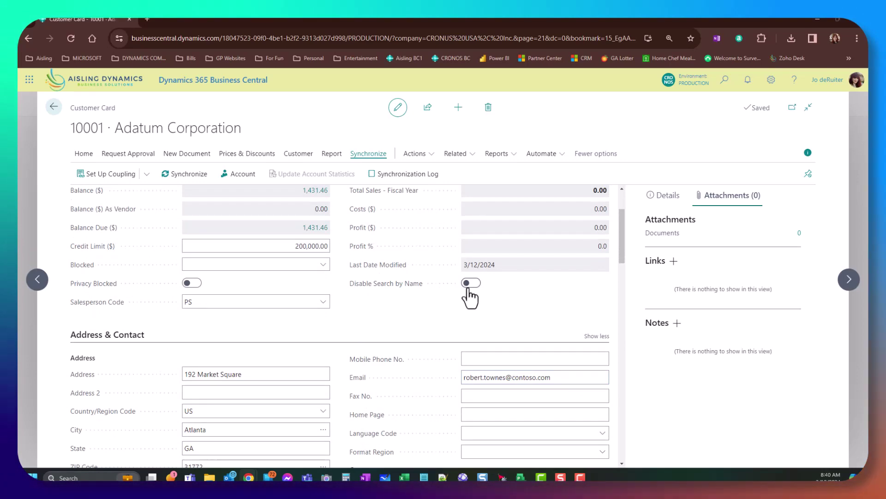
scroll(437, 317, "up", 2)
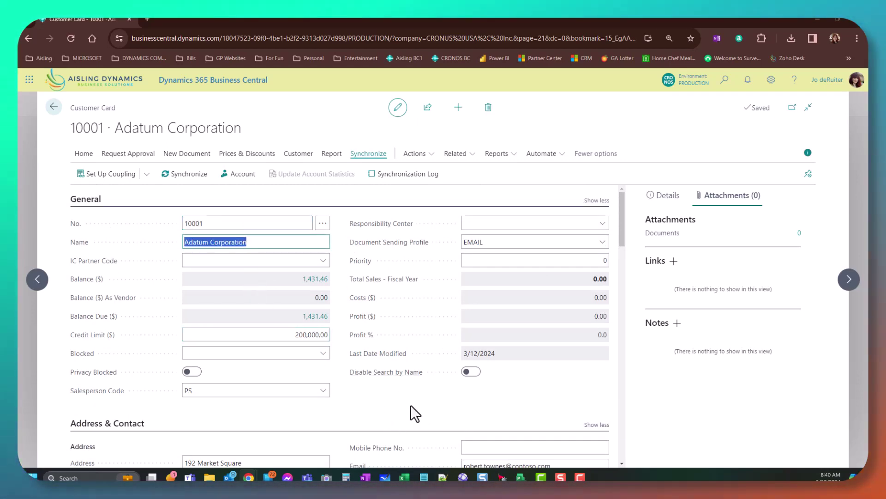
Step: Open the full list of countries/regions for the Country/Region Code in the customer's Address & Contact section
scroll(414, 272, "down", 1)
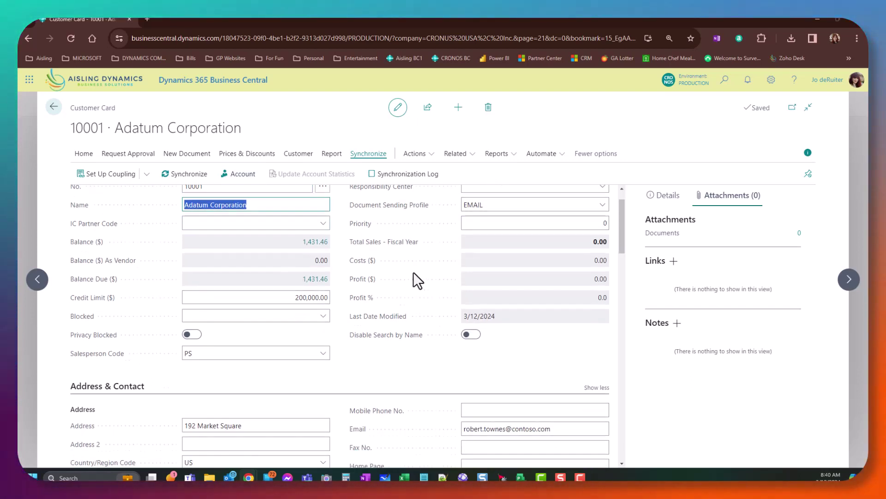
scroll(414, 273, "down", 3)
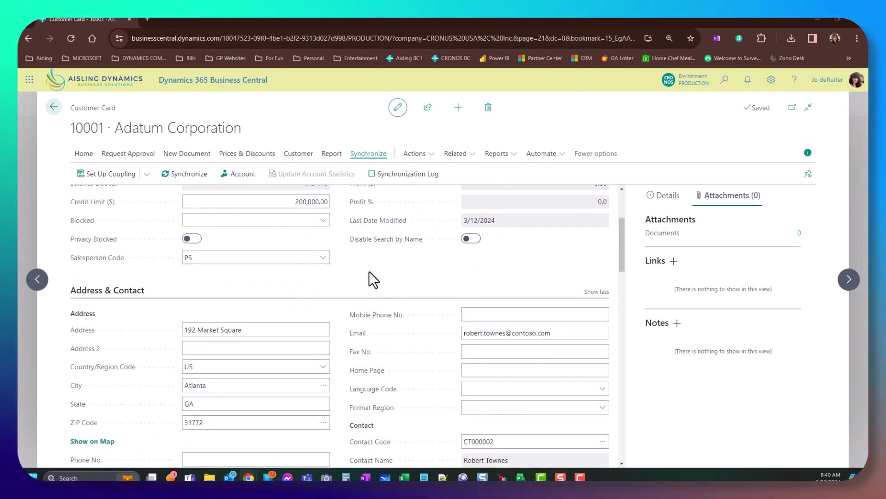
scroll(369, 272, "down", 3)
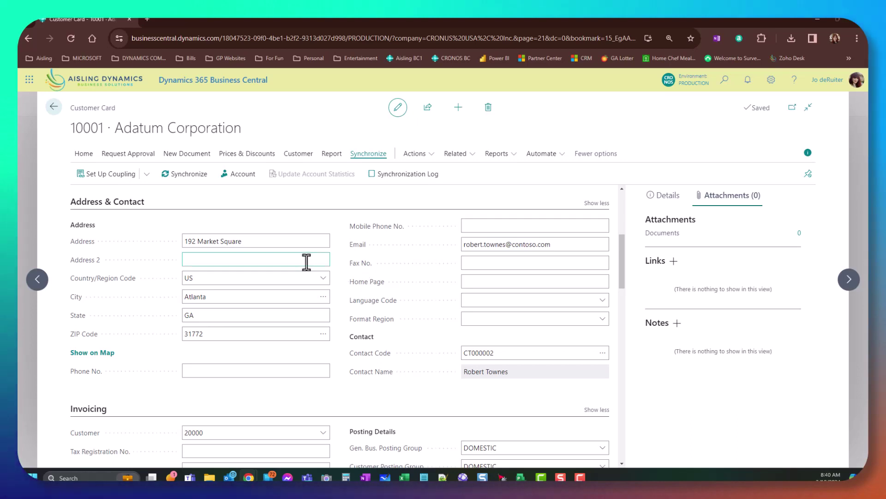
left_click(254, 282)
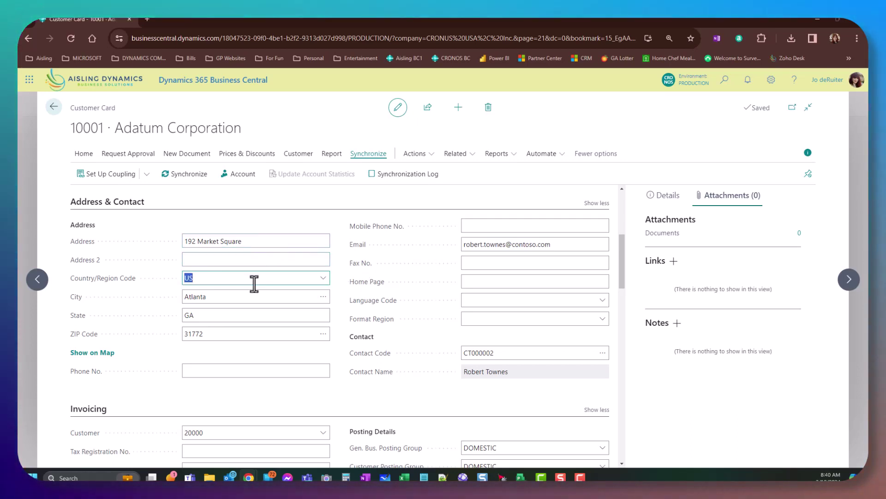
left_click(323, 279)
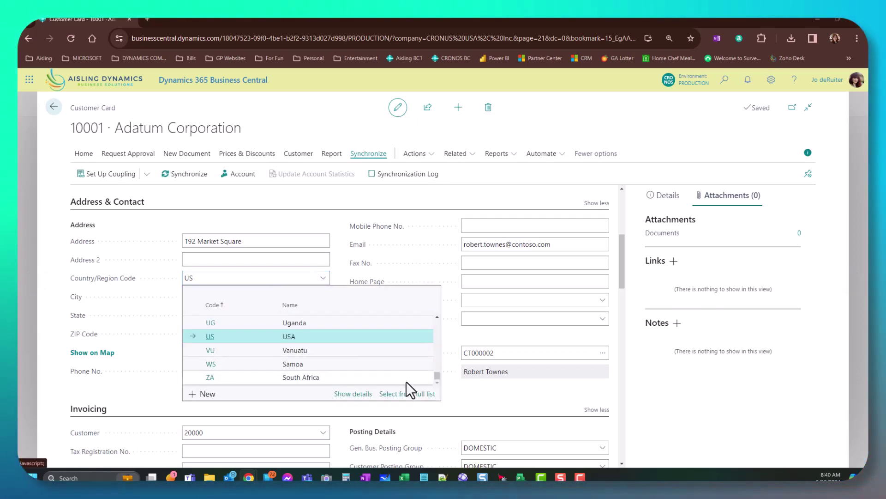
left_click(406, 394)
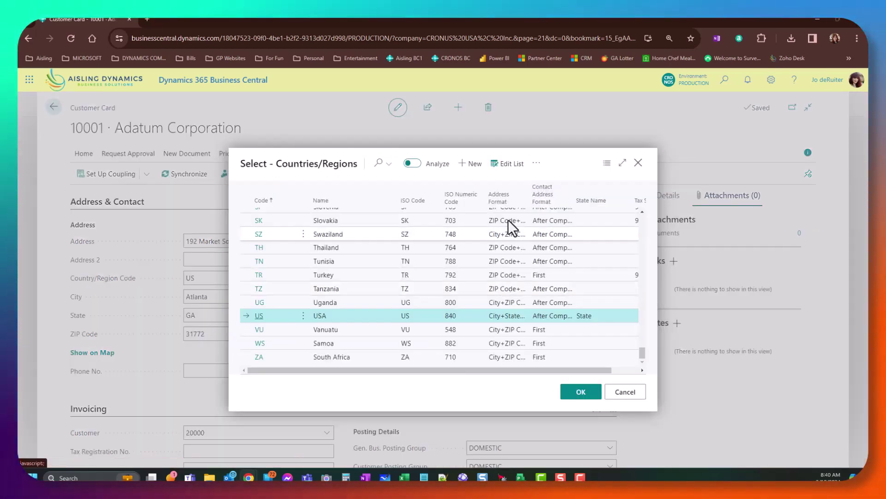
Step: Examine the Countries/Regions list's extra actions and its address format columns, cancel the list, and highlight the customer's country code
left_click(536, 163)
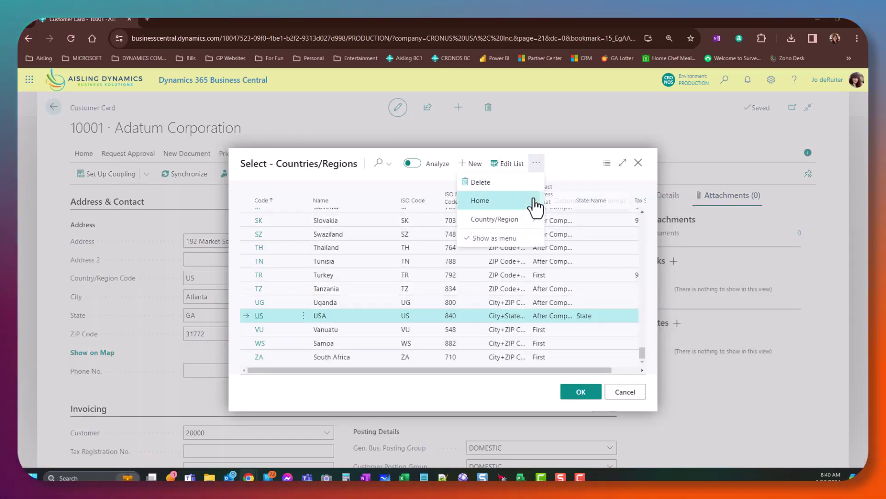
left_click(571, 163)
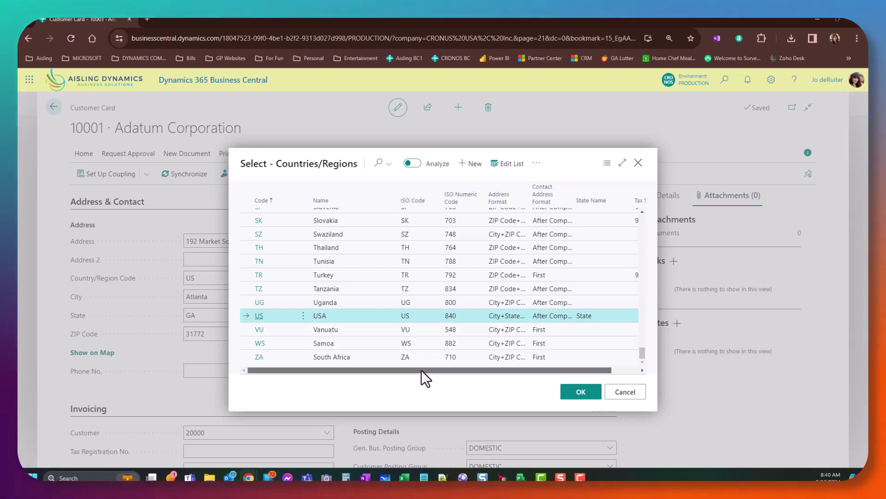
left_click_drag(421, 369, 467, 368)
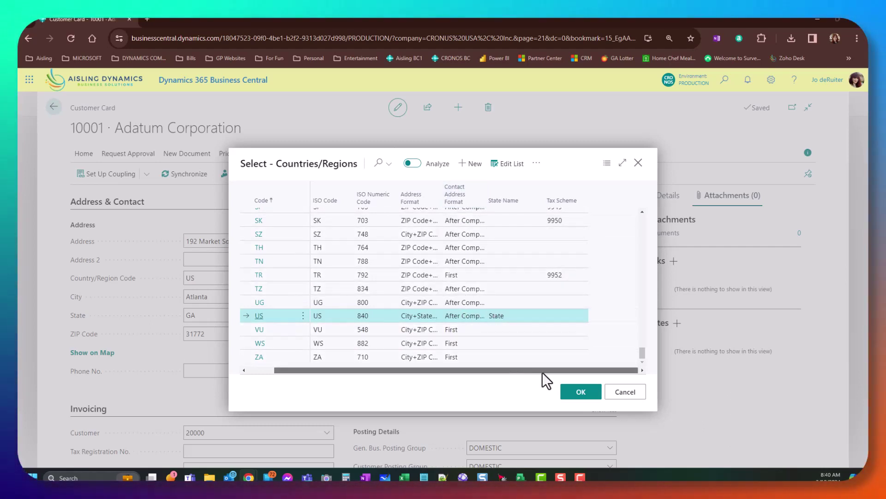
left_click_drag(542, 372, 381, 374)
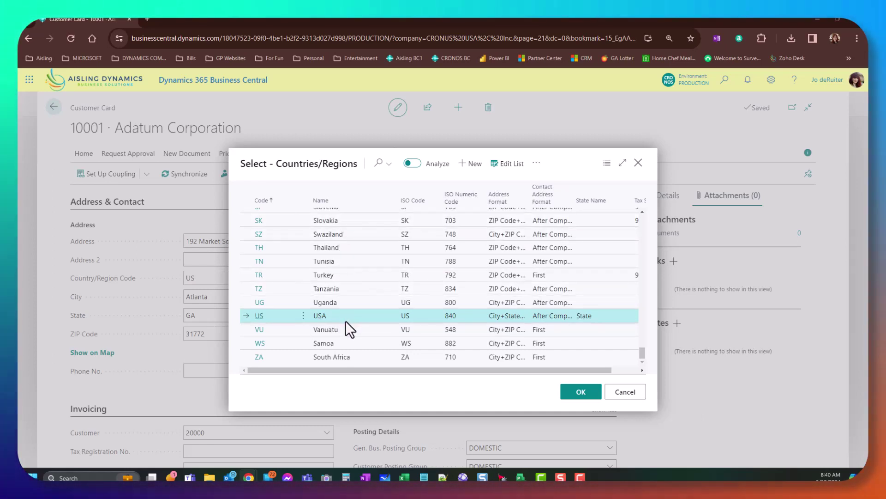
left_click(628, 396)
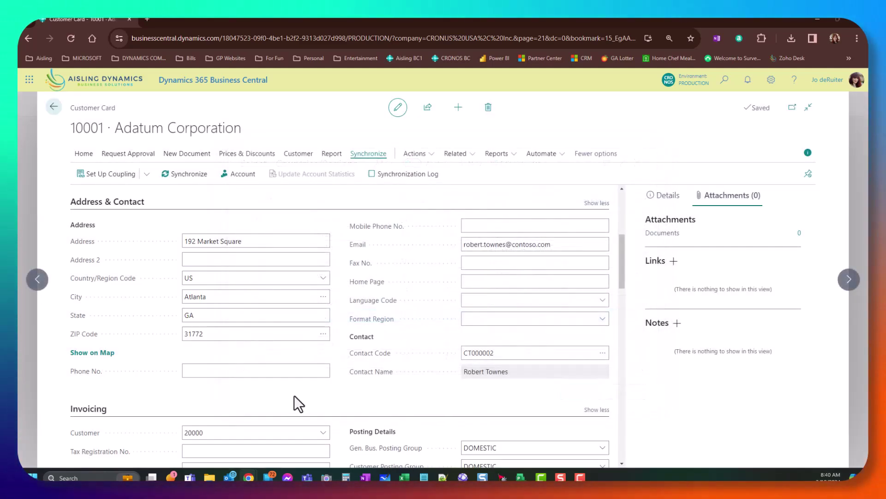
left_click(228, 279)
left_click_drag(228, 279, 165, 274)
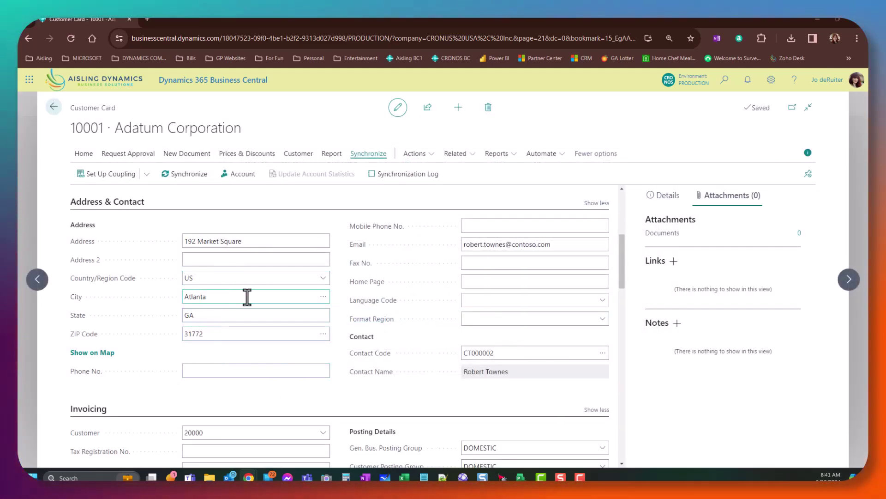
Step: Review the customer's ZIP Code and Phone No. fields, and open the Contact Code's contact list, cancelling it without a change
left_click(235, 332)
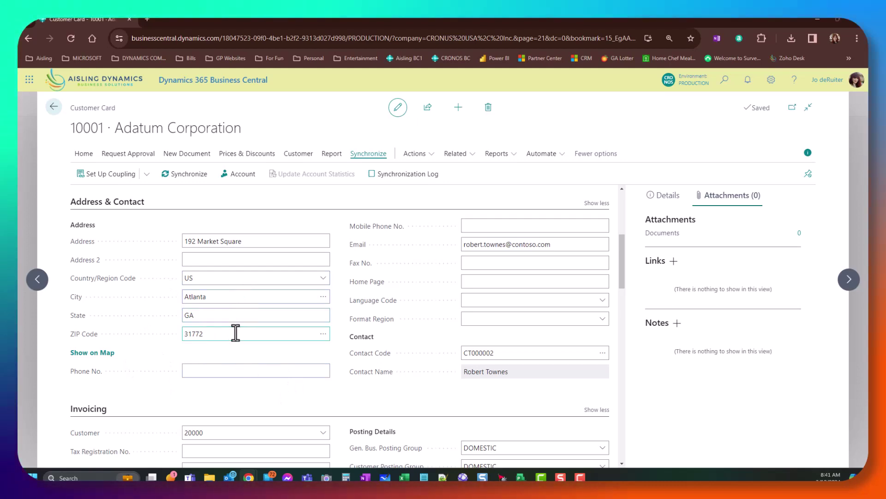
left_click(256, 371)
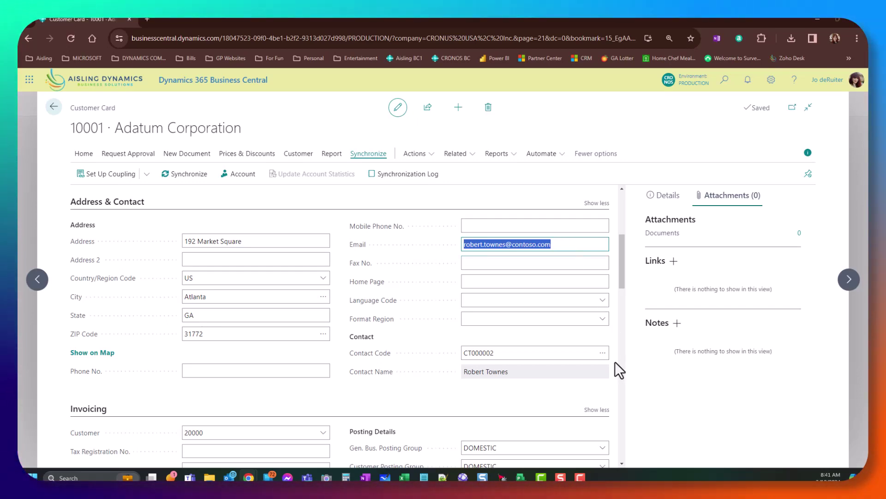
left_click(603, 354)
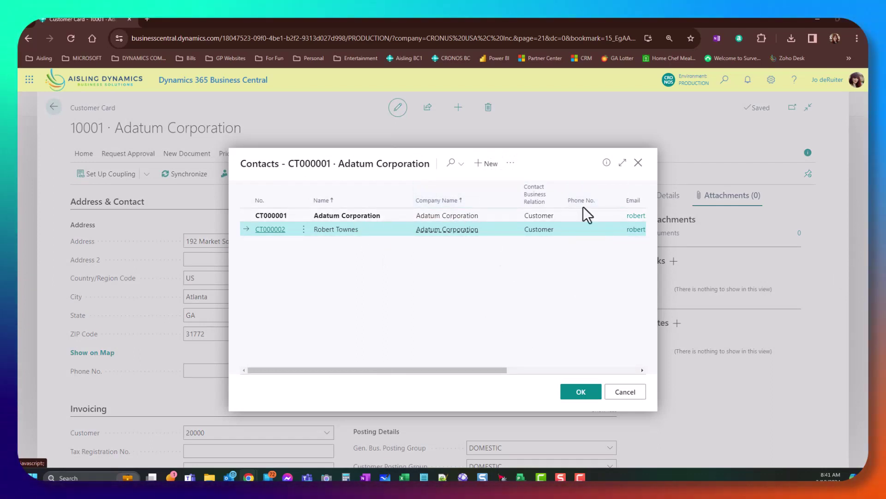
left_click(624, 390)
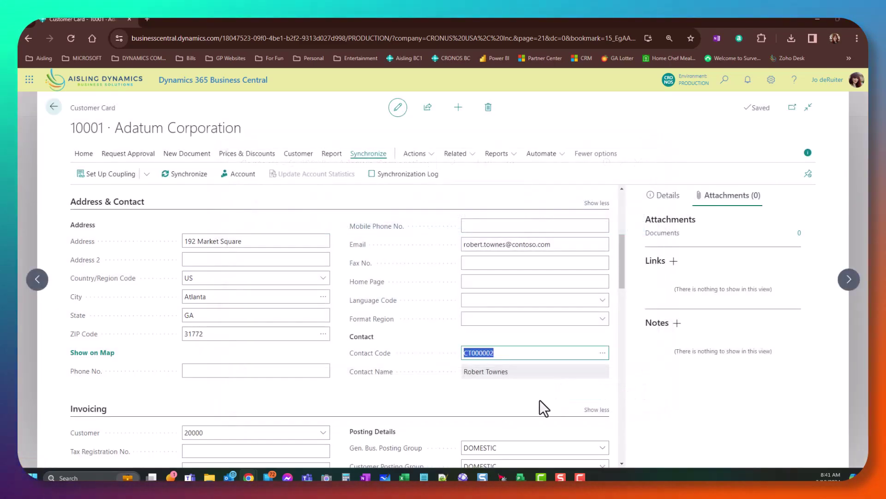
Step: Bring up the customer's Invoicing section and hide the FactBox pane to widen the card
scroll(539, 400, "down", 4)
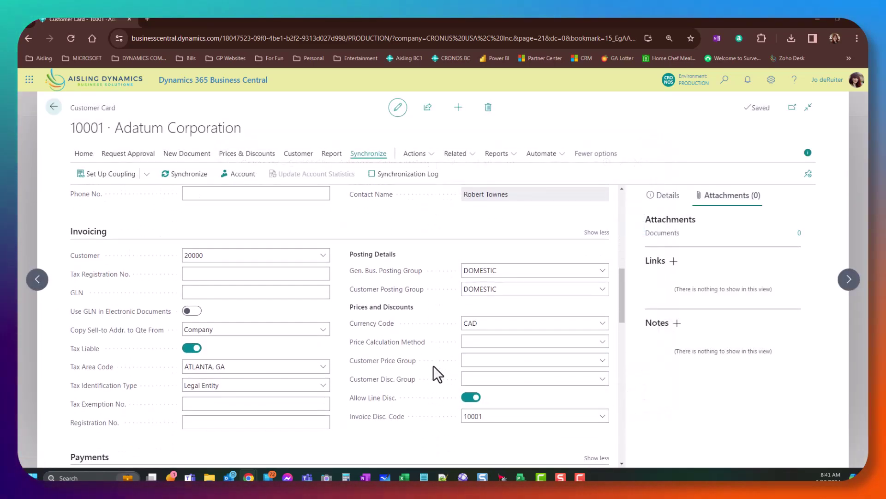
scroll(433, 366, "down", 1)
left_click(808, 152)
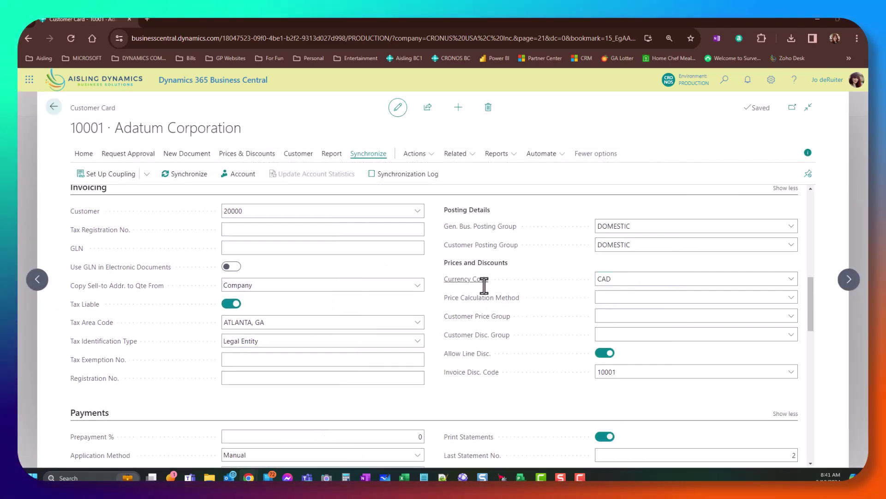
scroll(125, 231, "up", 1)
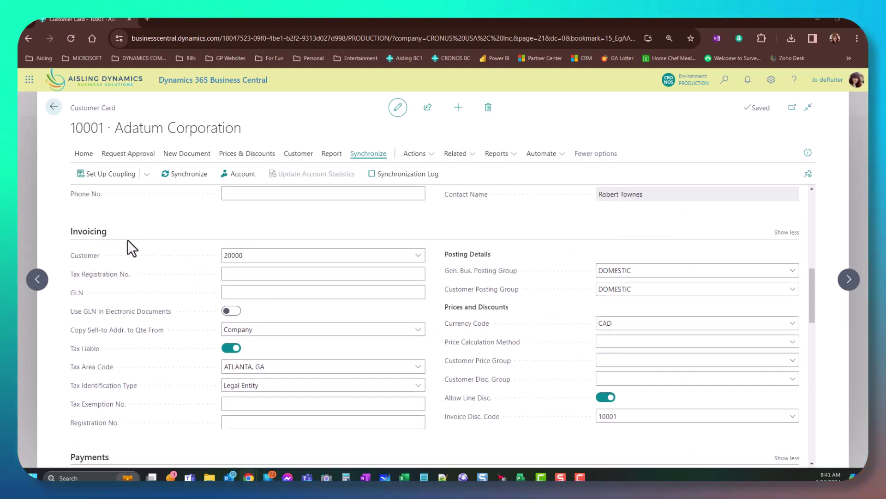
Step: Compare the Customer value in the Invoicing section with the customer's own No. in the General section
left_click(273, 256)
scroll(284, 285, "up", 5)
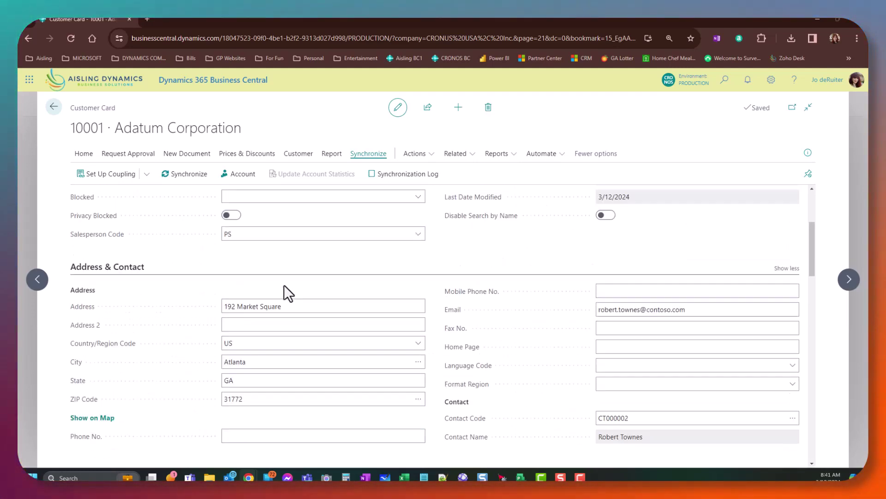
scroll(284, 285, "up", 2)
left_click(272, 226)
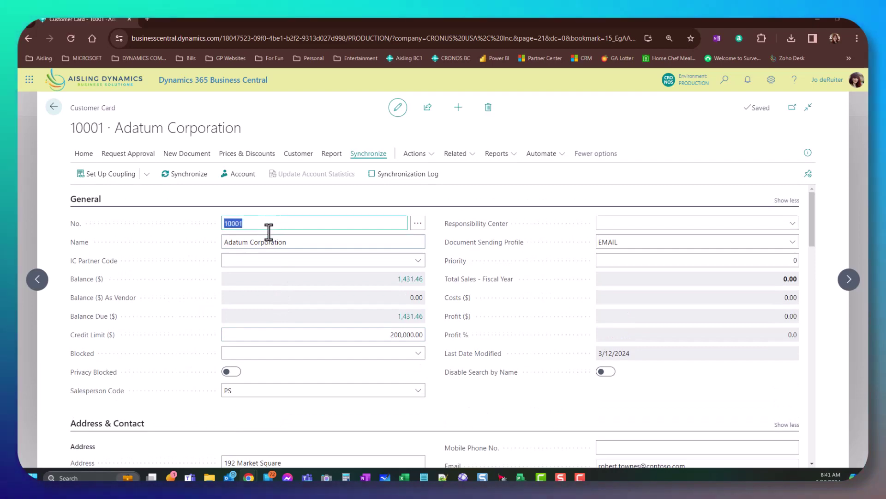
scroll(289, 303, "down", 11)
scroll(290, 303, "up", 1)
scroll(289, 303, "up", 3)
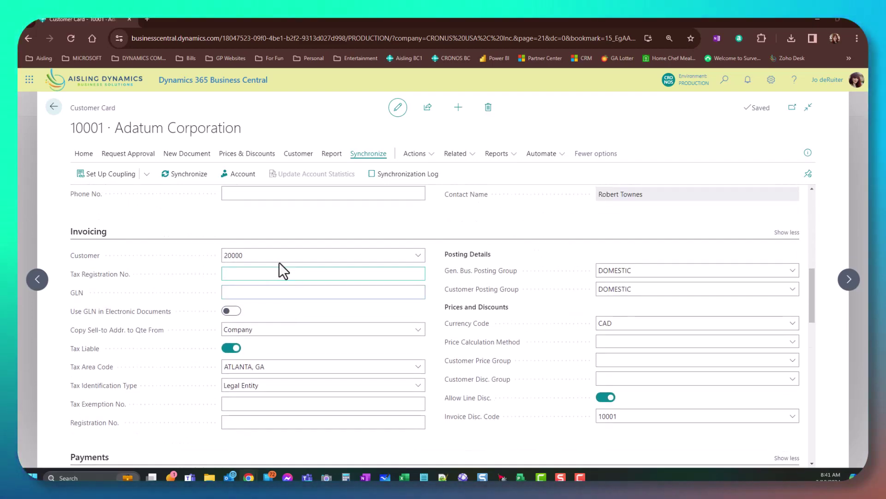
left_click(274, 254)
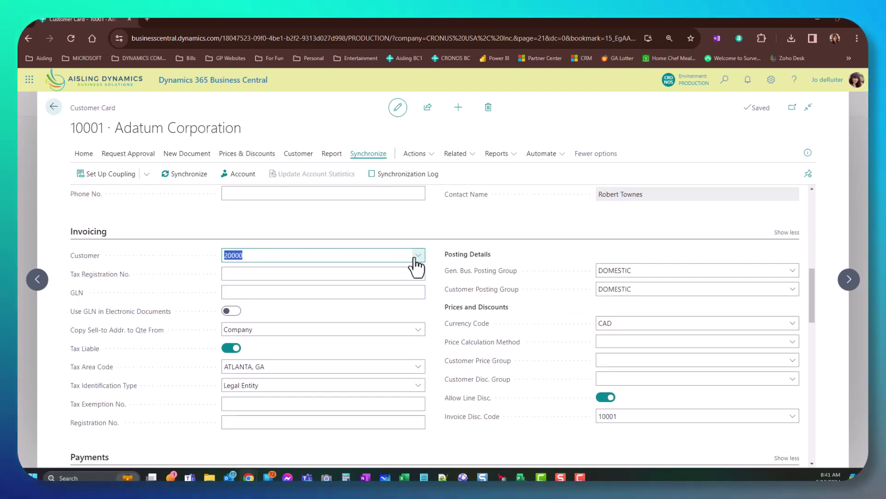
left_click(318, 260)
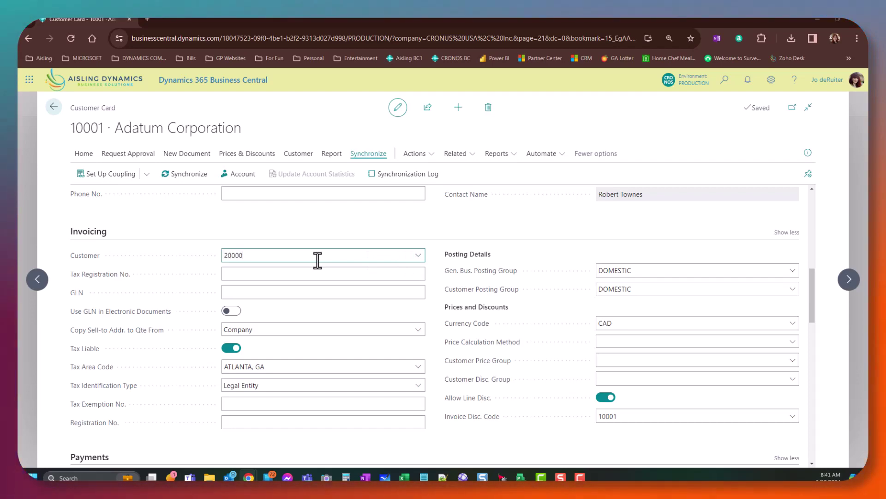
left_click_drag(316, 259, 200, 256)
scroll(209, 259, "up", 5)
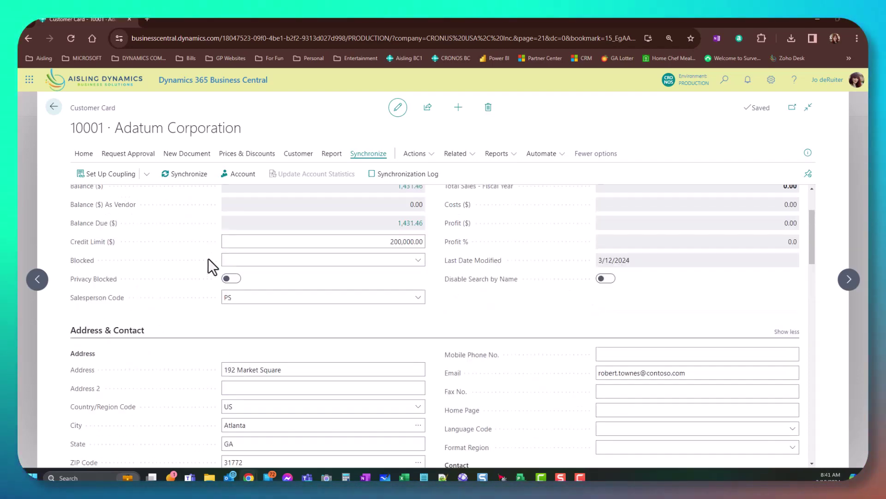
scroll(209, 259, "up", 3)
left_click_drag(253, 222, 194, 223)
scroll(195, 333, "down", 10)
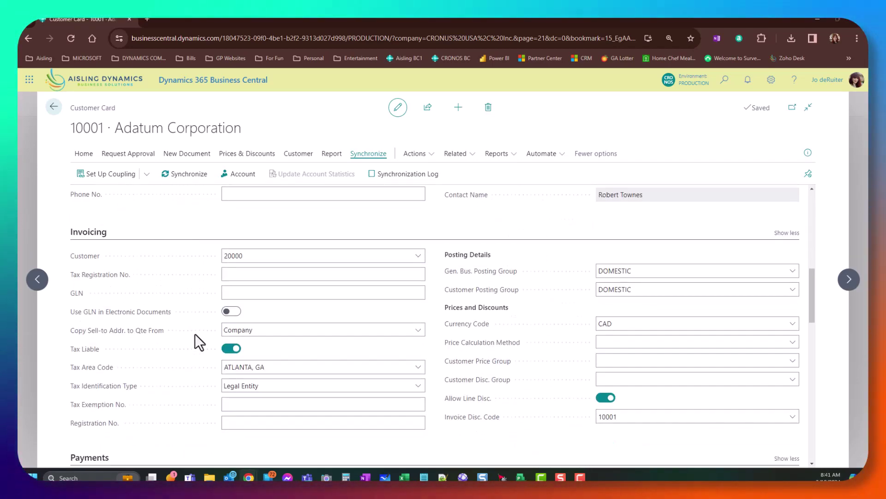
scroll(194, 334, "down", 1)
left_click(259, 210)
scroll(299, 303, "up", 1)
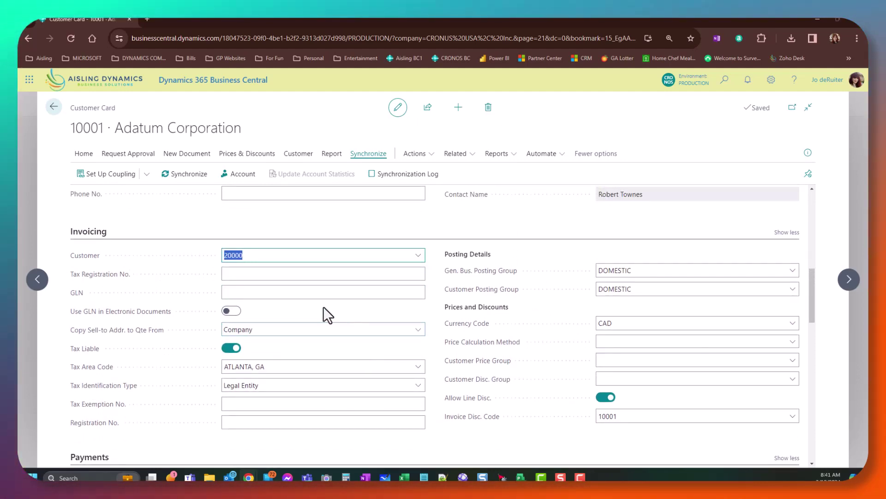
Step: Set the Customer field under Invoicing to Adatum Corporation's own number and check it against the No. field under General
left_click(419, 256)
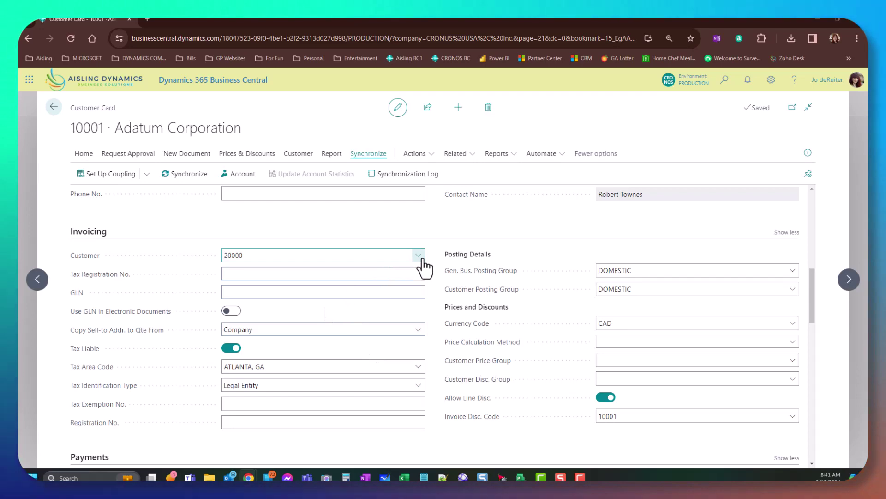
scroll(383, 296, "up", 1)
left_click(379, 297)
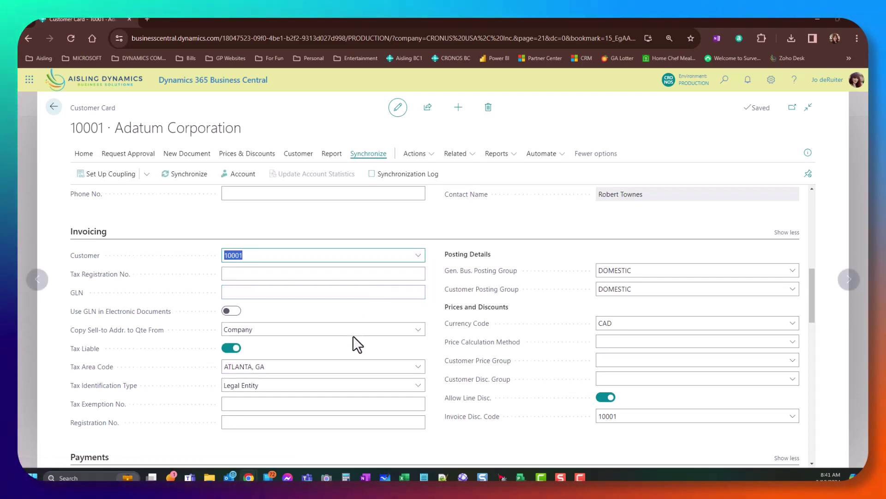
scroll(146, 250, "up", 8)
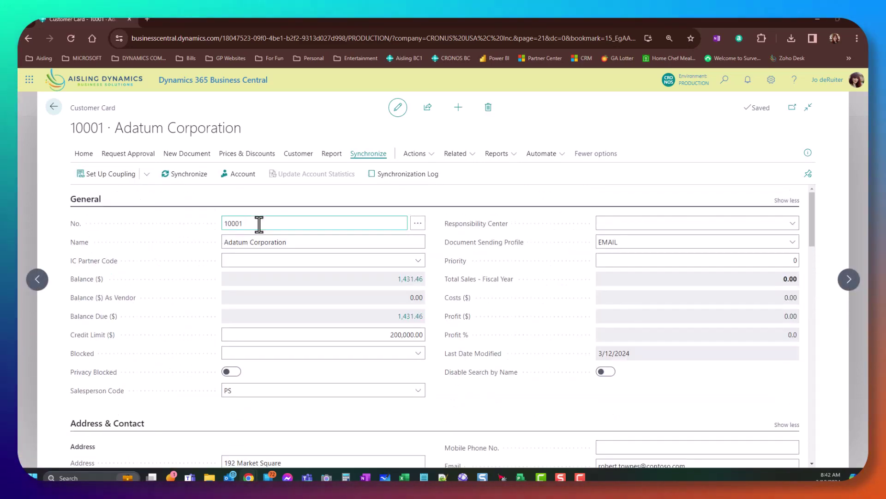
scroll(259, 319, "down", 4)
scroll(309, 347, "down", 2)
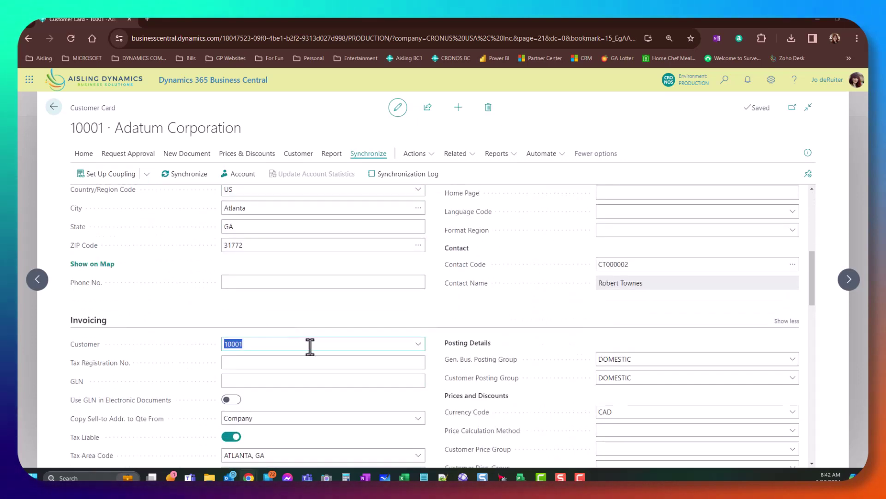
scroll(310, 347, "down", 2)
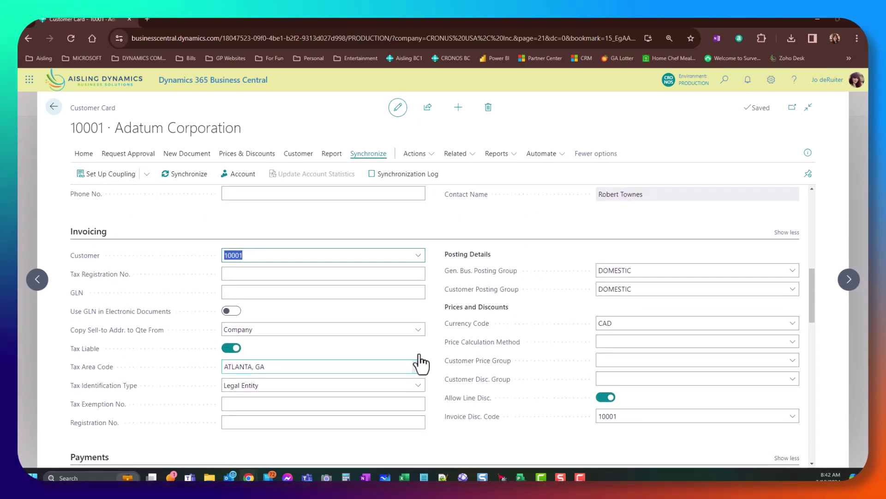
Step: Look at the Tax Registration No. field under Invoicing and read the description of the GLN field
left_click(363, 274)
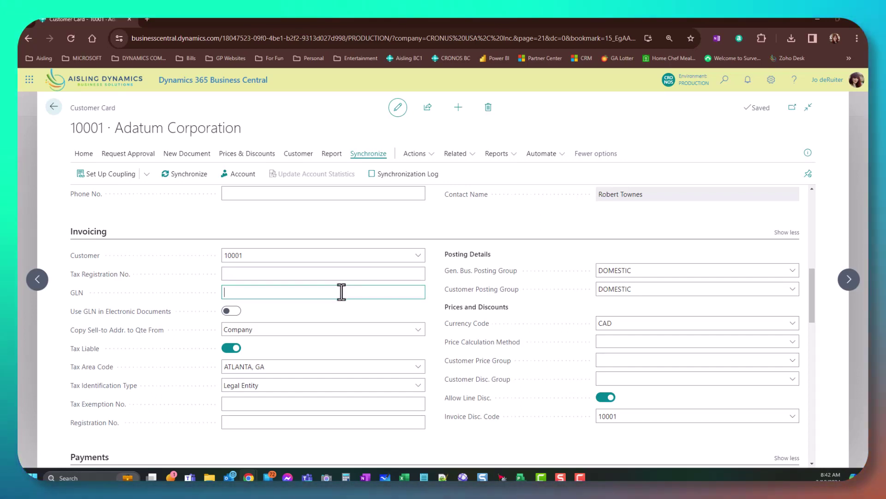
mouse_move(79, 295)
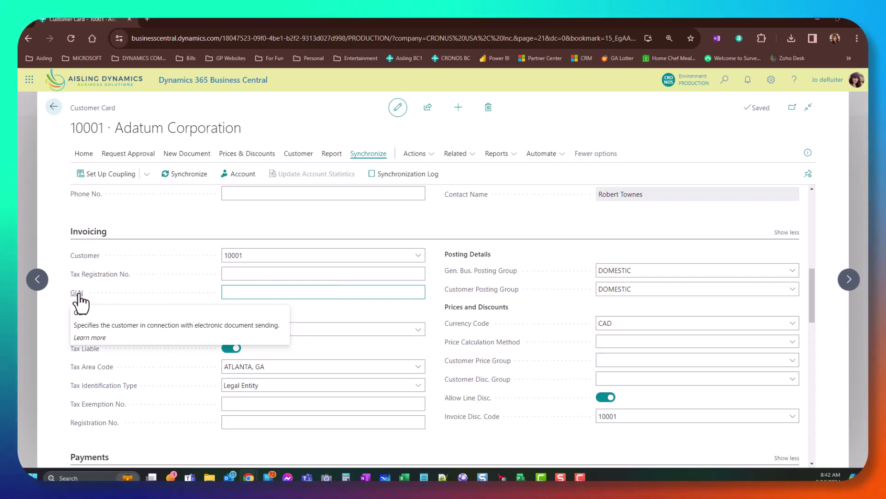
scroll(367, 305, "down", 1)
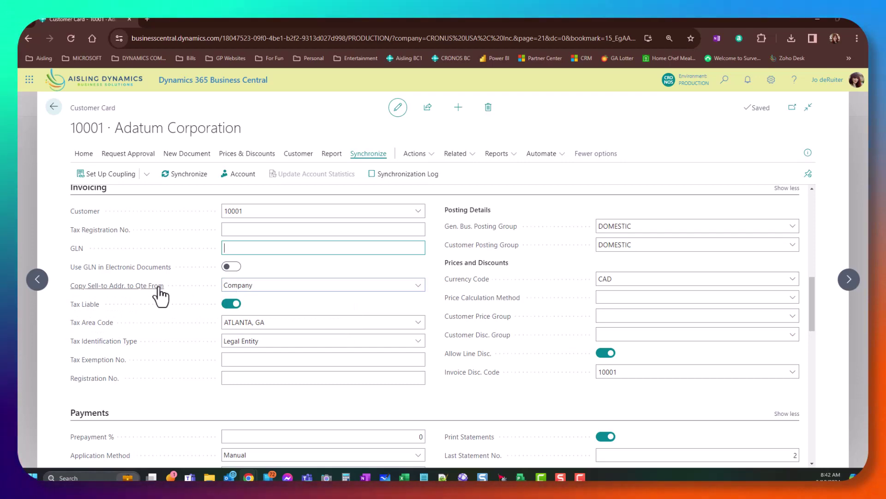
Step: Check the Copy Sell-to Addr. to Qte From options, keeping Company, and refer to the customer's Contact Code
left_click(282, 286)
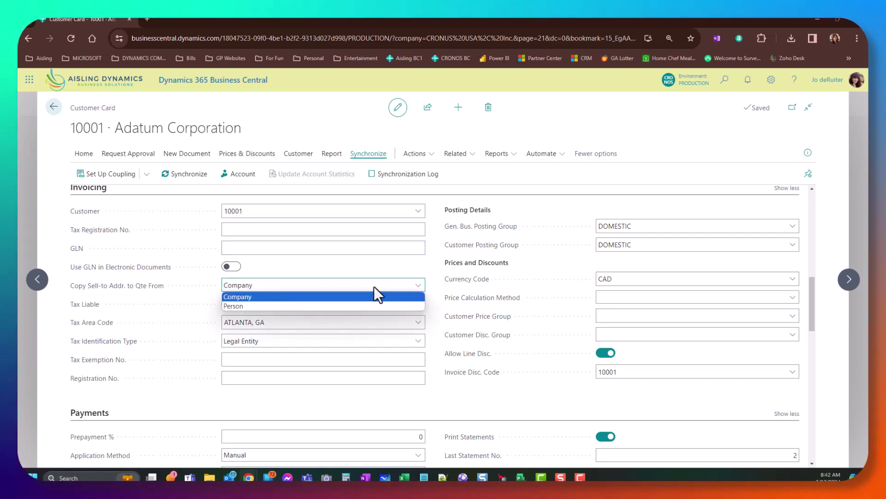
scroll(566, 285, "up", 4)
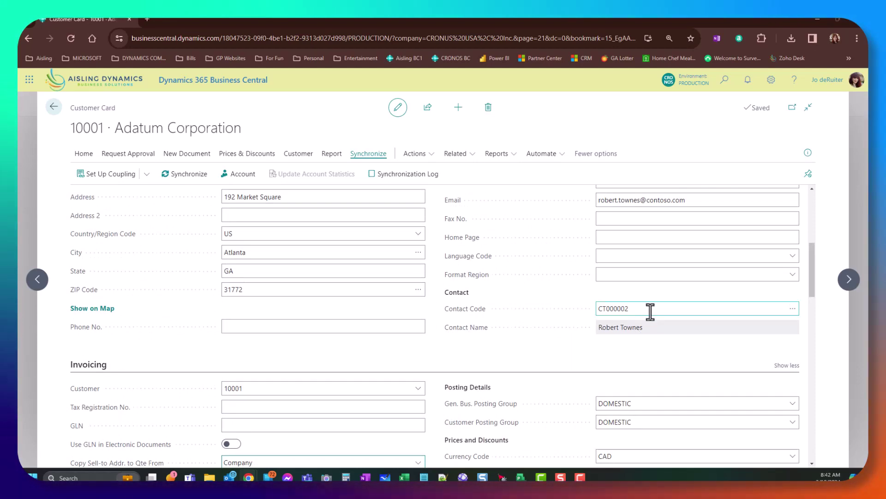
scroll(528, 330, "down", 7)
scroll(485, 337, "up", 1)
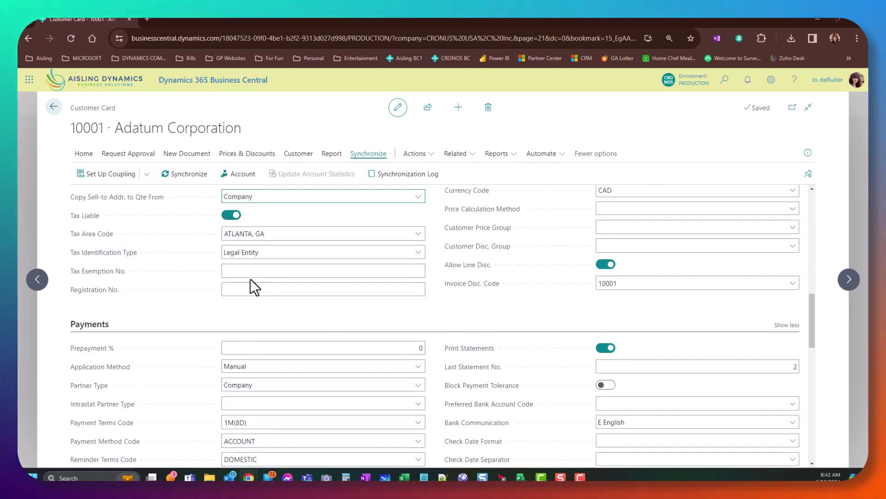
Step: Turn Tax Liable off and back on in the customer's Invoicing section
scroll(413, 333, "down", 1)
scroll(414, 328, "up", 2)
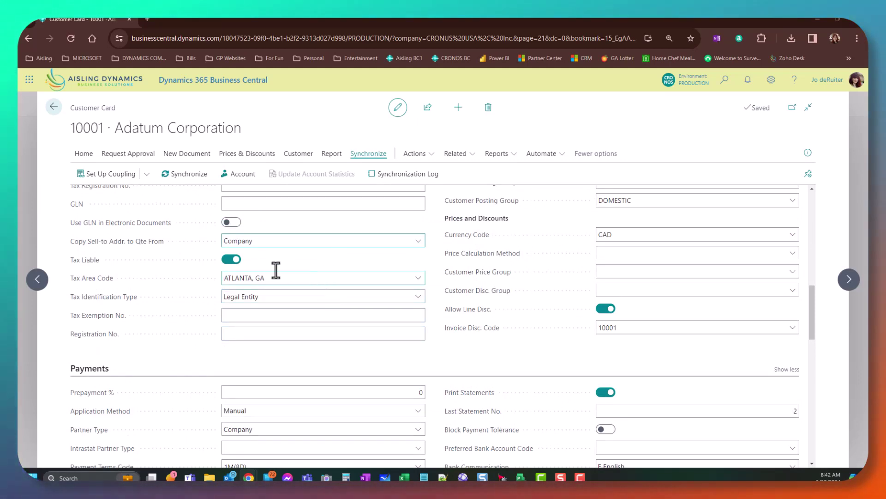
left_click(230, 261)
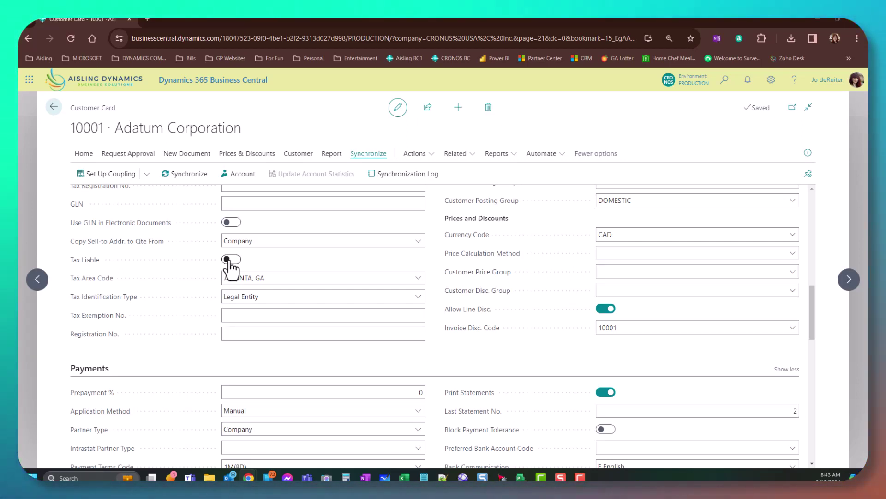
left_click(233, 260)
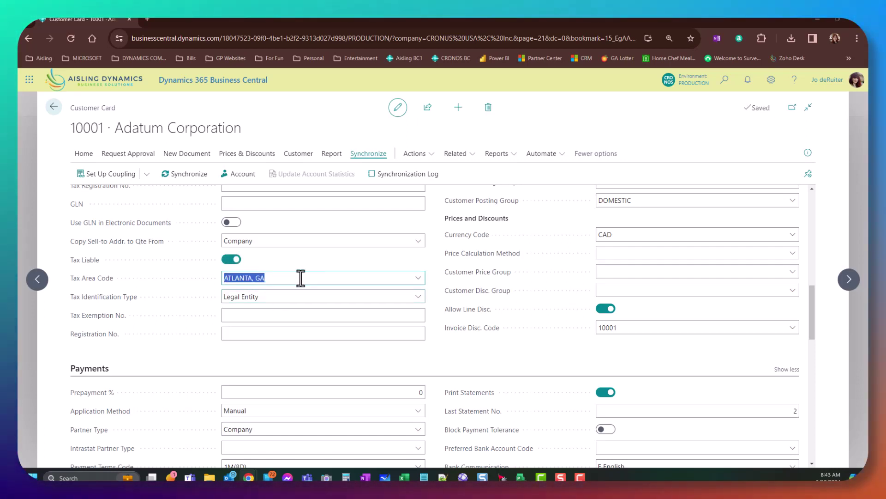
Step: Check the Tax Identification Type options, keeping Legal Entity, and look at the Tax Exemption No. and Registration No. fields
left_click(265, 297)
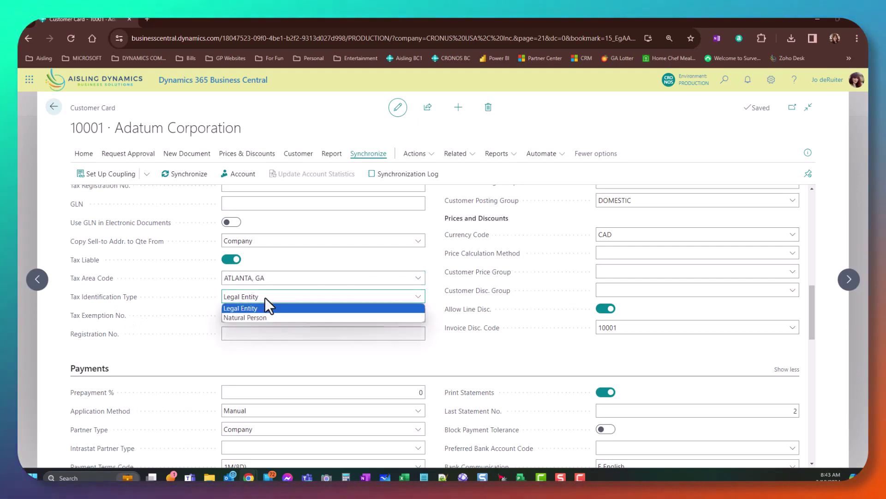
left_click(265, 297)
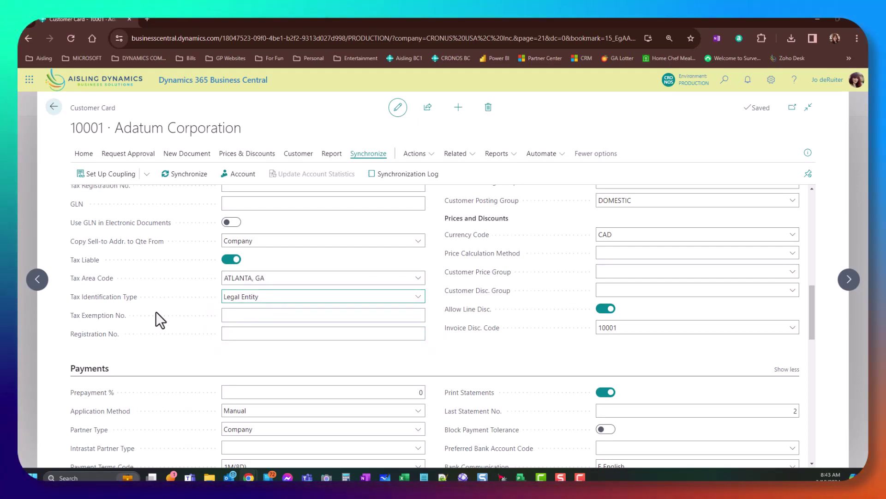
left_click(258, 315)
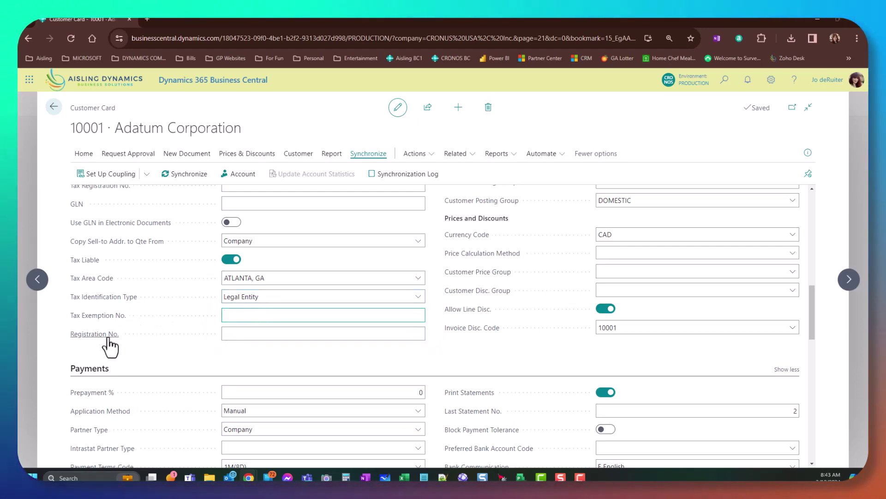
mouse_move(109, 339)
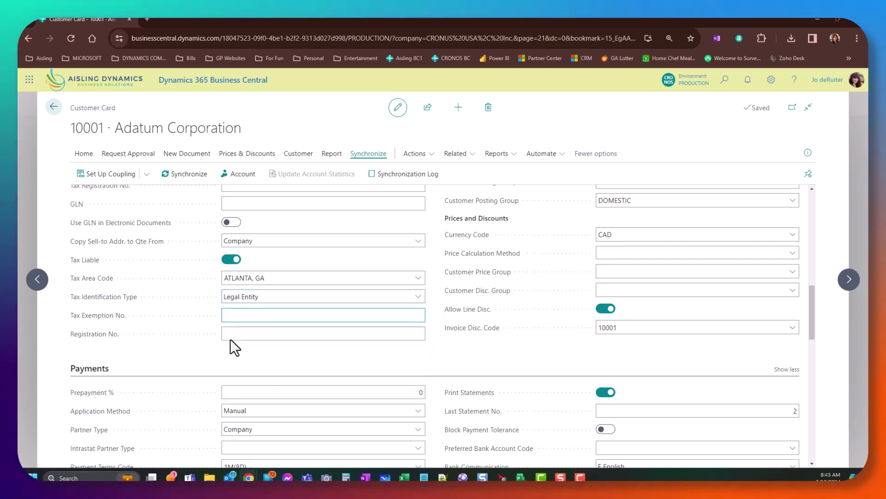
Step: Examine the Gen. Bus. Posting Group and Customer Posting Group fields in the customer's Posting Details
scroll(527, 369, "up", 2)
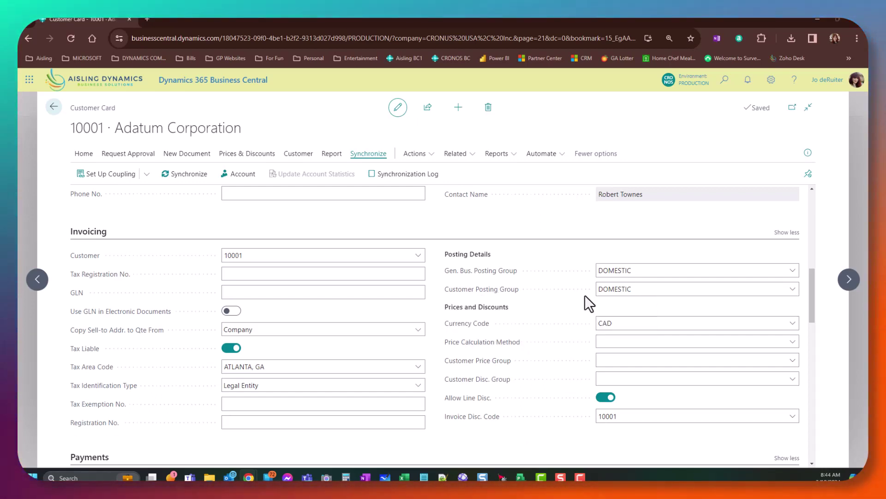
left_click(498, 276)
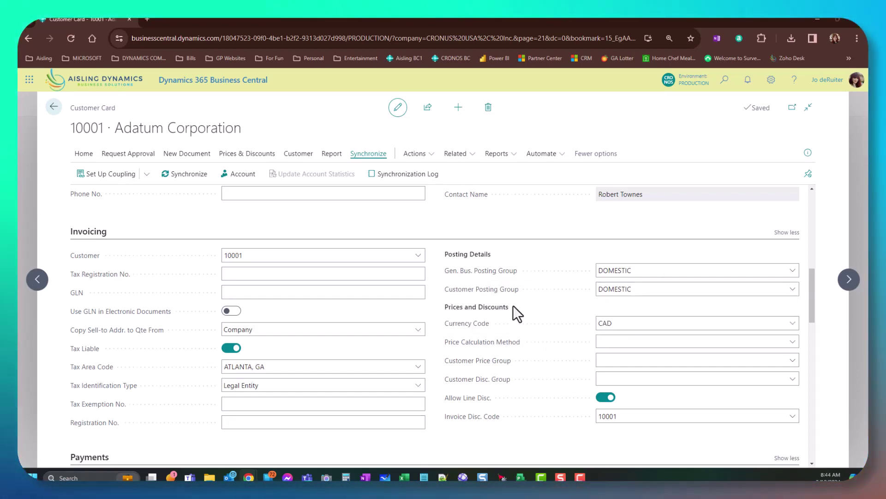
Step: Review the account columns of the DOMESTIC customer posting group in the full list, up to the payment tolerance accounts, keeping the current selection
left_click(793, 289)
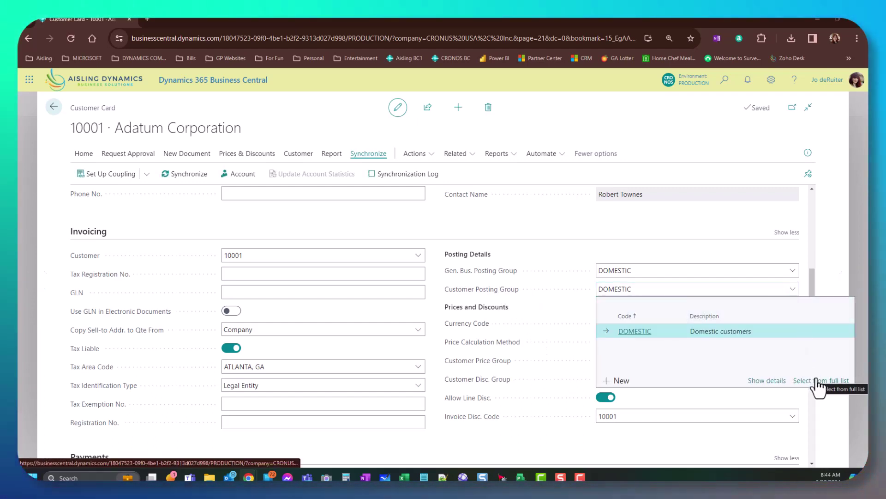
left_click(817, 381)
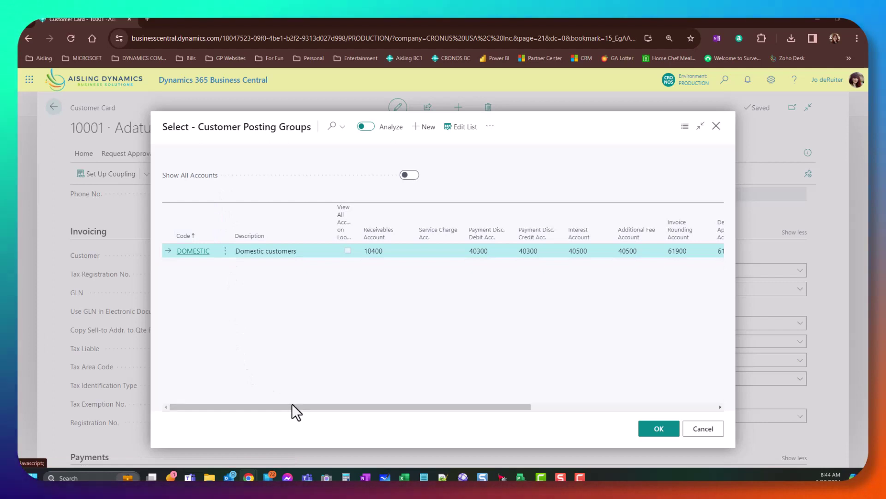
left_click_drag(342, 407, 384, 407)
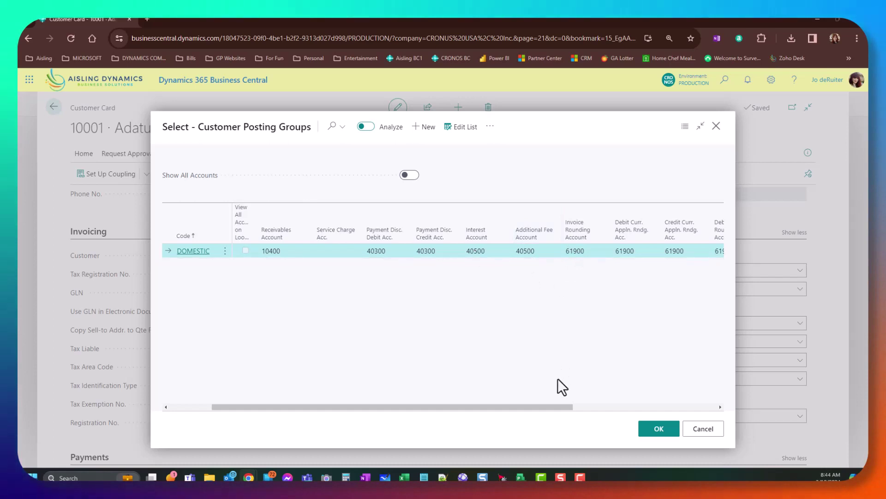
left_click_drag(555, 408, 703, 406)
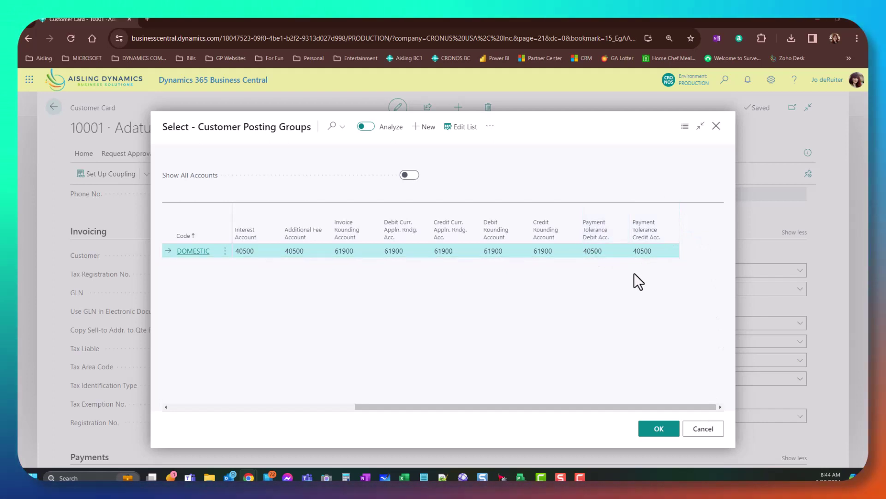
scroll(333, 420, "left", 5)
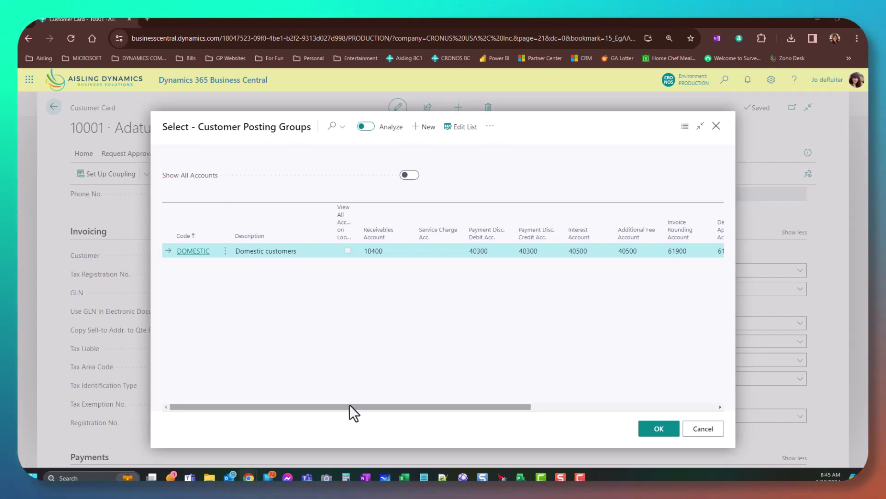
left_click_drag(350, 407, 615, 406)
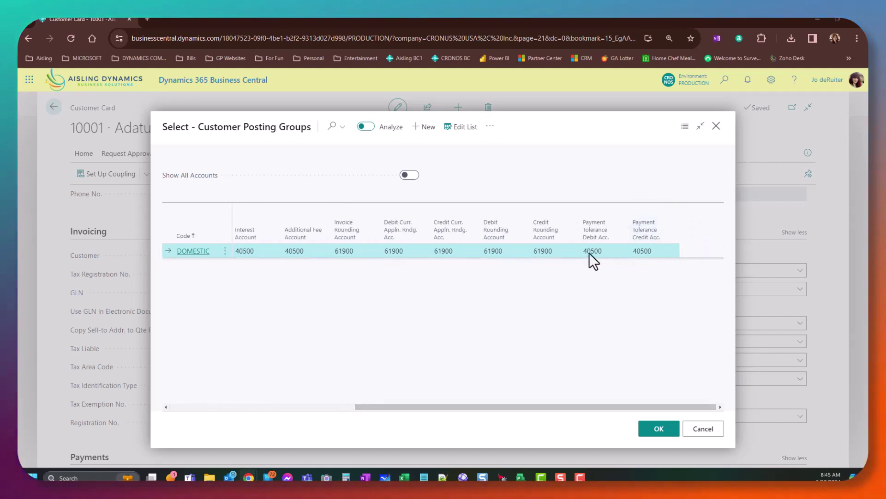
left_click(703, 430)
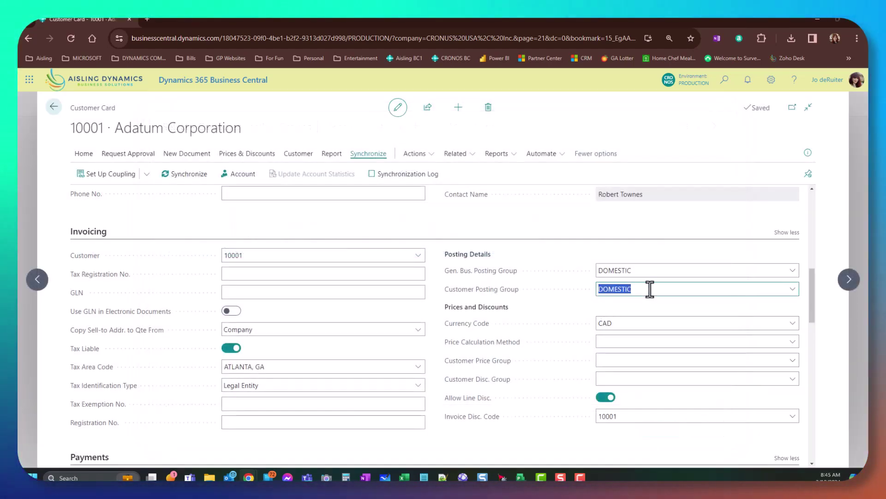
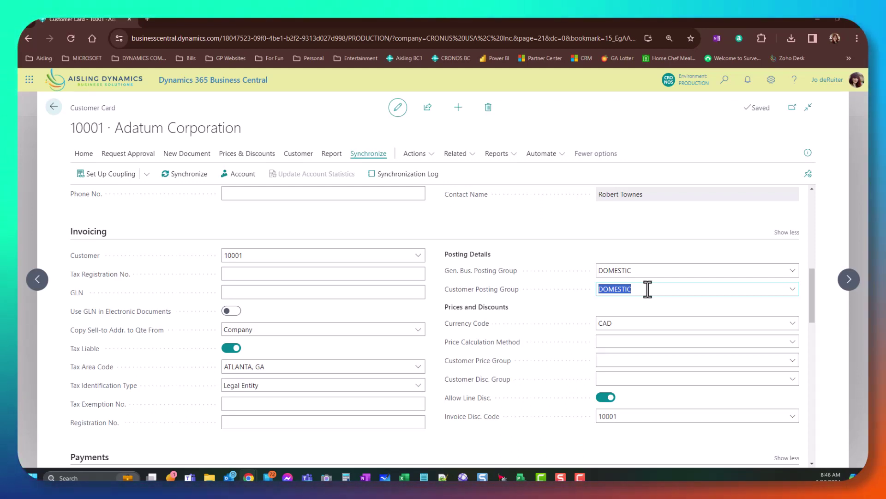
Step: Examine the full currency list for the Currency Code and its Update Exchange Rates option under Exchange Rate Service, keeping CAD
scroll(648, 289, "down", 1)
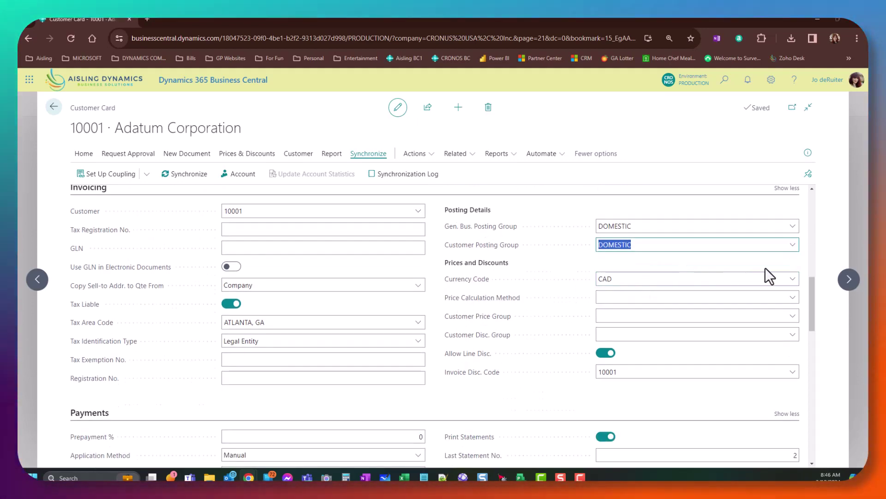
left_click(794, 280)
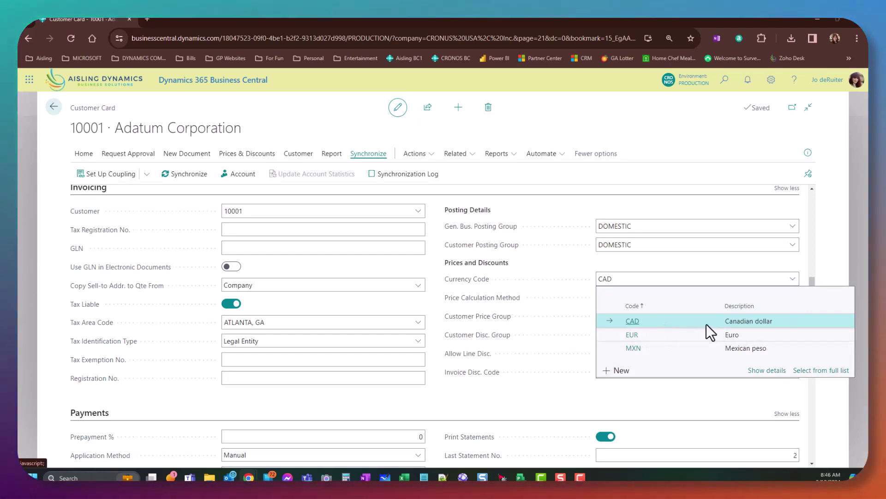
left_click(807, 369)
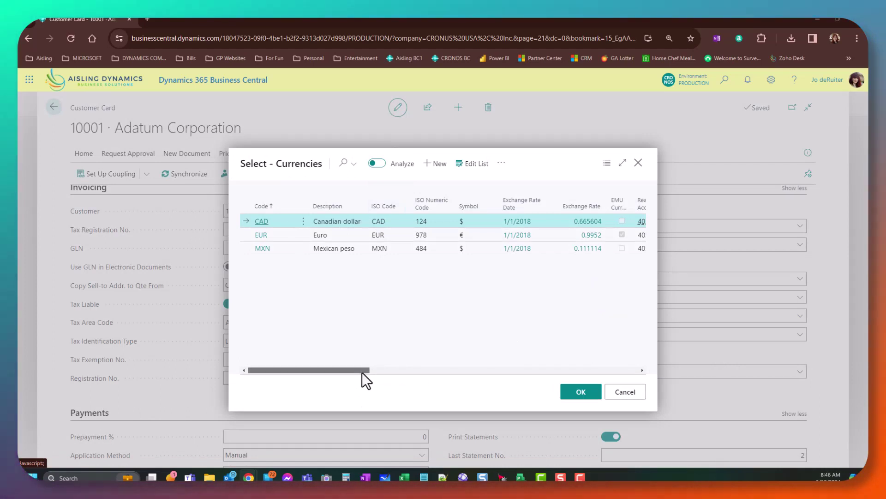
left_click_drag(363, 370, 330, 368)
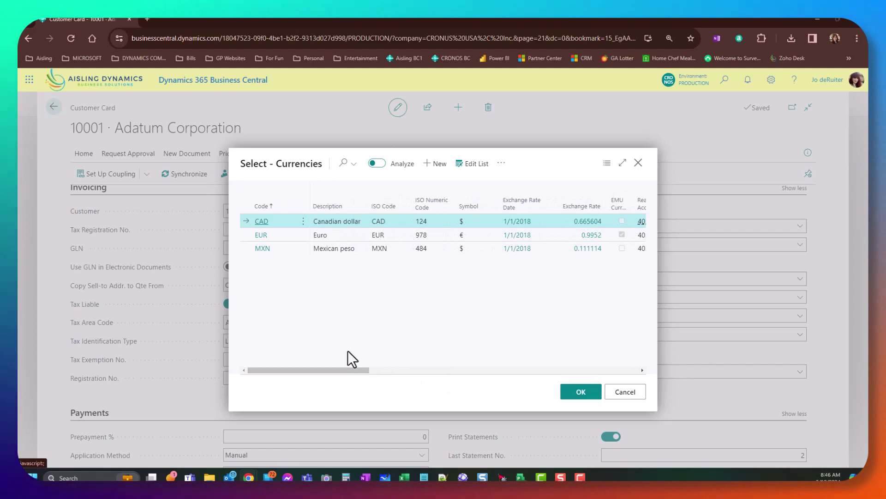
left_click(501, 165)
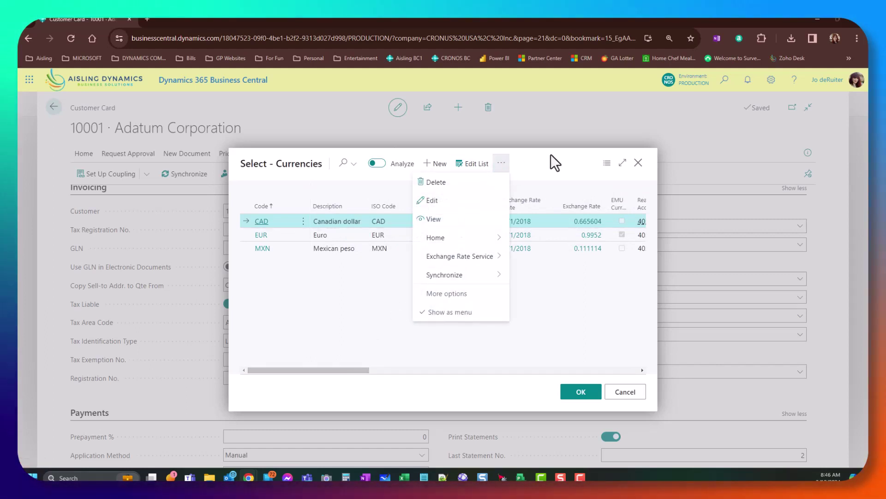
mouse_move(469, 264)
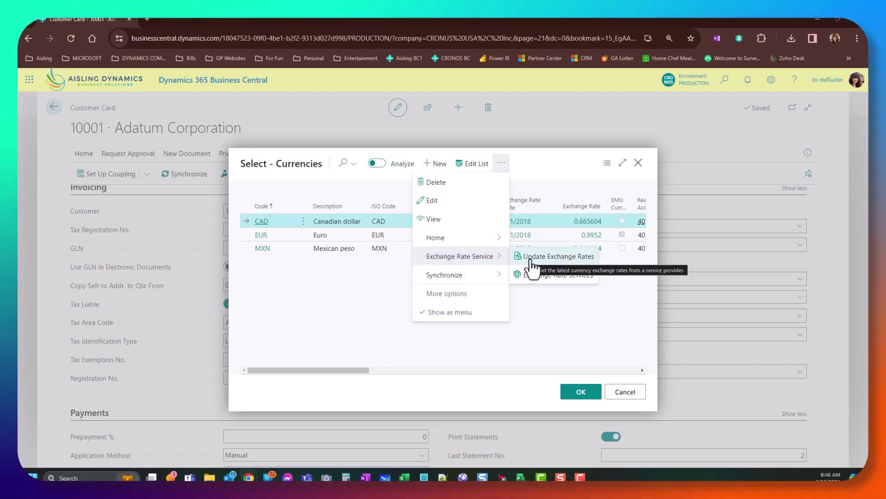
left_click(626, 393)
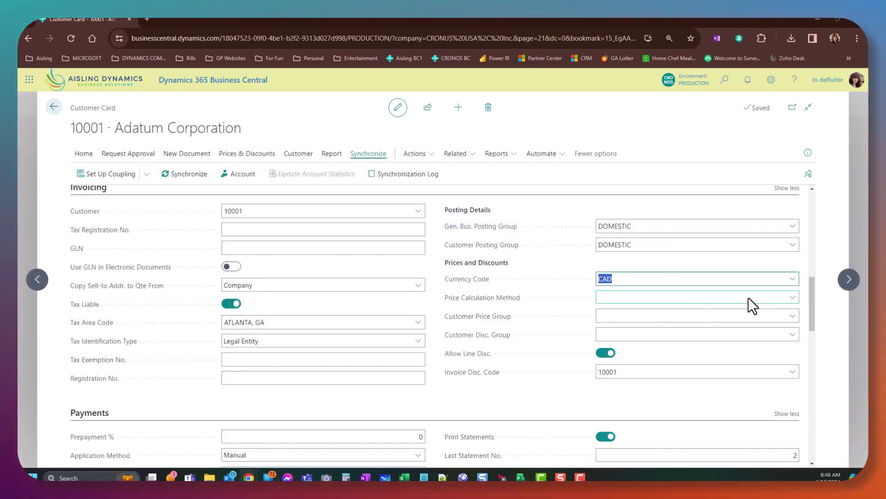
Step: Check the Price Calculation Method options, leaving it blank, and look at the fields for a new customer price group without choosing one
left_click(788, 298)
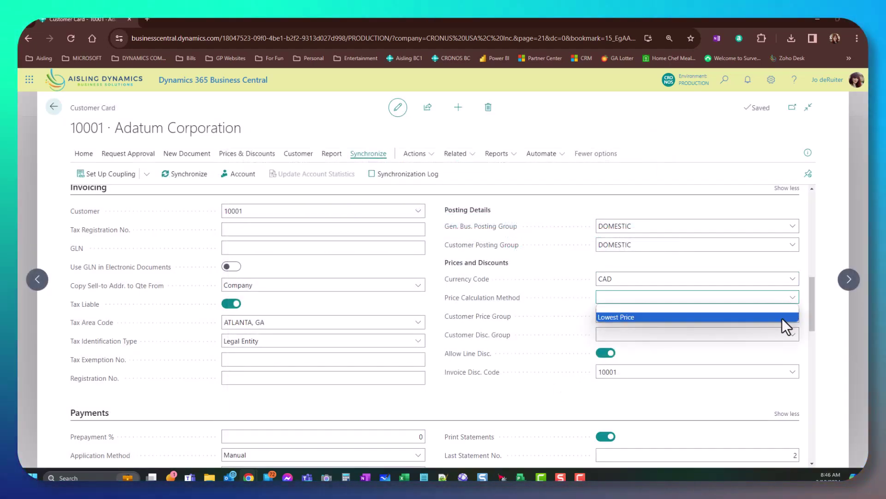
left_click(774, 310)
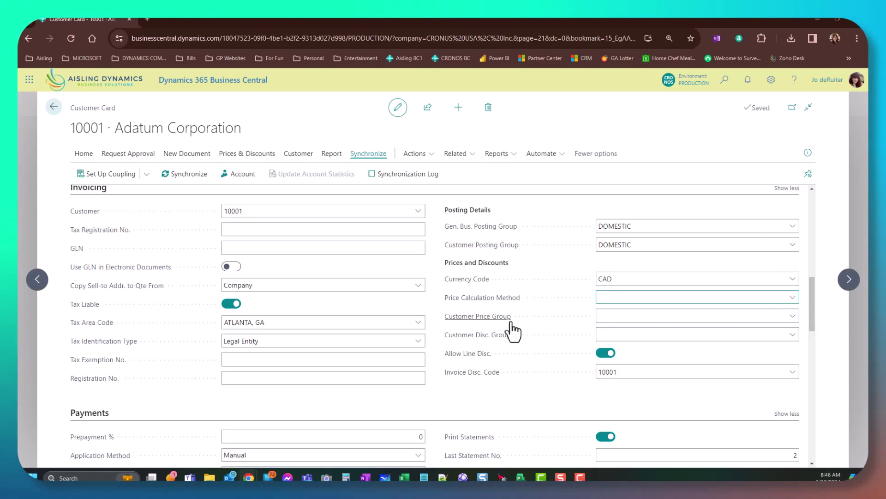
left_click(793, 318)
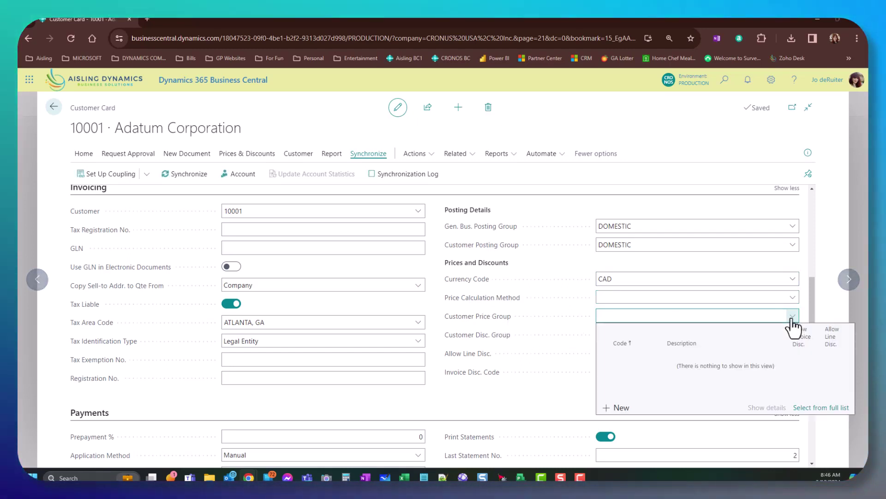
left_click(614, 408)
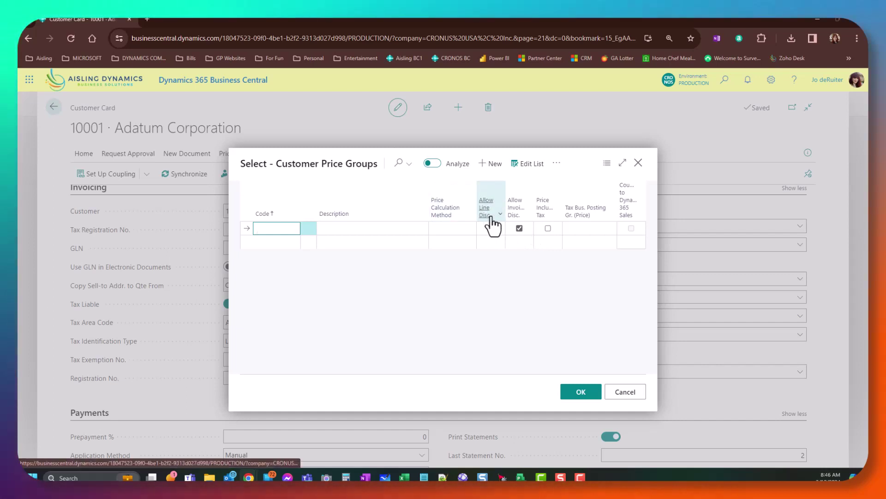
mouse_move(520, 217)
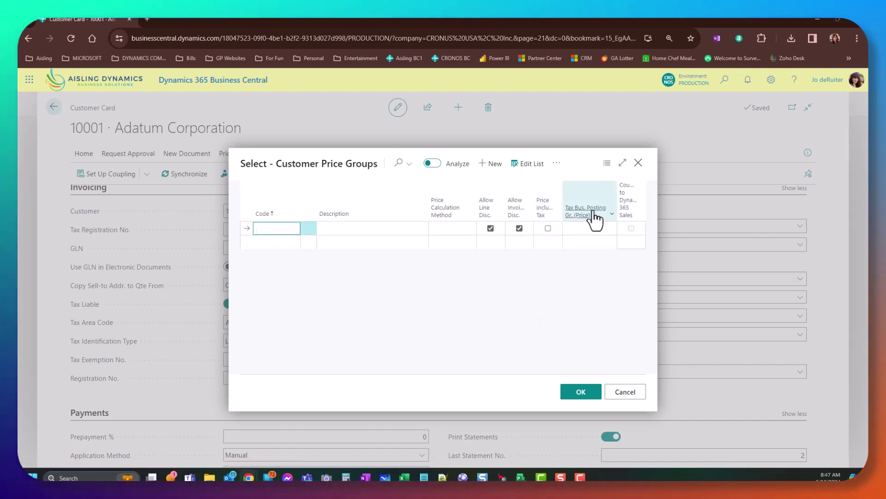
left_click(628, 392)
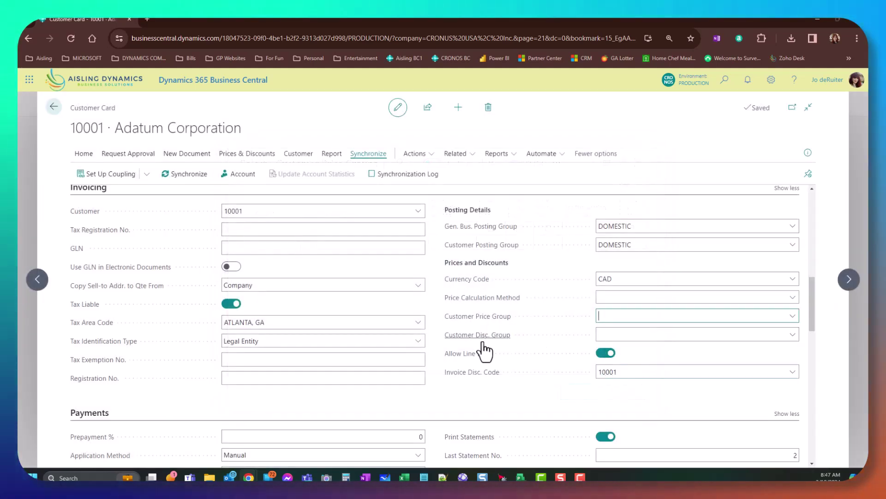
Step: Examine the customer discount groups LARGE ACC and RETAIL and their list in edit mode, leaving Customer Disc. Group blank
left_click(790, 340)
left_click(791, 340)
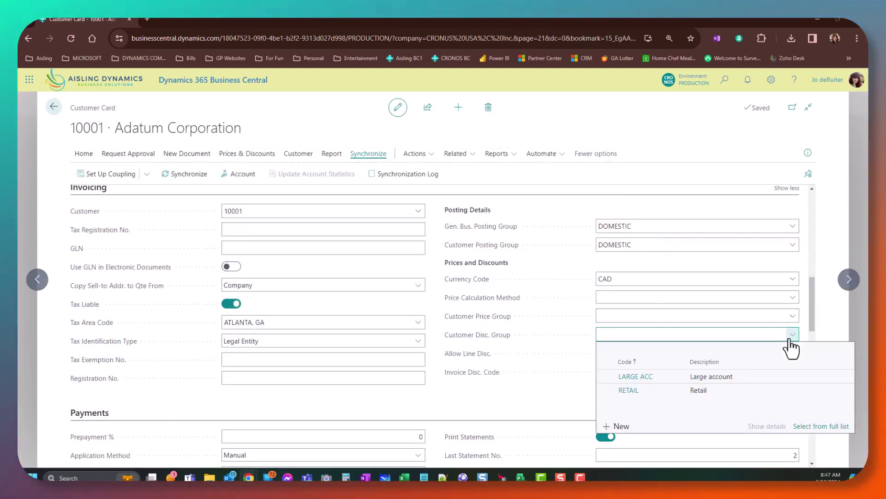
left_click(555, 392)
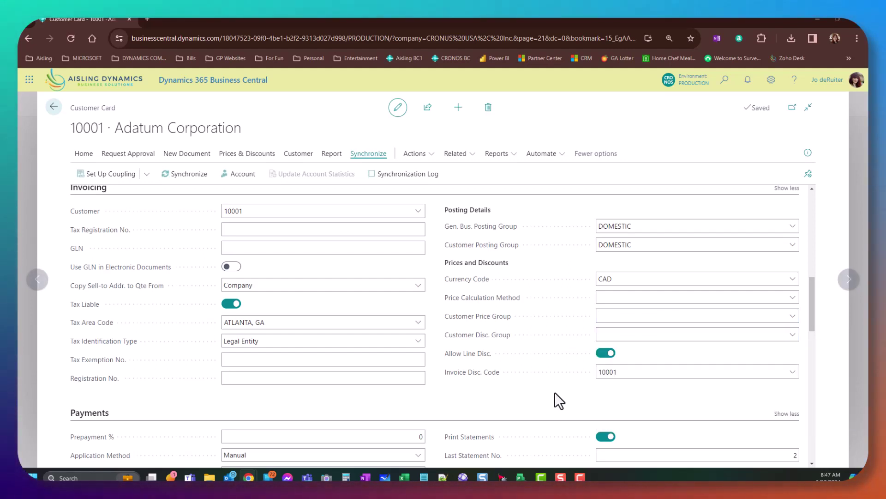
left_click(790, 340)
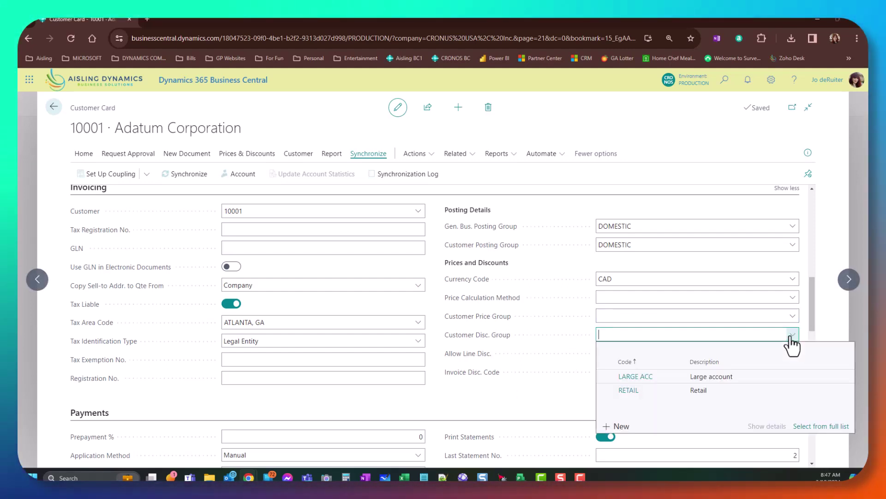
left_click(808, 427)
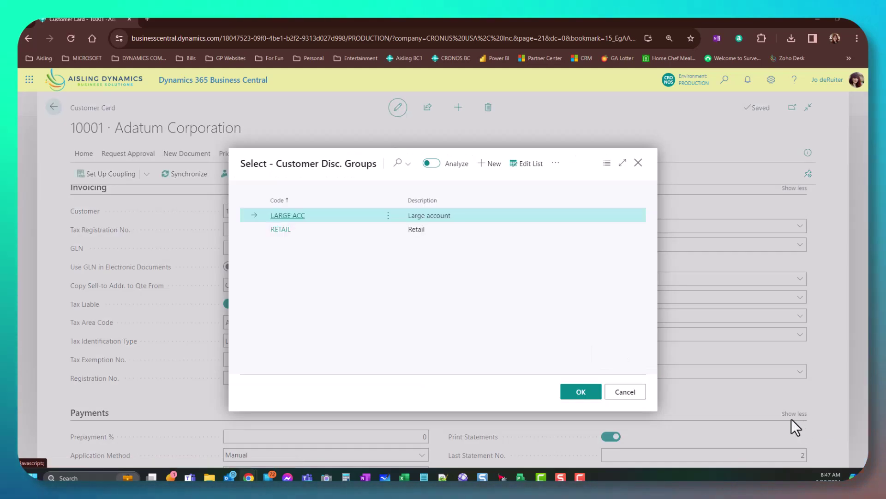
left_click(553, 165)
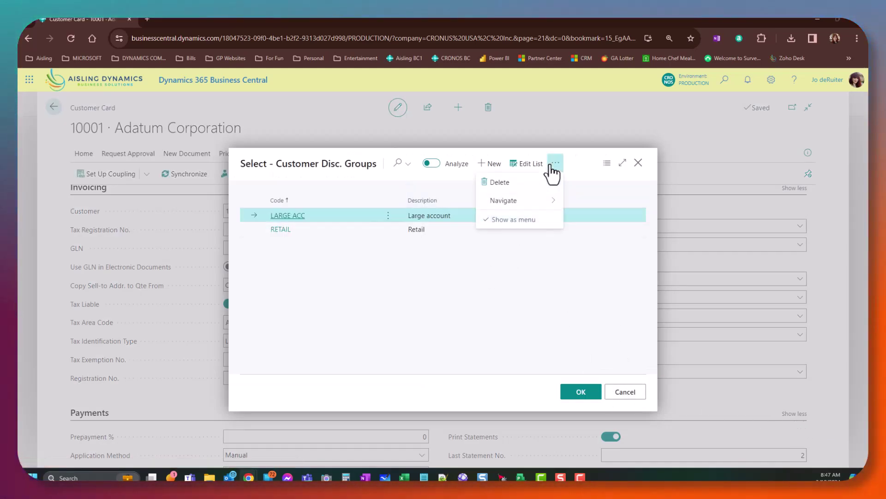
left_click(426, 216)
left_click(524, 164)
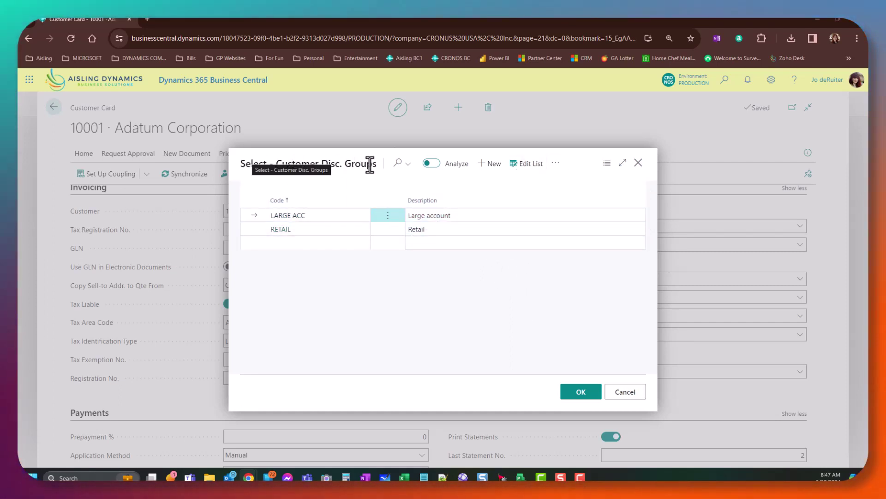
left_click(626, 392)
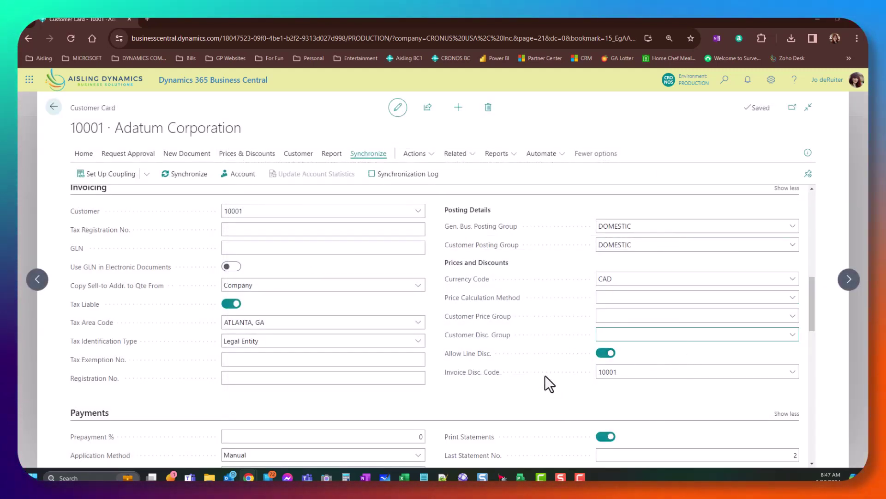
scroll(545, 377, "down", 1)
scroll(544, 385, "down", 1)
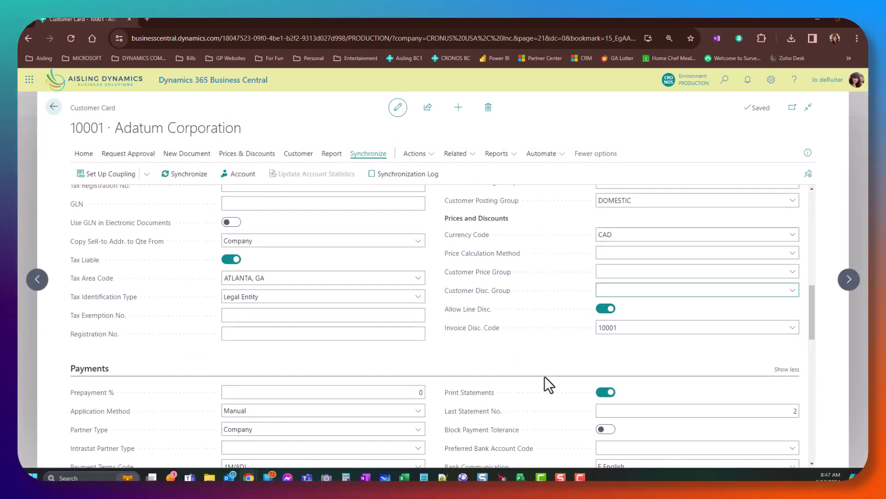
Step: Review the customer's invoicing settings, including the Invoice Disc. Code and the invoicing Customer field
left_click(604, 329)
scroll(472, 348, "up", 4)
left_click(268, 300)
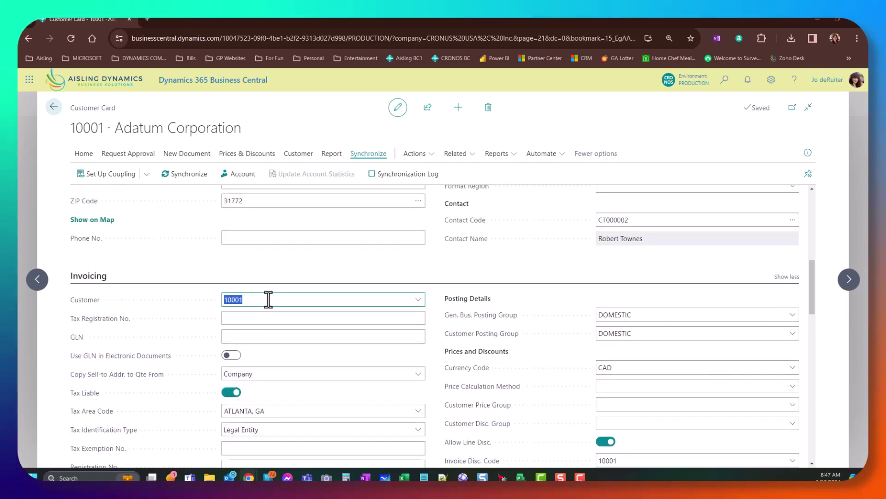
scroll(269, 299, "up", 10)
scroll(423, 276, "down", 12)
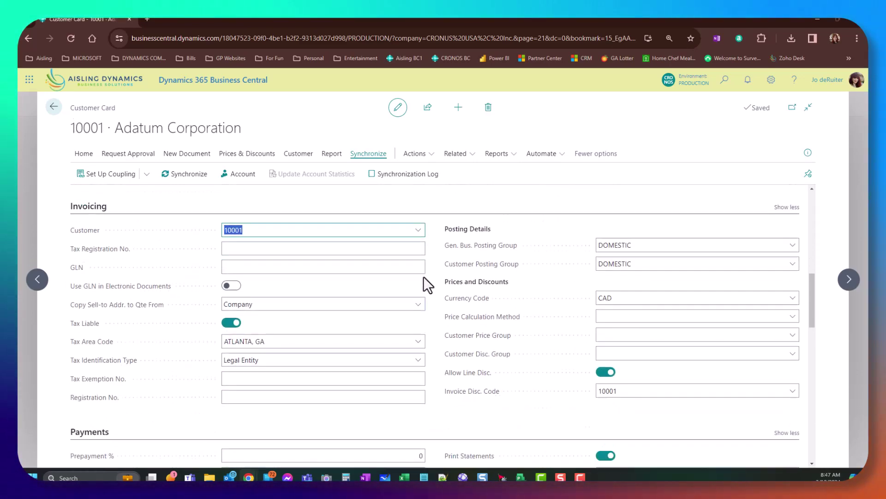
scroll(503, 267, "down", 3)
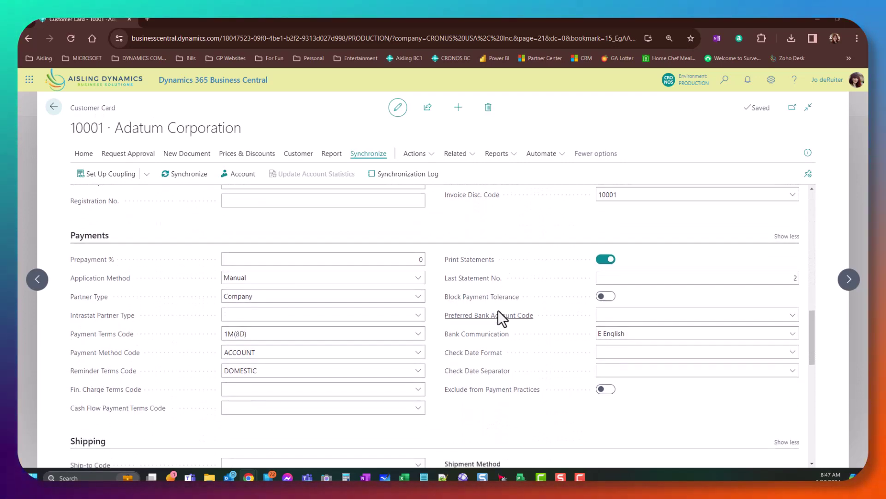
Step: Check the Prepayment % field and review the Application Method options in the payment settings, keeping Manual
left_click(366, 215)
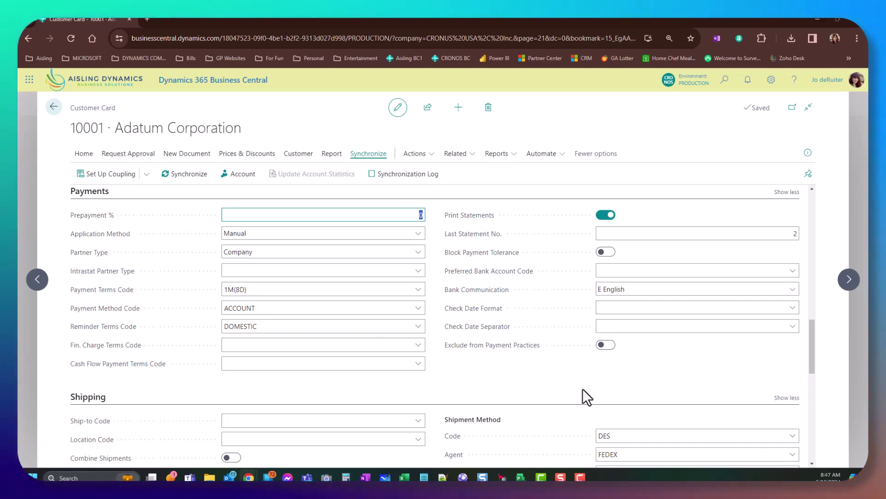
left_click(420, 235)
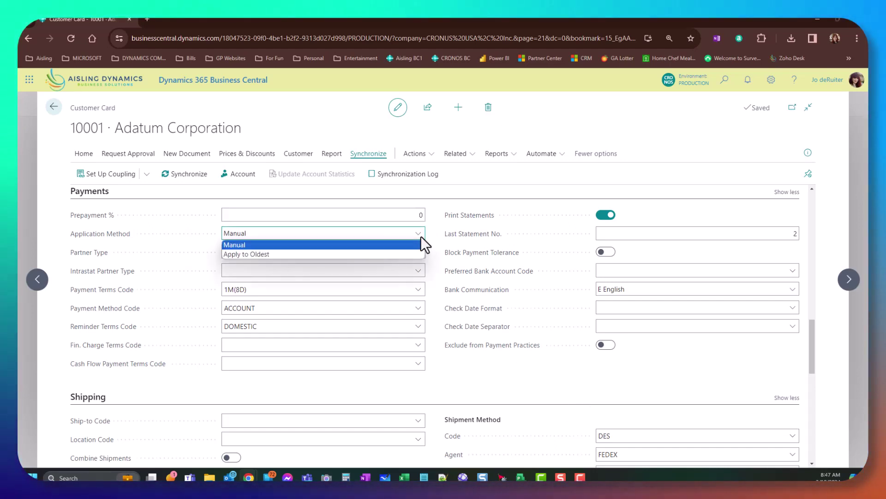
left_click(336, 246)
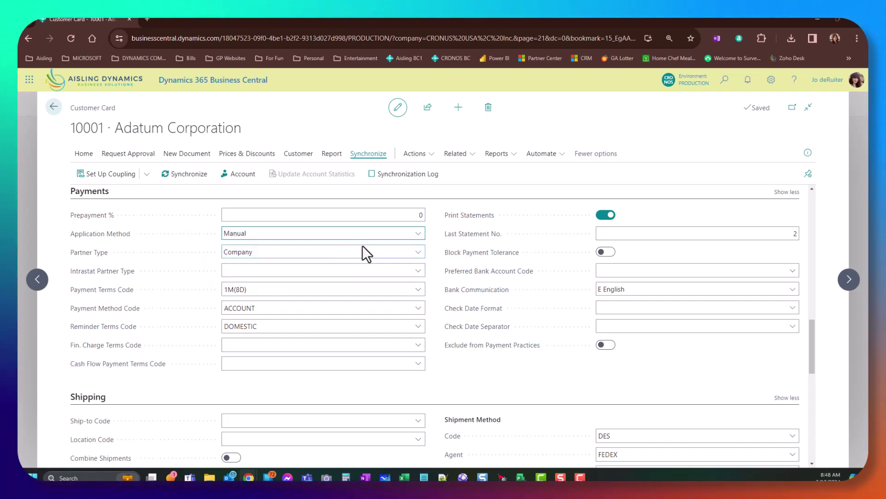
left_click(400, 232)
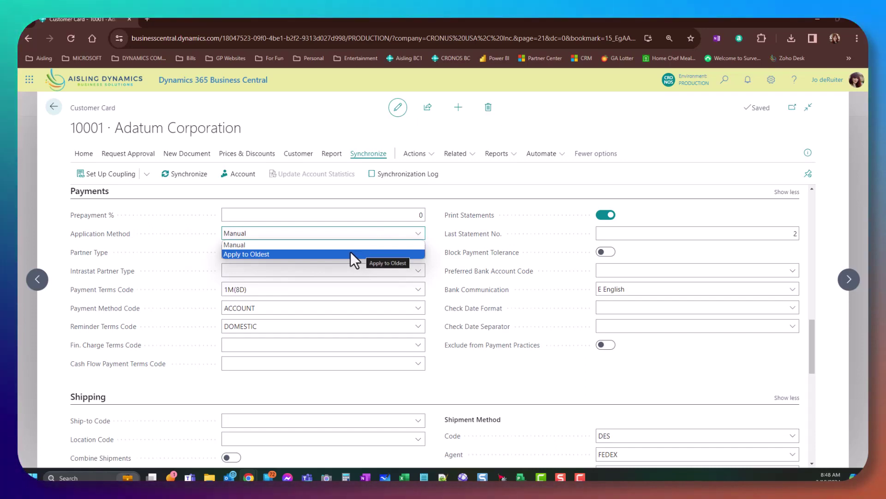
left_click(250, 245)
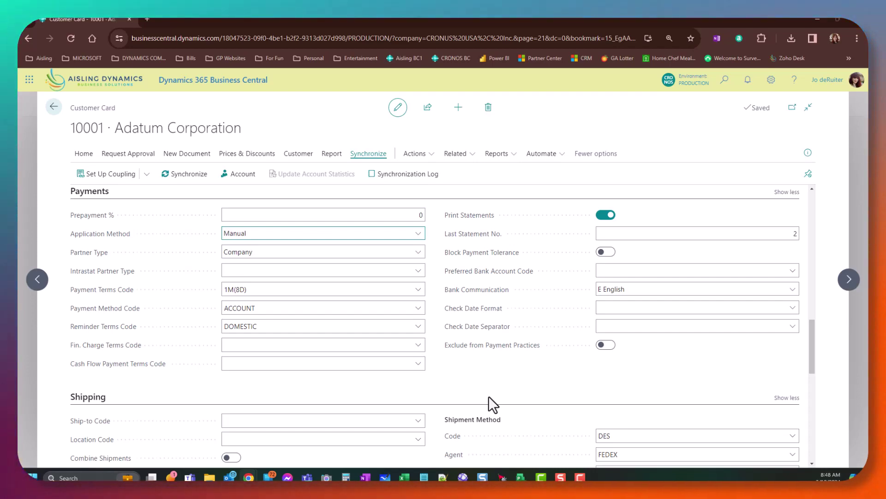
Step: Review the Partner Type options and the description and options of Intrastat Partner Type without changing either
scroll(353, 264, "down", 2)
scroll(353, 264, "up", 3)
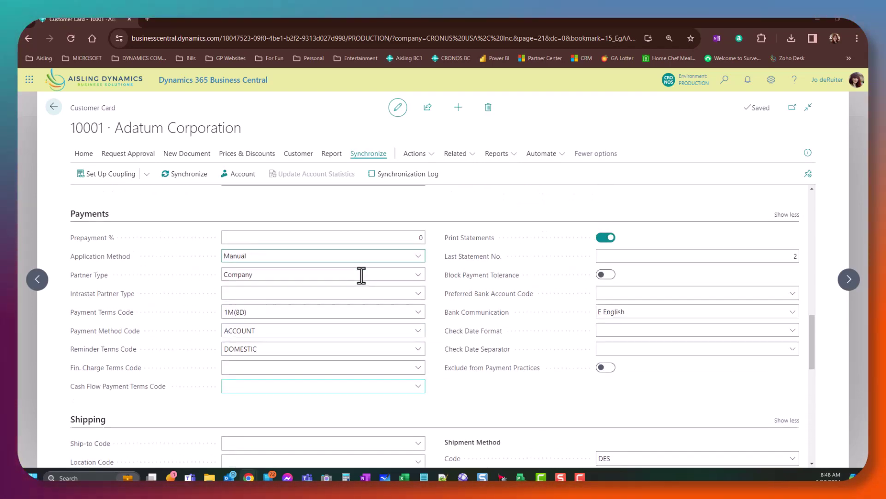
left_click(418, 296)
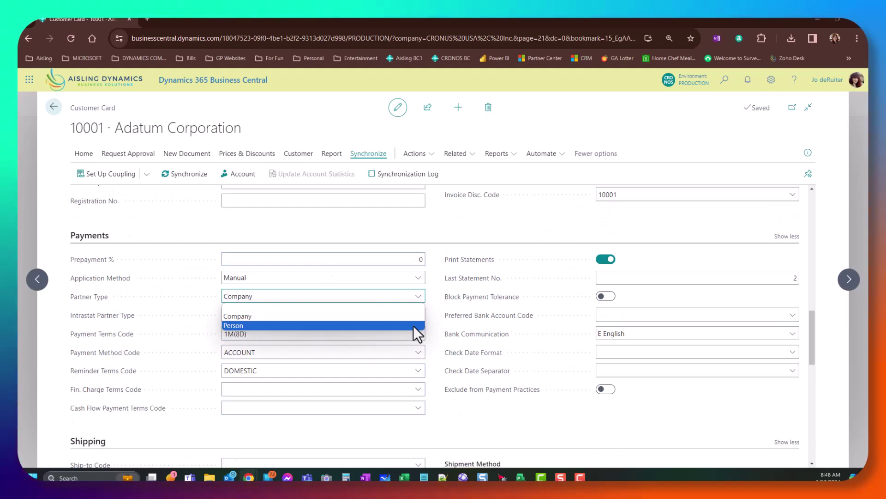
left_click(548, 419)
mouse_move(116, 328)
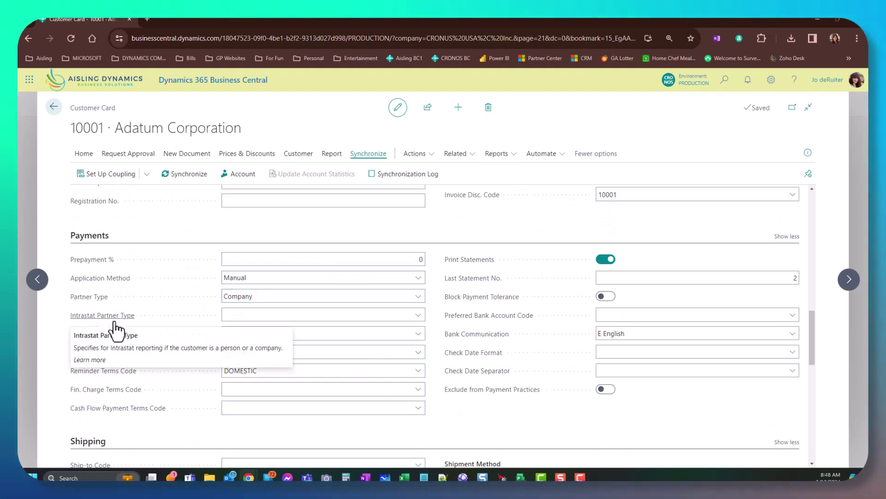
left_click(420, 316)
left_click(517, 406)
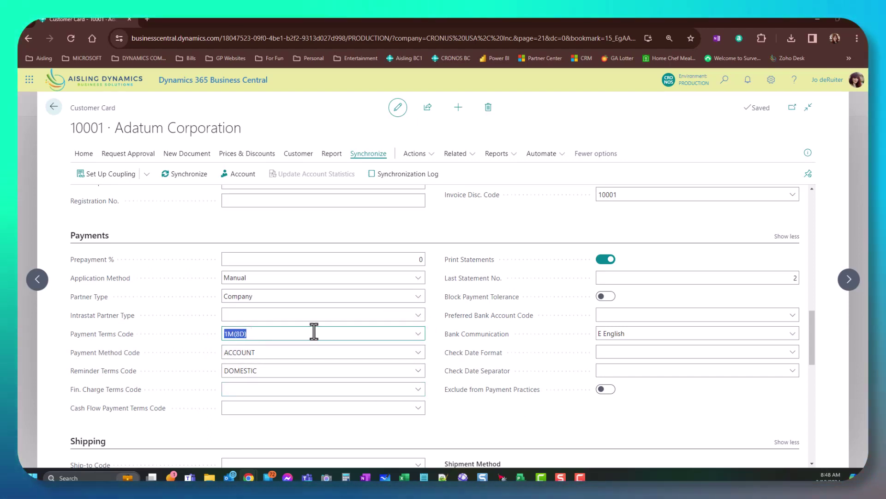
Step: Examine the full list of payment terms available for the Payment Terms Code and leave it without a change
left_click(419, 334)
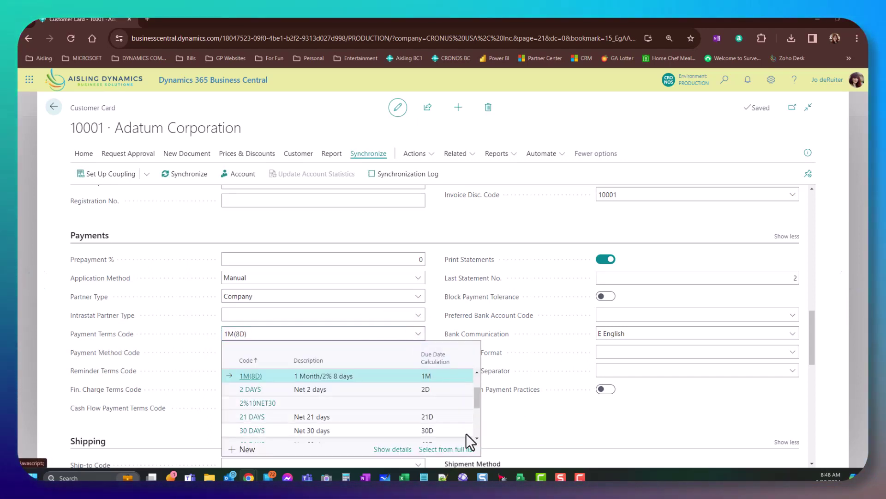
left_click(455, 450)
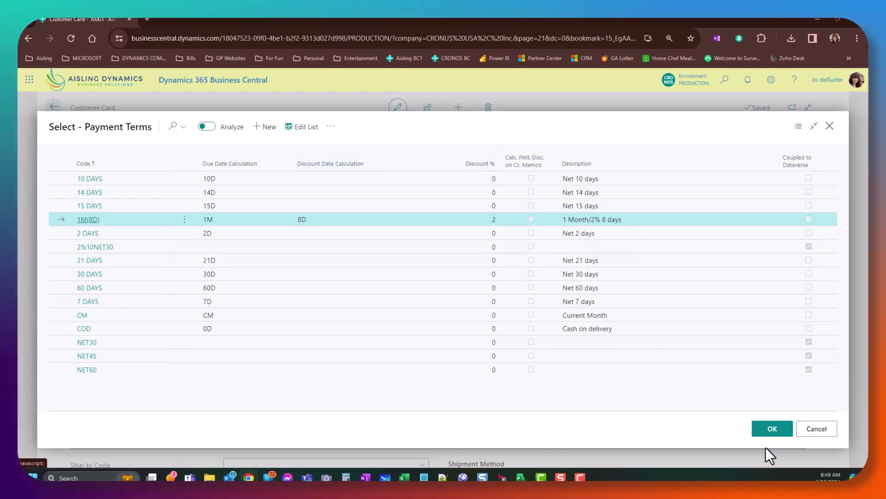
left_click(811, 434)
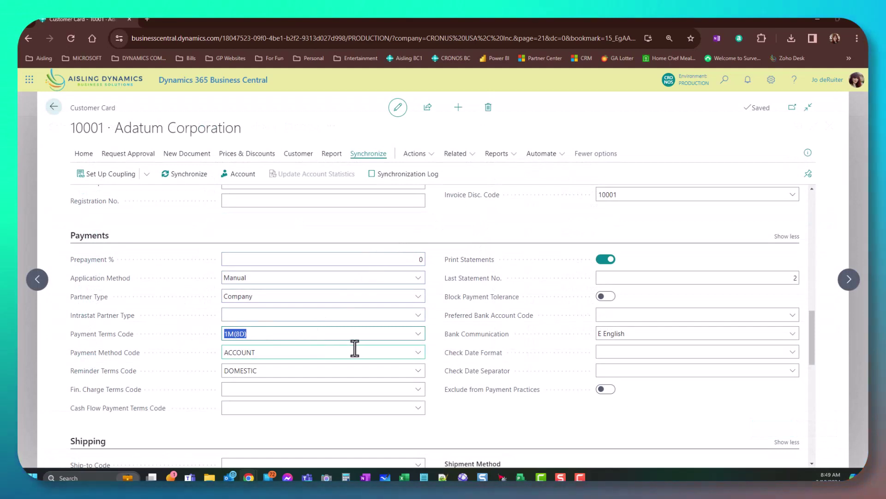
Step: Look through the available payment methods and set the customer's Payment Method Code to BANK
left_click(416, 354)
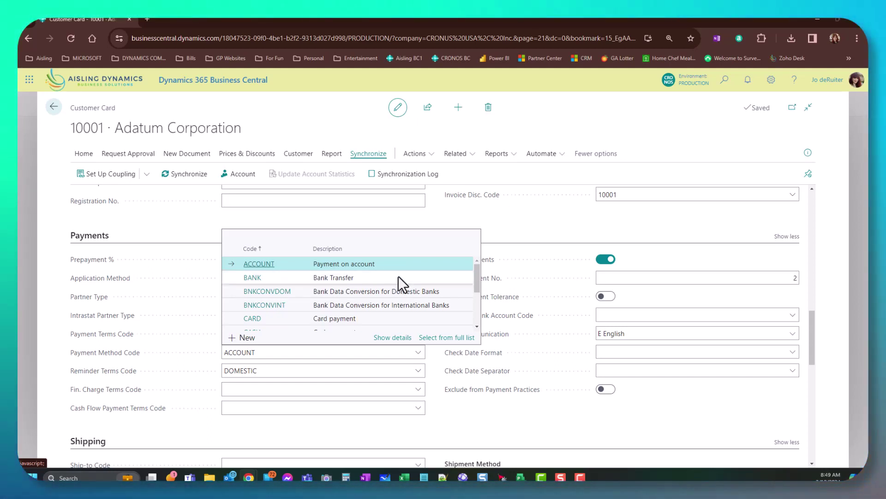
scroll(398, 275, "down", 1)
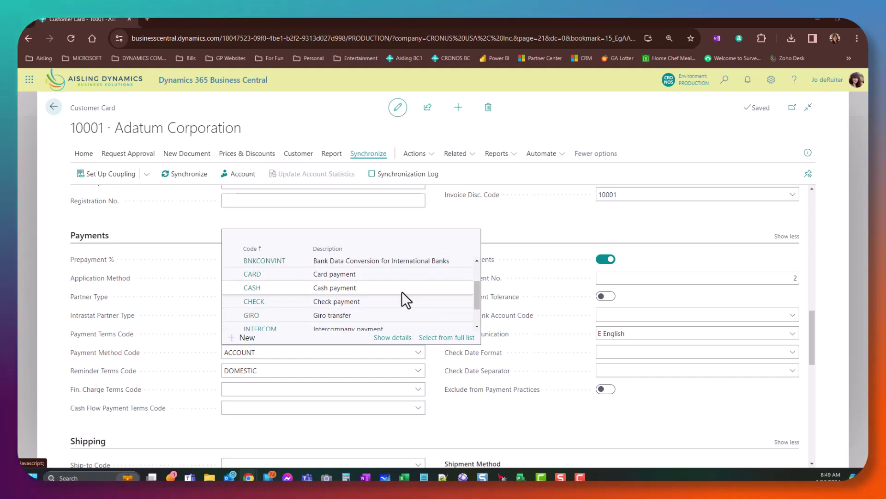
scroll(401, 293, "down", 1)
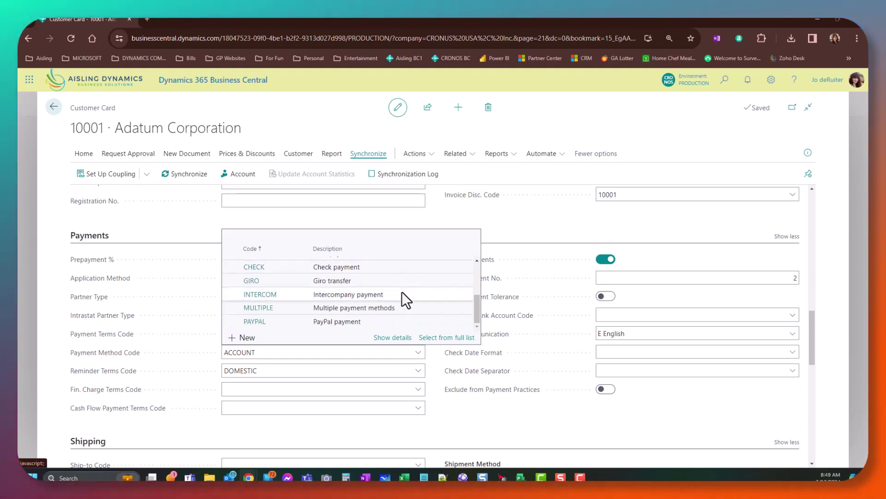
scroll(402, 291, "up", 2)
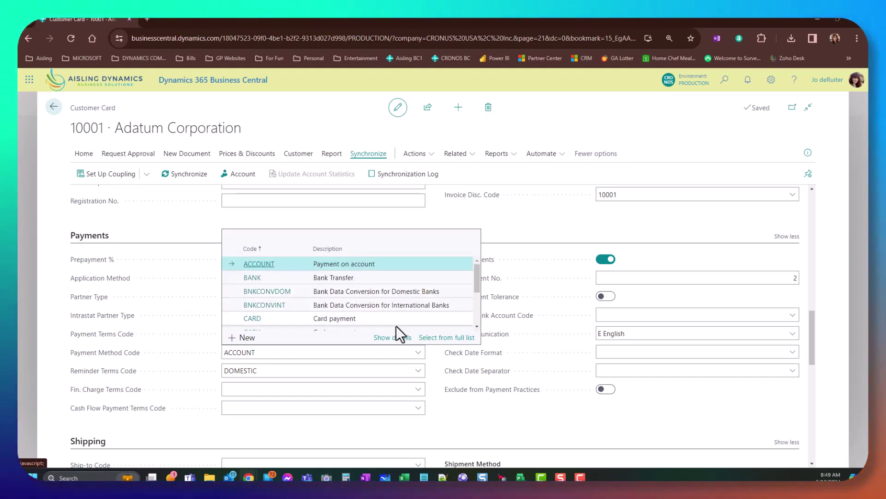
left_click(384, 279)
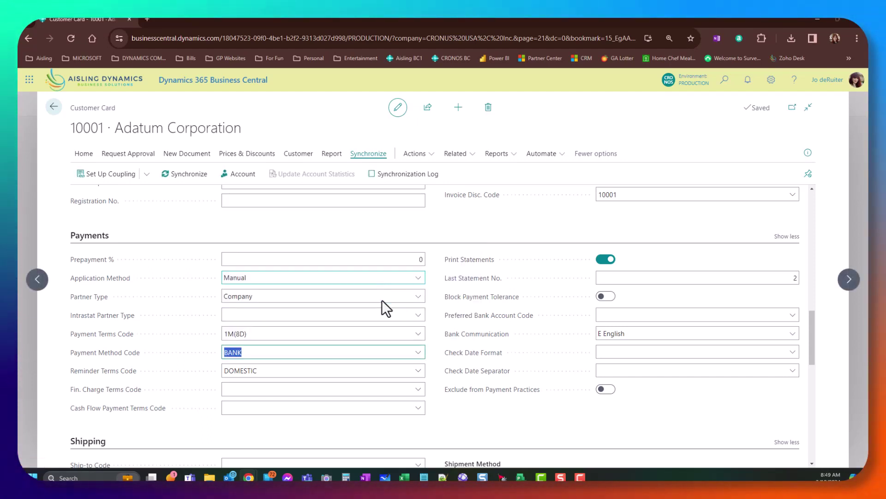
Step: Examine the balancing accounts in the full payment methods list and set the Payment Method Code to ACCOUNT
left_click(419, 354)
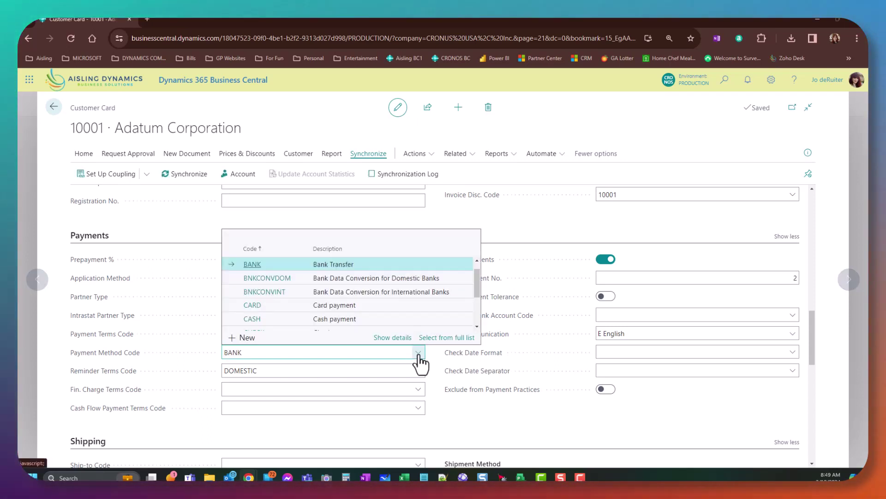
left_click(447, 337)
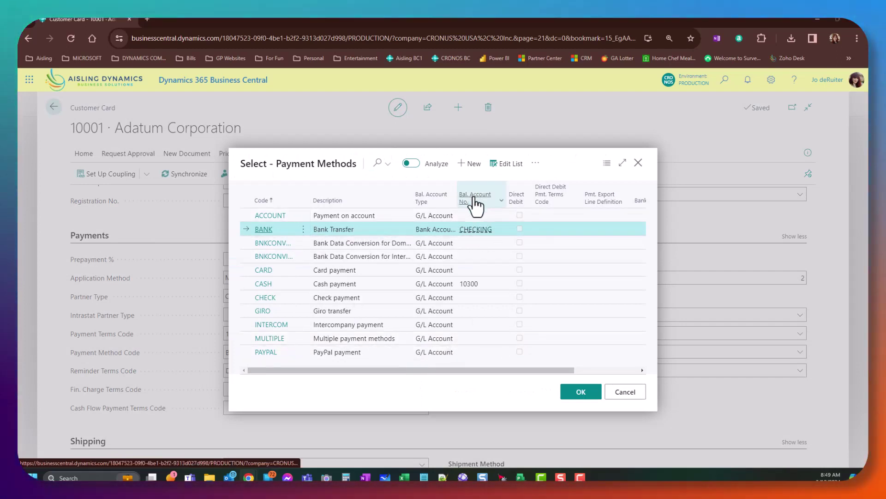
mouse_move(476, 236)
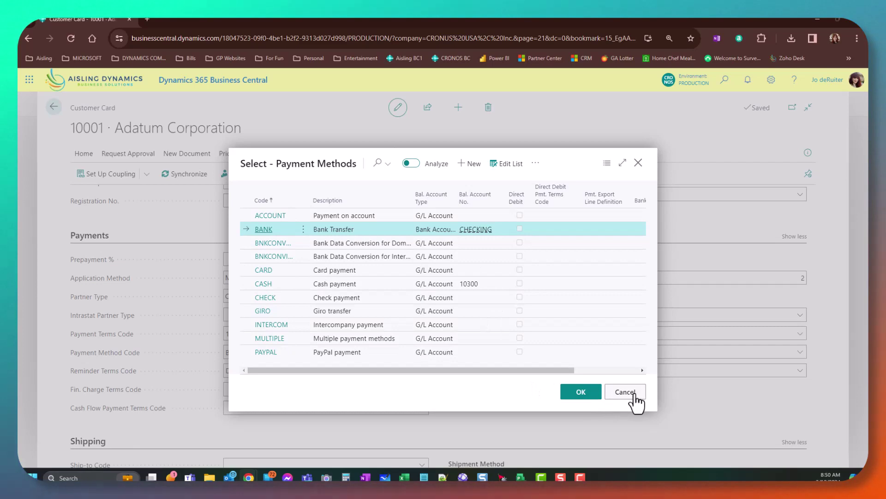
left_click(390, 212)
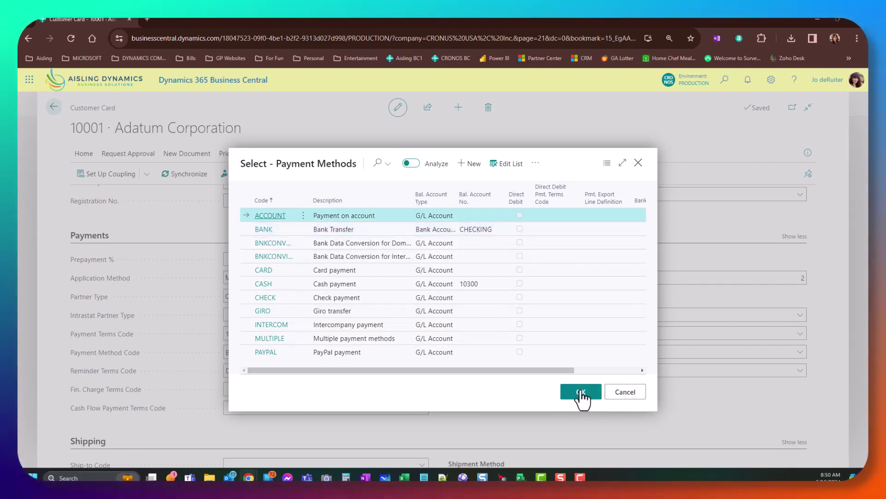
left_click(581, 392)
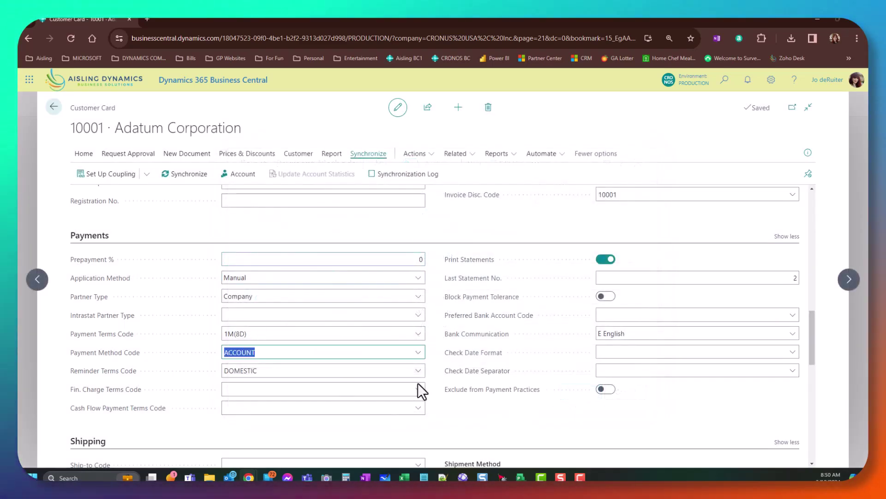
Step: Read the Reminder Terms Code description and examine the full list of reminder terms without changing the code
scroll(471, 413, "down", 1)
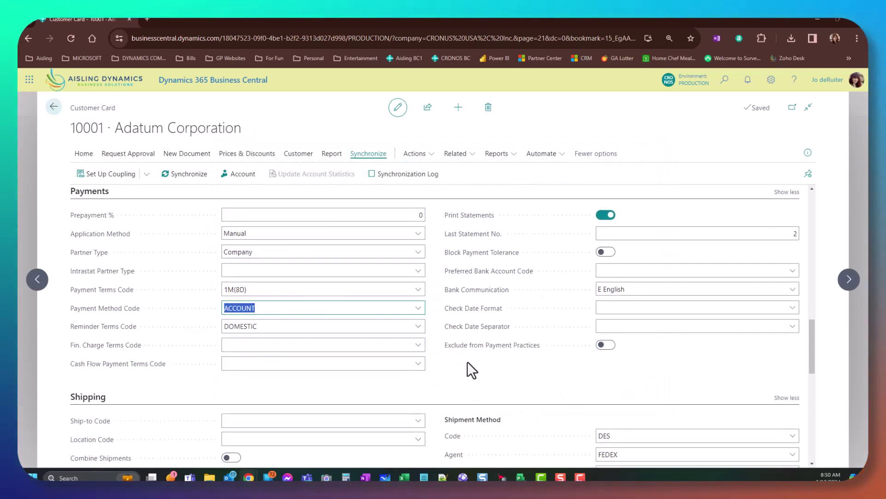
mouse_move(123, 333)
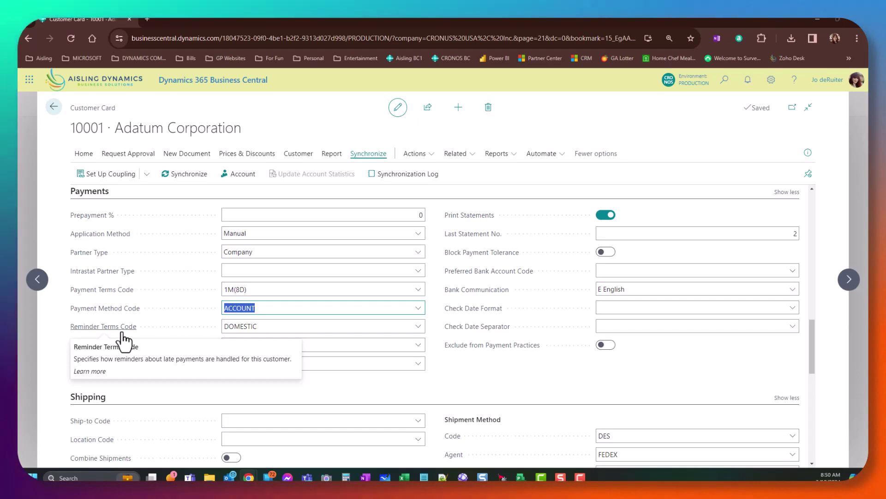
left_click(417, 328)
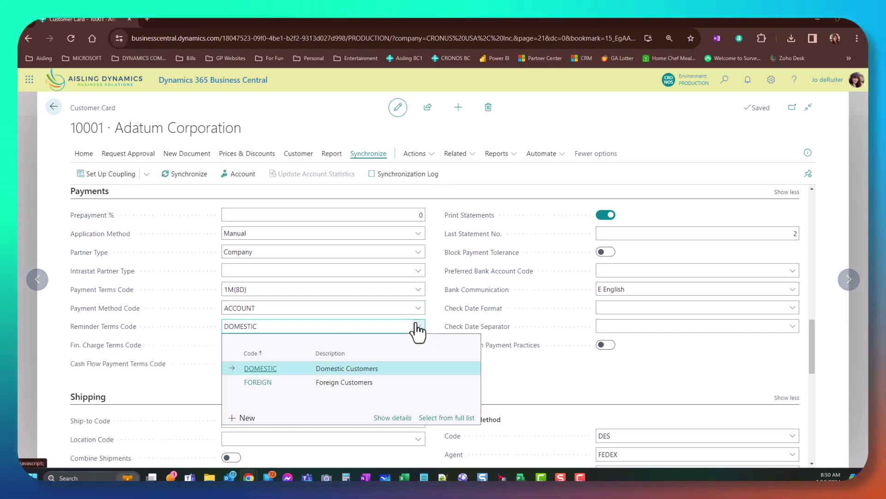
left_click(460, 419)
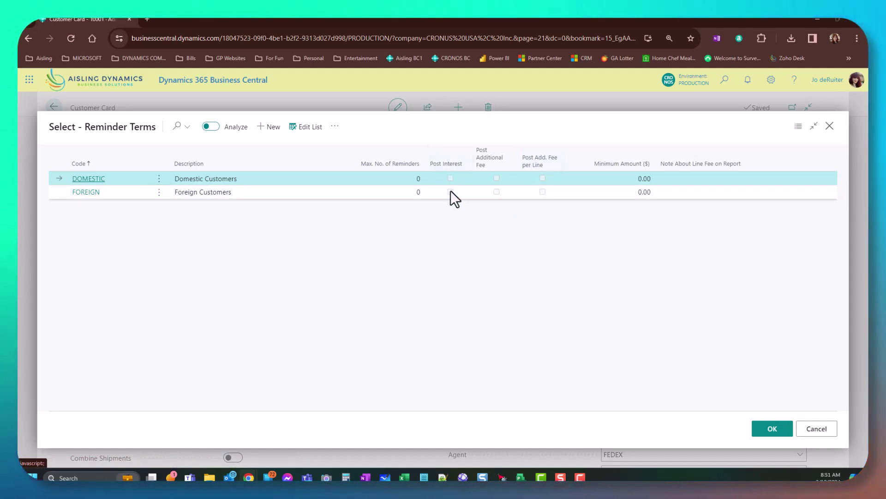
left_click(817, 429)
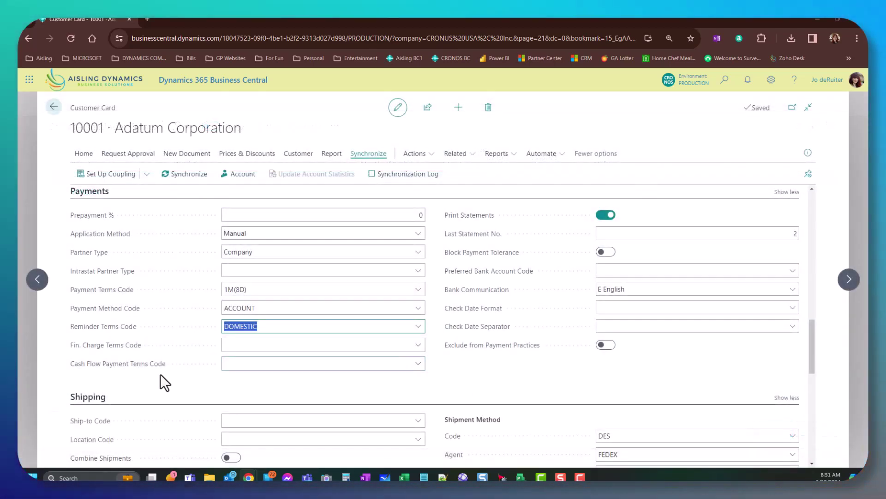
Step: Set the customer's Fin. Charge Terms Code to 1.5 DOM
left_click(419, 347)
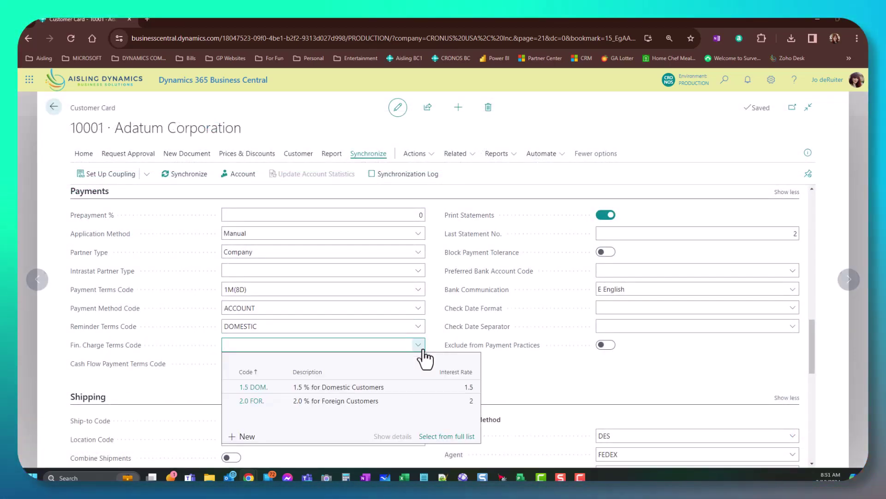
left_click(403, 387)
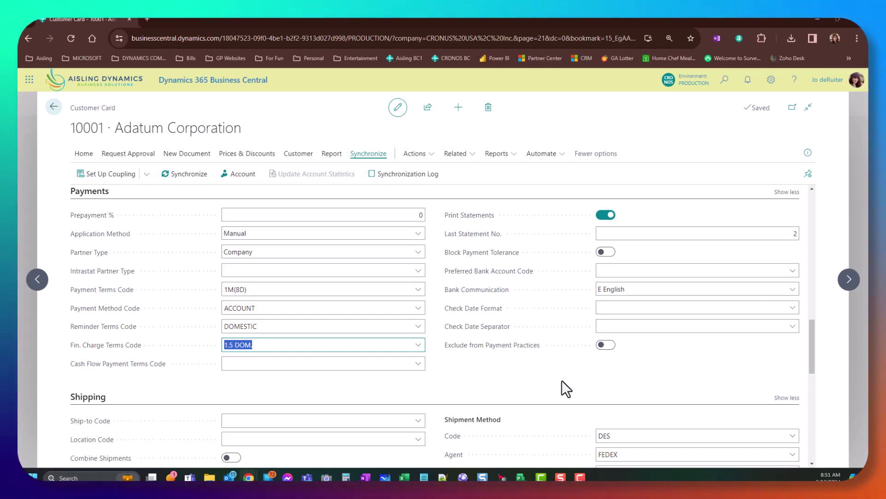
Step: Clear the Fin. Charge Terms Code and set the Cash Flow Payment Terms Code to 1M(8D)
left_click(138, 392)
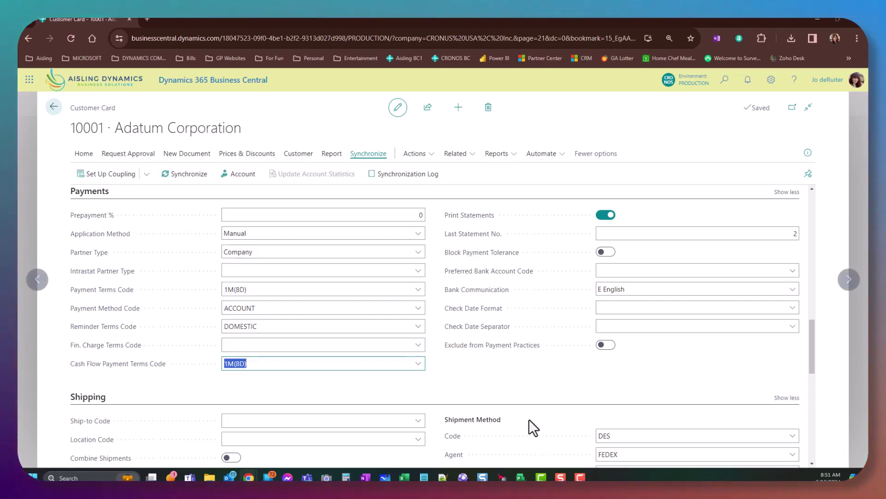
scroll(265, 384, "up", 3)
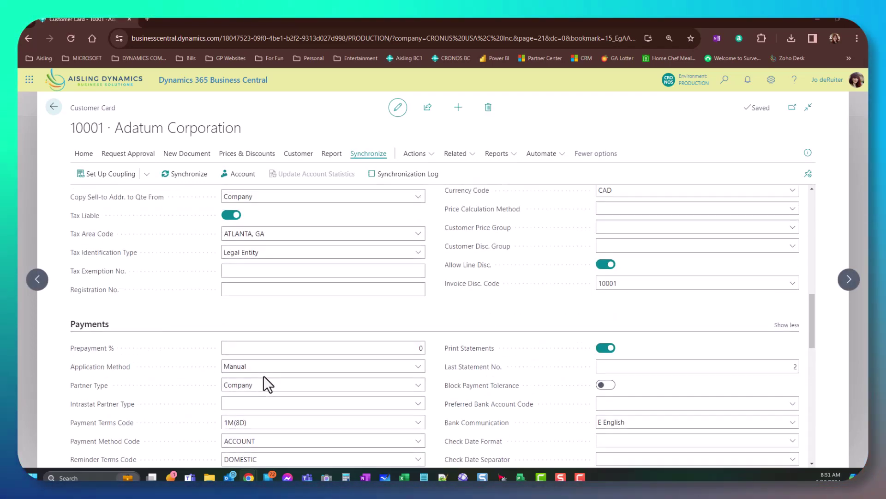
scroll(470, 434, "down", 4)
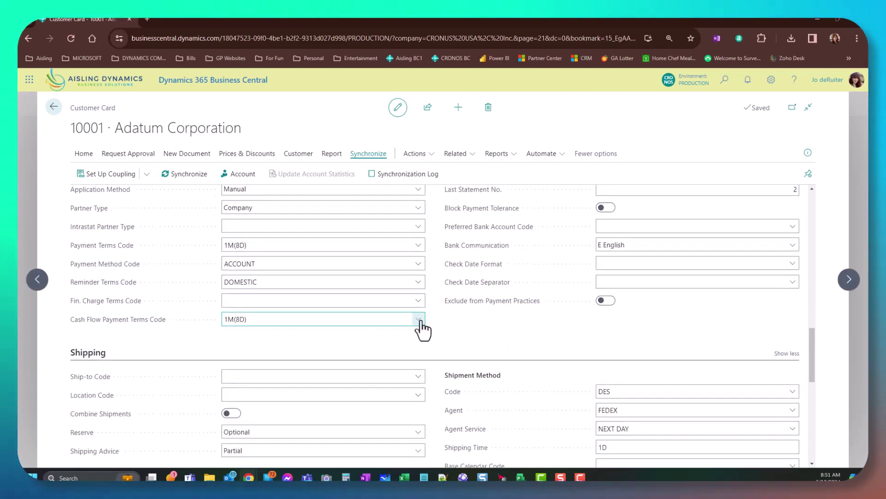
Step: Set the customer's Cash Flow Payment Terms Code to NET45
left_click(421, 326)
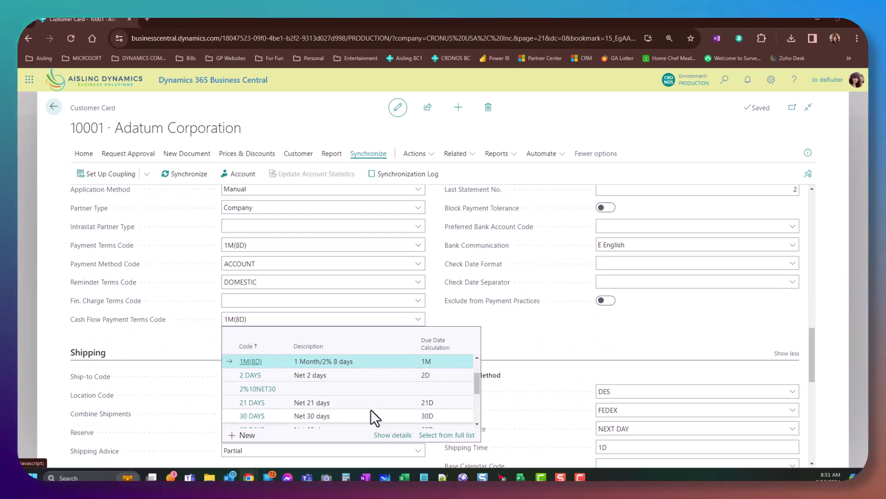
scroll(370, 409, "down", 2)
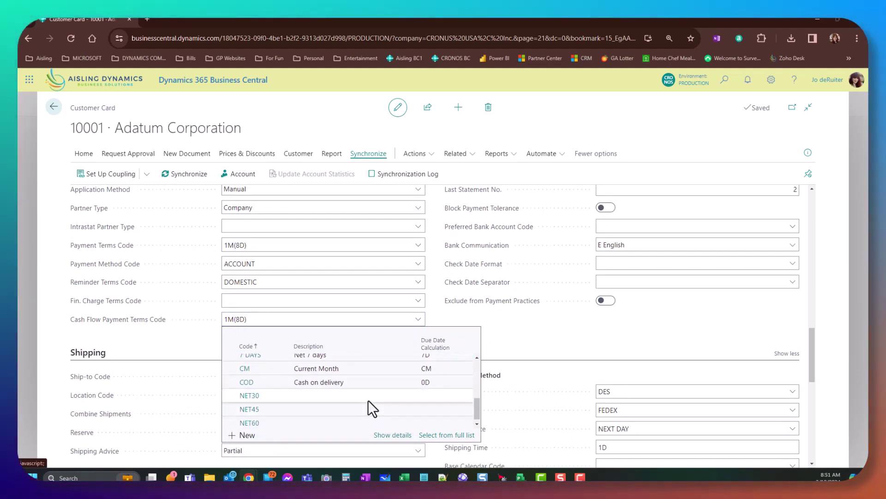
left_click(366, 409)
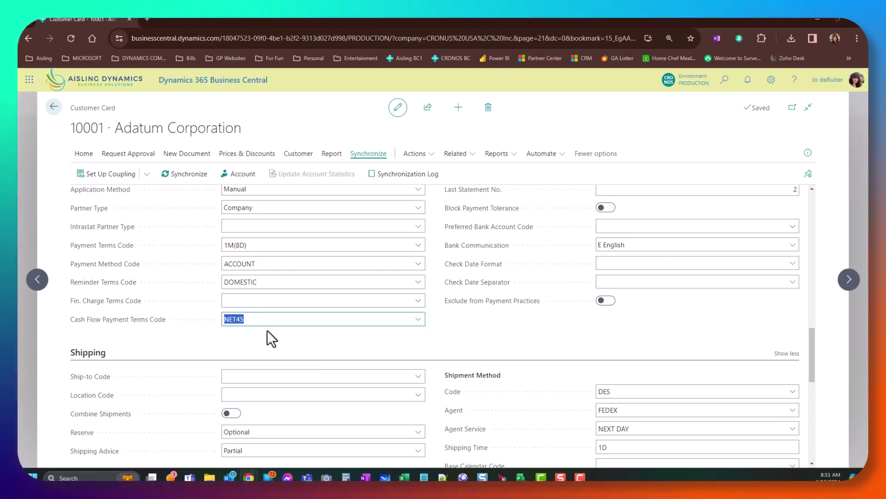
left_click(257, 245)
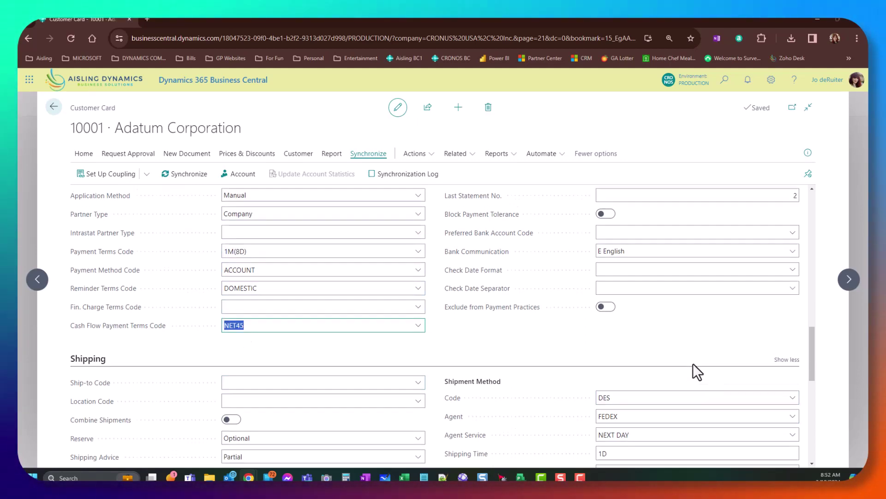
Step: Turn on Block Payment Tolerance, removing tolerance from open entries, and turn it back off, allowing tolerance for open entries
scroll(693, 364, "up", 2)
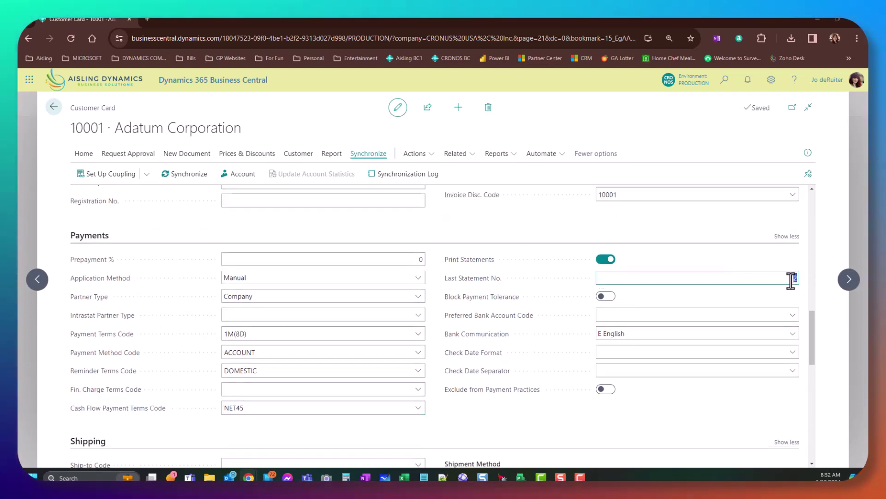
left_click(611, 299)
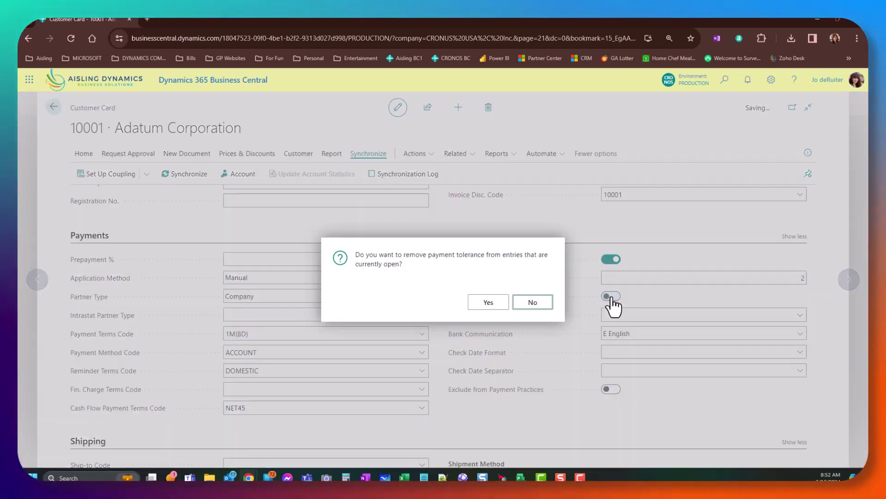
left_click(489, 303)
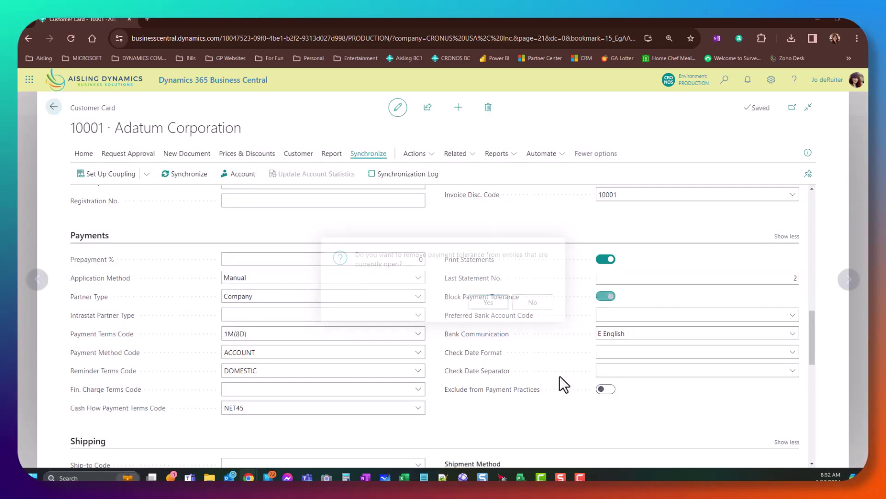
left_click(606, 298)
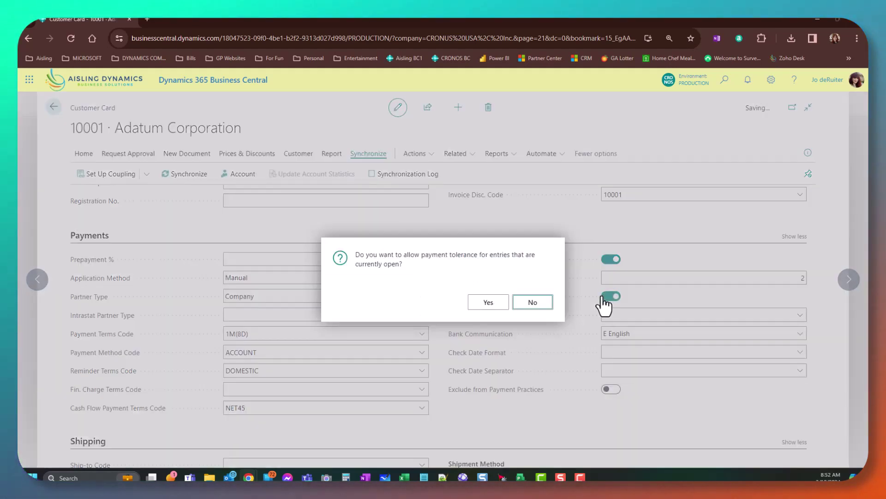
left_click(481, 308)
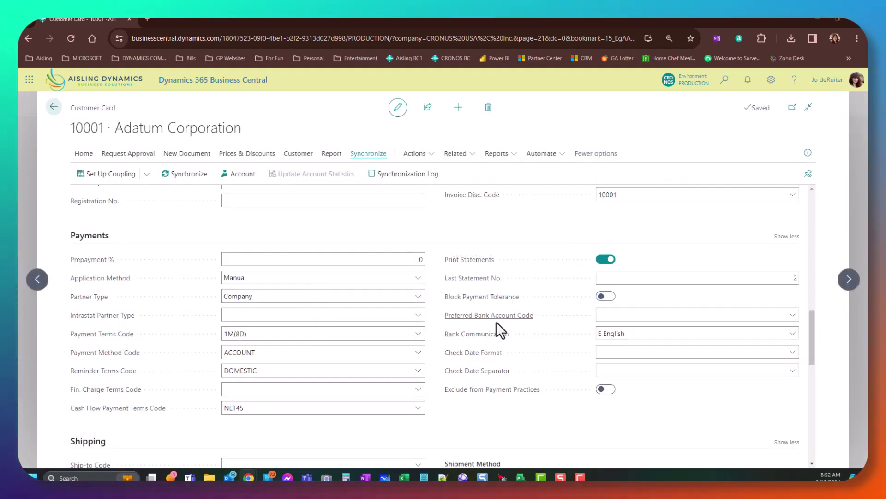
Step: Set the Preferred Bank Account Code to ECA and check the Bank Communication language options, keeping E English
left_click(790, 316)
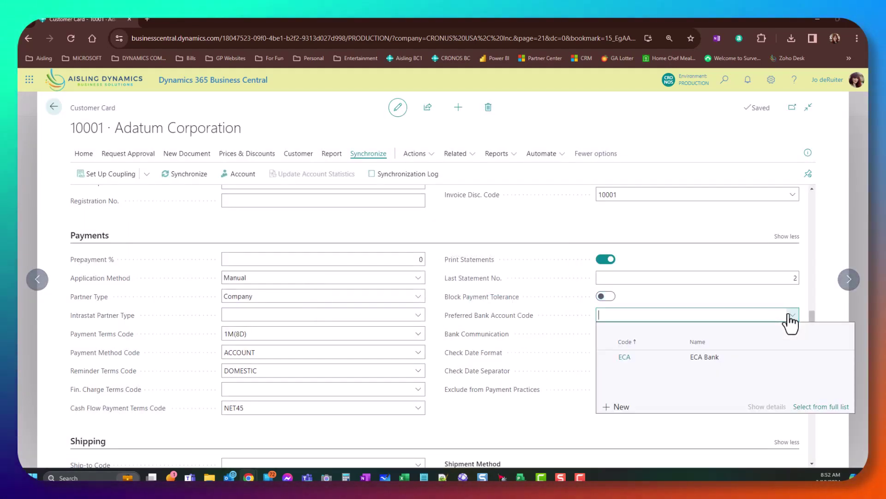
left_click(685, 356)
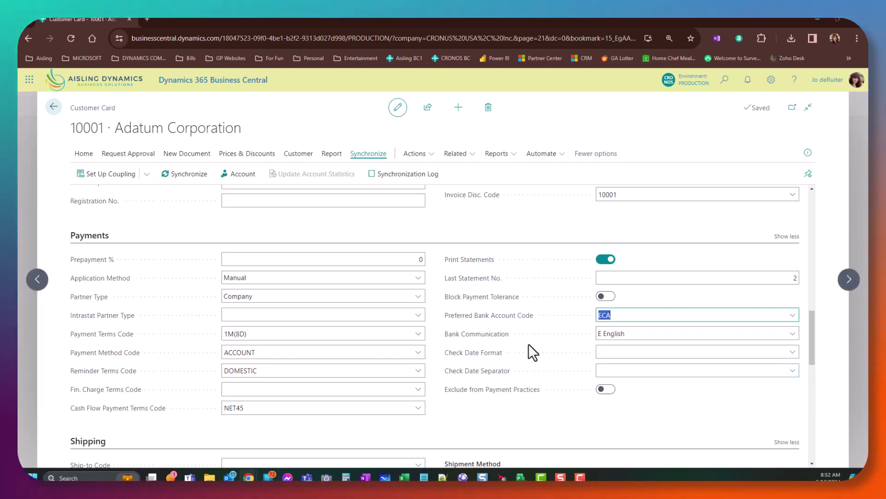
left_click(680, 333)
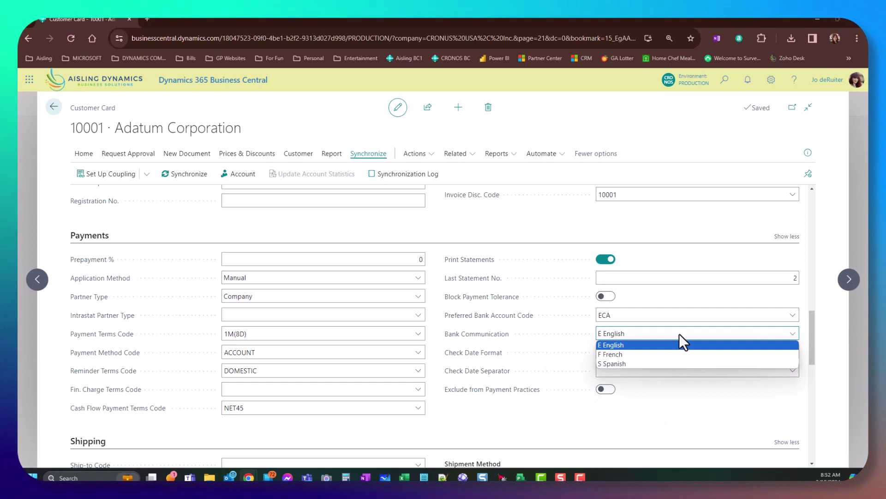
left_click(680, 333)
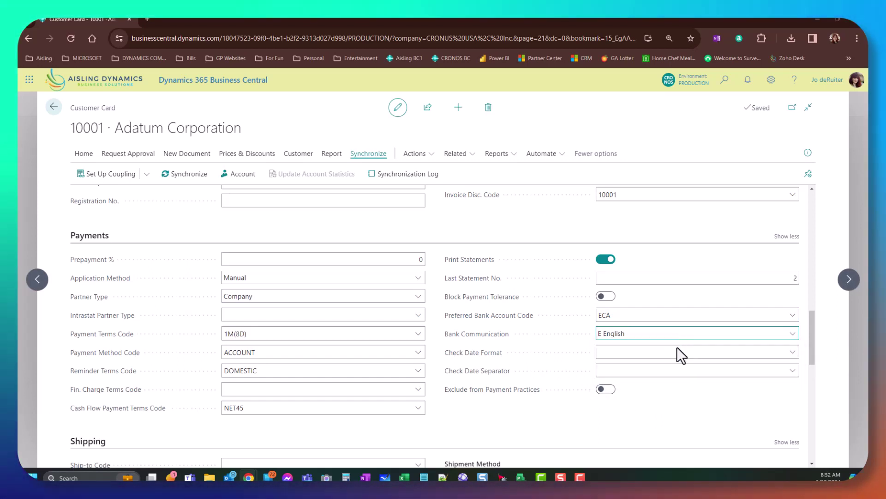
Step: Set the Check Date Format to MM DD YYYY and the Check Date Separator to a slash (/)
left_click(677, 349)
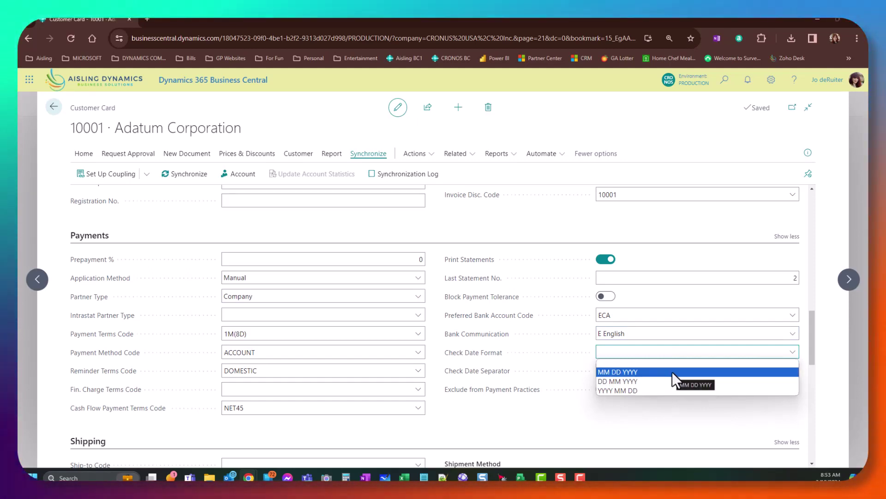
left_click(673, 372)
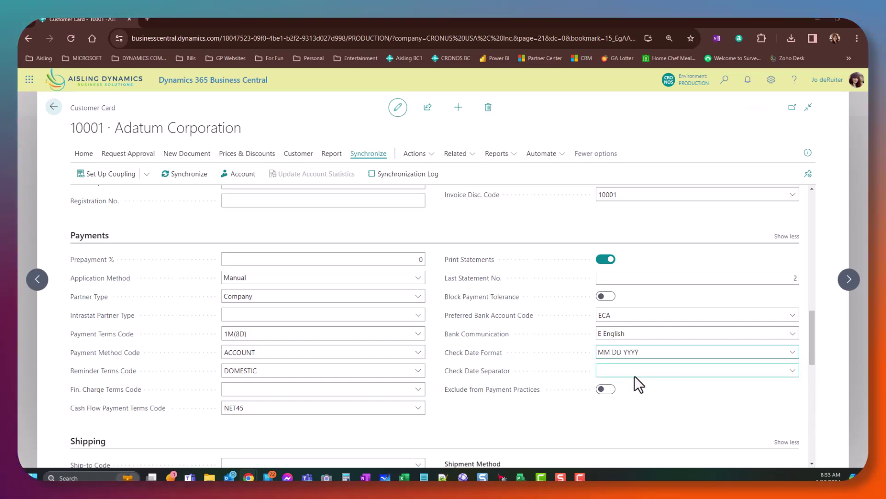
left_click(650, 373)
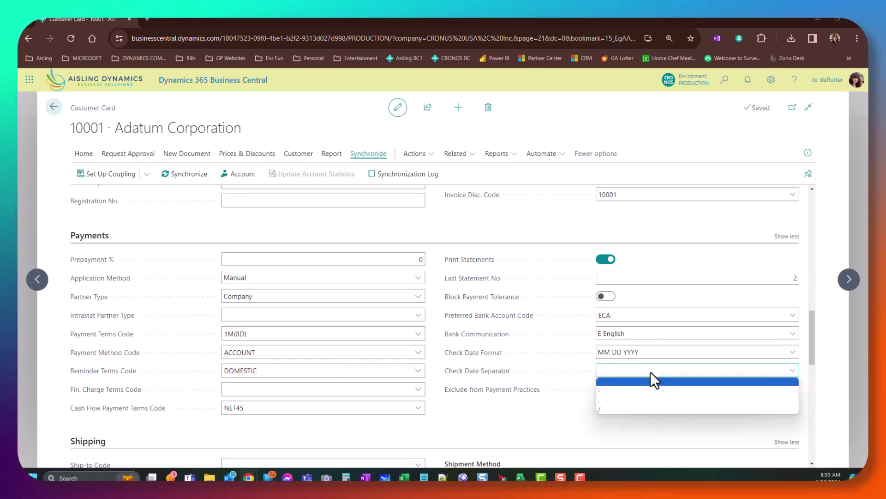
left_click(649, 409)
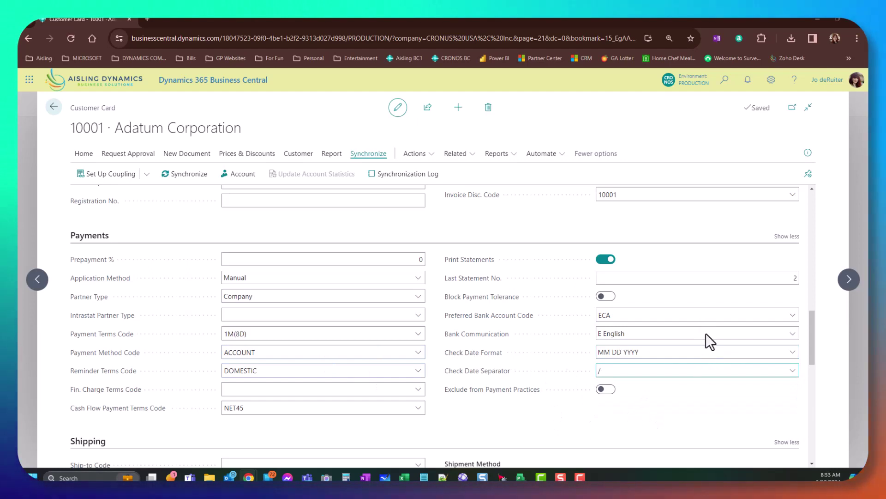
scroll(706, 389, "down", 1)
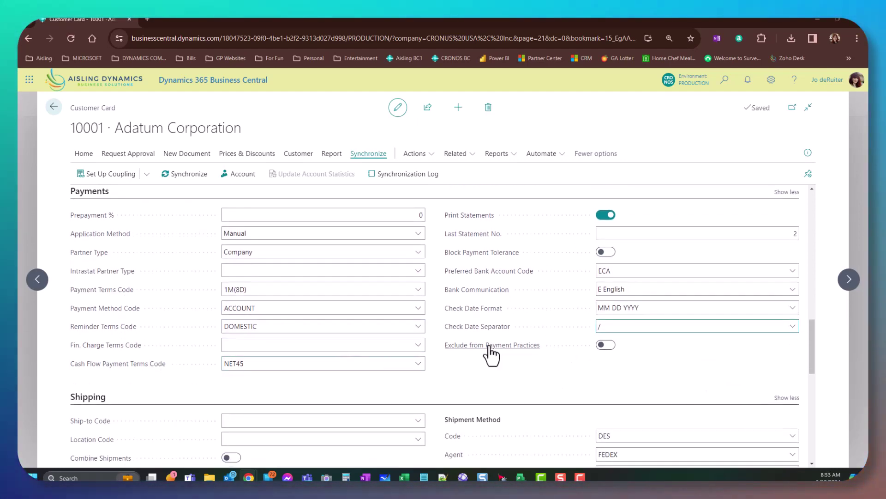
mouse_move(489, 349)
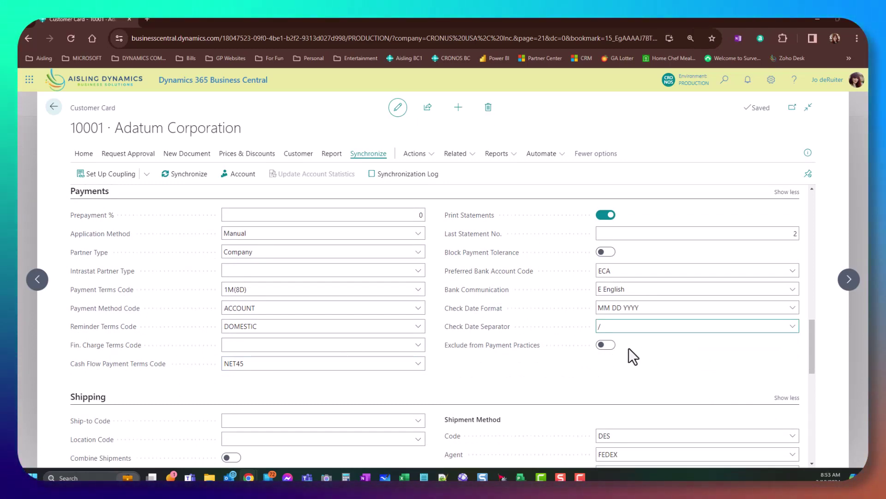
Step: In the Shipping section, set the Ship-to Code to LEWES ROAD and the Location Code to MAIN
scroll(556, 381, "down", 3)
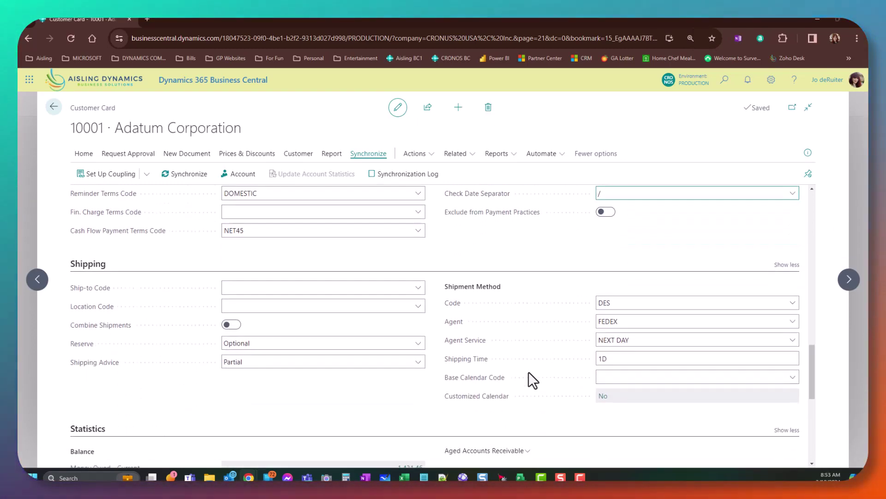
left_click(418, 288)
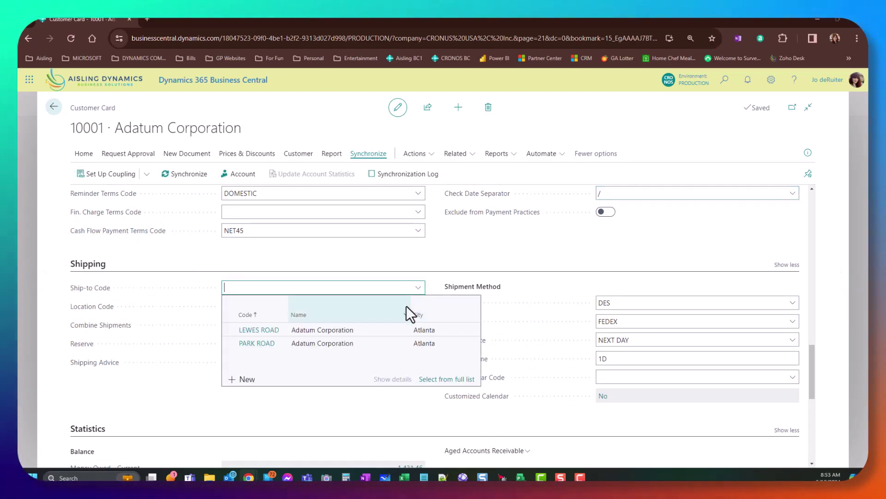
left_click(367, 331)
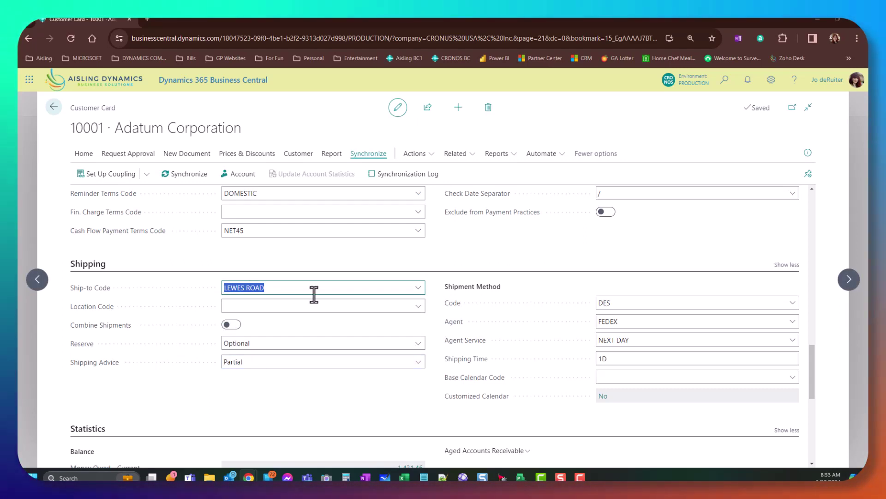
left_click(416, 306)
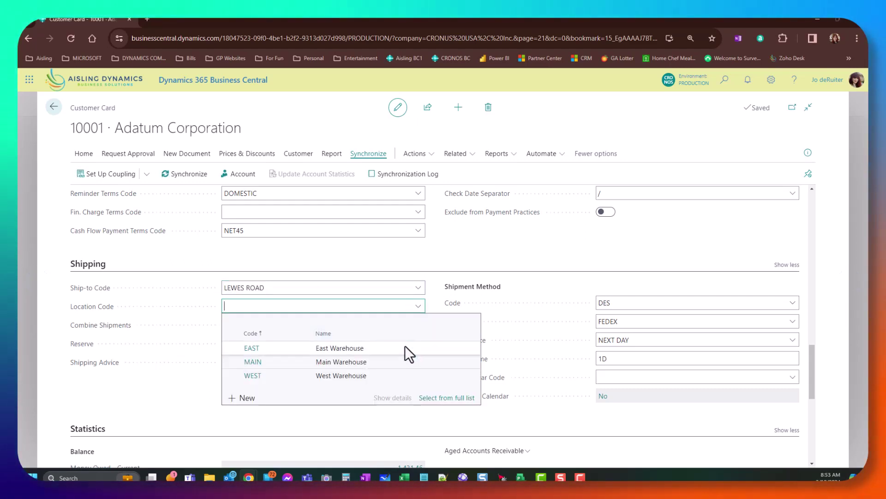
left_click(403, 359)
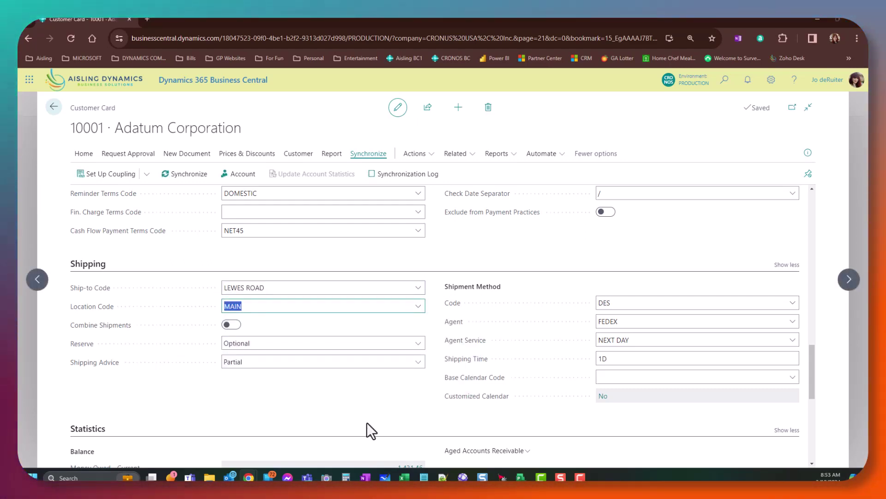
Step: Turn on Combine Shipments for the customer and turn it back off
left_click(235, 325)
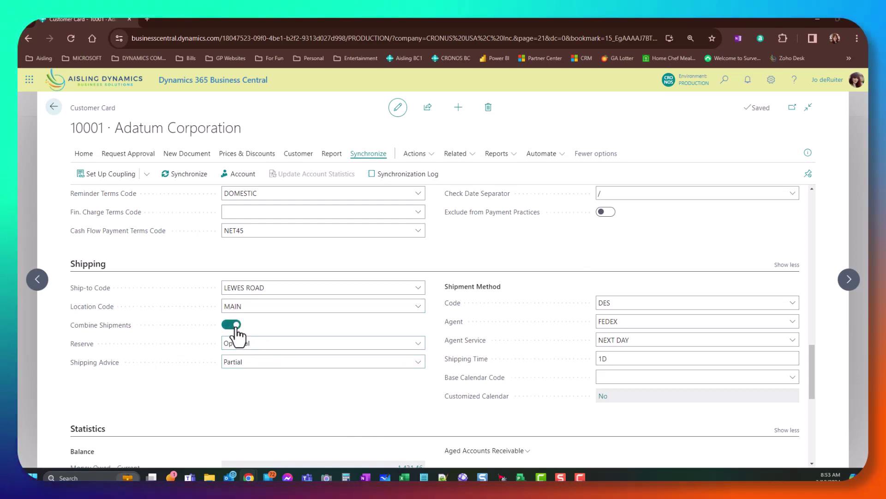
left_click(233, 325)
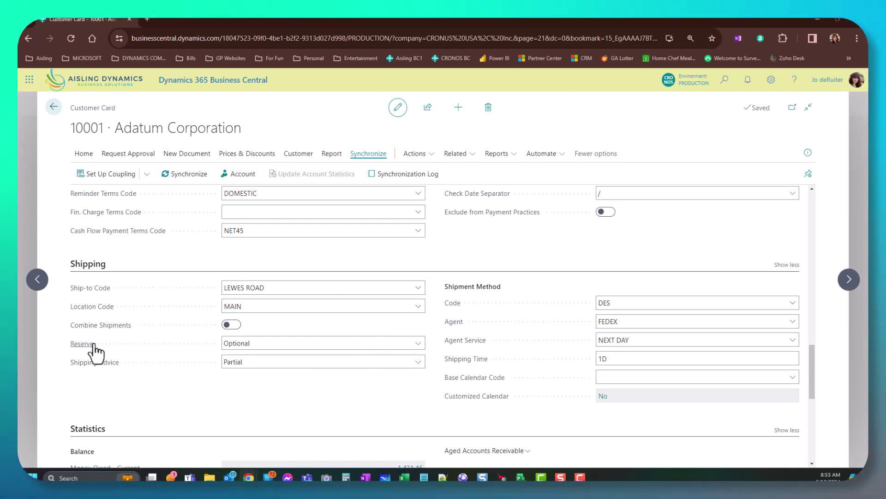
Step: Read the Reserve field's description and examine the Reserve and Shipping Advice options, keeping Optional and Partial
mouse_move(94, 346)
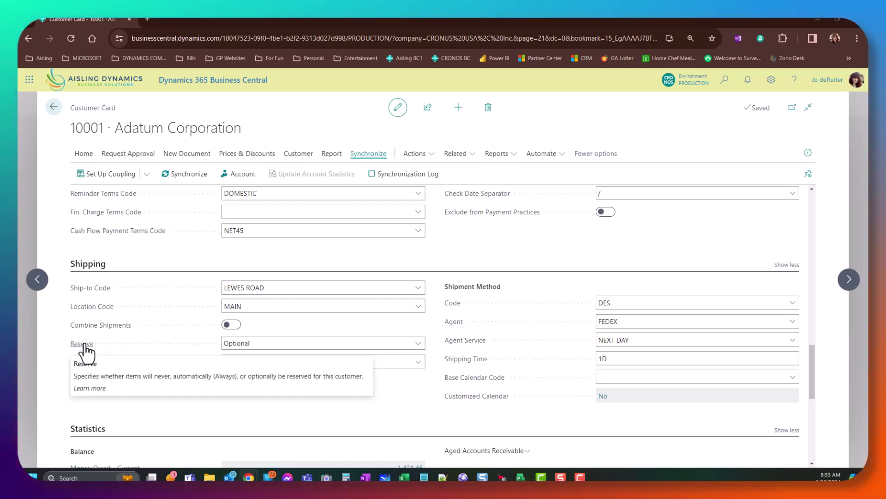
left_click(355, 344)
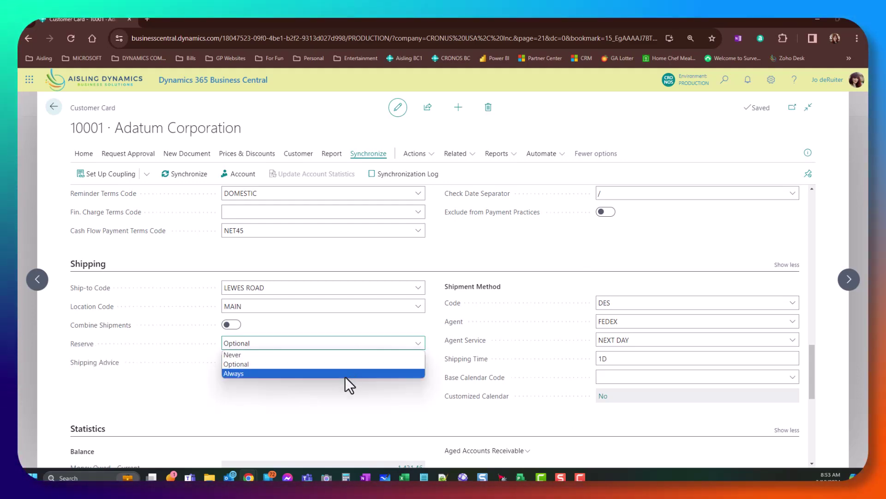
left_click(335, 410)
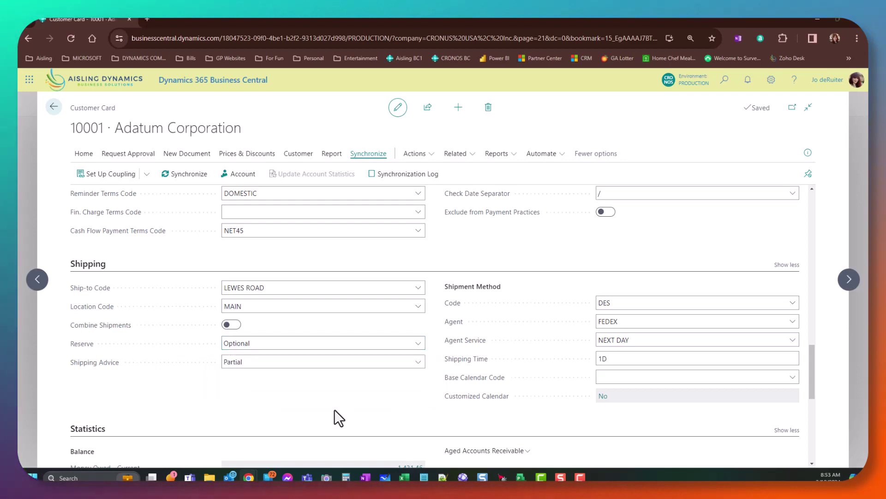
left_click(338, 363)
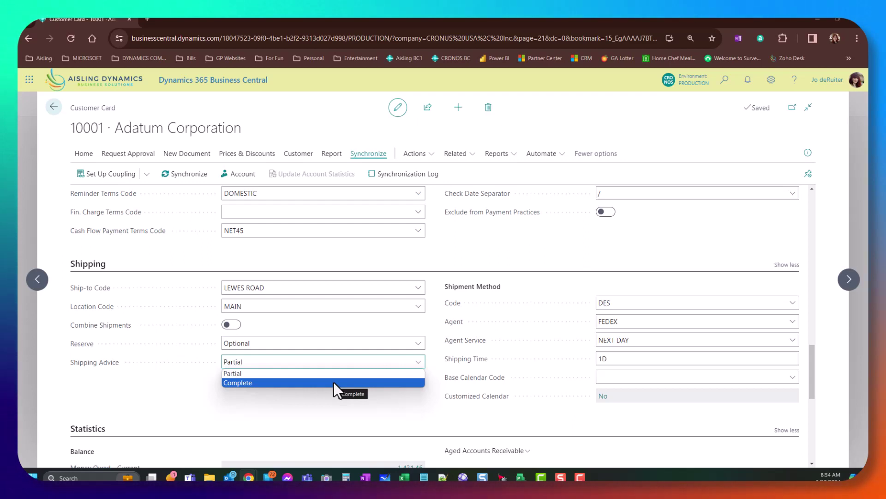
left_click(295, 374)
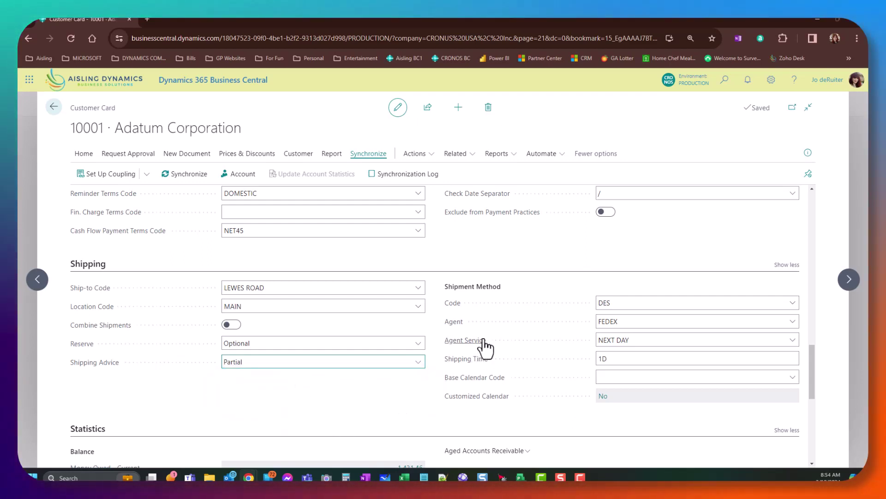
Step: Examine the full list of shipment methods for the Shipment Method Code and close it without changing DES
left_click(793, 303)
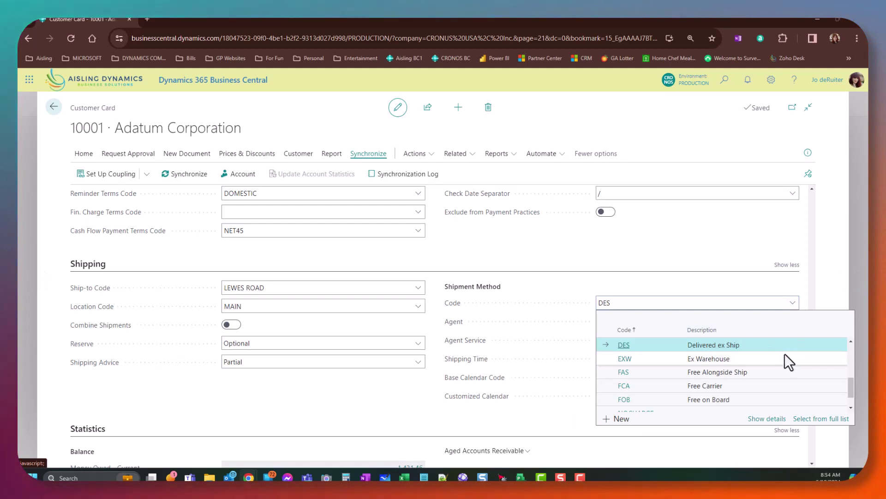
left_click(814, 419)
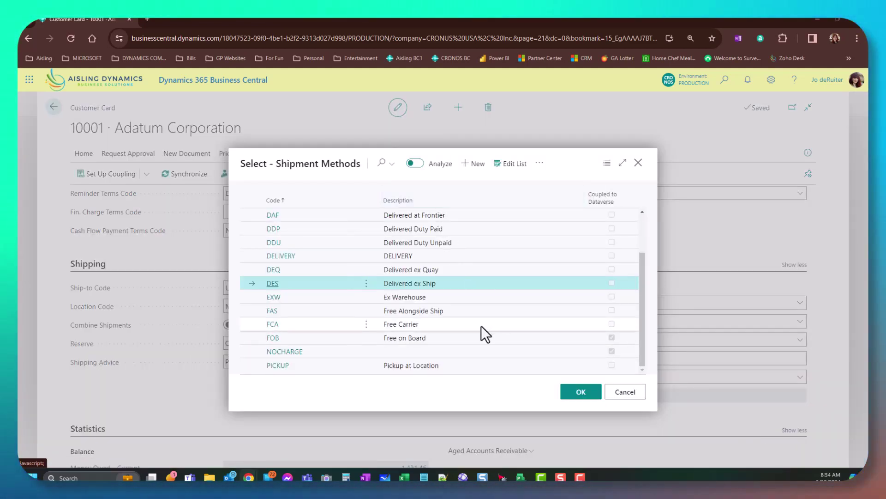
left_click(638, 164)
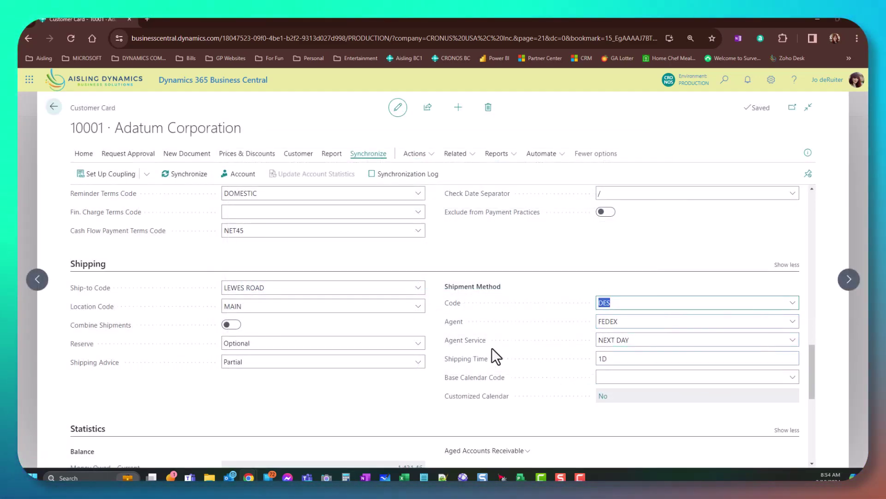
Step: Check the Agent Service options, keeping NEXT DAY, and check the Base Calendar Code list, leaving the field empty
left_click(790, 343)
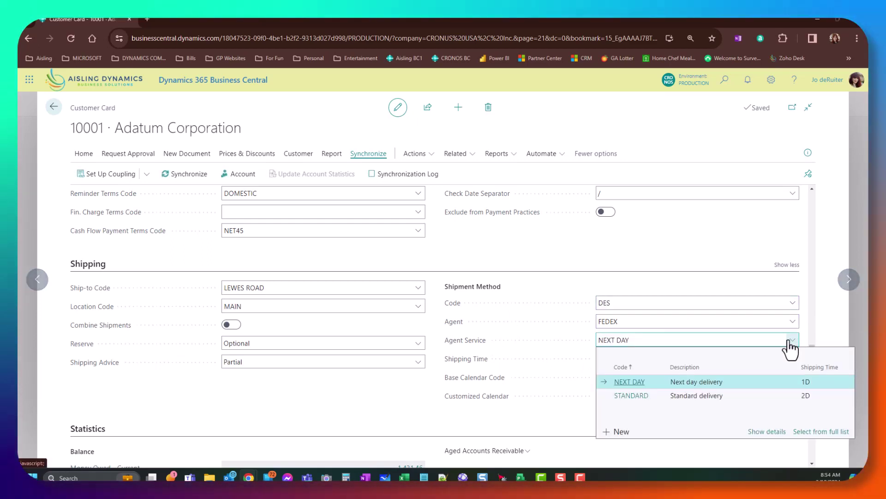
left_click(763, 384)
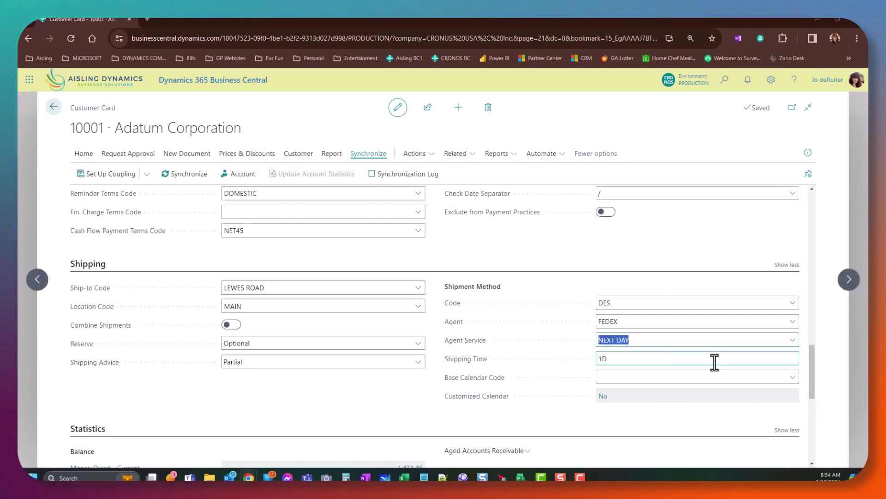
left_click(793, 377)
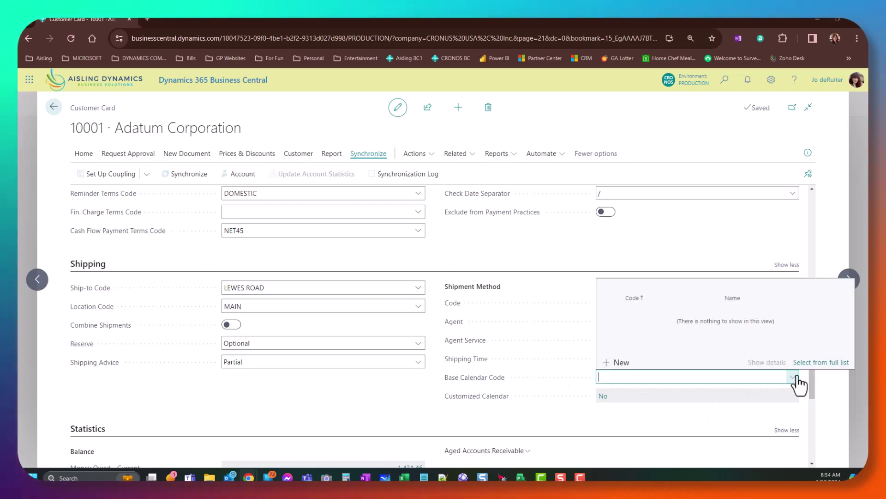
left_click(750, 408)
Step: Review the Statistics section's balance, payments and sales figures together with the Aged Accounts Receivable chart
scroll(422, 406, "down", 2)
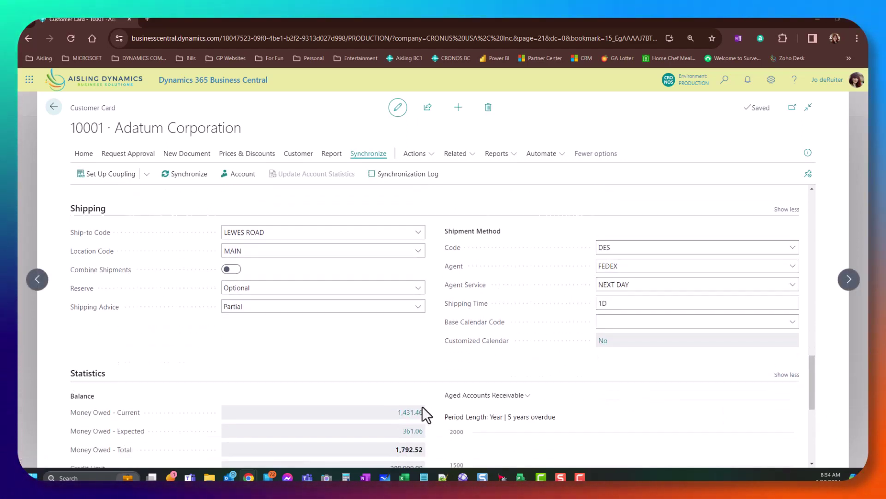
scroll(367, 231, "down", 3)
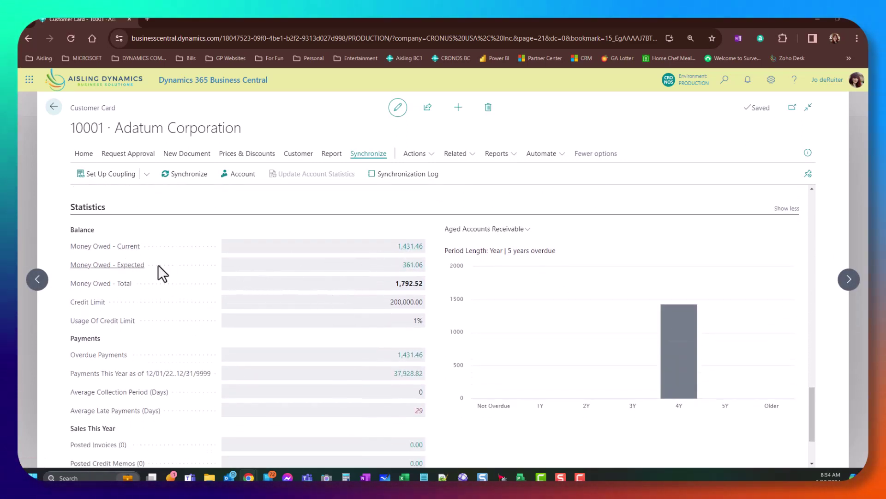
scroll(347, 303, "down", 1)
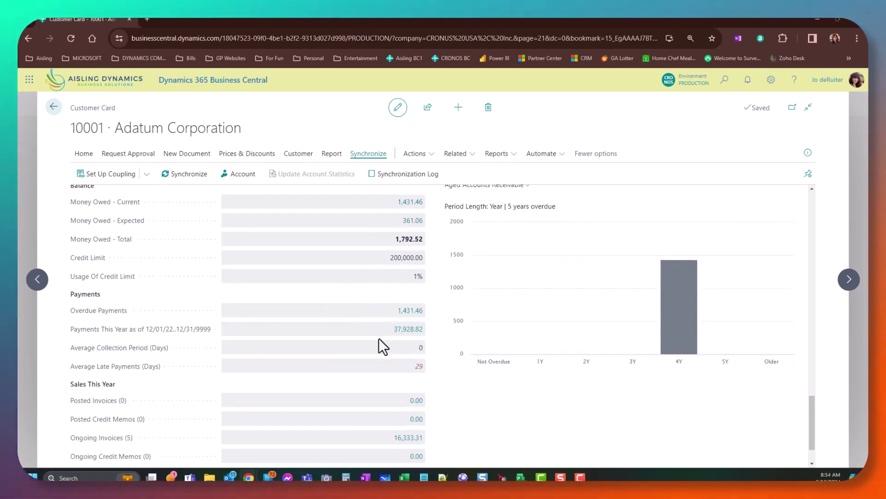
scroll(378, 341, "down", 1)
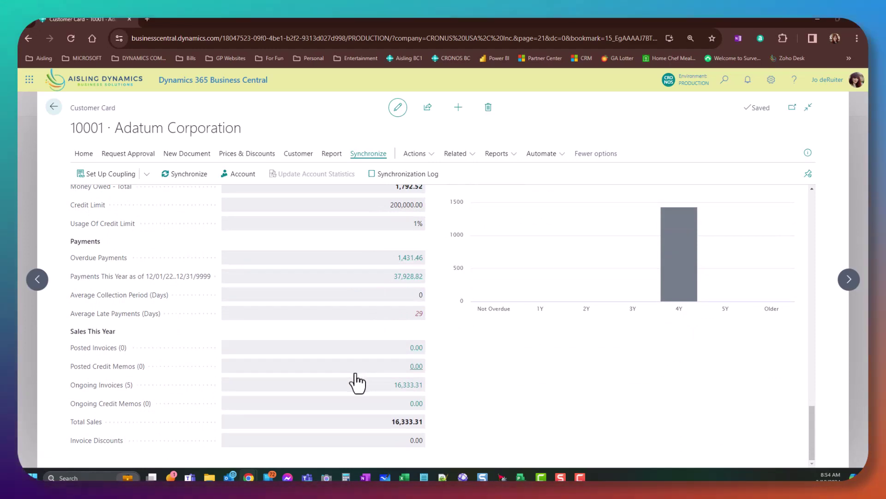
scroll(541, 411, "up", 1)
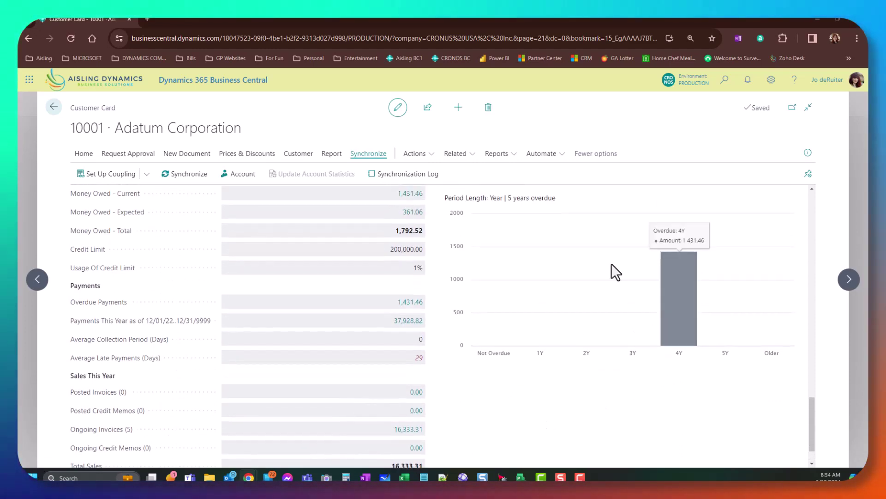
scroll(517, 227, "up", 1)
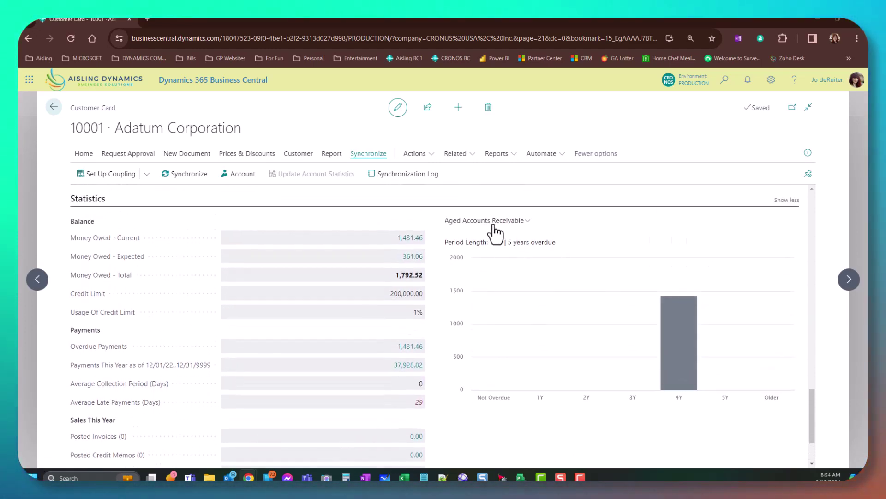
Step: Open the ledger entries behind the 4Y bar of the Aged Accounts Receivable chart and return to the customer card
mouse_move(685, 380)
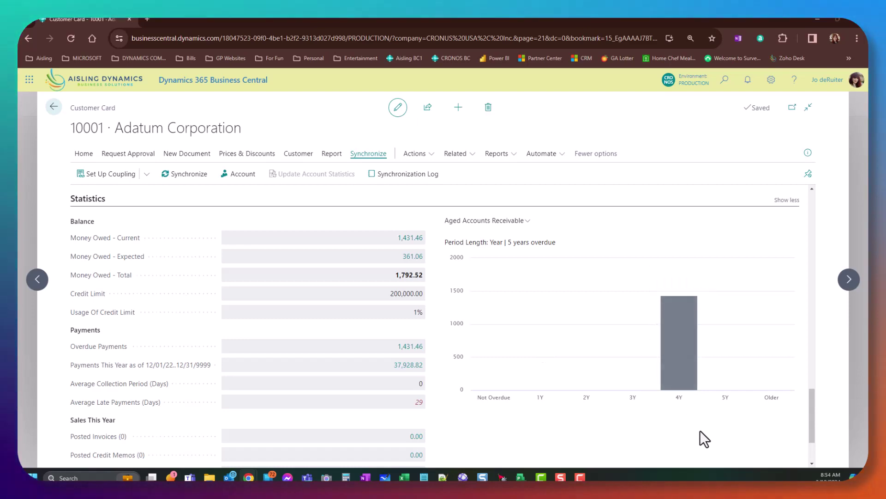
mouse_move(686, 350)
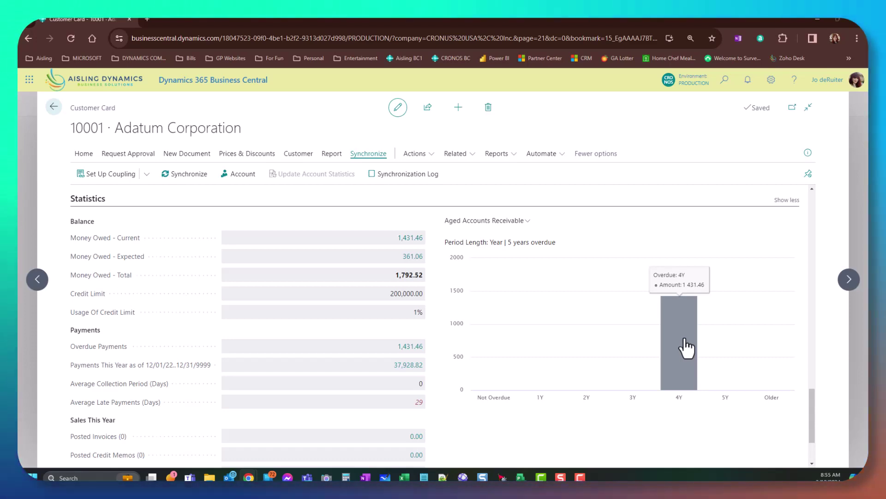
left_click(685, 340)
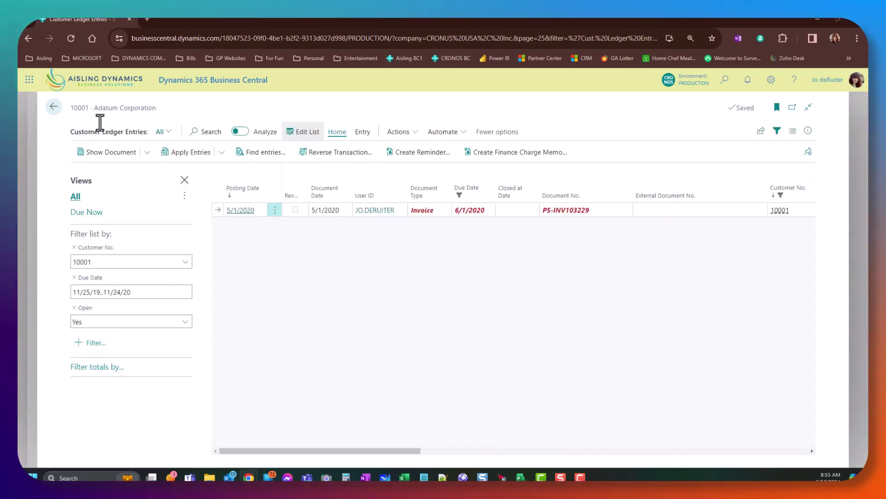
left_click(54, 107)
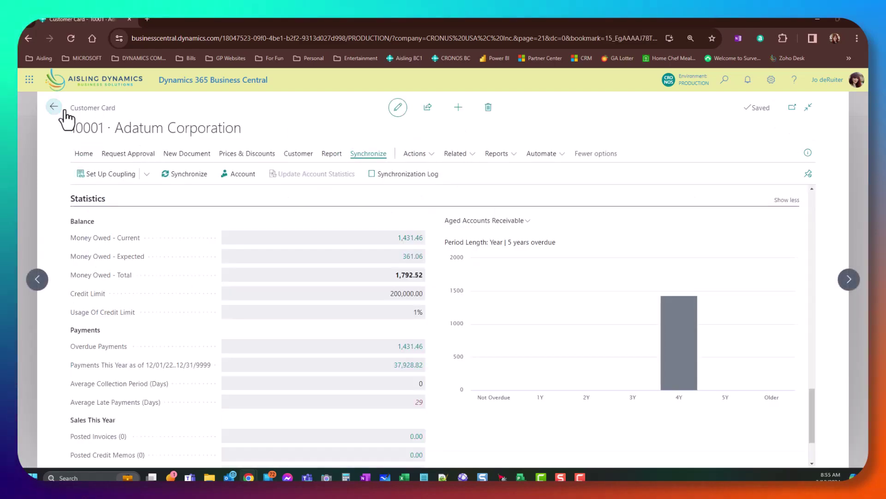
Step: Explore the actions available for the customer, including Other and Functions, and read the description of Save as Template
scroll(261, 455, "down", 3)
scroll(608, 413, "up", 15)
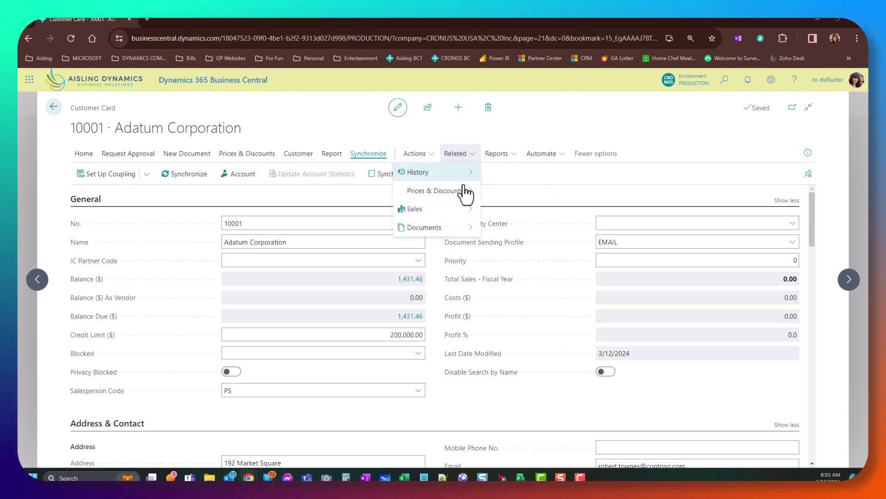
left_click(436, 156)
mouse_move(435, 322)
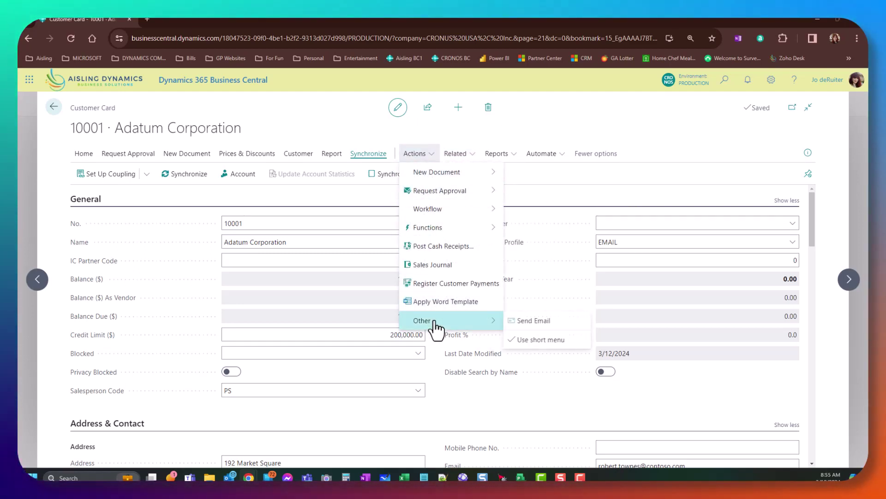
mouse_move(441, 228)
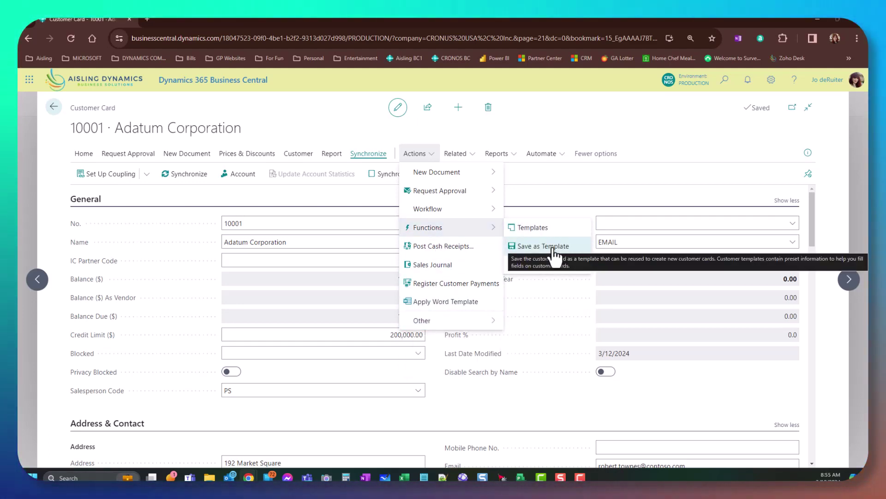
left_click(558, 167)
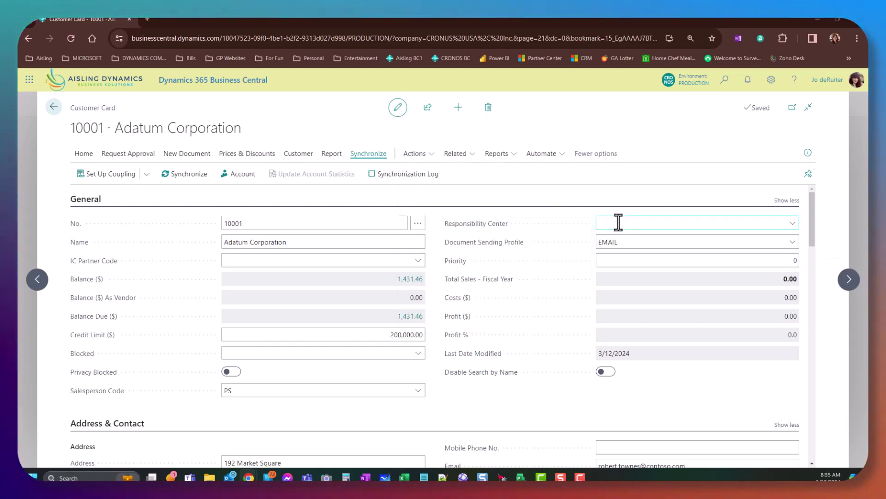
Step: Look through the customer card's sections, from General and Address & Contact to Invoicing and Payments, and return to General
scroll(557, 348, "down", 1)
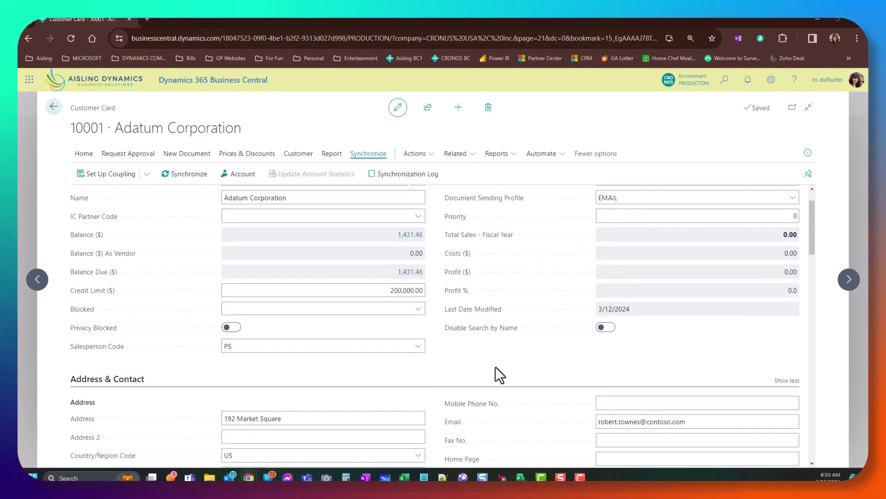
scroll(300, 286, "down", 2)
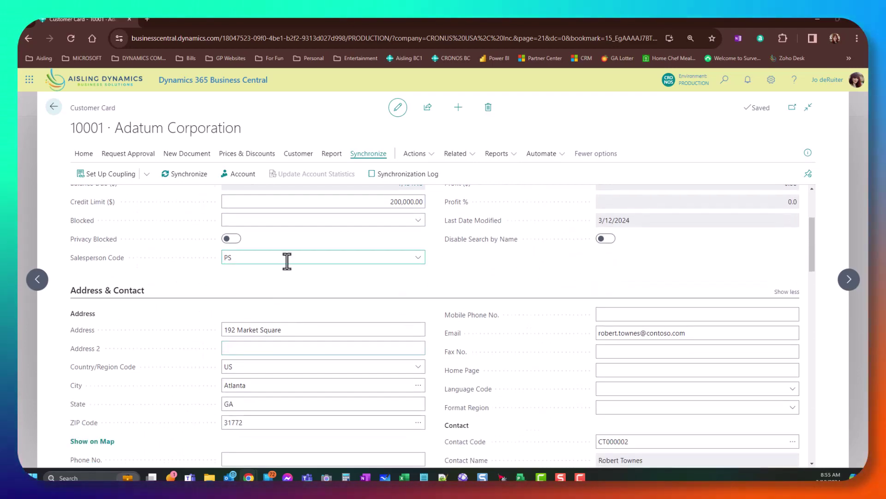
scroll(340, 362, "down", 4)
scroll(615, 372, "down", 5)
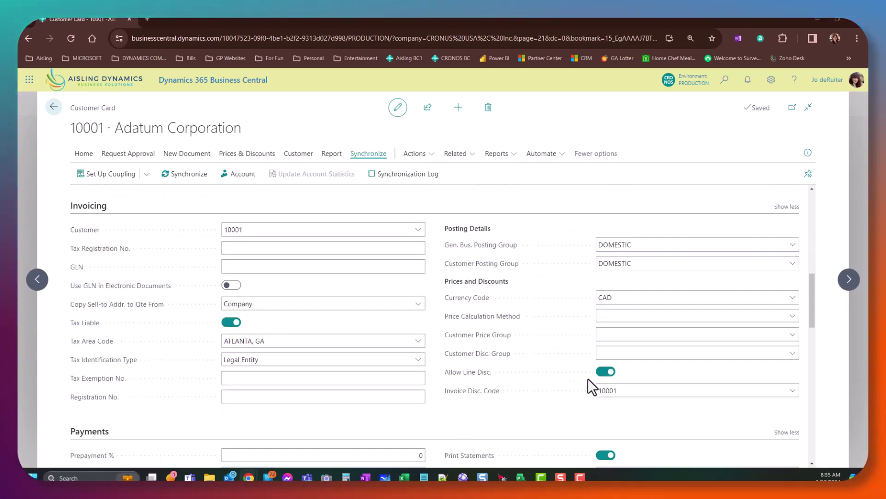
scroll(550, 434, "down", 6)
scroll(550, 434, "up", 15)
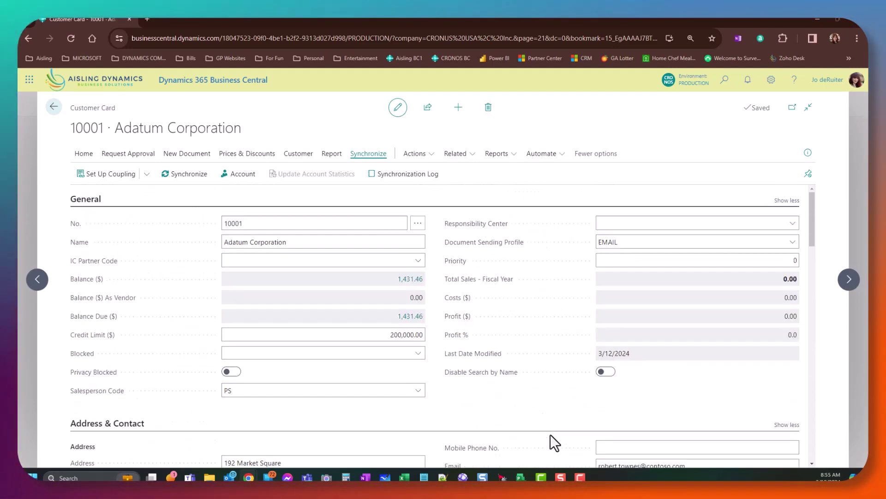
Step: Save the Adatum Corporation customer card as a new customer template
left_click(432, 165)
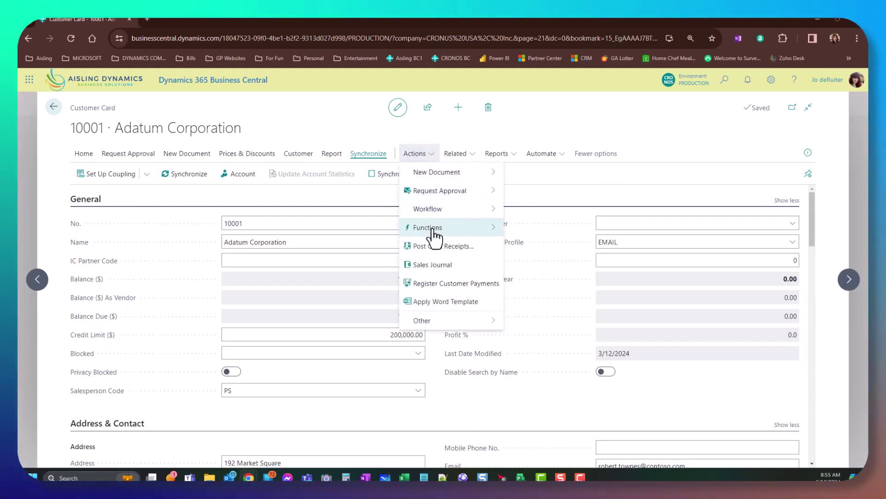
left_click(560, 247)
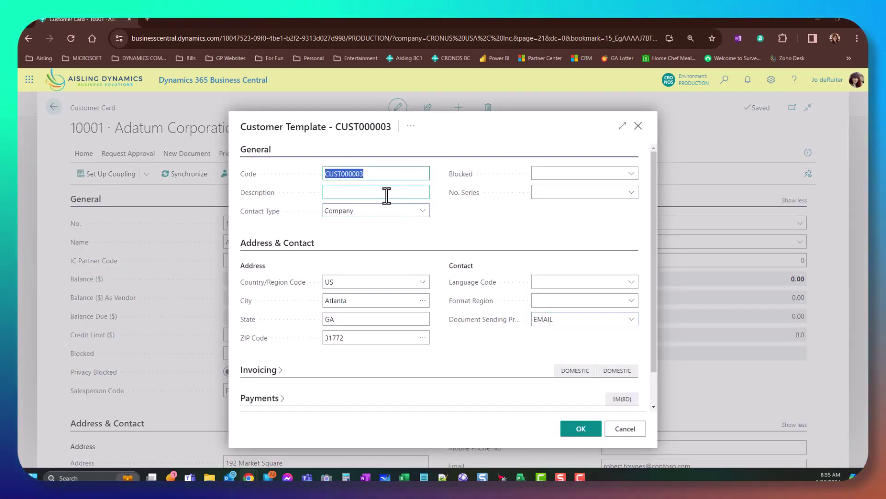
Step: Try to change the customer template's code to ADATUM, declining the update of related records
type("ADAT")
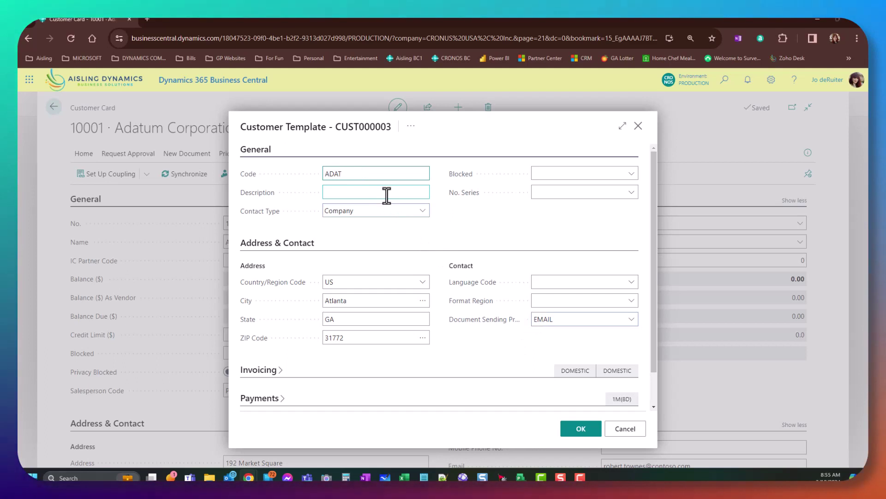
type("UM")
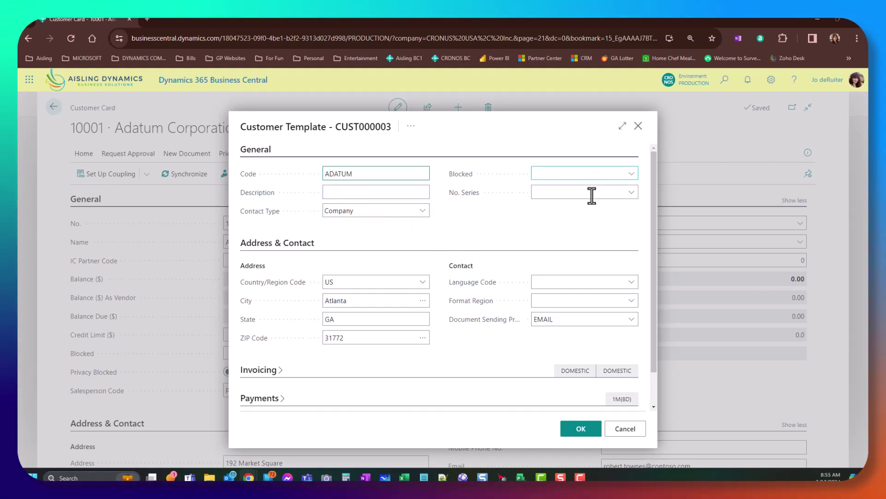
left_click(632, 197)
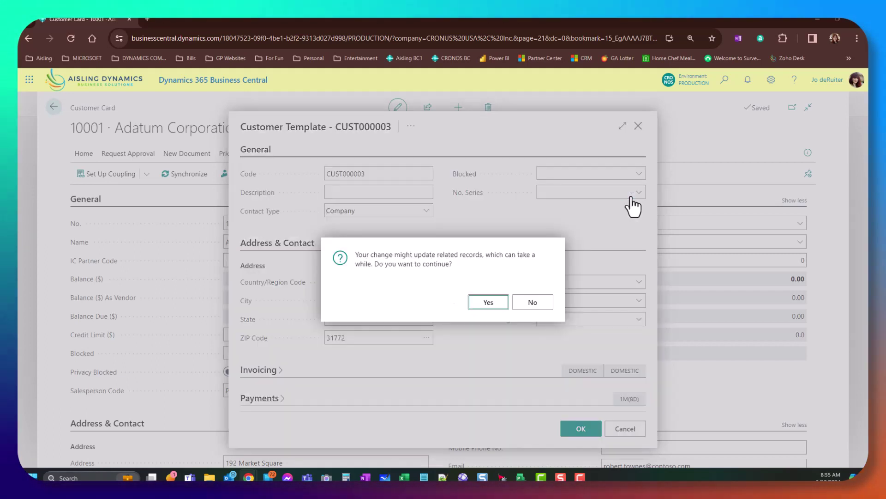
left_click(538, 301)
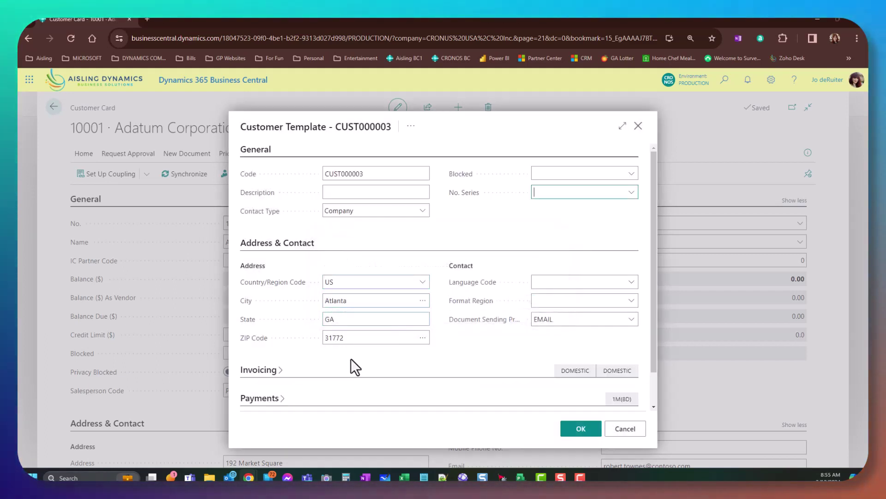
Step: Clear the country/region code, city, state and ZIP code in the template's Address & Contact section
key("Delete")
left_click(366, 305)
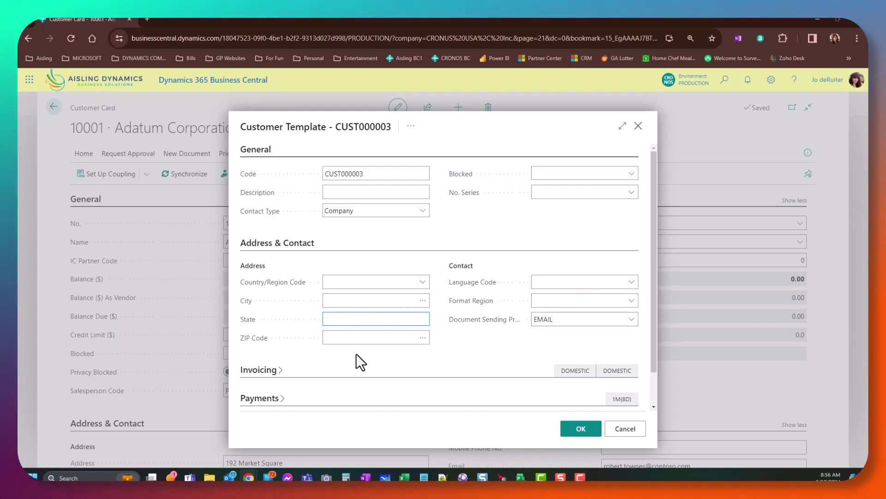
Step: Expand the template's Invoicing, Payments and Shipping sections and review the settings carried over from the customer
left_click(415, 368)
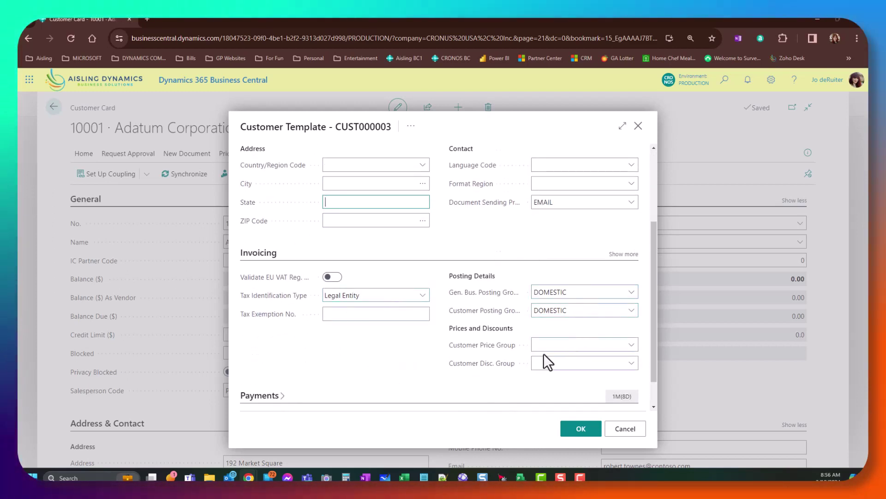
scroll(323, 377, "down", 1)
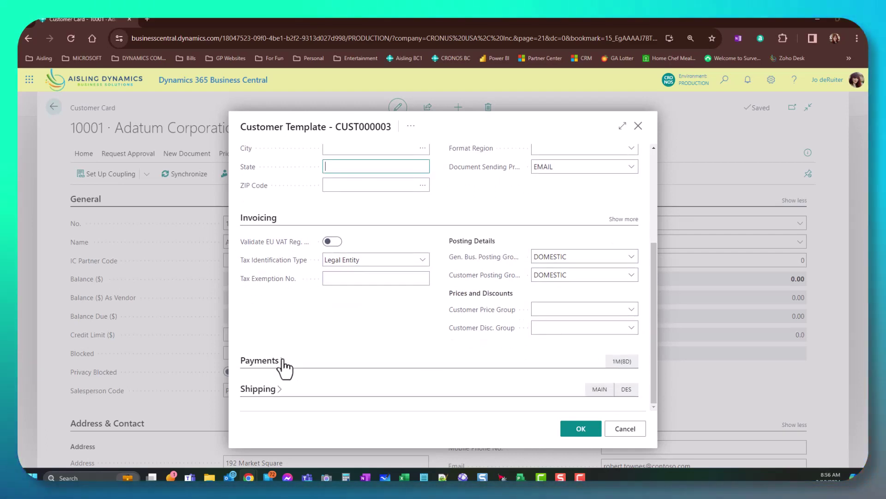
left_click(408, 363)
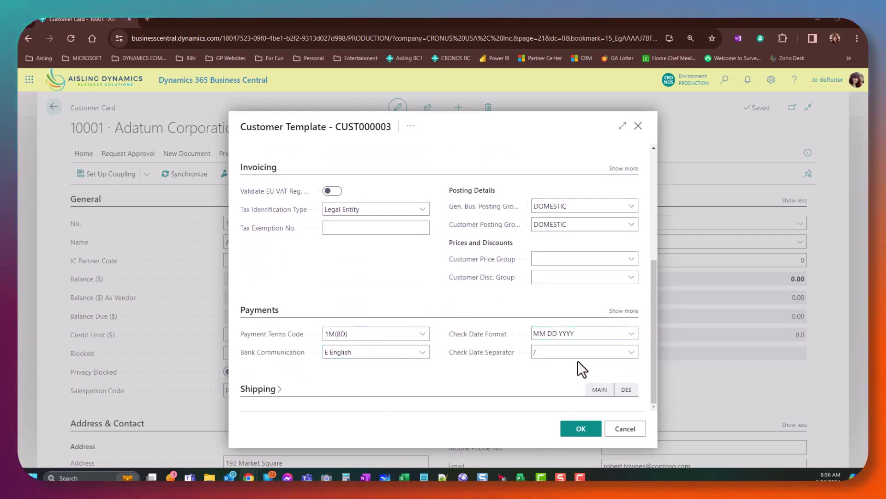
left_click(272, 389)
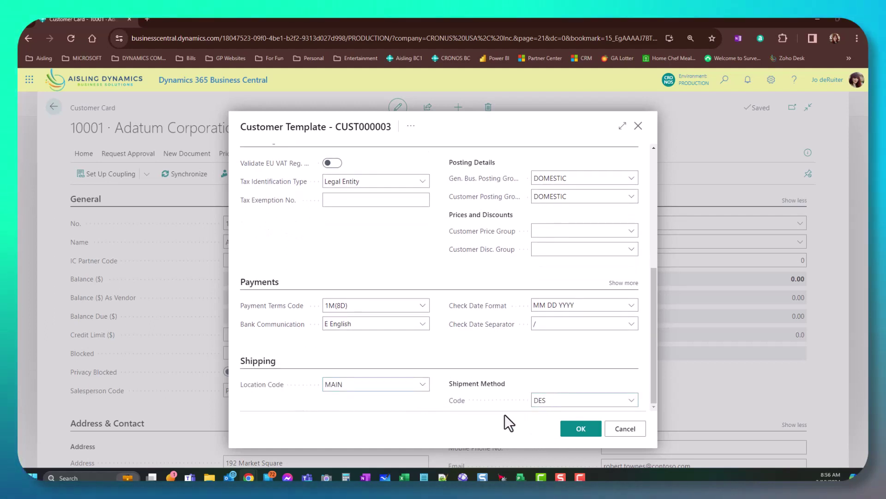
Step: Recheck the customer template's general, address, invoicing, payments and shipping fields, then save the template
scroll(503, 365, "up", 5)
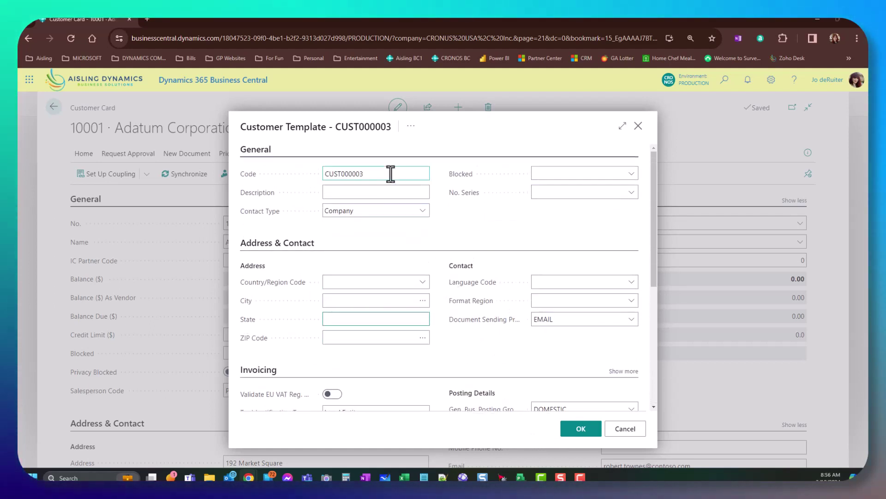
left_click(388, 174)
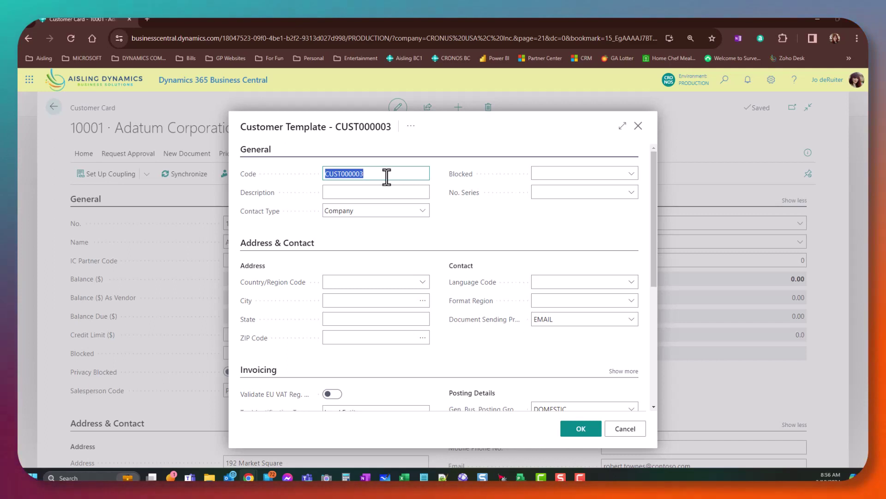
scroll(478, 335, "down", 5)
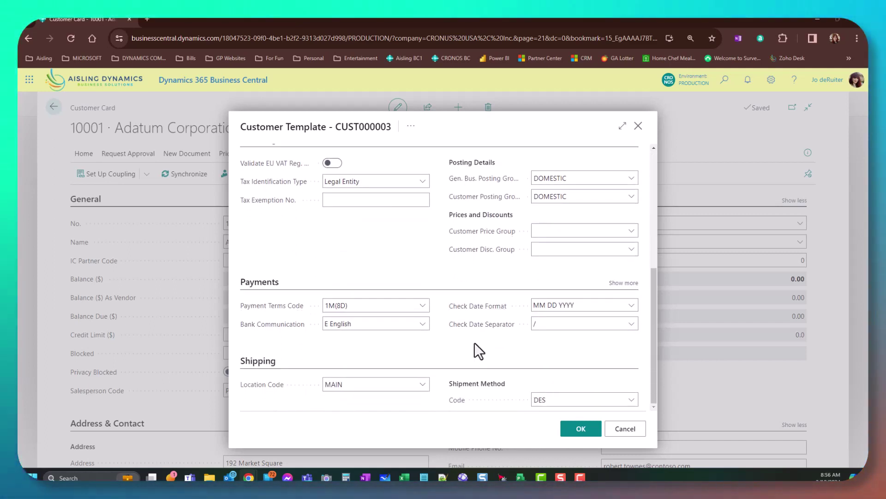
scroll(516, 391, "up", 1)
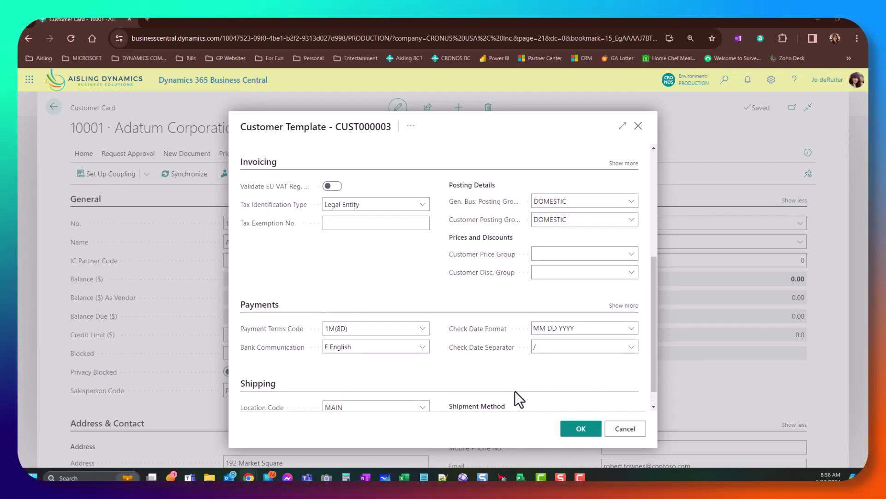
scroll(514, 391, "up", 5)
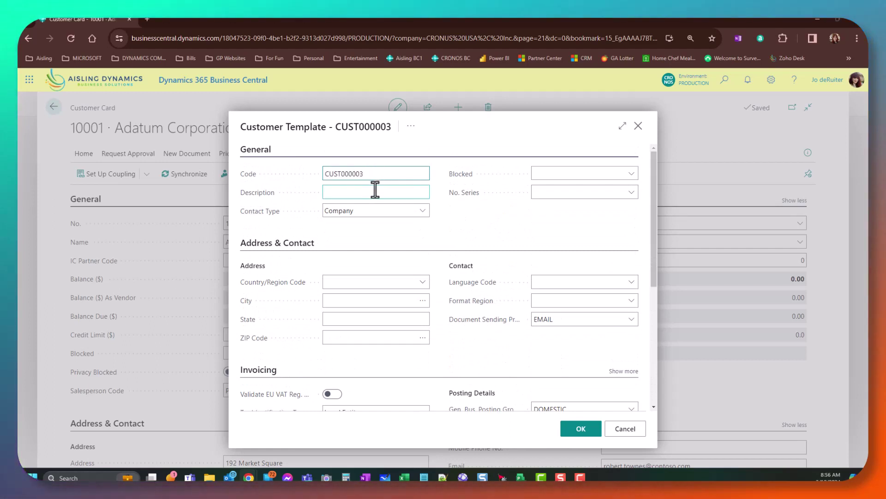
scroll(459, 348, "down", 5)
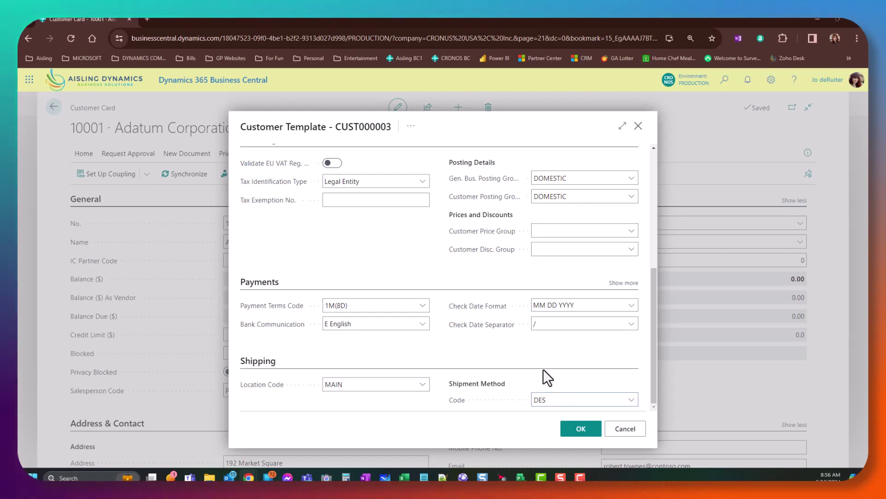
left_click(582, 430)
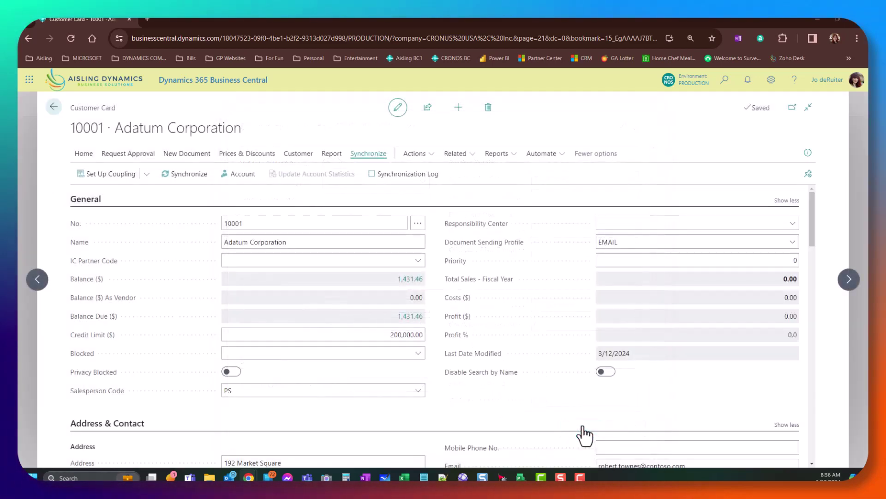
Step: Create a new customer from the CUST000003 template
left_click(458, 110)
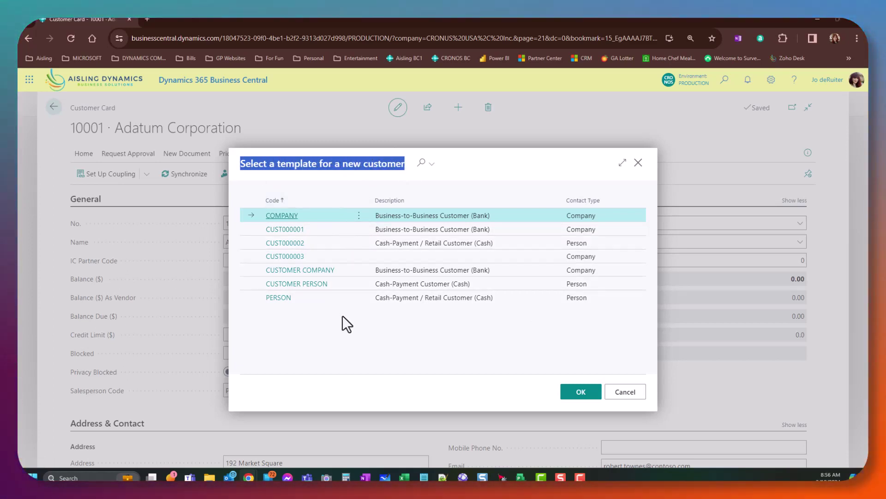
left_click(434, 258)
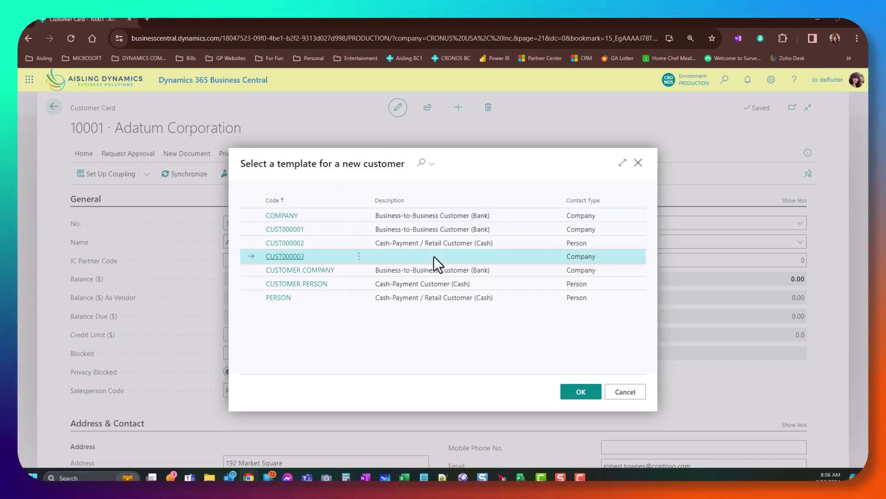
left_click(581, 392)
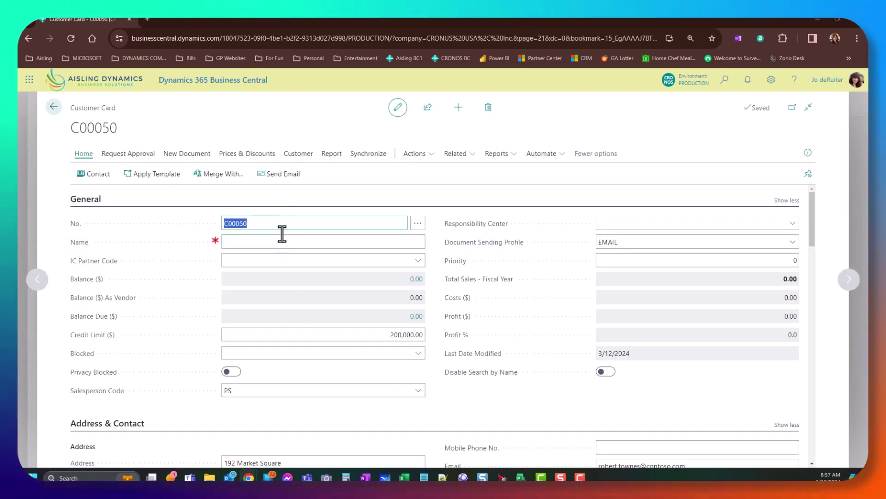
Step: Review the values the template filled in on the new customer card, from the credit limit through invoicing, payments and statistics
left_click(283, 240)
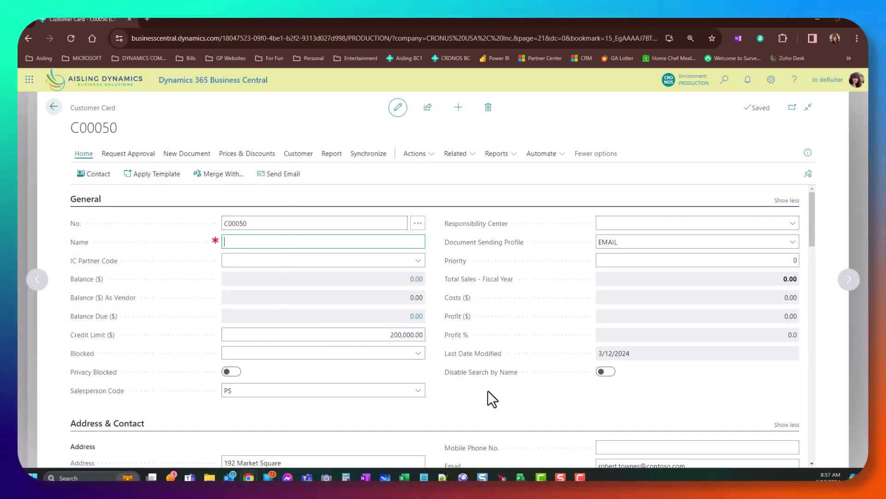
left_click(370, 334)
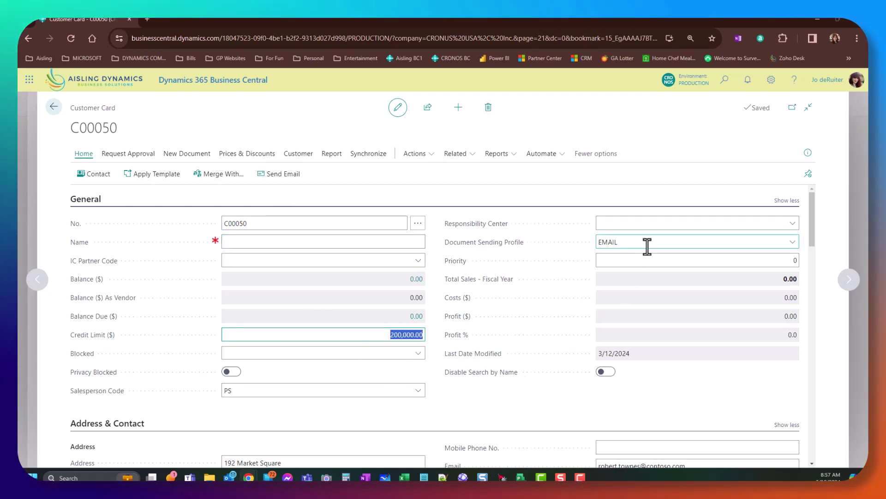
scroll(534, 417, "down", 5)
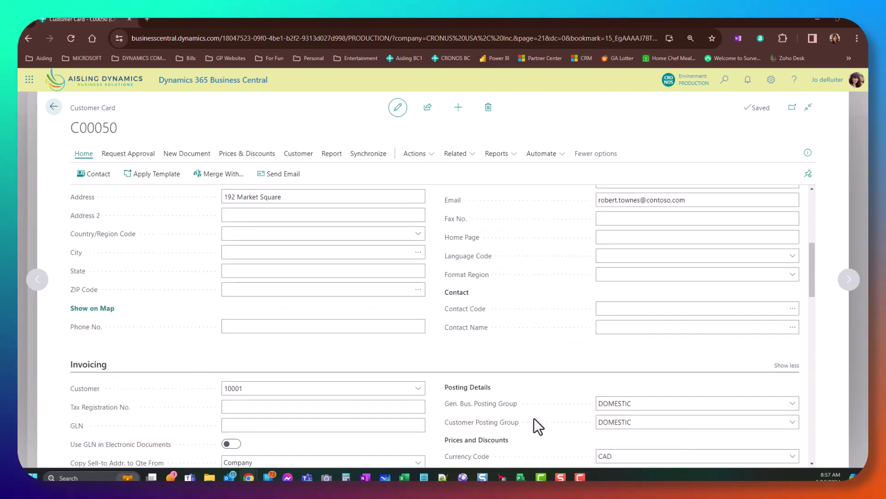
scroll(533, 417, "down", 7)
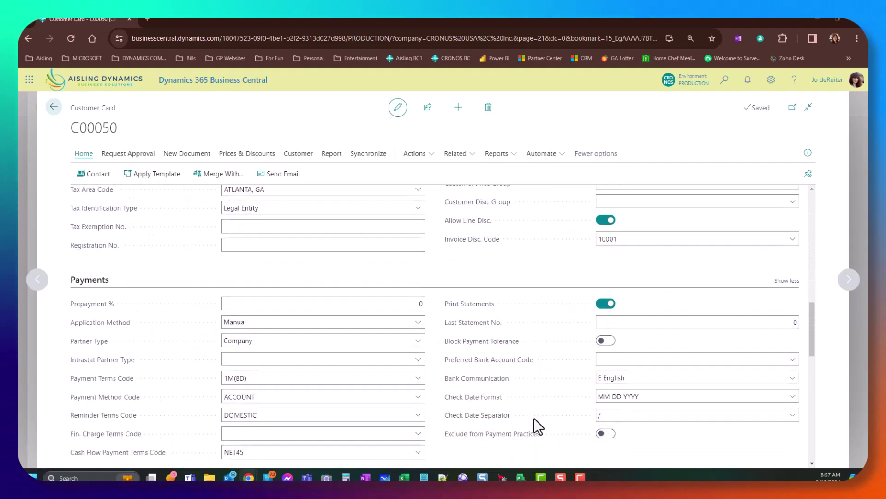
scroll(534, 418, "down", 8)
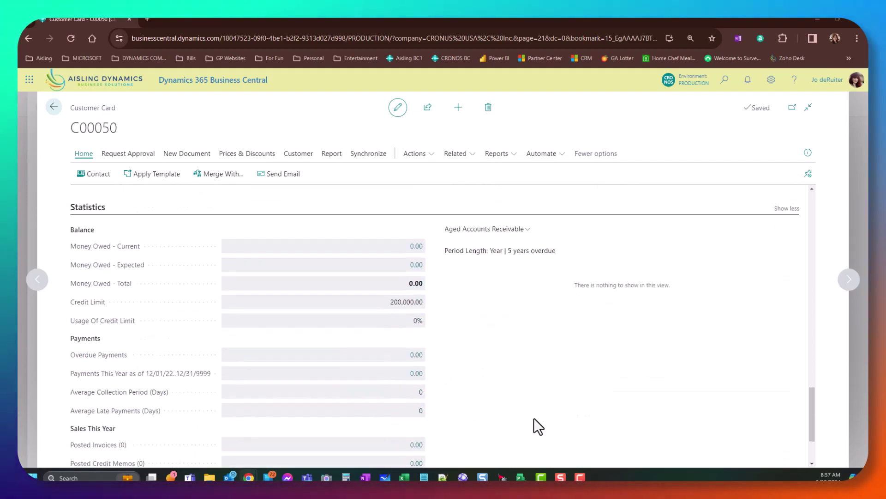
scroll(534, 417, "up", 20)
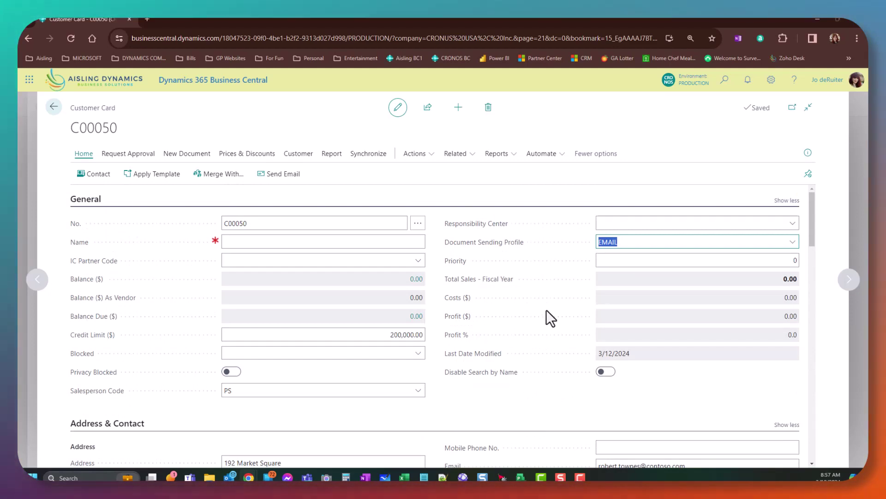
Step: Delete the unnamed customer created from the template, confirming the deletion
left_click(489, 108)
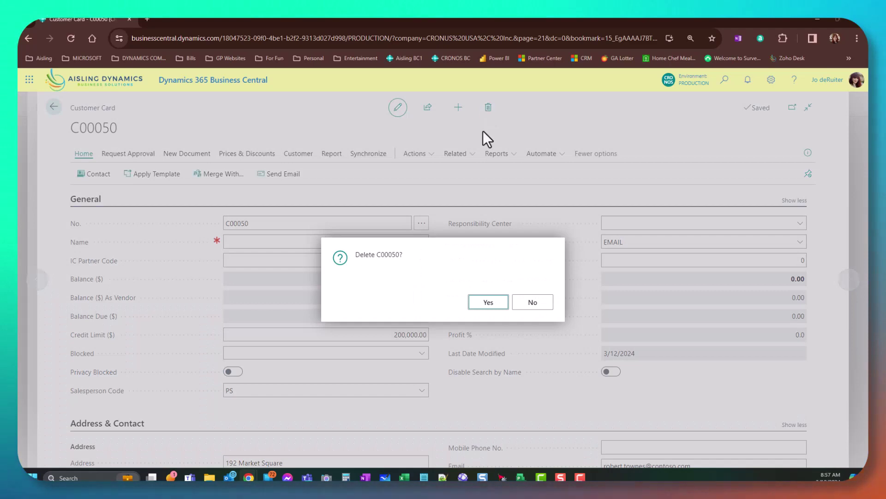
left_click(498, 303)
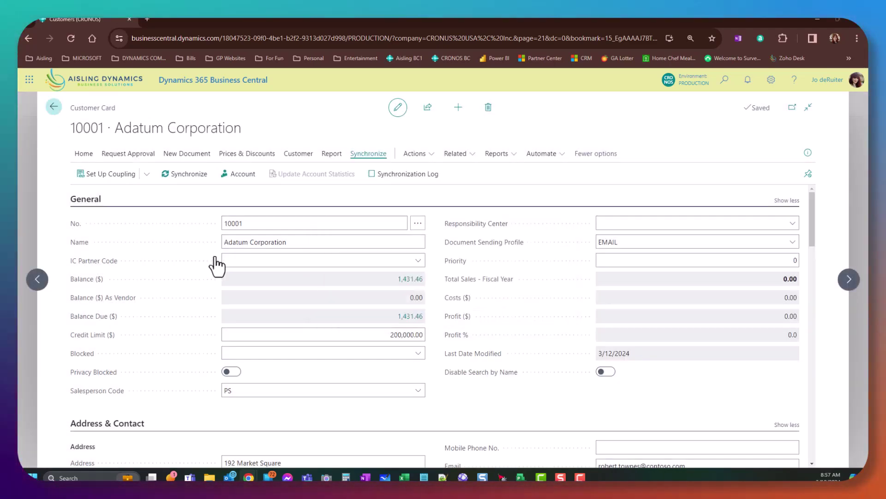
Step: Leave the Adatum Corporation card, go to the vendor list and take a look at the Fabrikam, Inc. vendor card
key("Escape")
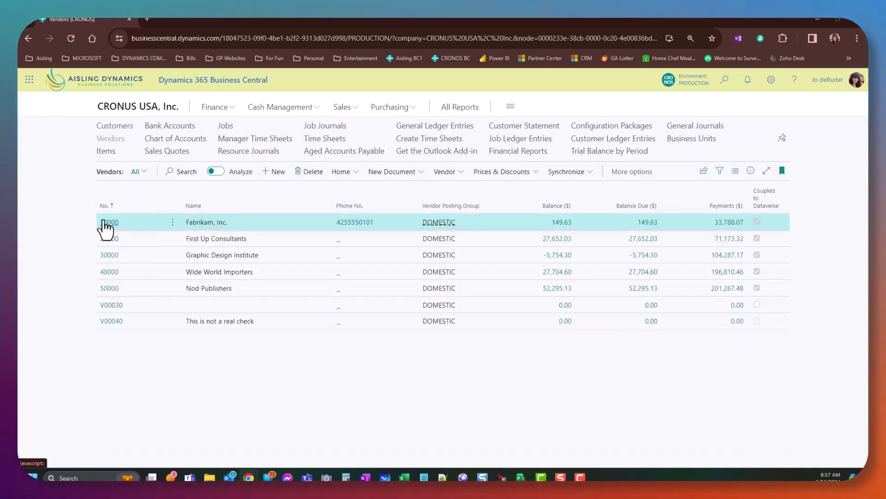
left_click(105, 222)
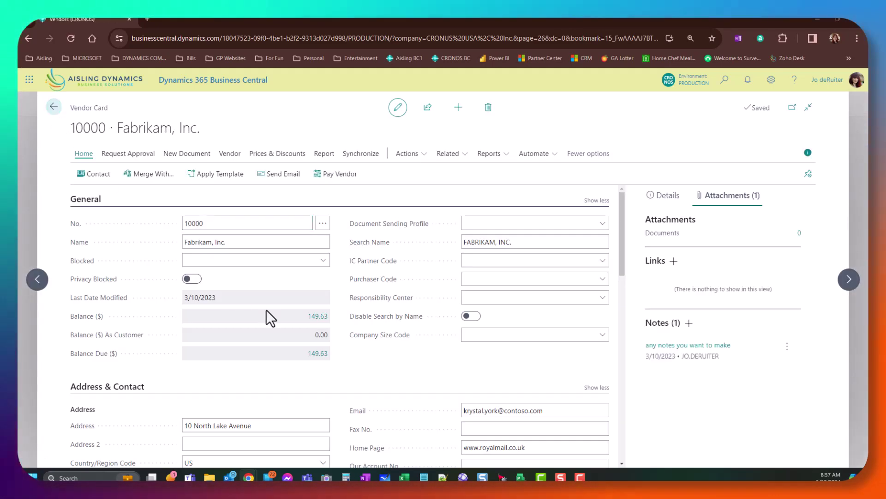
key("Escape")
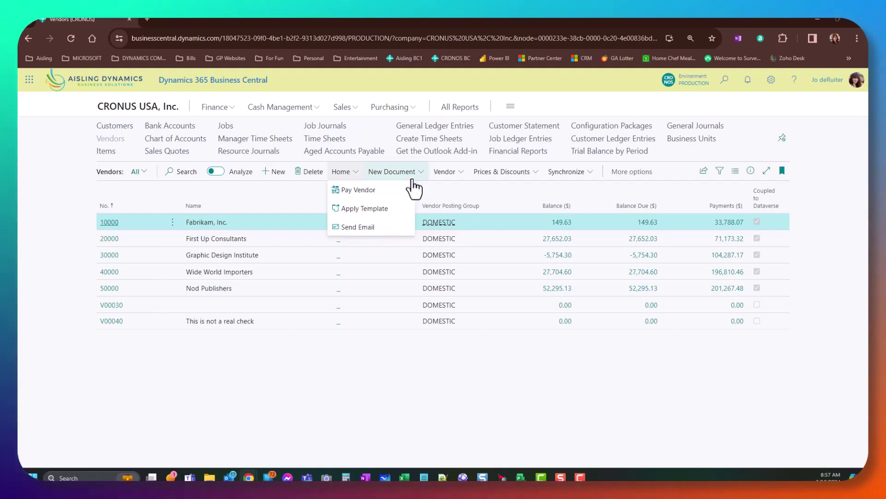
Step: Examine the new document, vendor, prices and discounts, and synchronization actions available for Fabrikam, Inc. in the vendor list
left_click(428, 174)
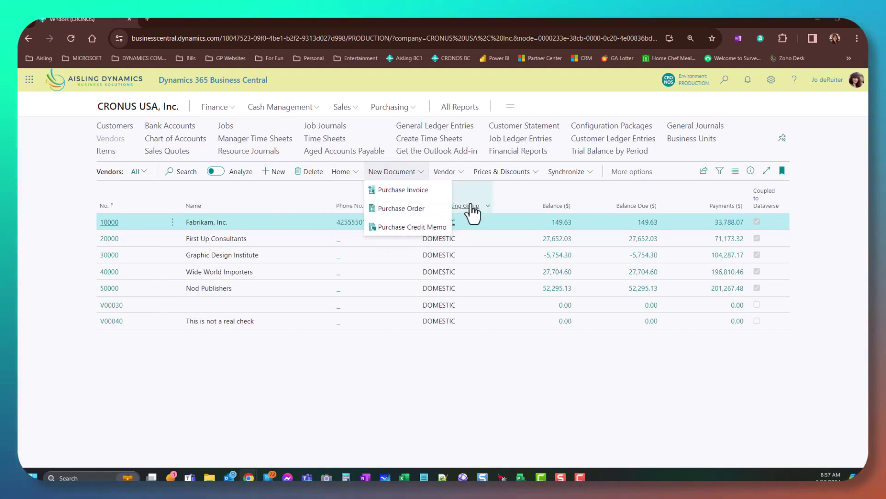
left_click(462, 174)
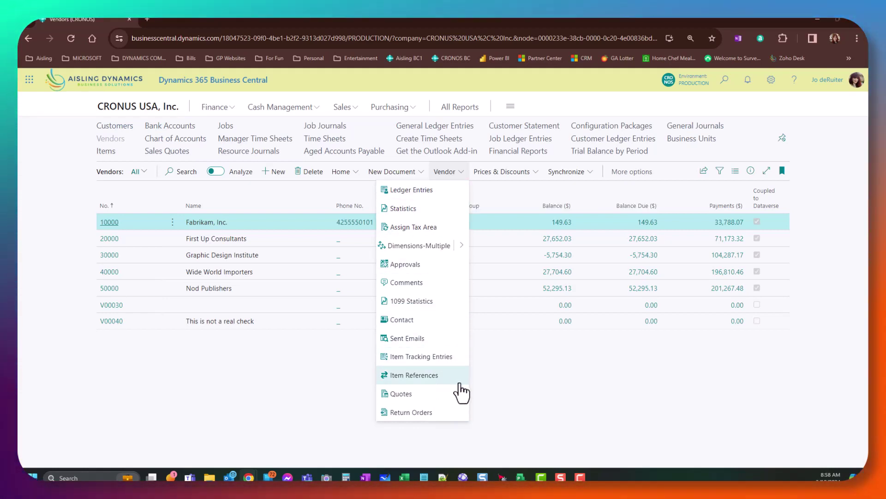
left_click(465, 173)
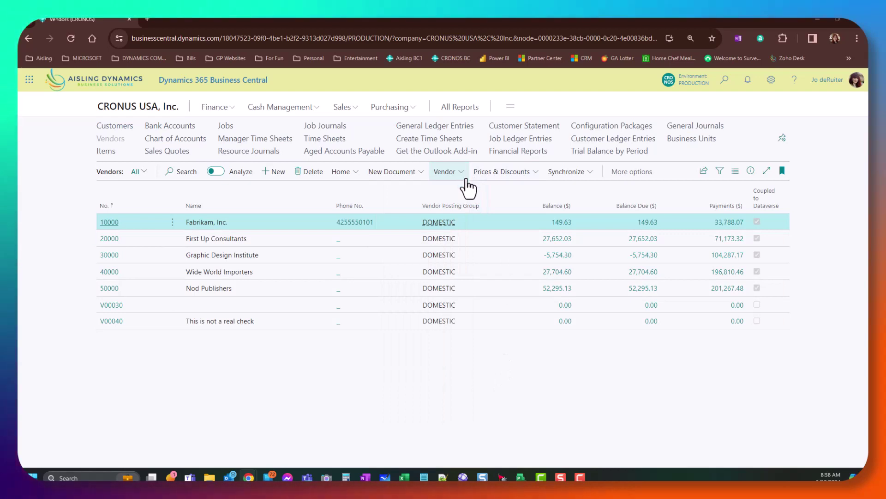
left_click(464, 173)
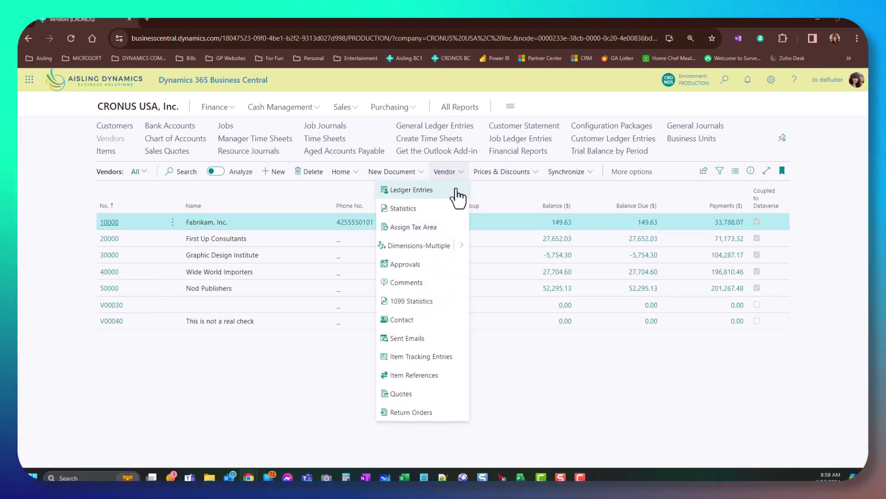
left_click(526, 174)
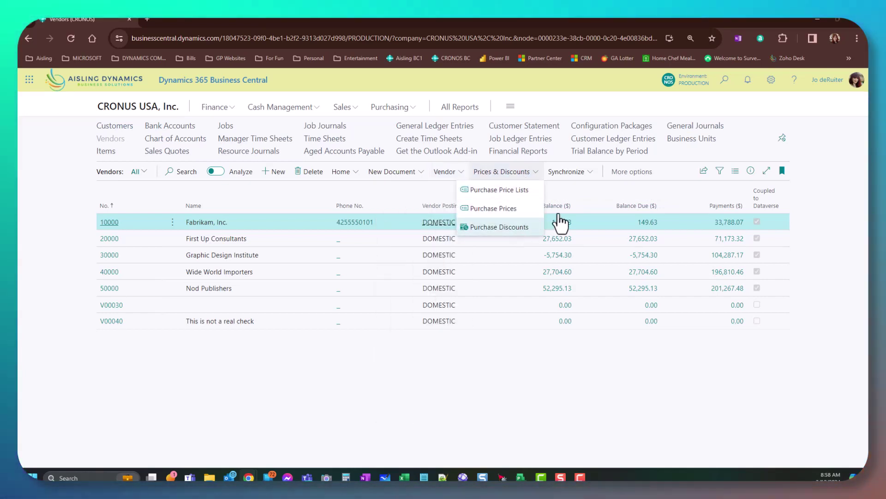
left_click(583, 178)
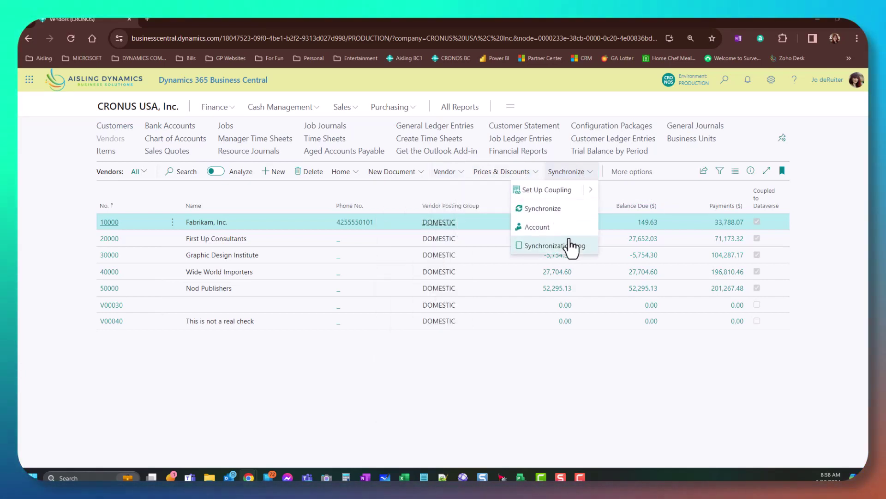
left_click(524, 345)
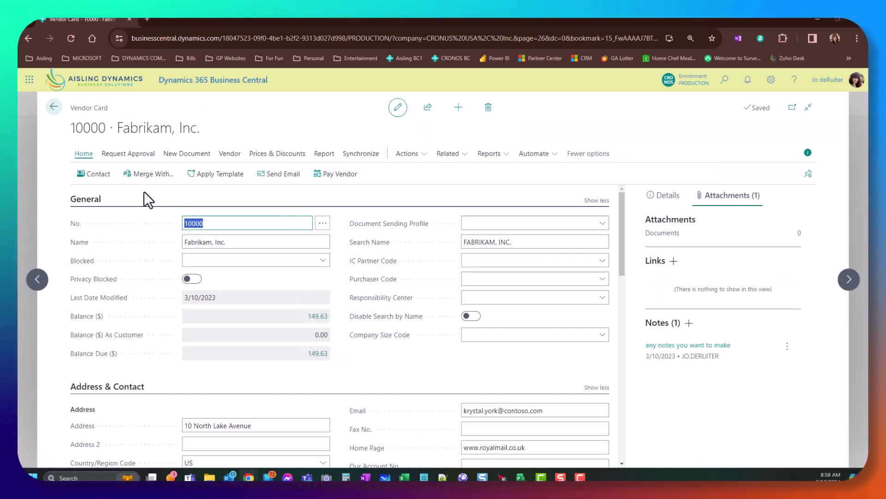
Step: View the contacts linked to the Fabrikam, Inc. vendor card, and check the card's approval, automation and new document options
left_click(91, 174)
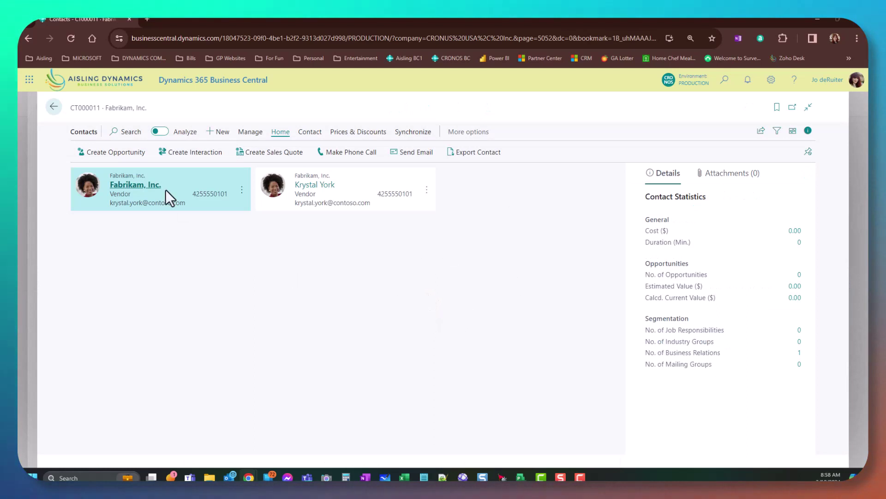
left_click(54, 107)
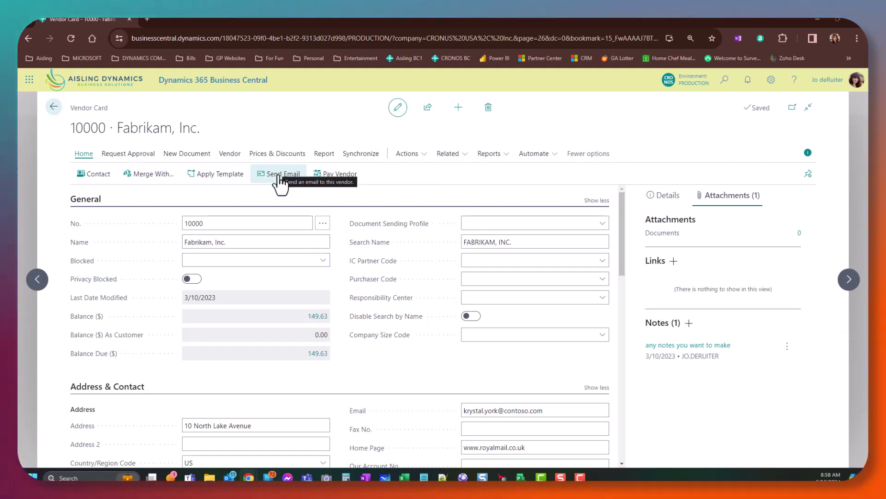
left_click(131, 154)
left_click(555, 157)
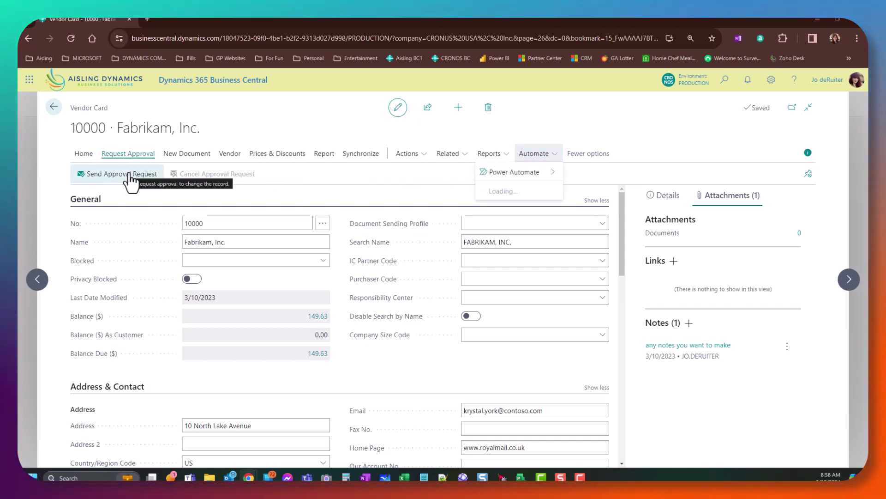
left_click(184, 155)
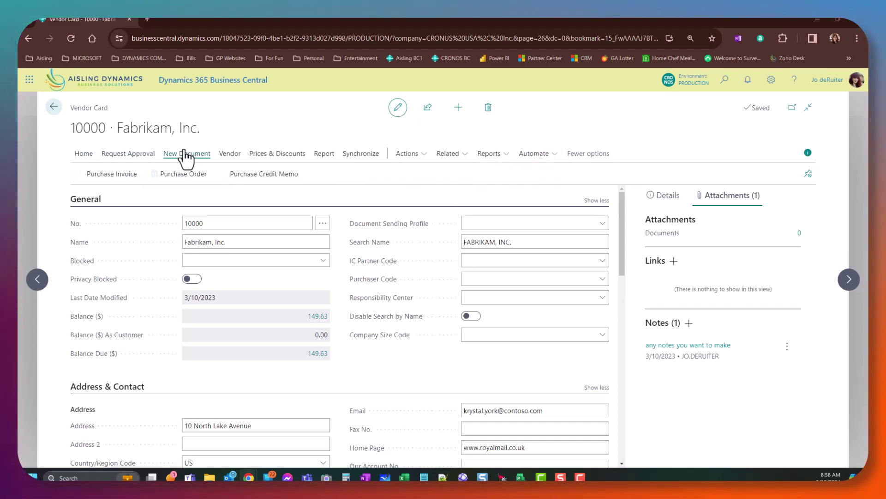
Step: Add a default dimension CUSTOMERGROUP with the value SMALL to the Fabrikam, Inc. vendor and return to the vendor card
left_click(239, 156)
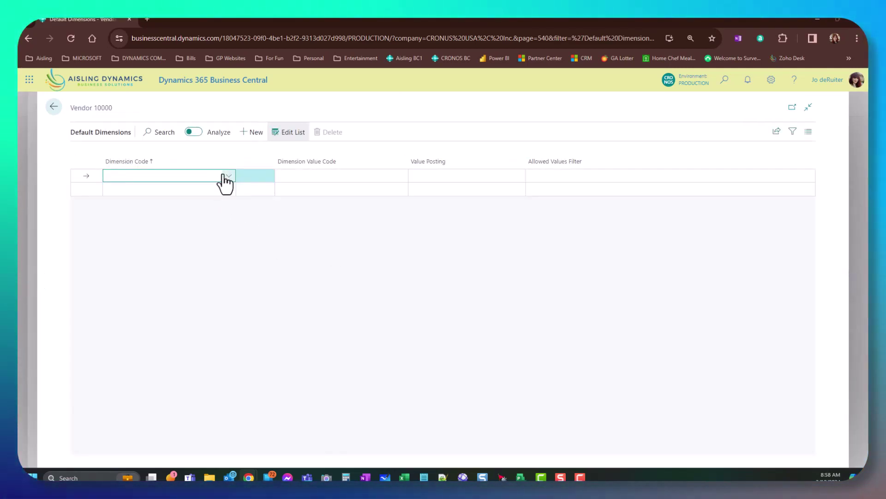
left_click(227, 177)
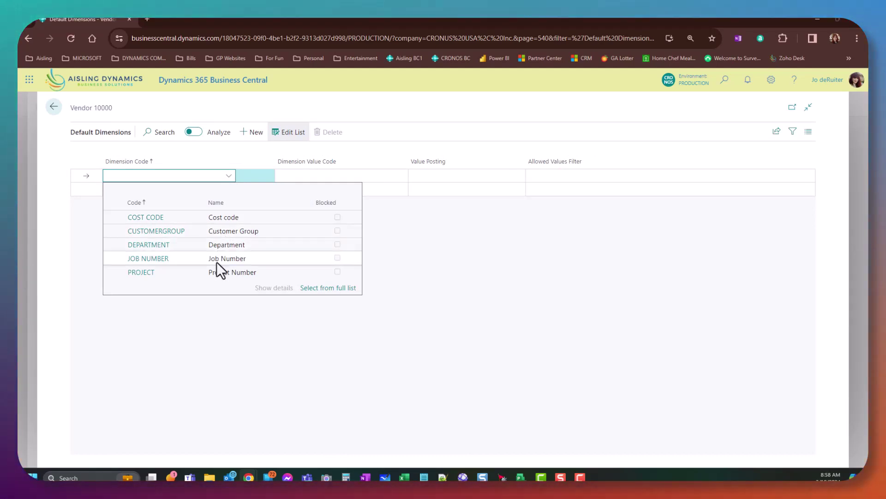
left_click(223, 230)
left_click(355, 176)
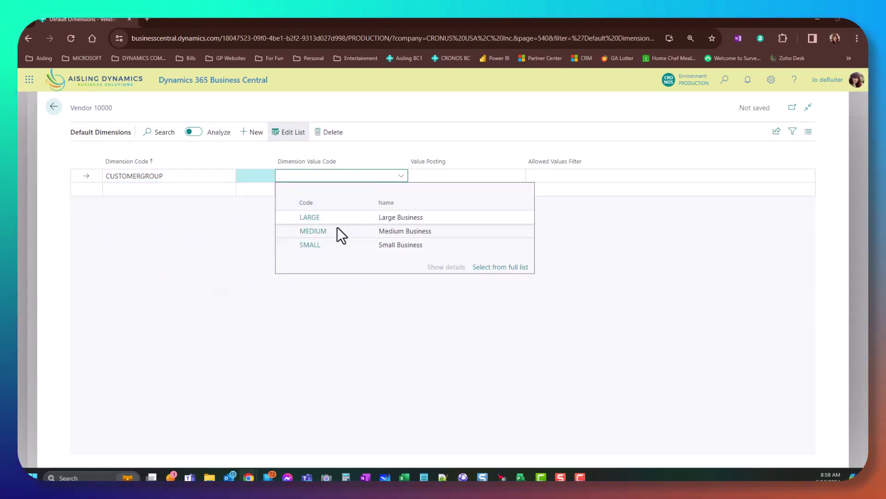
left_click(334, 245)
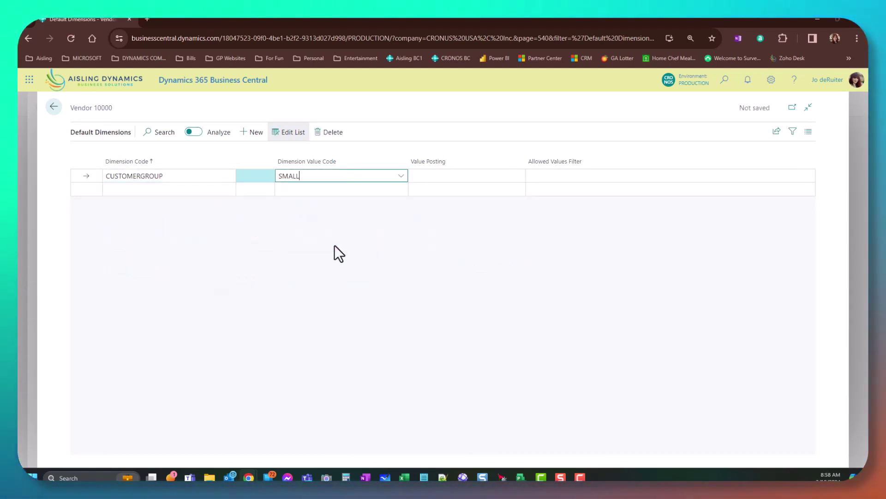
left_click(53, 107)
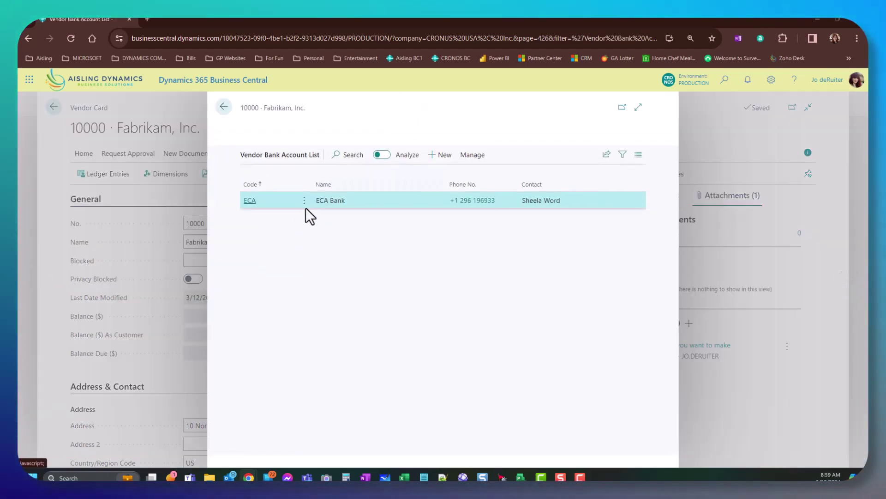
Step: View the ECA bank account card of Fabrikam, Inc., and check the vendor's document layouts
left_click(250, 201)
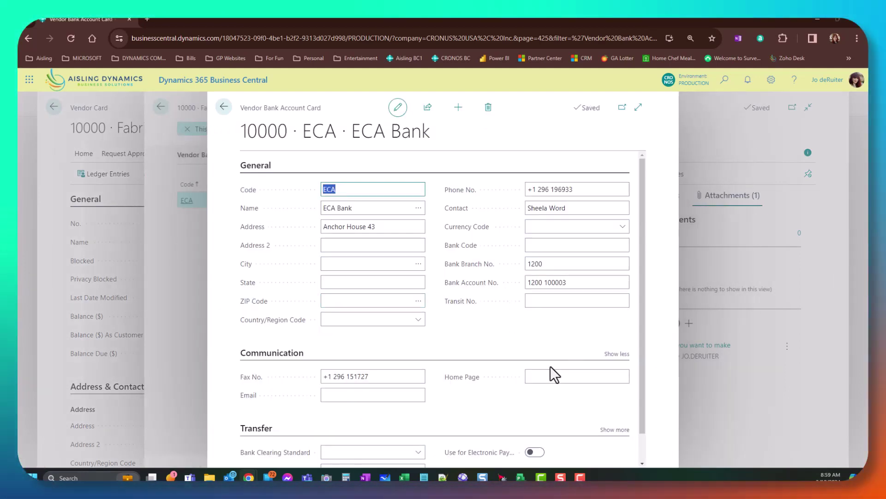
left_click(225, 109)
left_click(224, 108)
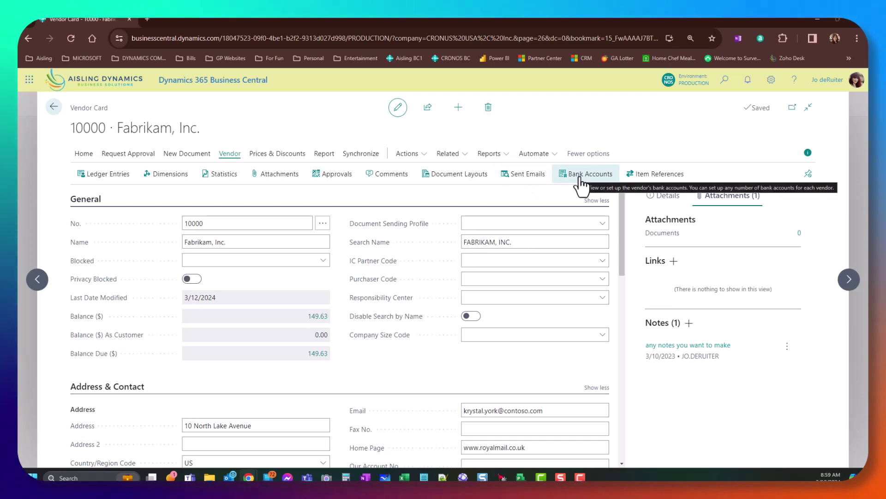
left_click(480, 174)
left_click(636, 125)
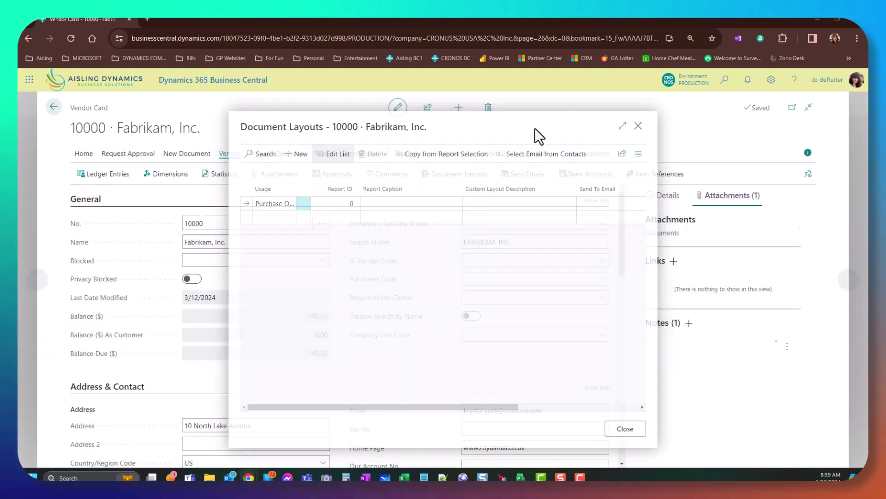
Step: Examine the prices and discounts, report, synchronization and further actions available on the Fabrikam, Inc. vendor card
left_click(272, 155)
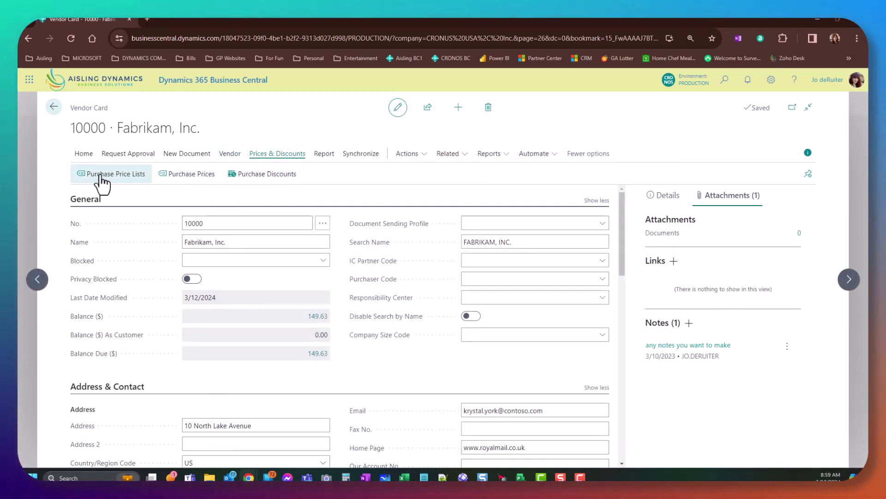
left_click(334, 157)
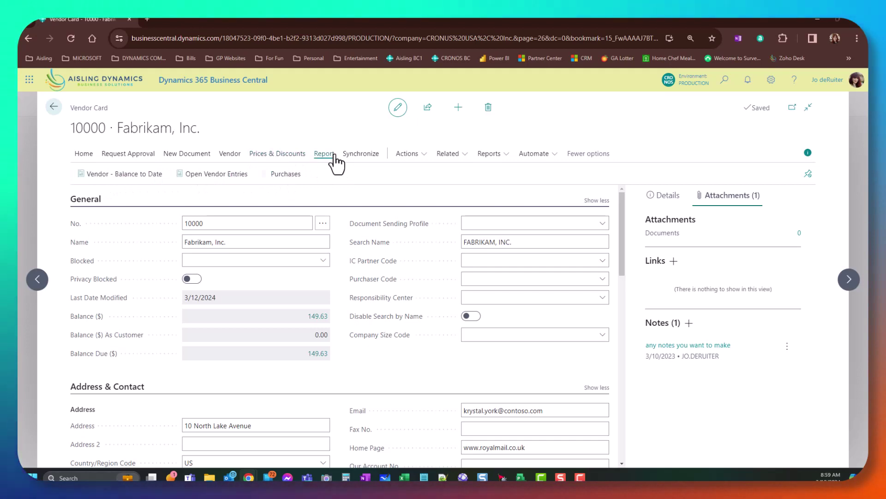
left_click(357, 156)
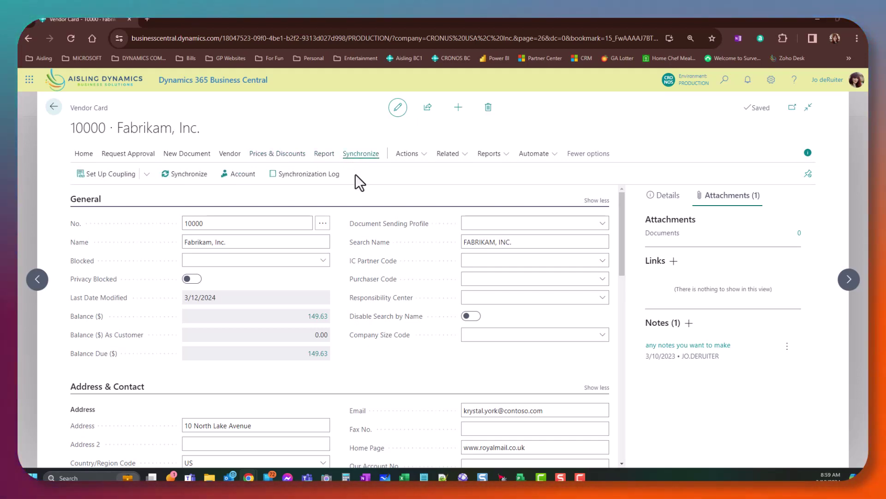
left_click(423, 157)
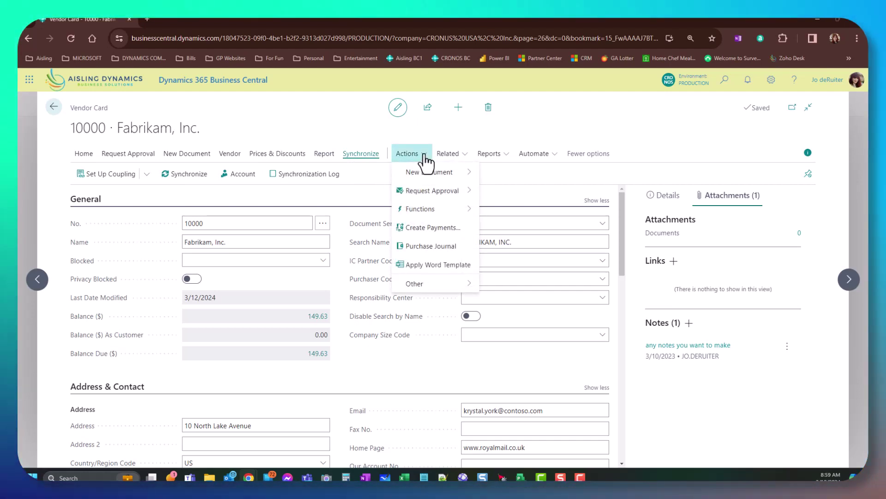
mouse_move(427, 211)
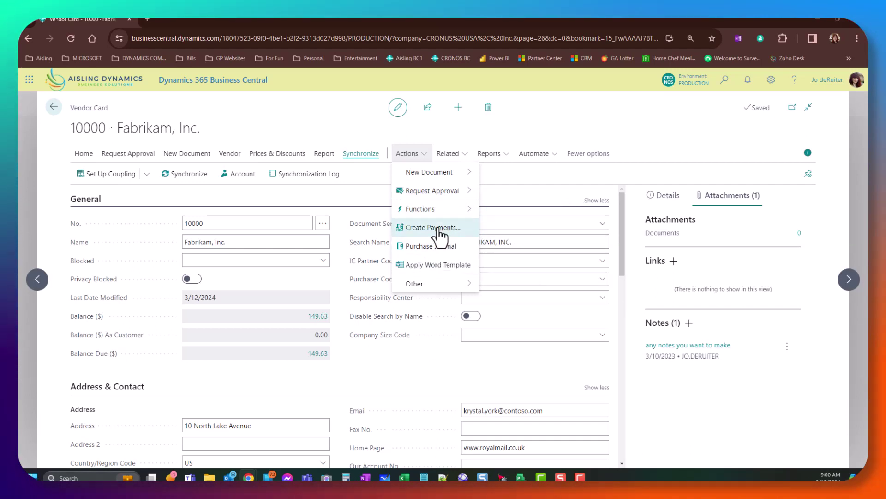
mouse_move(443, 289)
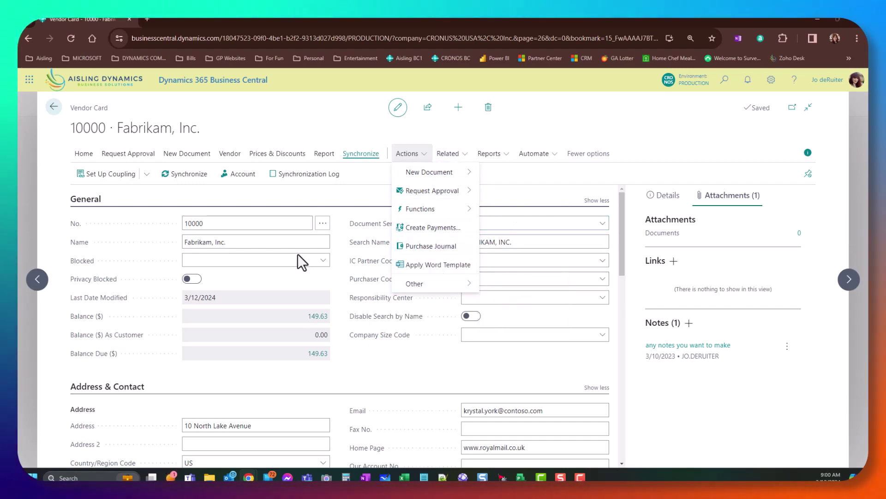
left_click(675, 138)
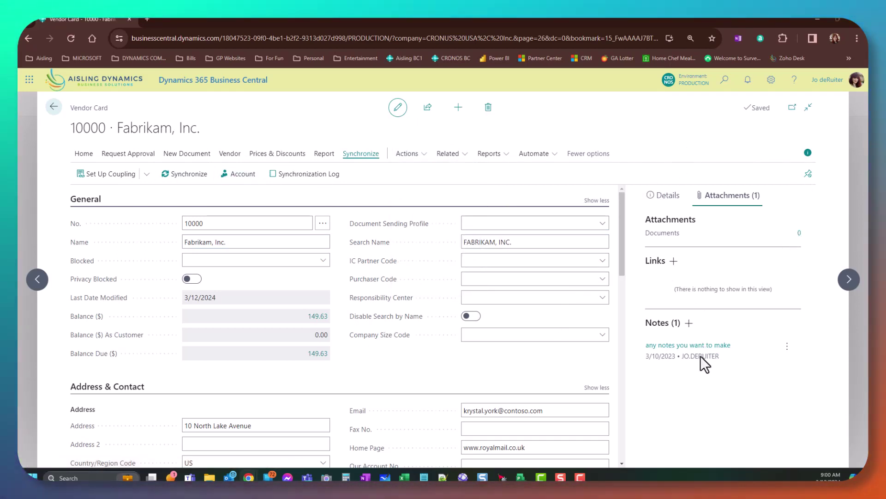
Step: Review the vendor statistics, the ledger entries behind the Payments ($) amount, and the buy-from vendor history of Fabrikam, Inc
left_click(668, 198)
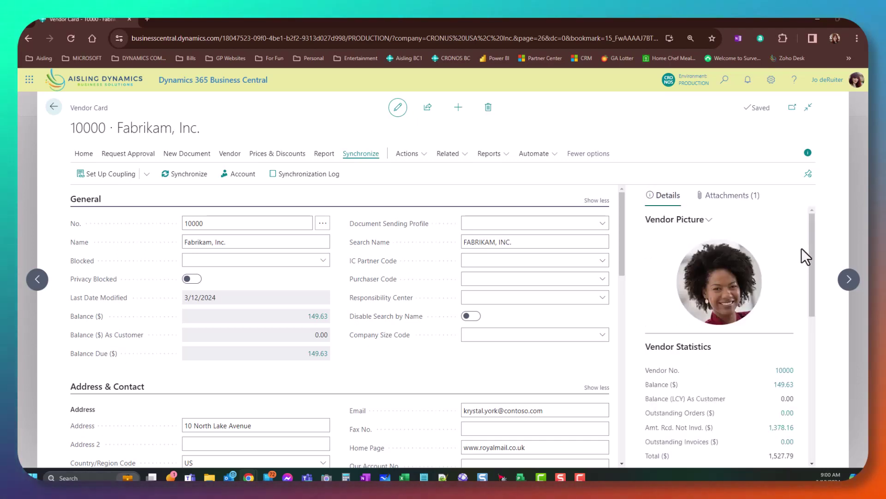
left_click_drag(809, 239, 808, 289)
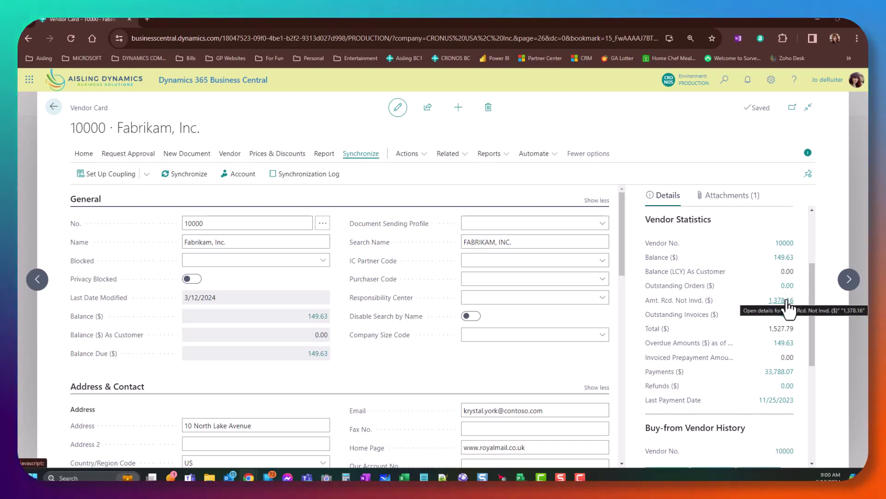
left_click_drag(813, 310, 804, 342)
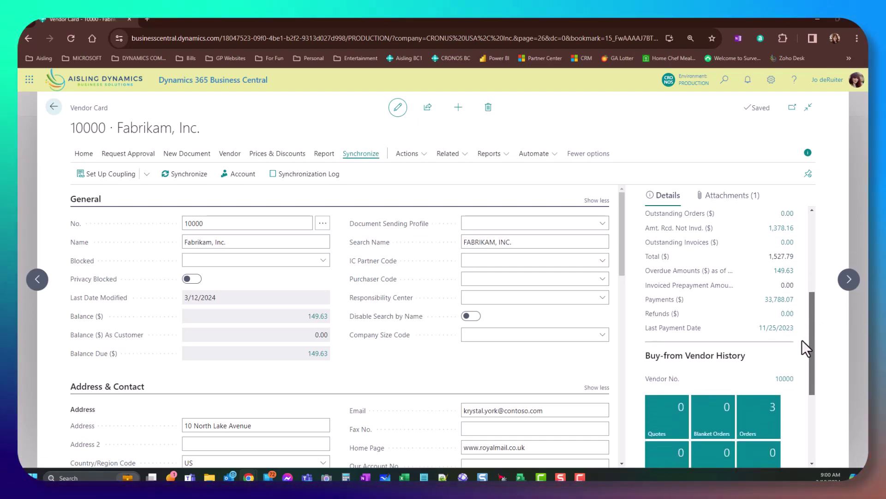
left_click(778, 299)
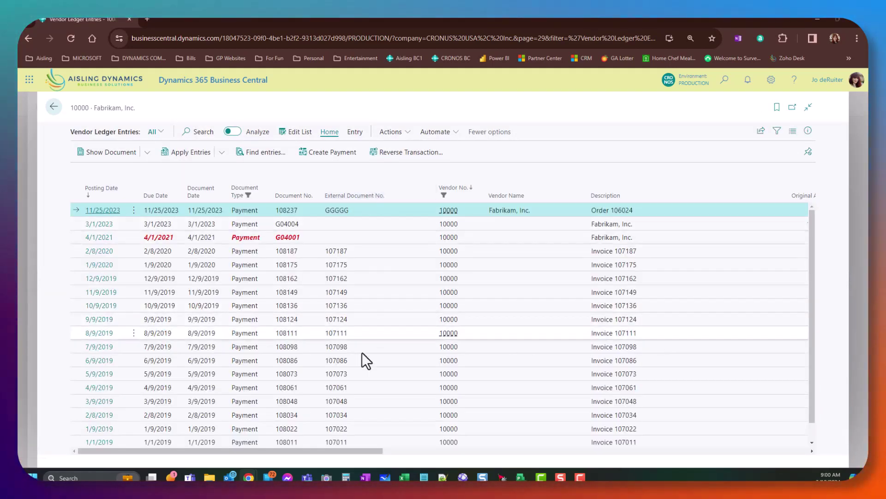
scroll(360, 370, "down", 1)
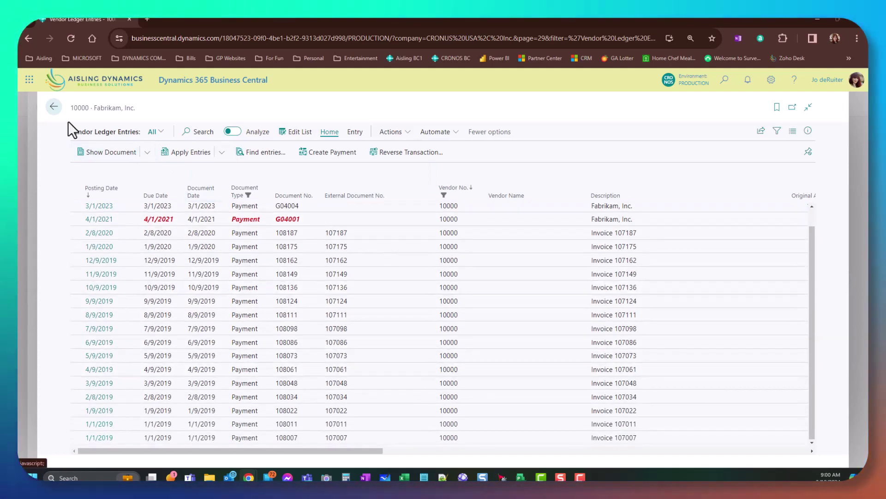
left_click(54, 108)
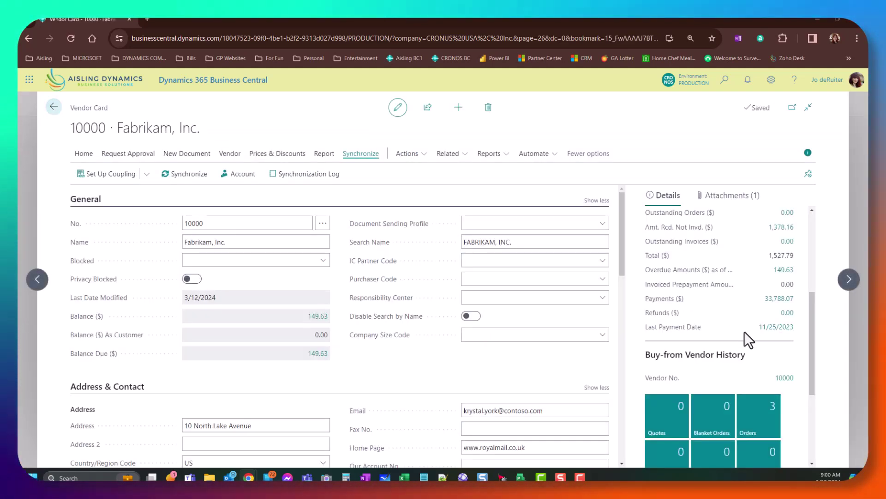
scroll(744, 331, "down", 4)
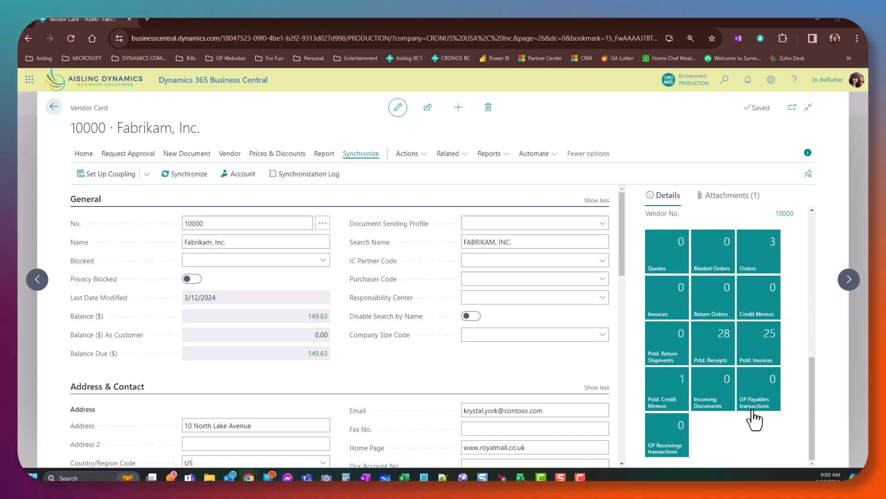
Step: Hide the FactBox pane on the vendor card and view the ledger entries behind the Balance ($) amount
left_click(808, 155)
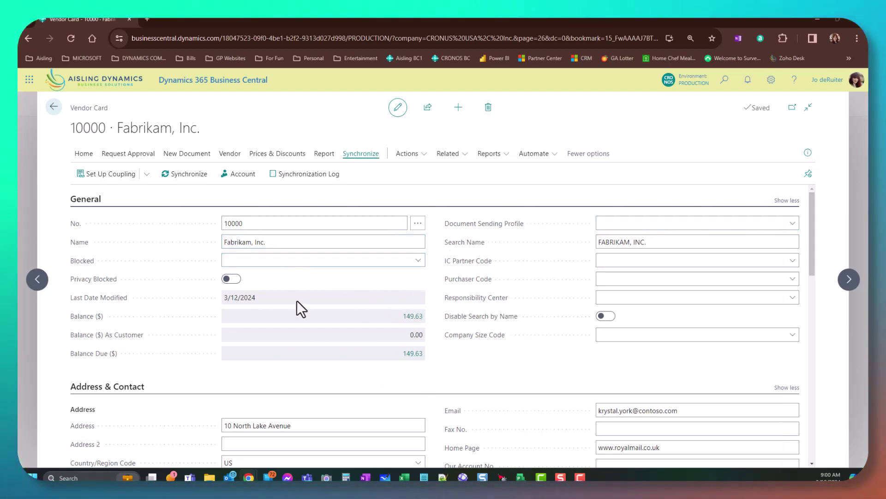
left_click(412, 316)
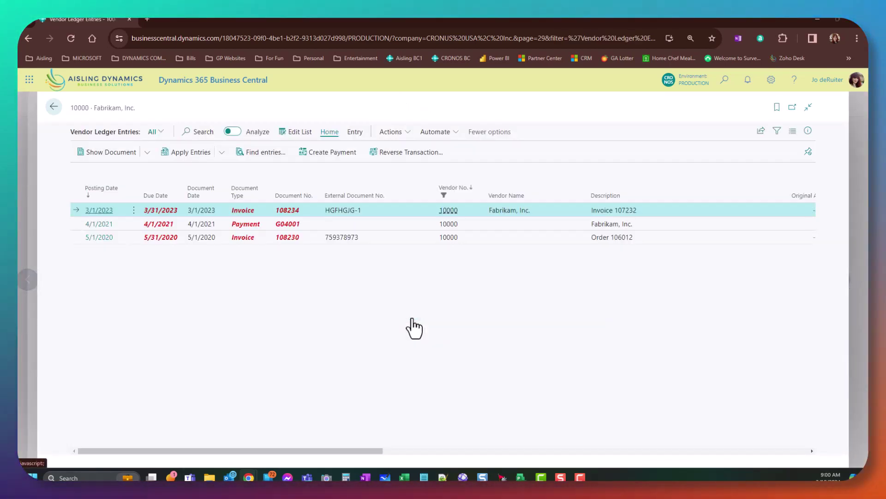
left_click(54, 107)
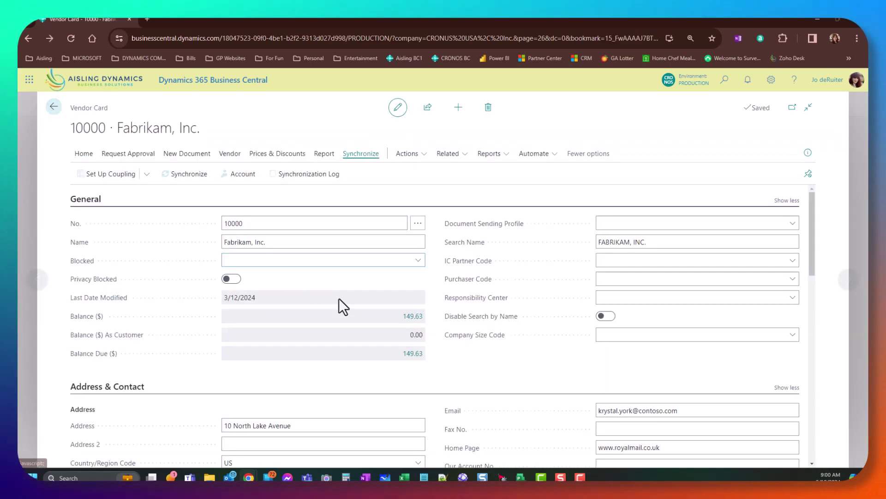
Step: Set the vendor's Document Sending Profile to EMAIL, and check the Name and IC Partner Code fields
left_click(793, 224)
left_click(746, 276)
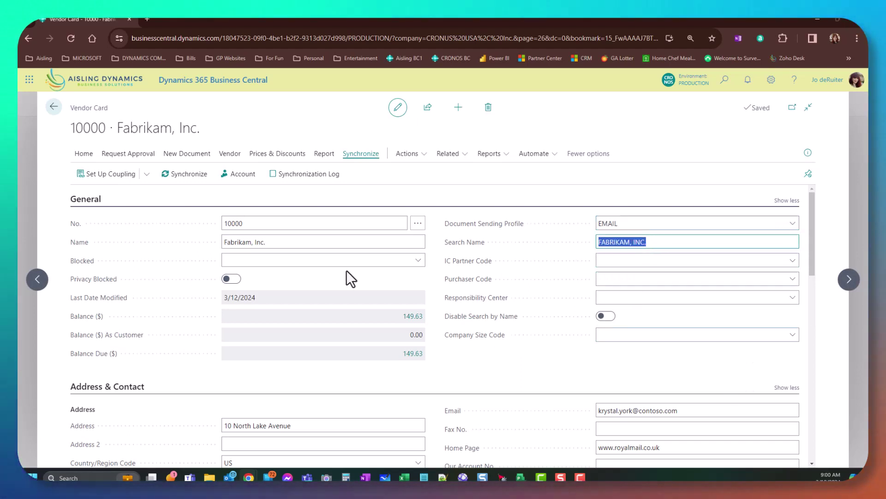
left_click(294, 242)
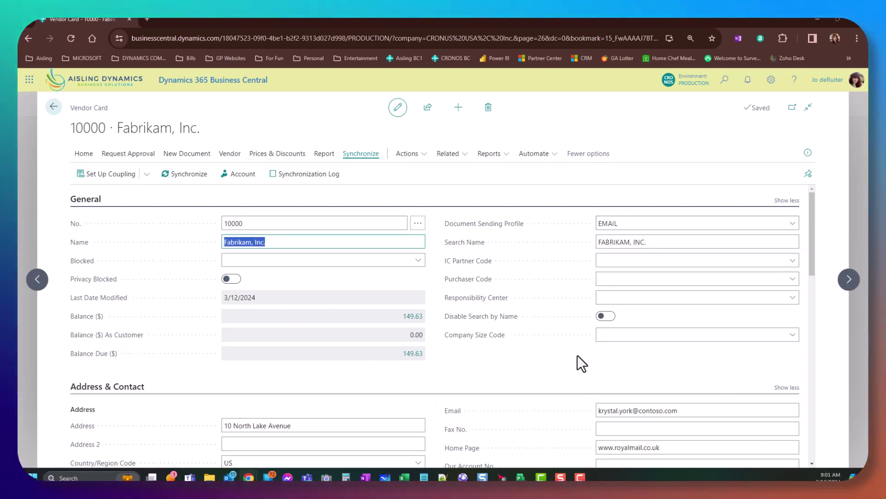
left_click(694, 261)
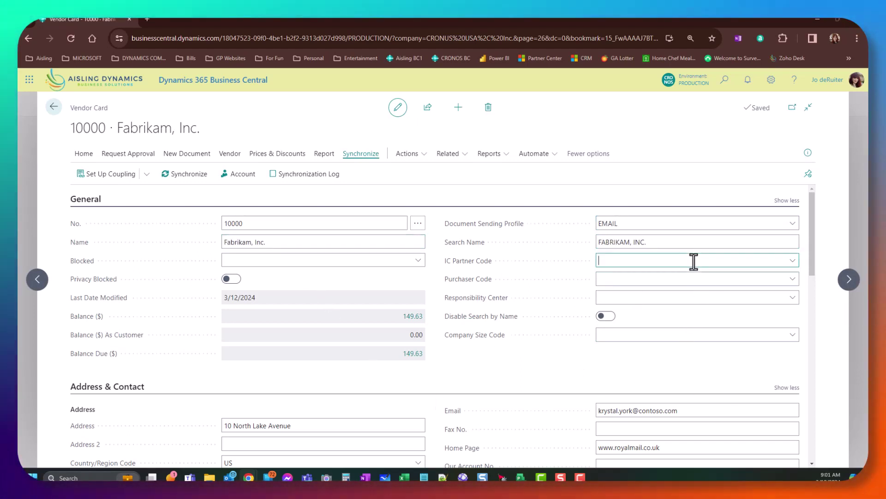
left_click(450, 379)
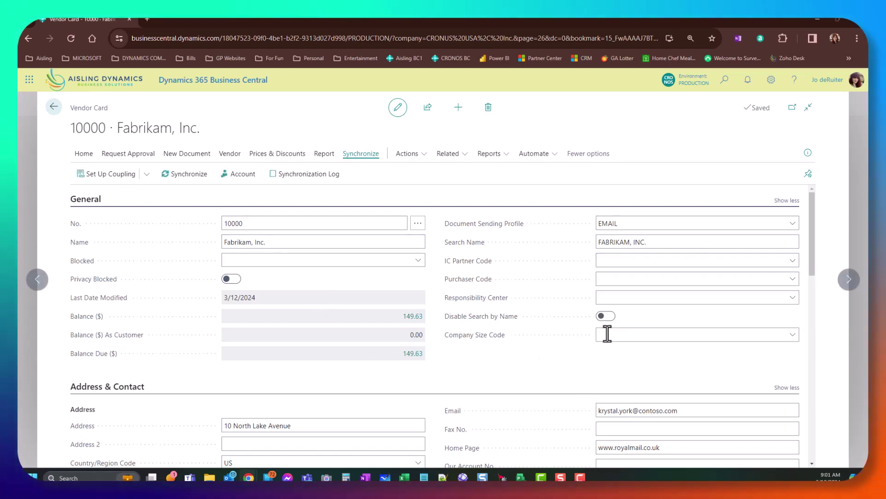
Step: Set the vendor's Purchaser Code to AH and check the available responsibility centers without choosing one
left_click(792, 279)
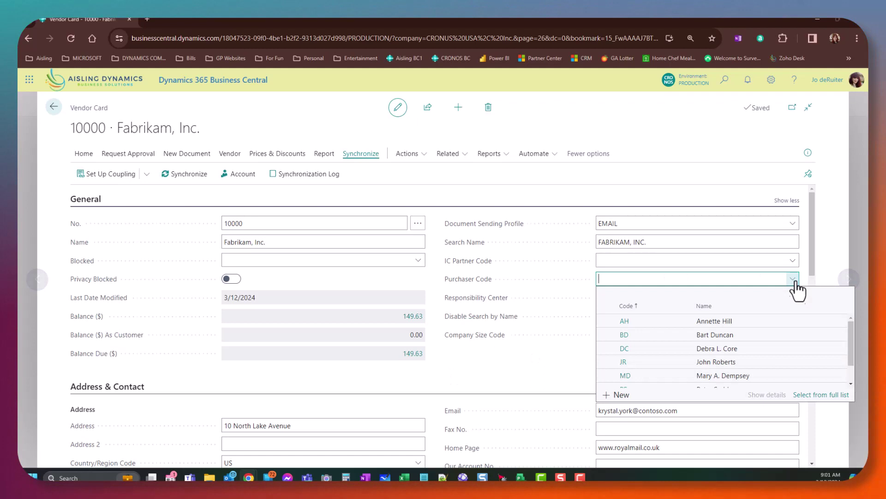
left_click(792, 318)
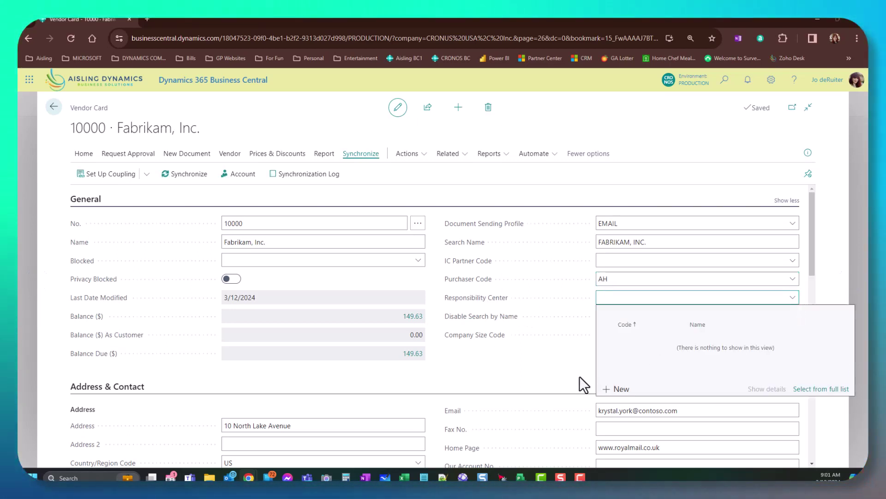
left_click(564, 371)
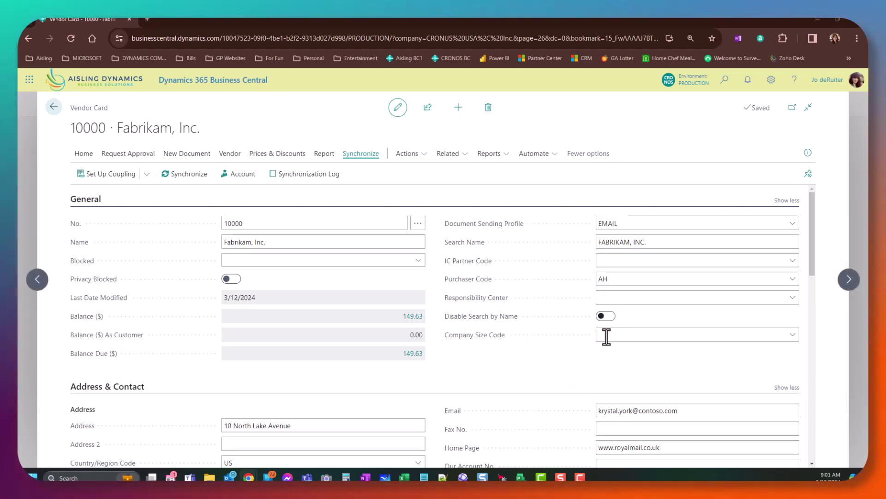
Step: Check the available company size codes without choosing one, and continue to the Address & Contact section
left_click(794, 335)
left_click(794, 335)
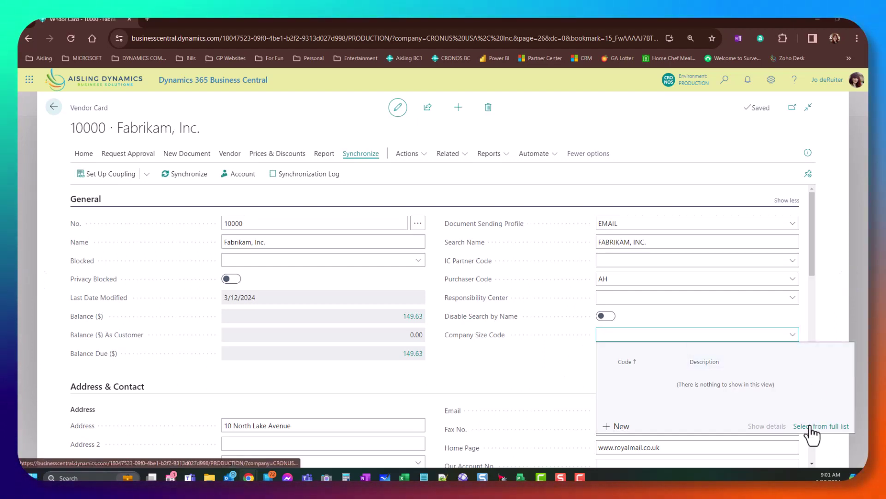
left_click(542, 358)
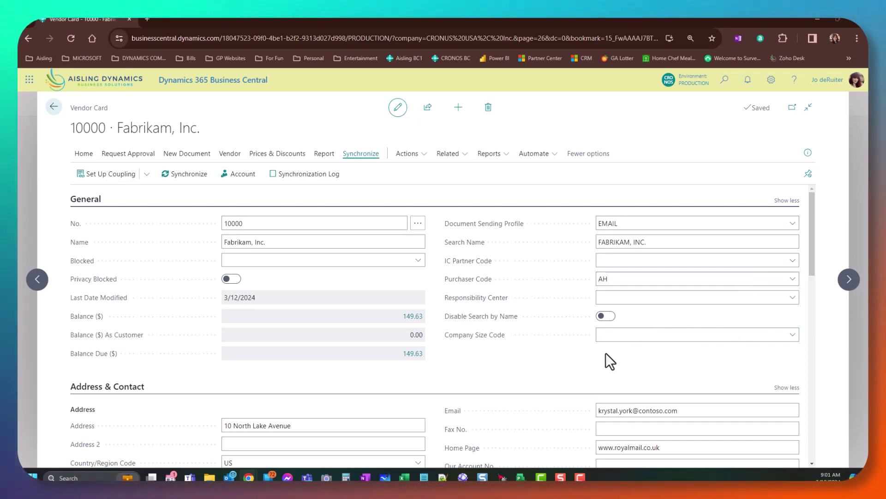
scroll(576, 355, "down", 1)
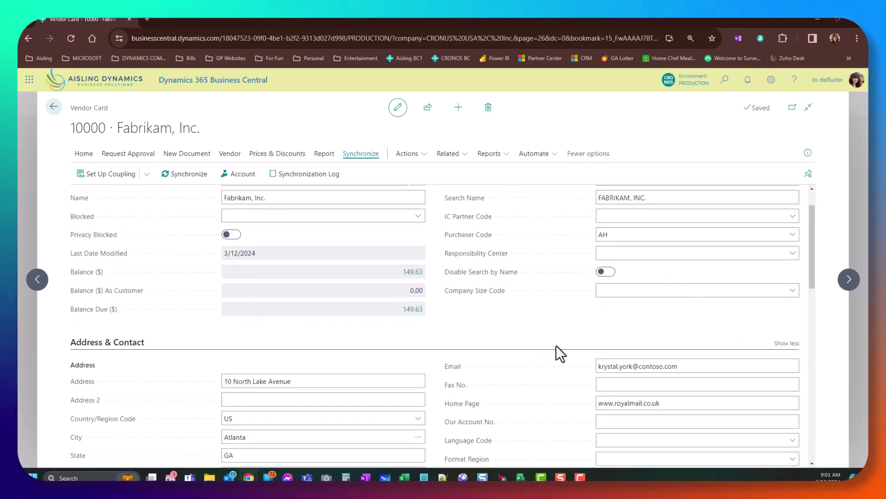
Step: Check the available language codes and format regions in the Address & Contact section without choosing any
scroll(556, 352, "down", 3)
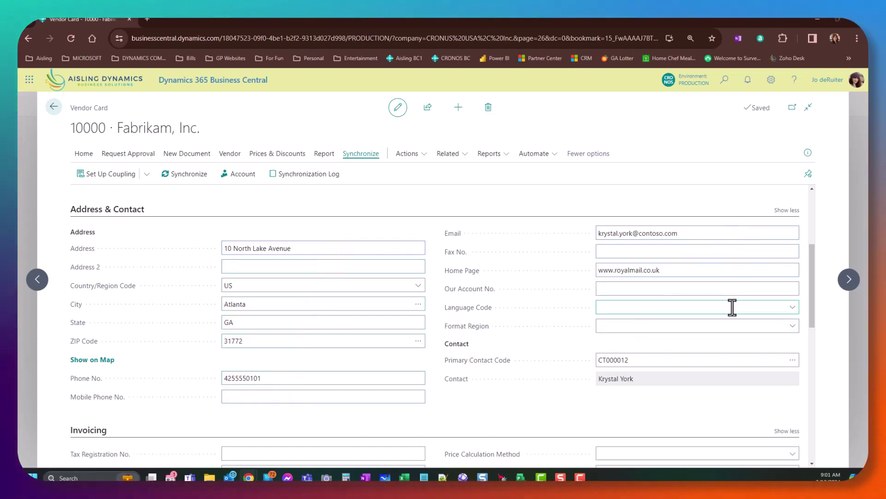
left_click(794, 307)
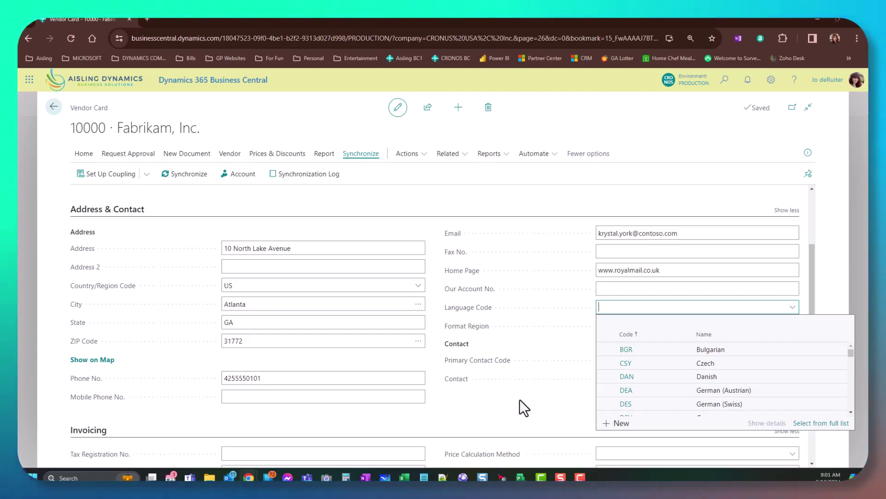
left_click(519, 400)
left_click(793, 326)
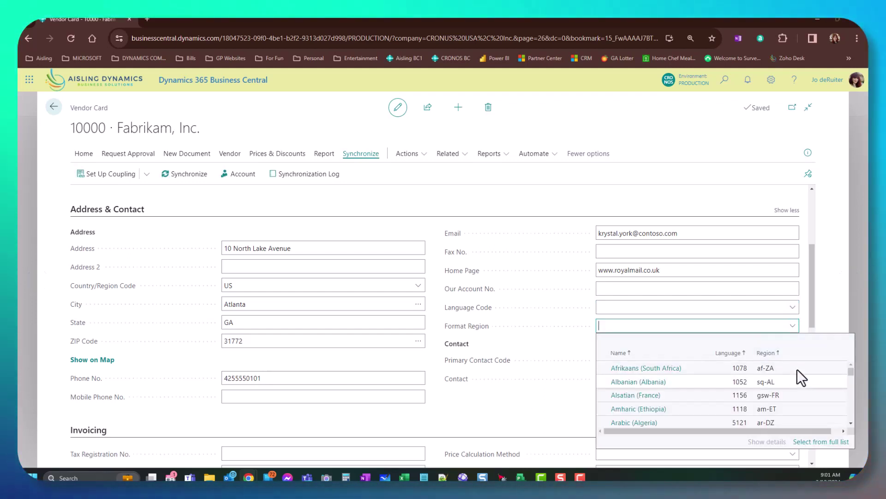
left_click(547, 414)
Step: View the vendor's contacts behind the Primary Contact Code, keep the current contact, and check the Home Page field
left_click(662, 364)
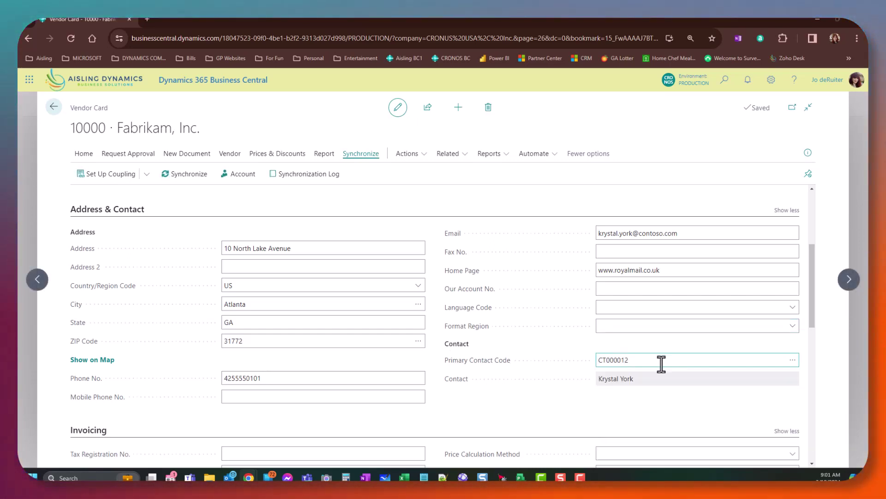
double_click(671, 358)
left_click(797, 362)
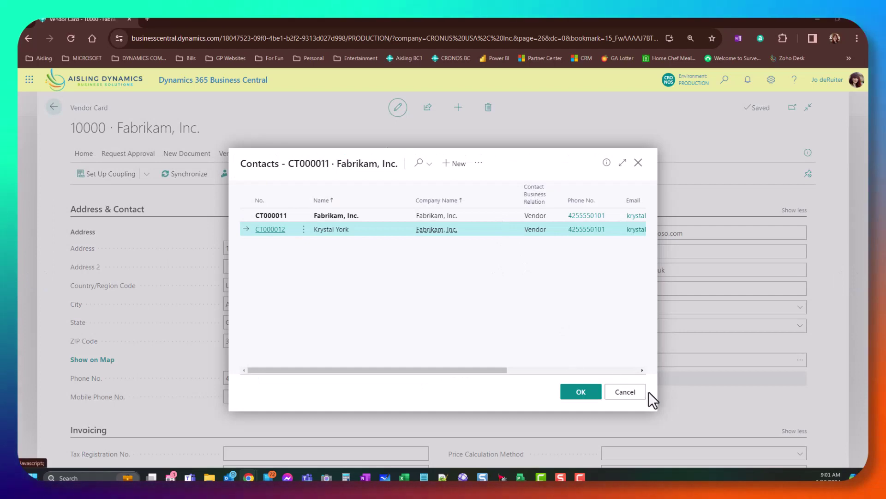
left_click(587, 394)
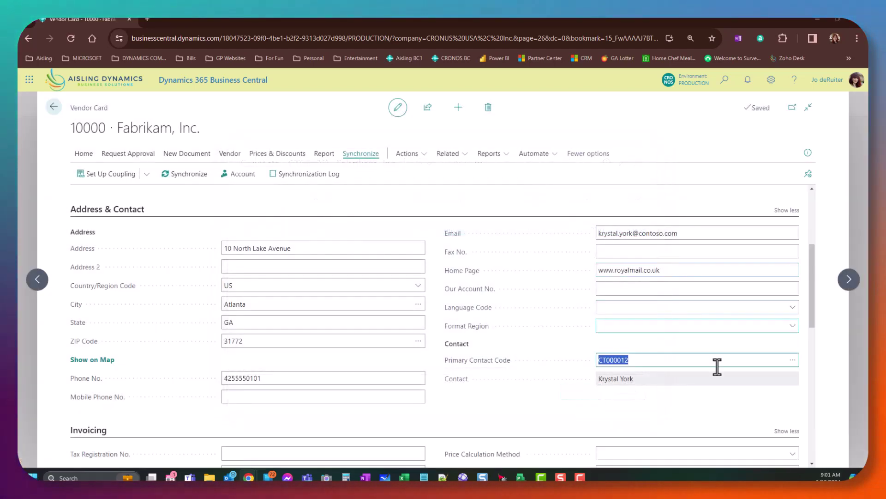
left_click(697, 268)
Step: Check the Tax Registration No. field under Invoicing and the Federal ID No. field under Payments
scroll(646, 406, "down", 3)
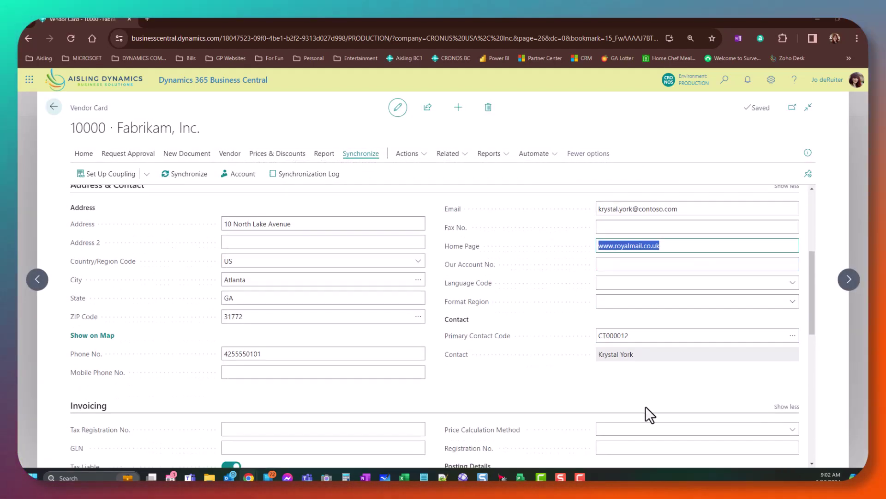
scroll(559, 386, "down", 1)
left_click(257, 325)
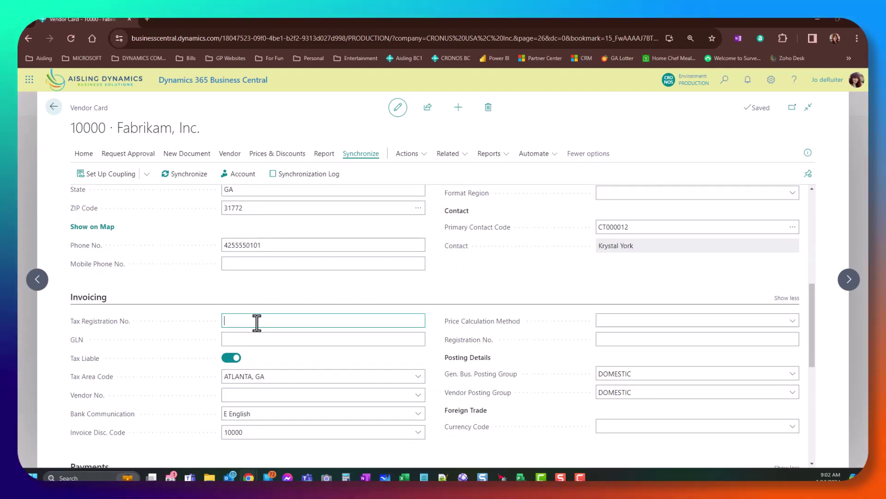
scroll(258, 322, "down", 4)
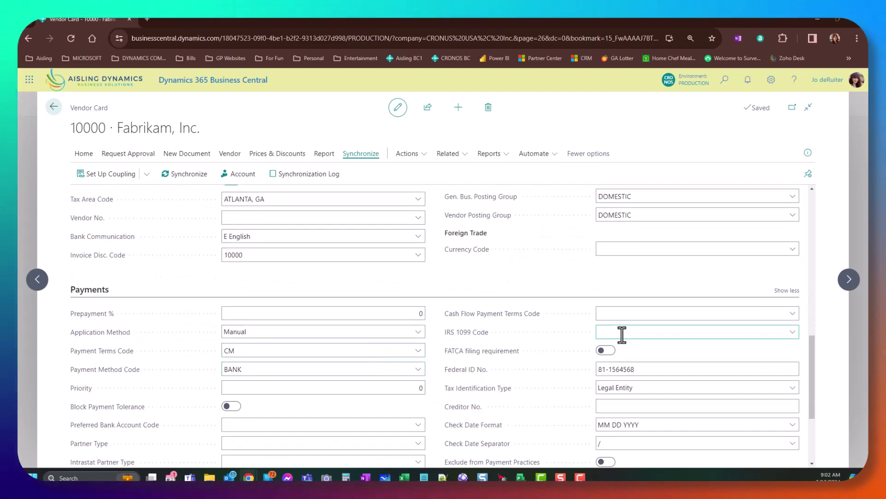
scroll(630, 343, "down", 1)
left_click(629, 325)
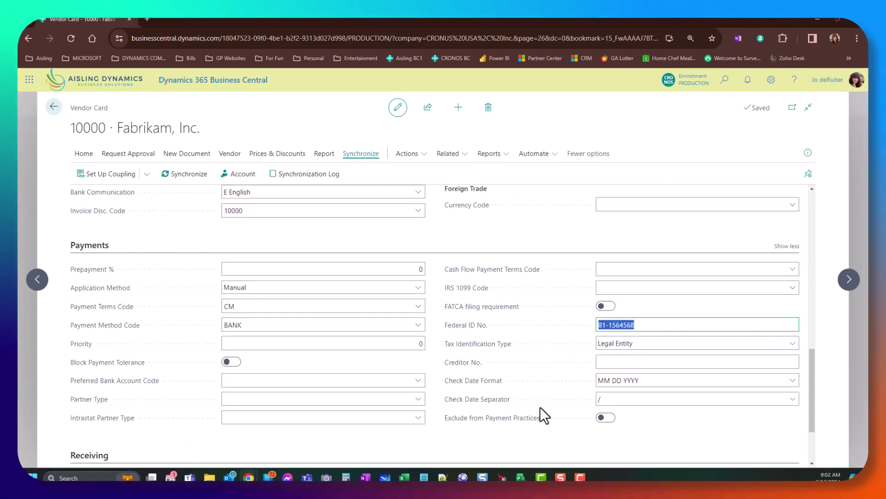
Step: Turn off Tax Liable in the Invoicing section and clear the vendor's Tax Area Code
scroll(540, 408, "up", 2)
scroll(540, 407, "up", 3)
left_click(305, 277)
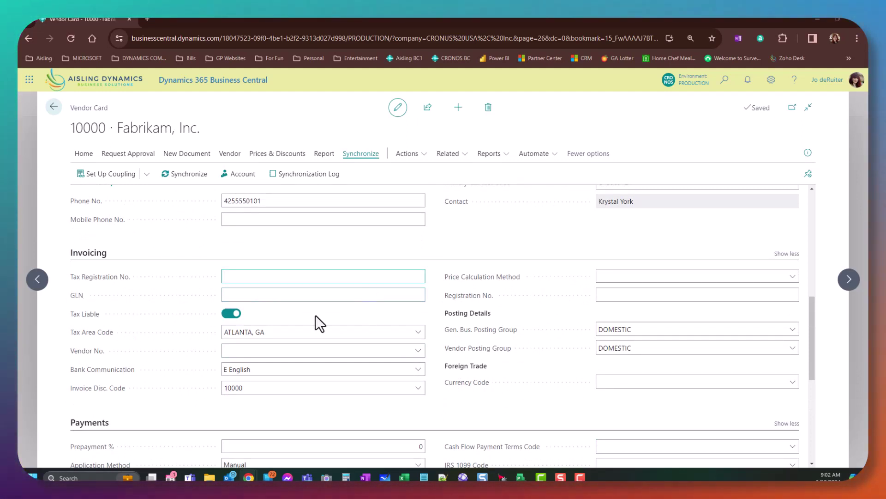
left_click(222, 314)
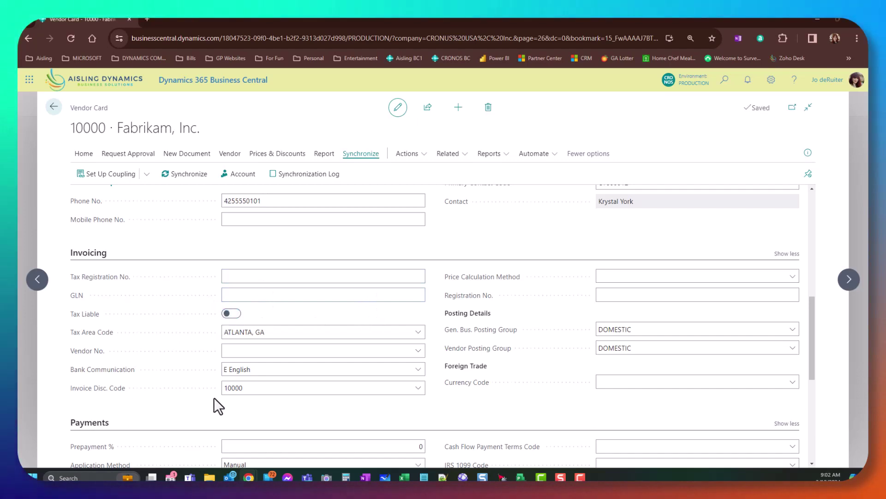
left_click(347, 332)
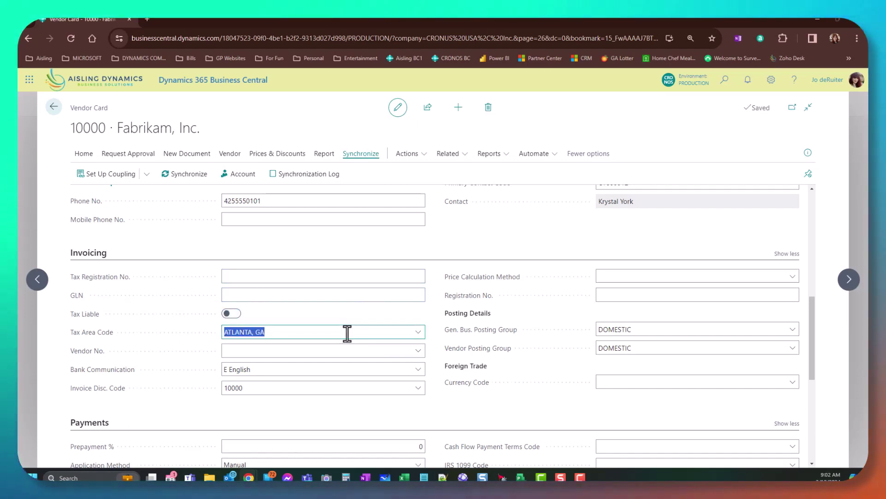
key("Delete")
Step: Check the vendors available for the invoicing Vendor No. without choosing one, and compare the Invoice Disc. Code with the vendor's number
left_click(303, 354)
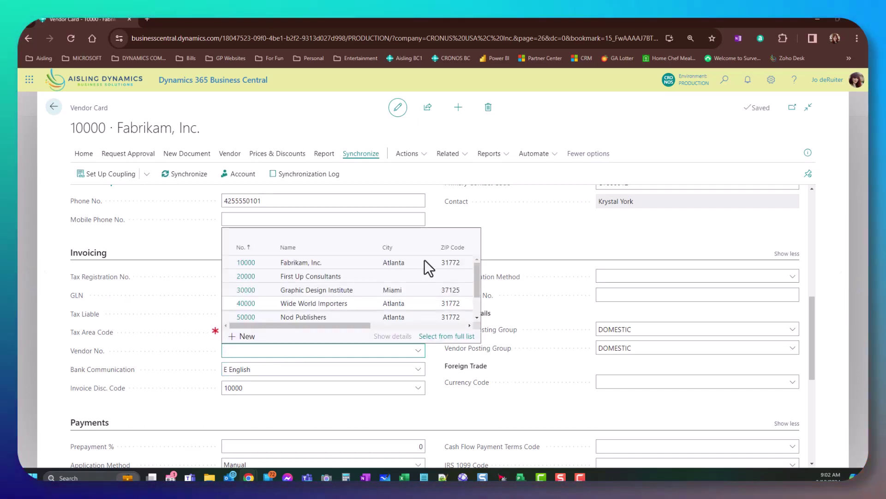
left_click(245, 339)
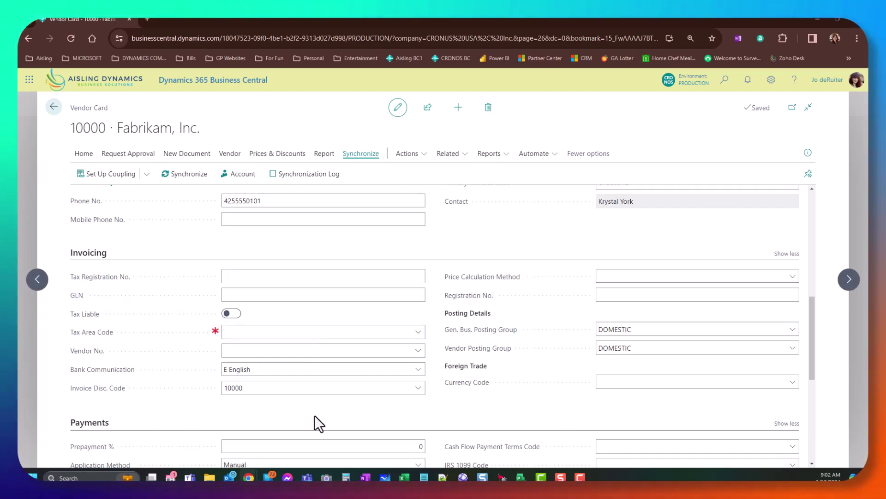
left_click(251, 350)
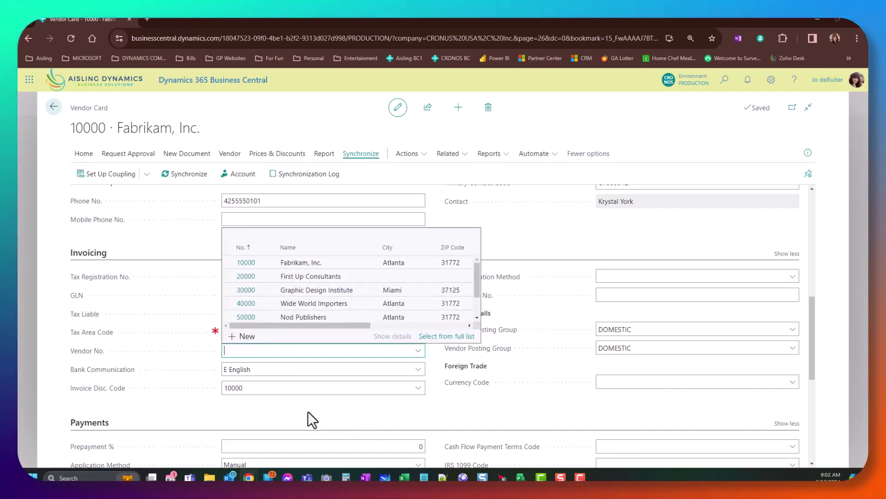
left_click(305, 427)
left_click(255, 422)
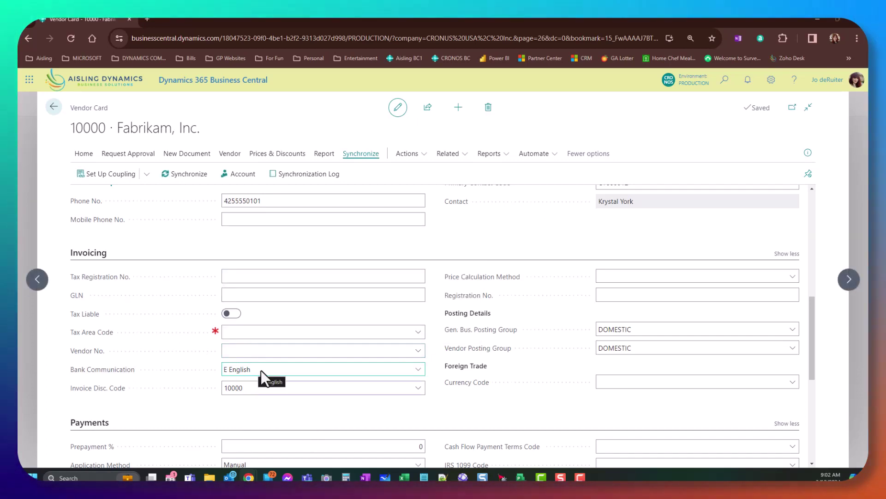
left_click(263, 387)
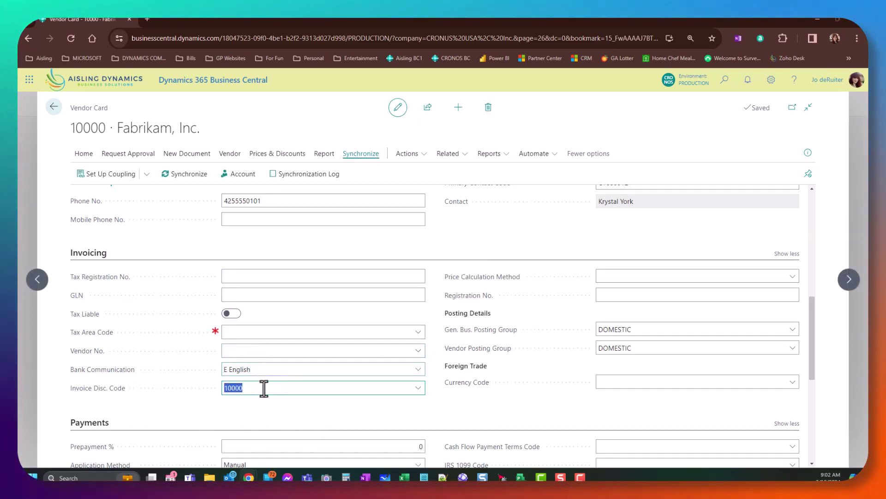
double_click(102, 126)
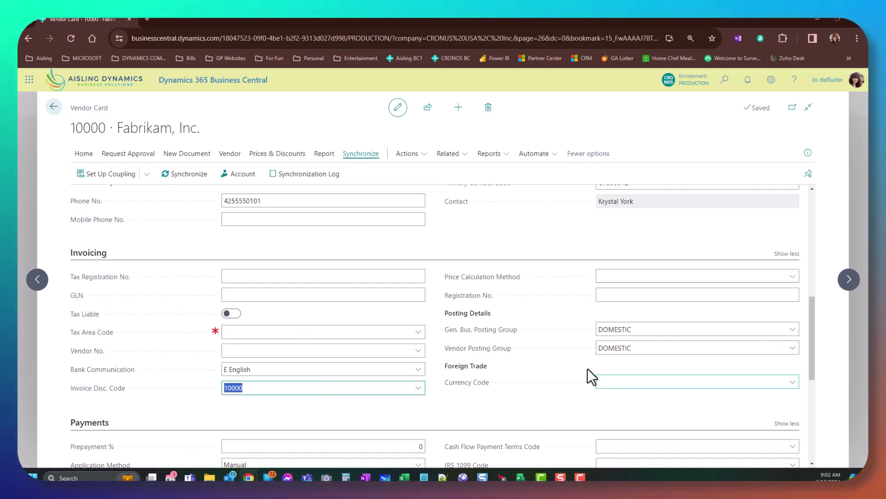
Step: Set the vendor's Price Calculation Method to Lowest Price
left_click(793, 276)
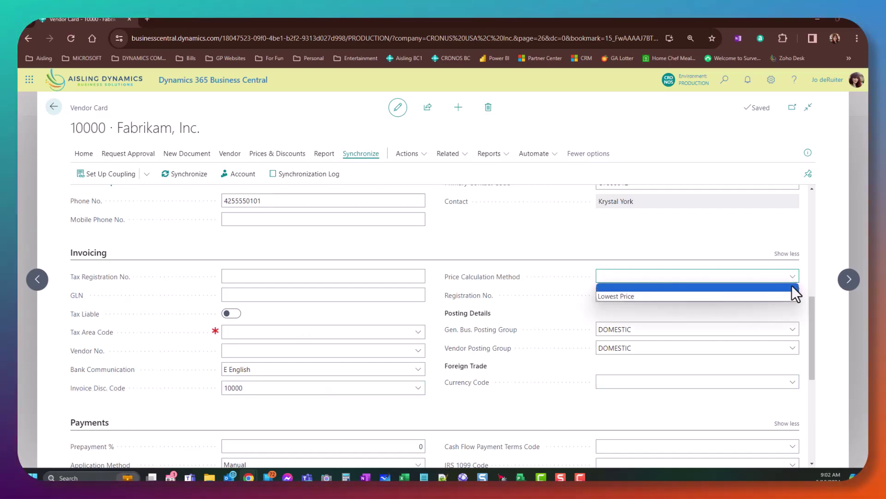
left_click(788, 295)
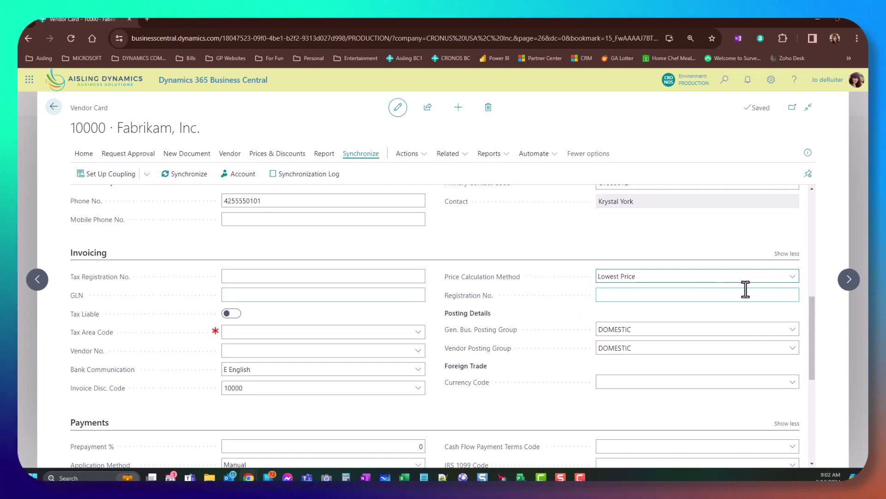
mouse_move(459, 303)
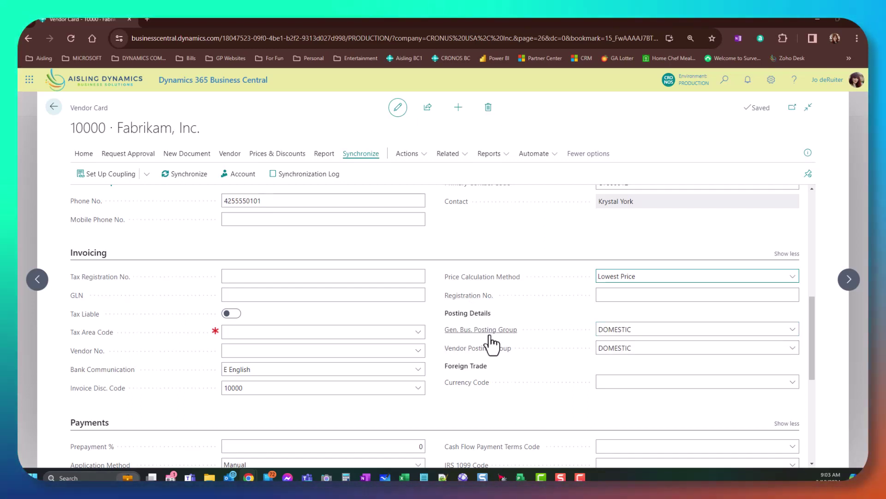
Step: Review the full list of vendor posting groups and their accounts, and leave it without changing the selection
mouse_move(489, 334)
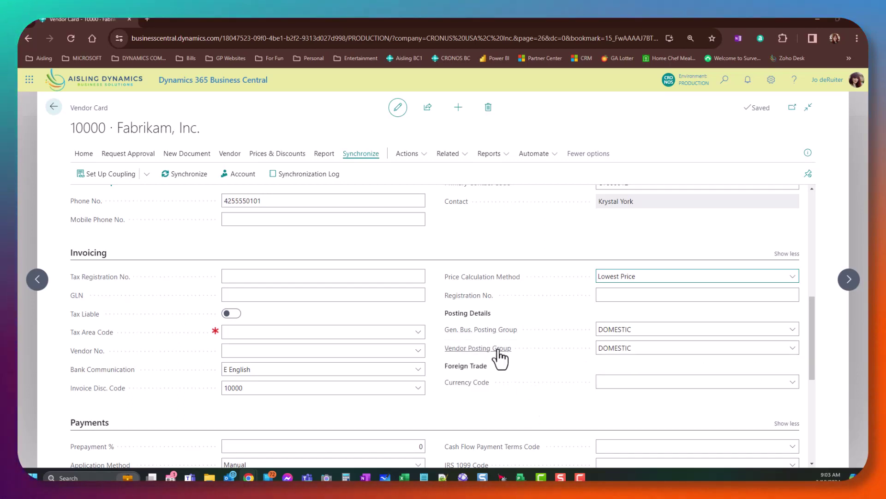
left_click(793, 349)
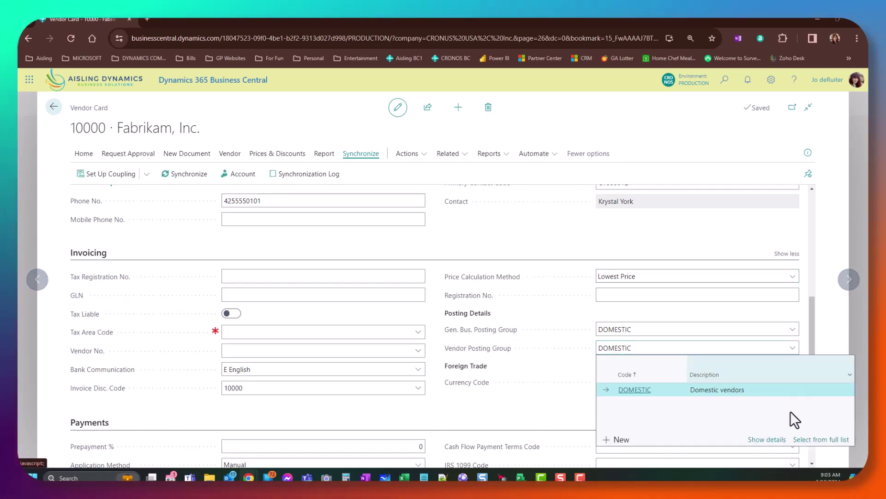
left_click(821, 440)
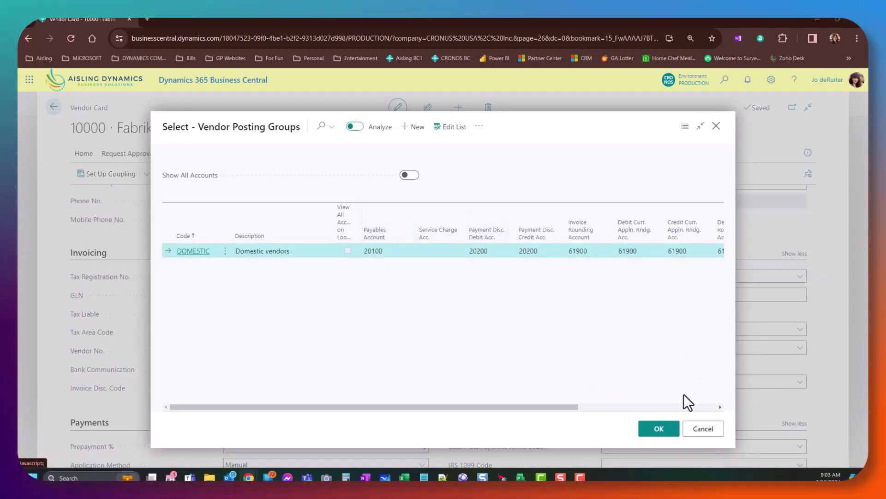
left_click(711, 433)
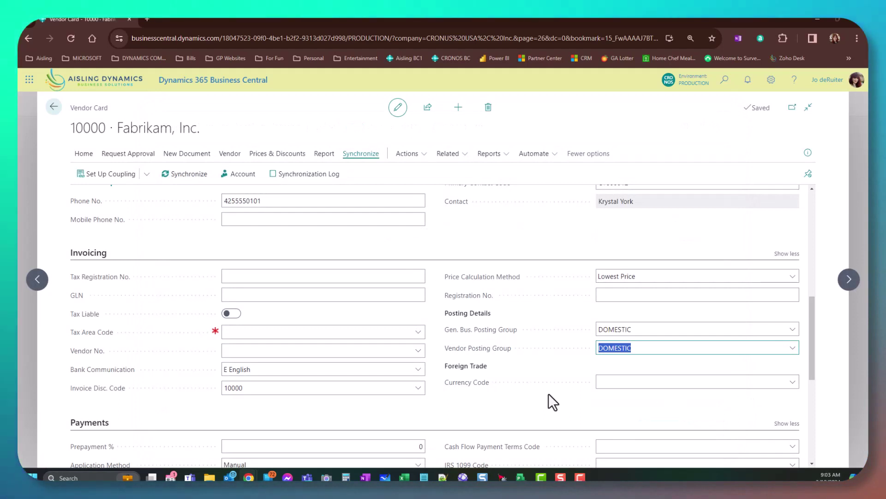
Step: Check the available foreign trade currency codes without choosing one
scroll(531, 397, "down", 1)
scroll(518, 400, "down", 1)
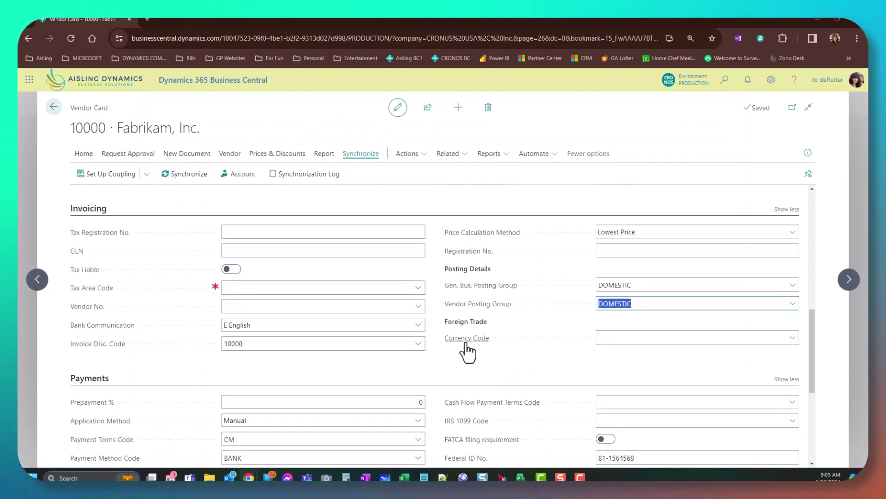
left_click(793, 338)
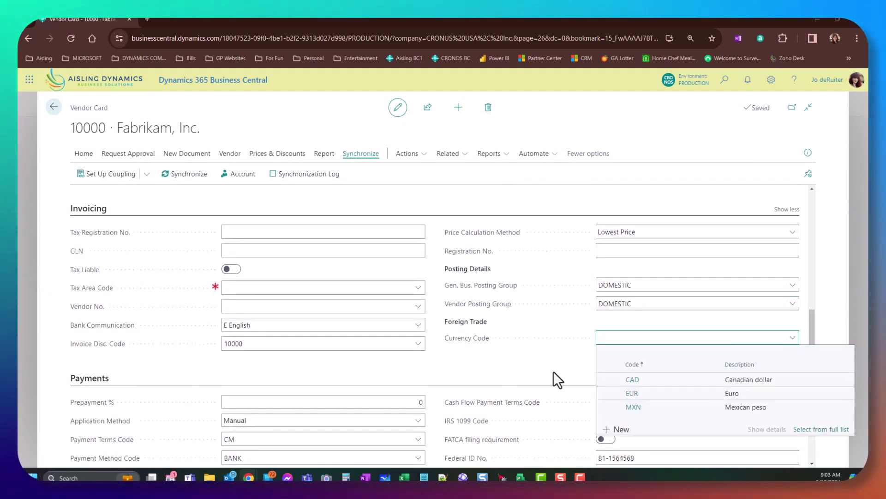
left_click(554, 372)
Step: Check the Prepayment % field and the Application Method options in the Payments section, keeping Manual
scroll(545, 373, "down", 3)
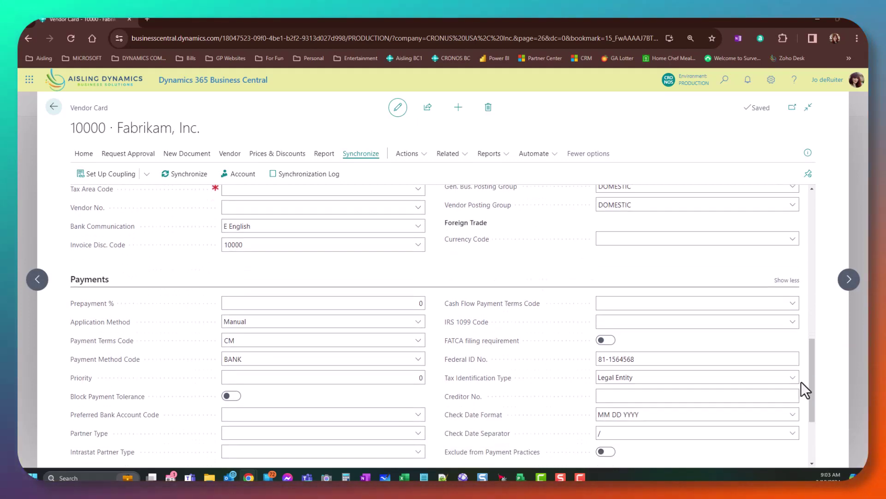
scroll(729, 310, "down", 2)
left_click(404, 224)
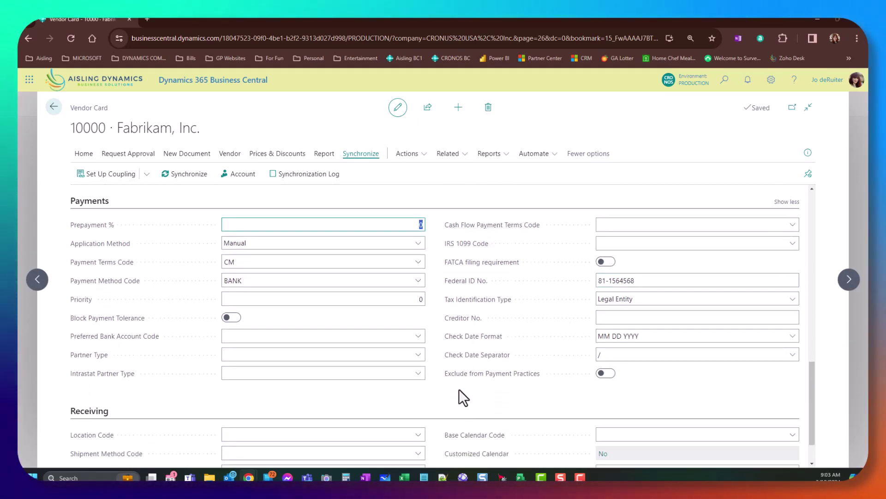
left_click(419, 241)
left_click(396, 255)
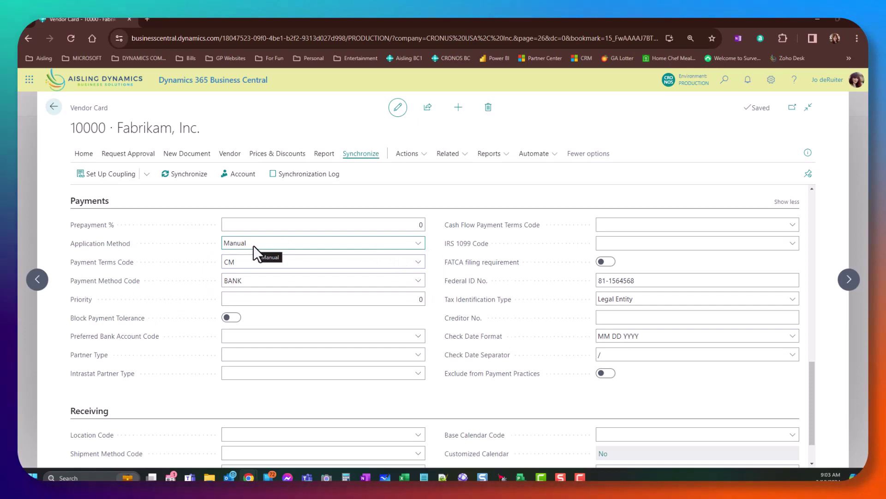
Step: Review the available payment terms without changing the selected one, and check the Priority field
left_click(418, 262)
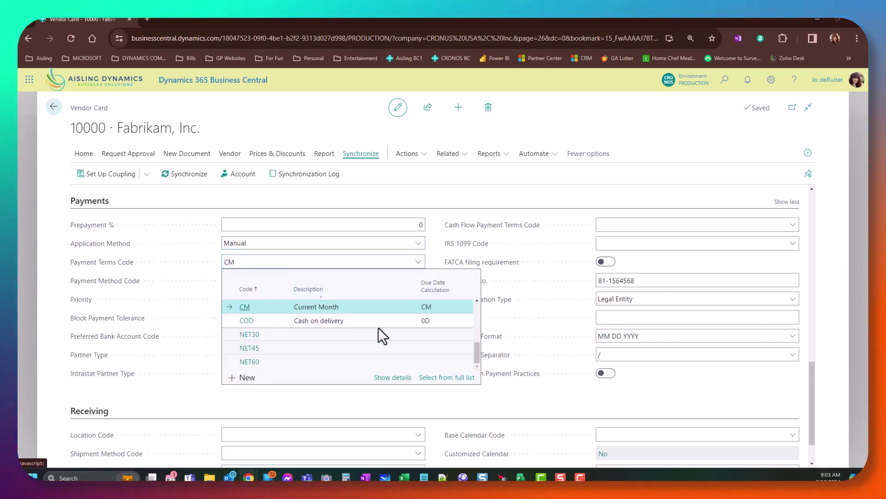
scroll(378, 328, "up", 5)
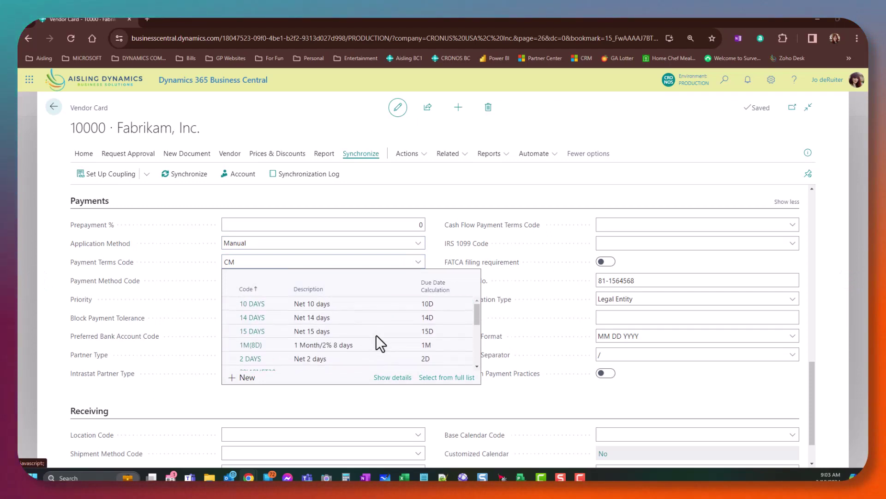
left_click(428, 199)
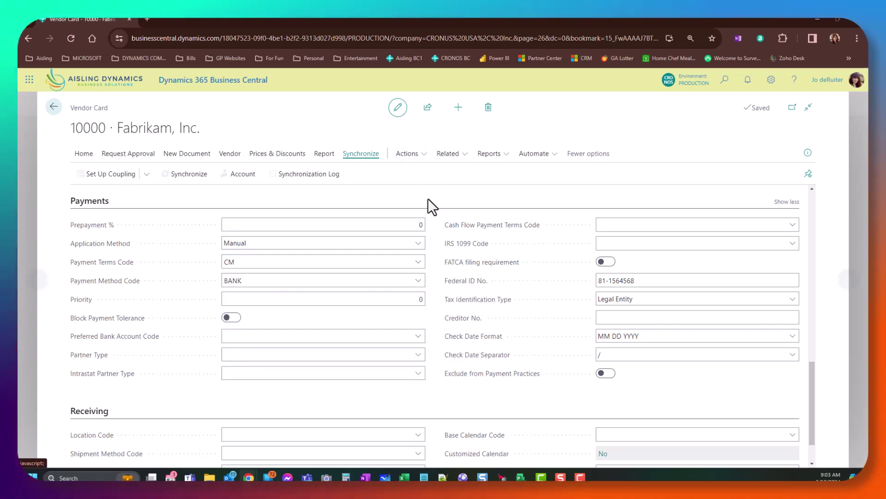
left_click(419, 304)
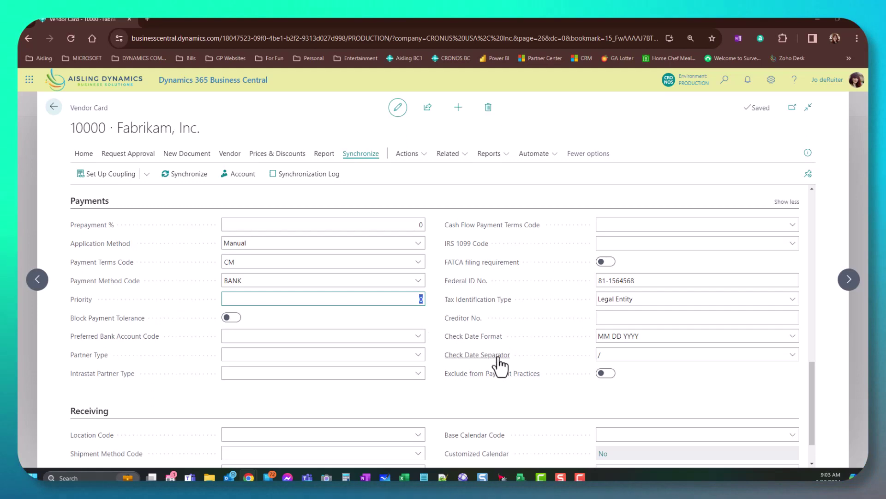
Step: Set the vendor's payment Priority to 1 and the Preferred Bank Account Code to ECA
type("1")
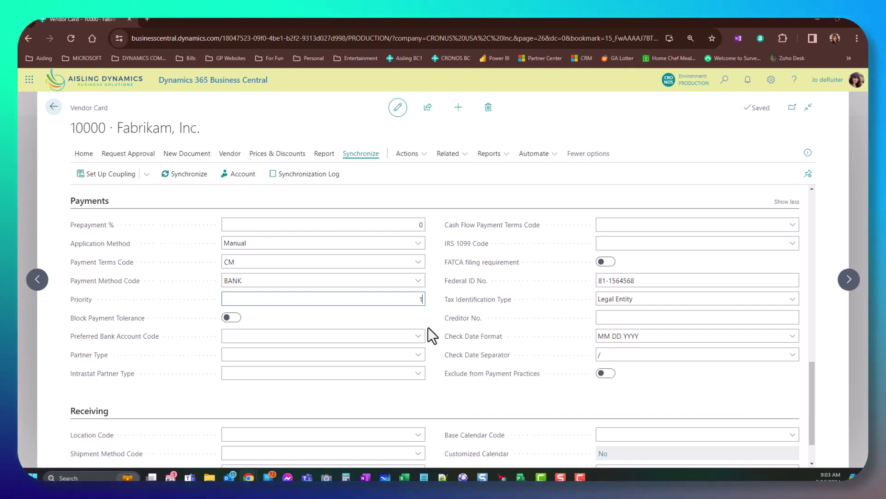
left_click(383, 315)
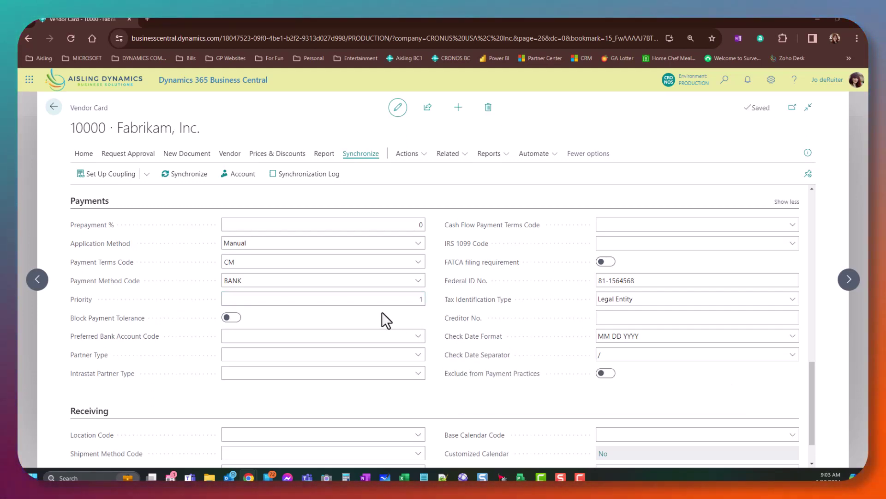
left_click(392, 299)
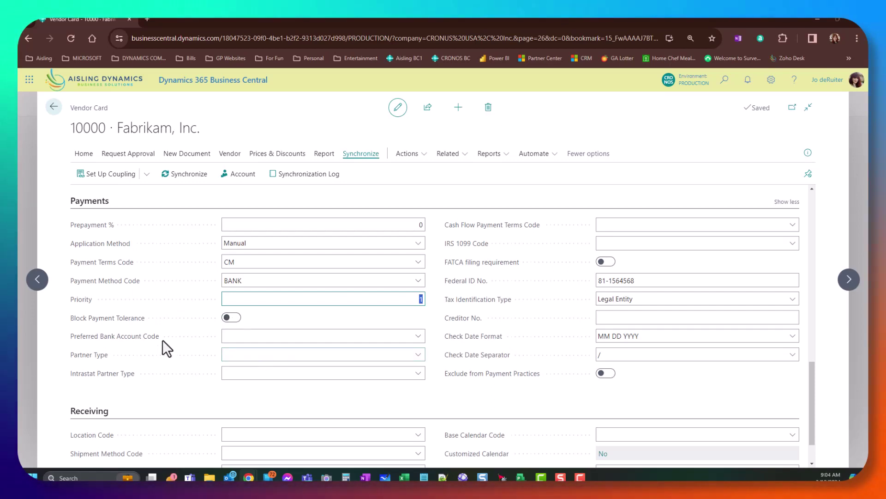
left_click(417, 335)
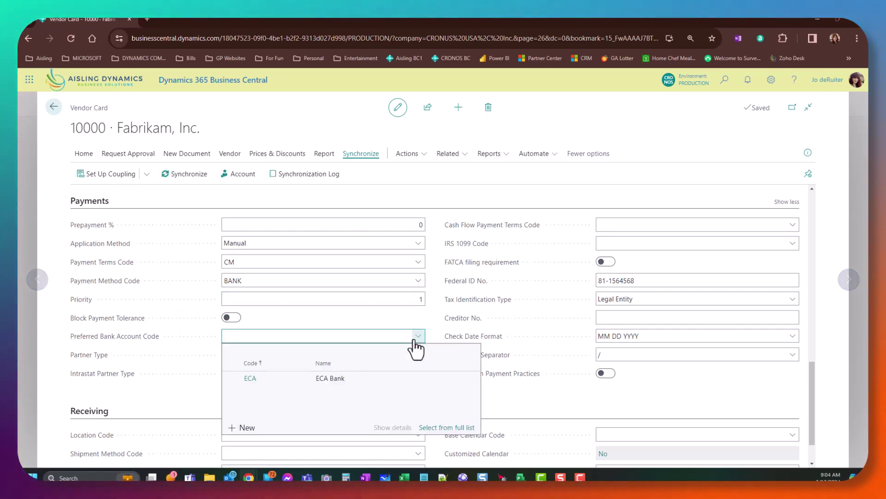
left_click(400, 377)
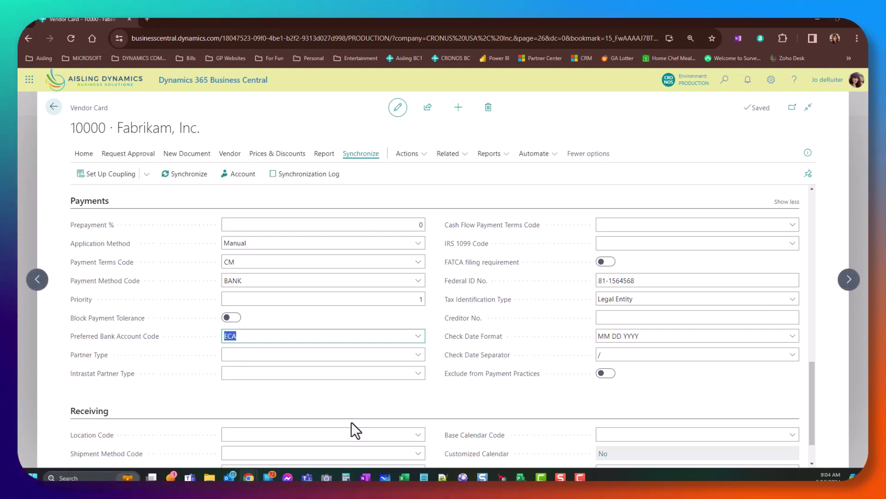
Step: Check the Partner Type and Intrastat Partner Type options without choosing any
left_click(416, 354)
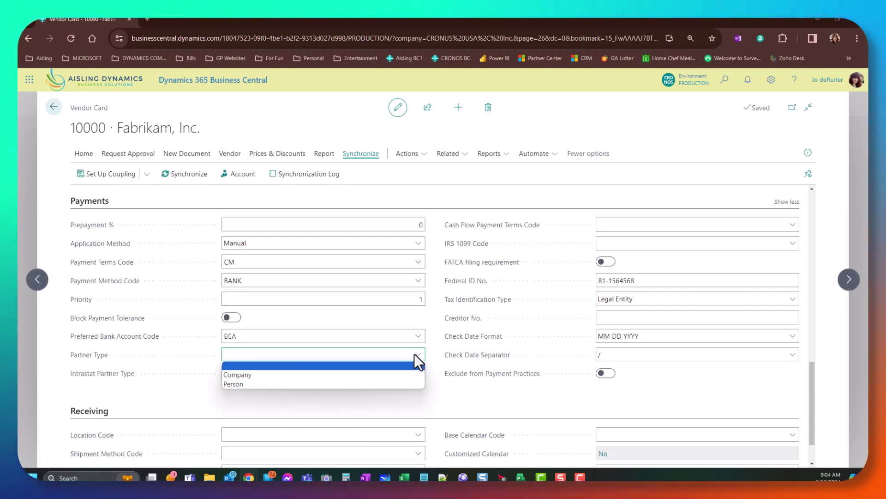
left_click(381, 409)
left_click(421, 374)
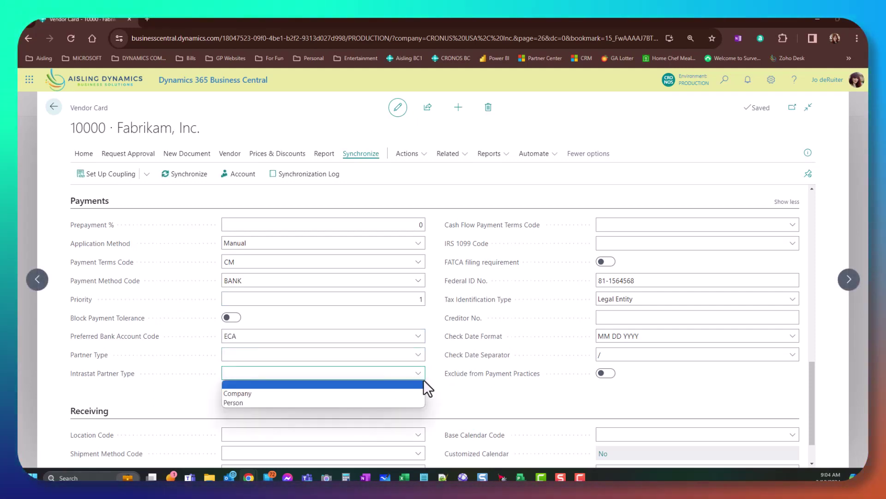
left_click(478, 401)
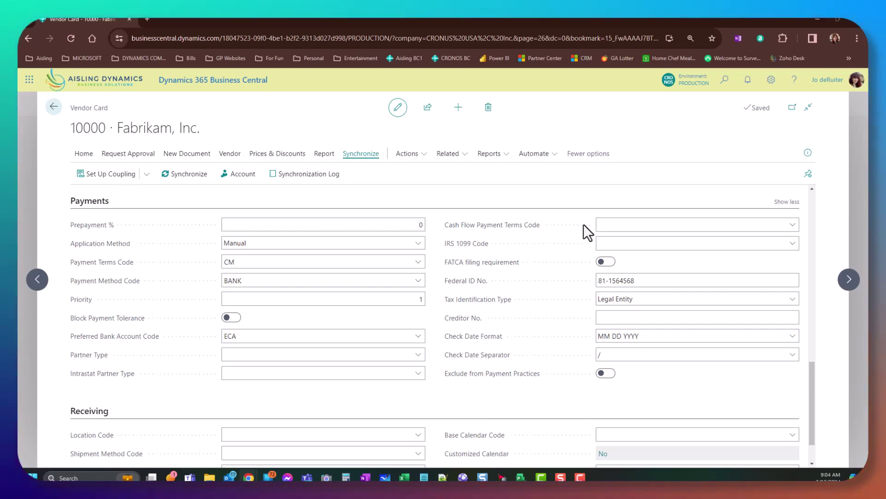
Step: Read the description of Cash Flow Payment Terms Code and check its available terms without selecting one
left_click(605, 227)
mouse_move(528, 236)
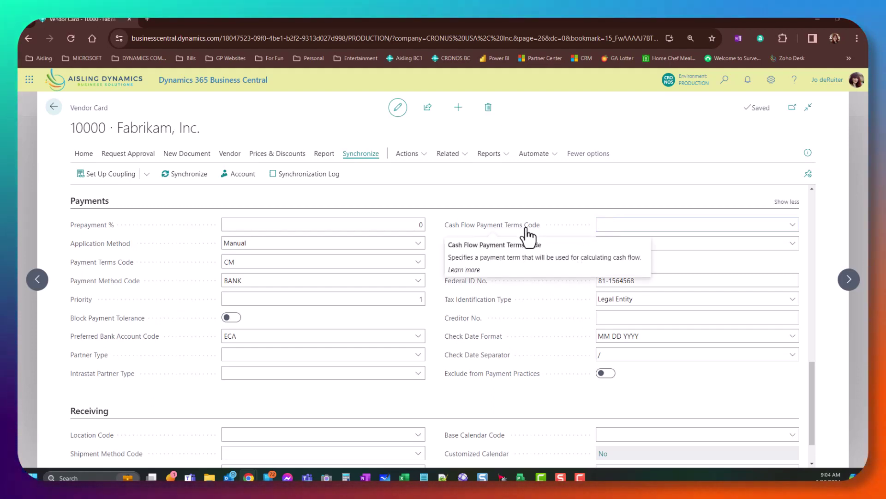
left_click(633, 226)
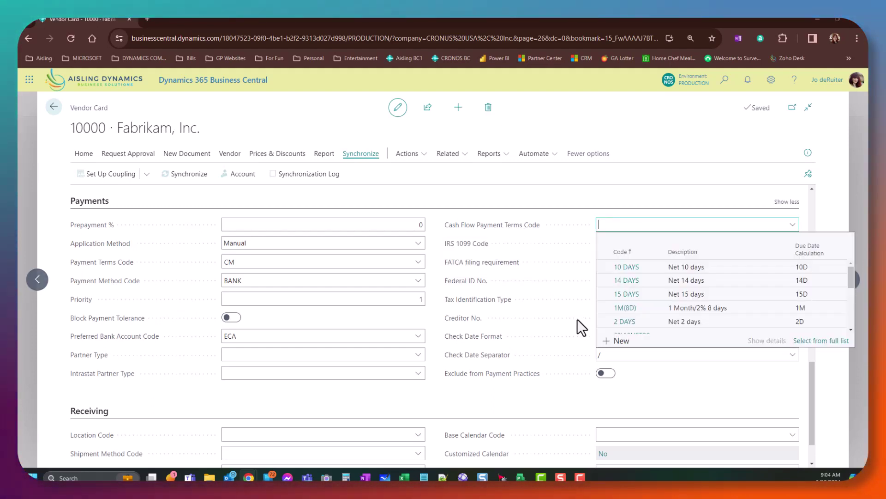
left_click(576, 186)
Step: Review the available IRS 1099 codes and the full list of 1099 form boxes with minimum reportable amounts, leaving without a selection
left_click(795, 243)
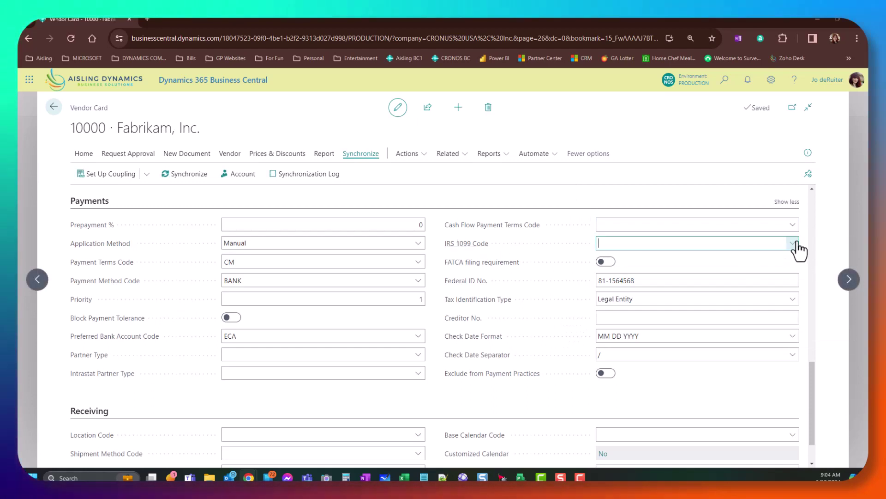
scroll(786, 304, "down", 2)
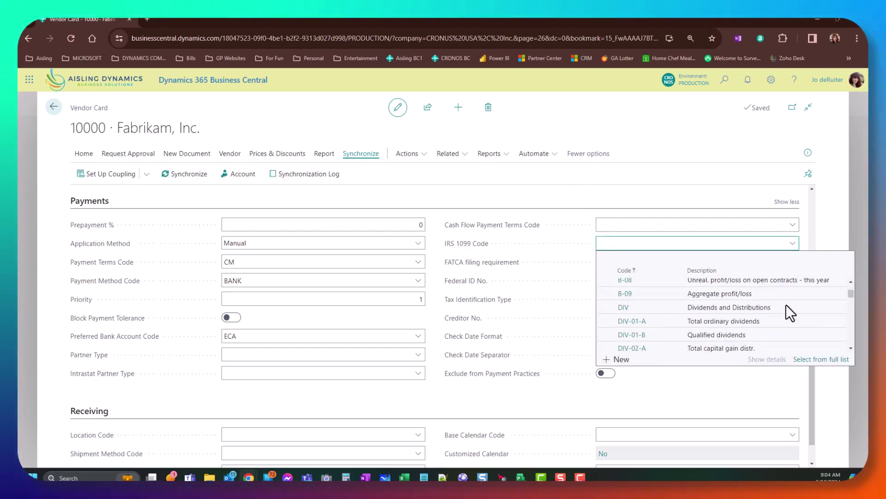
scroll(786, 305, "down", 8)
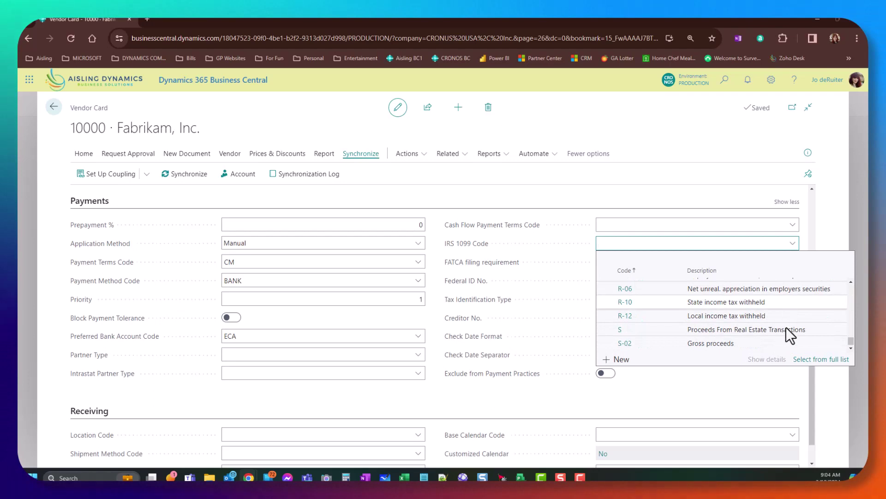
left_click(815, 359)
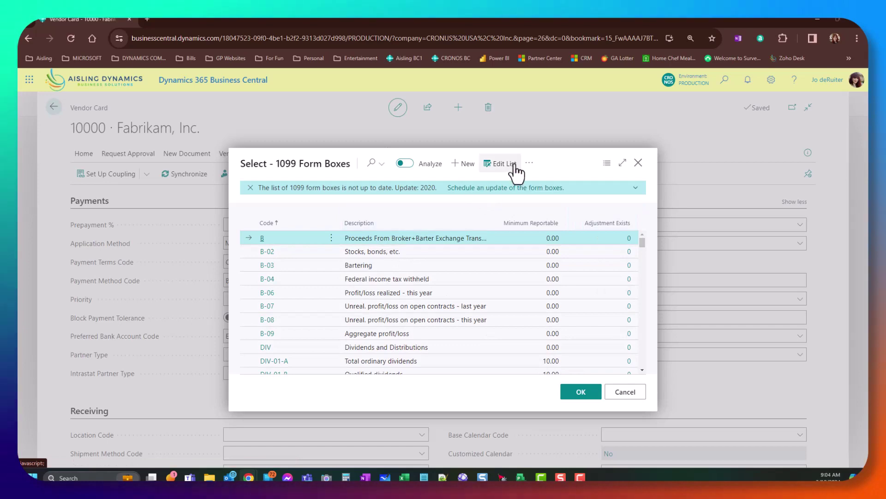
scroll(634, 352, "down", 5)
scroll(633, 352, "down", 12)
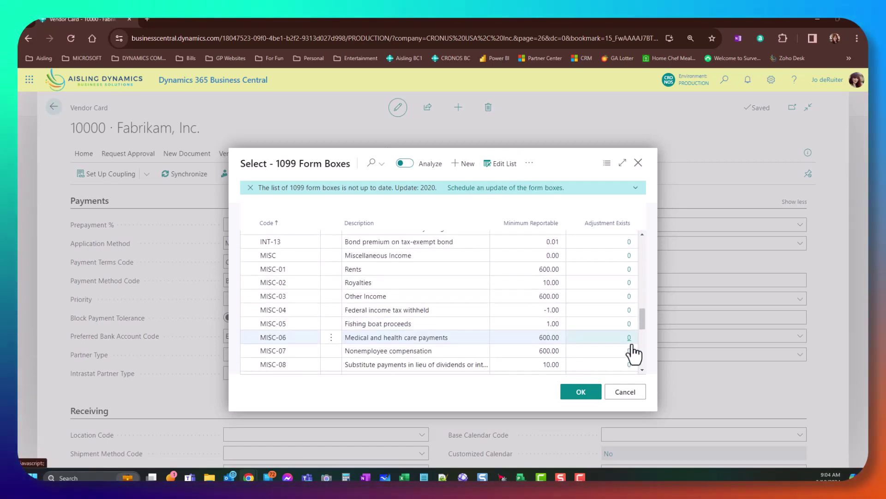
scroll(634, 352, "up", 6)
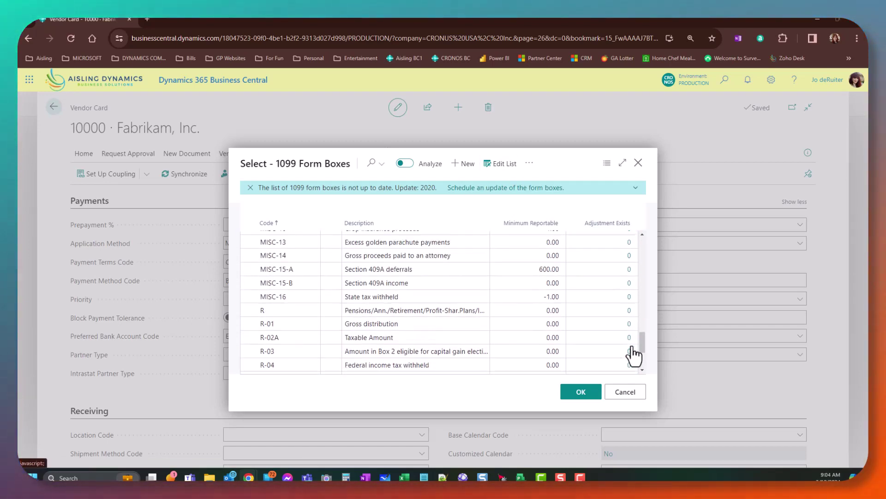
left_click(637, 400)
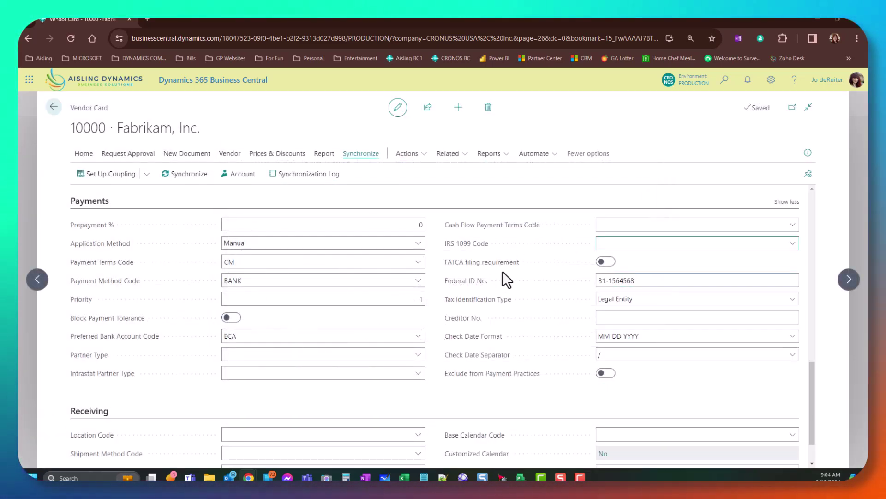
Step: Check the Tax Identification Type options, keeping Legal Entity, and examine the Creditor No. and Exclude from Payment Practices fields
mouse_move(460, 270)
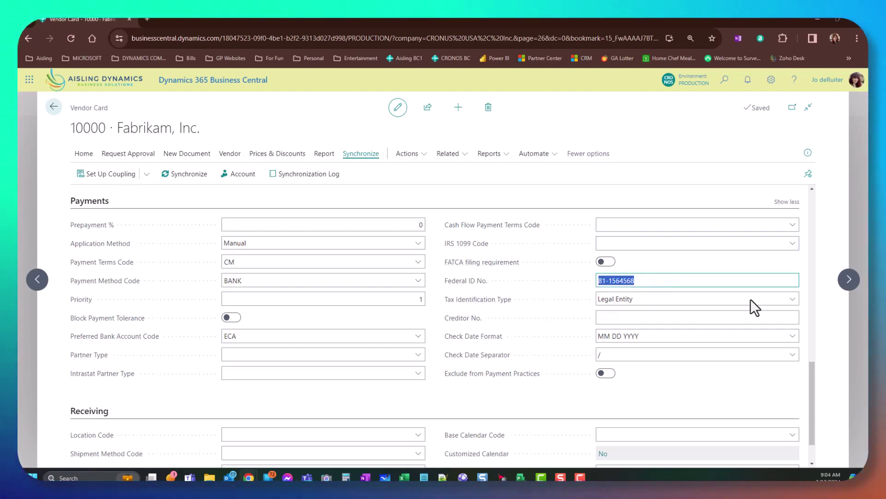
left_click(675, 301)
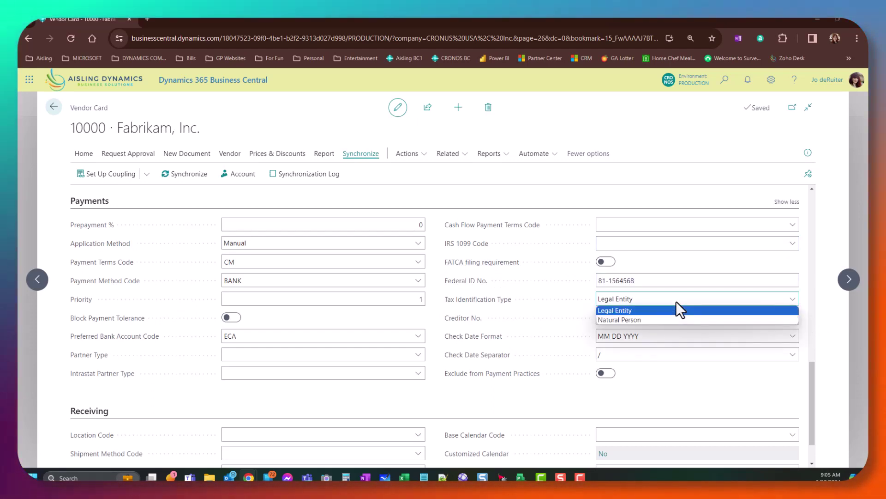
left_click(681, 306)
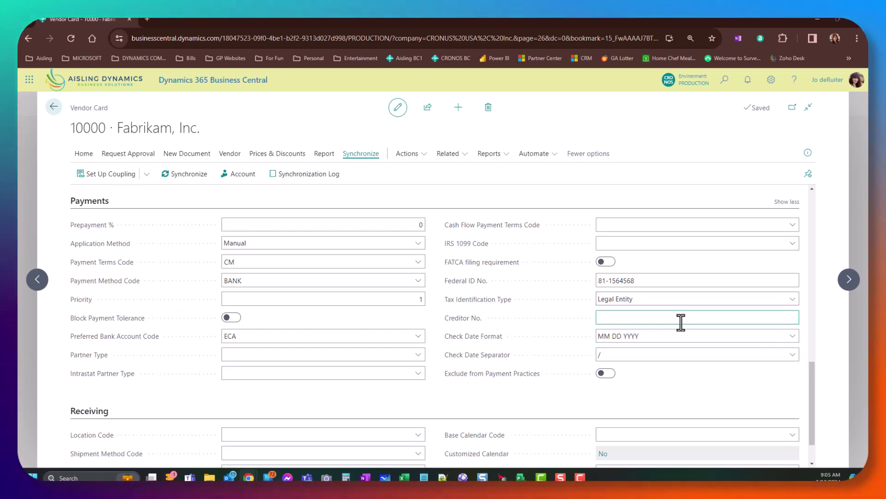
mouse_move(476, 329)
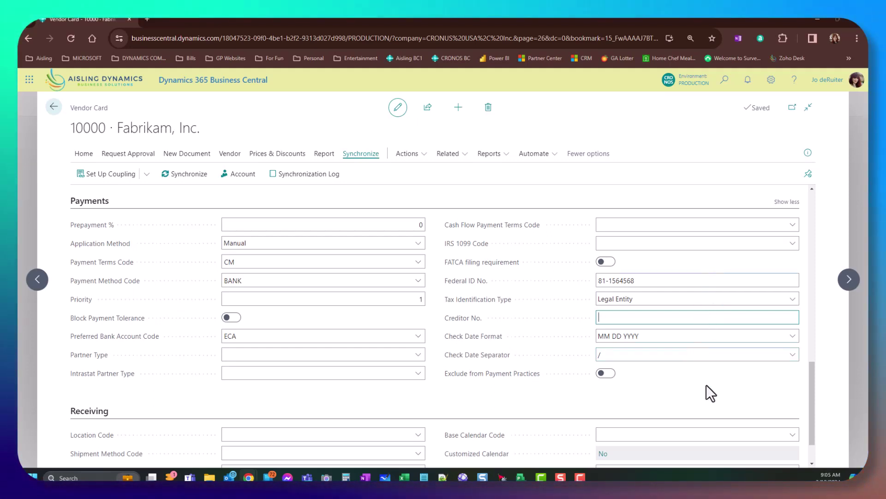
scroll(660, 368, "down", 1)
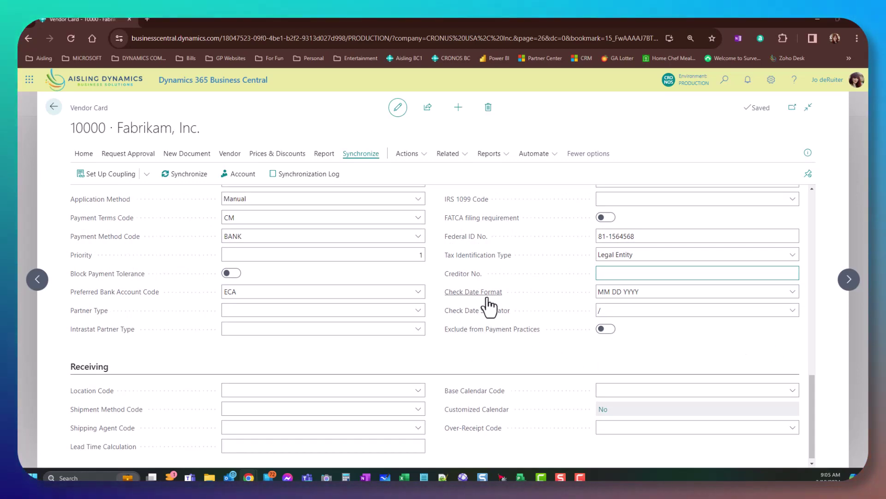
left_click(489, 337)
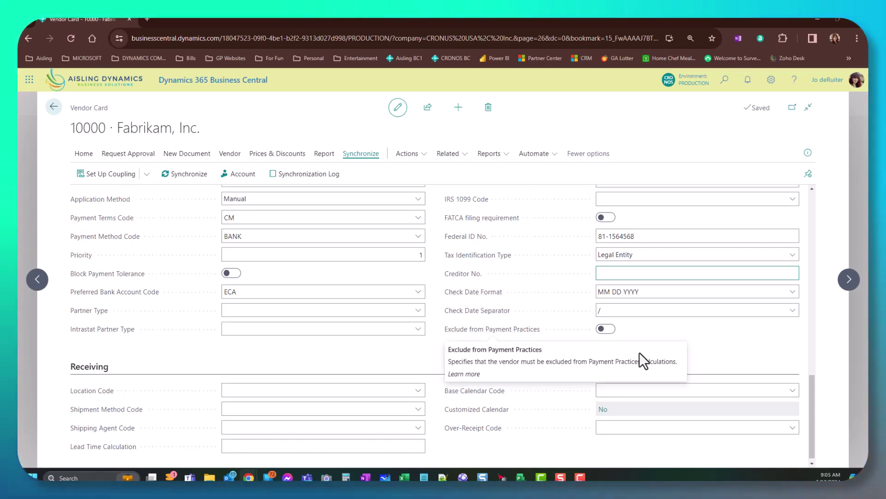
Step: In the Receiving section, set the Location Code to MAIN, Shipment Method Code to DAF and Shipping Agent Code to DHL
scroll(647, 350, "down", 1)
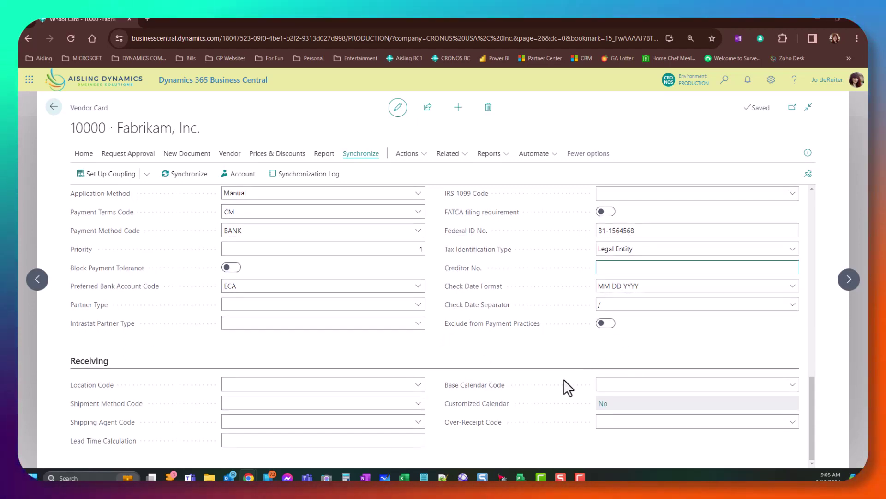
left_click(418, 386)
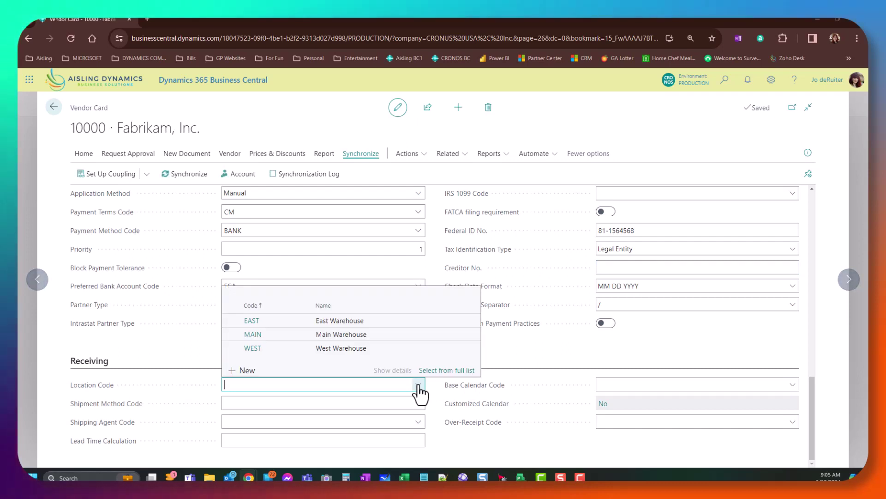
left_click(315, 334)
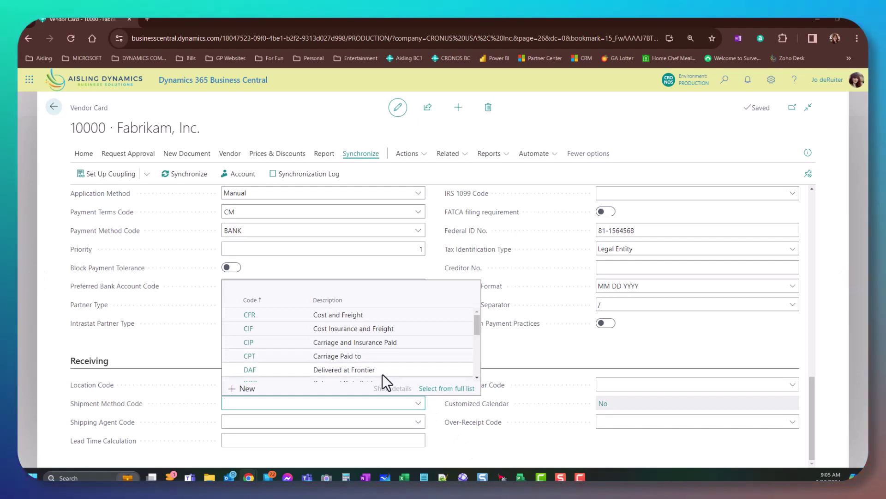
left_click(383, 373)
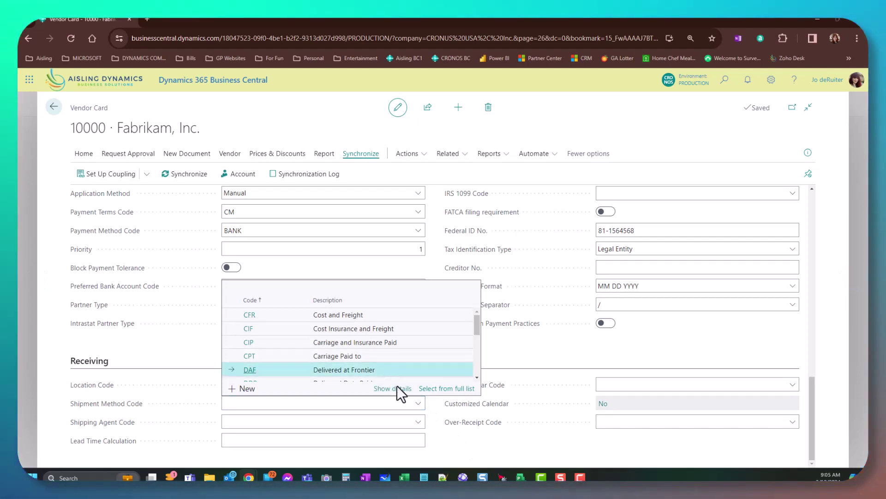
left_click(418, 422)
left_click(377, 350)
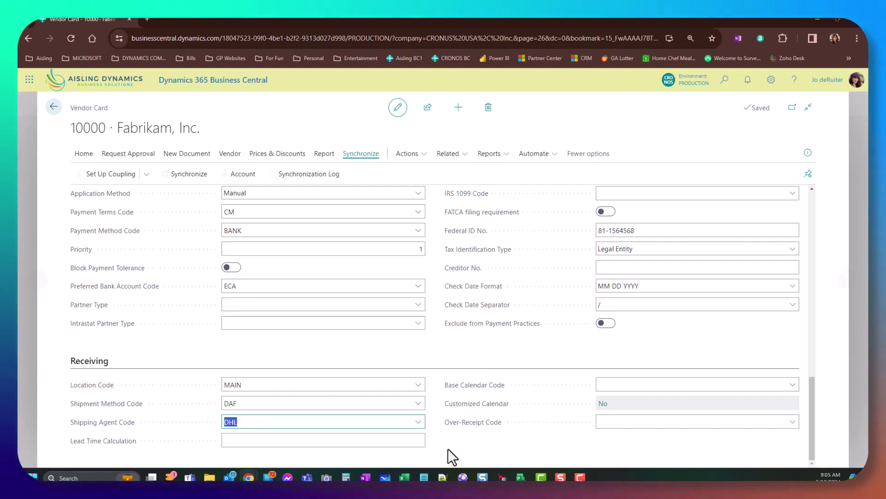
Step: Enter 10 as the vendor's Lead Time Calculation in the Receiving section
left_click(376, 439)
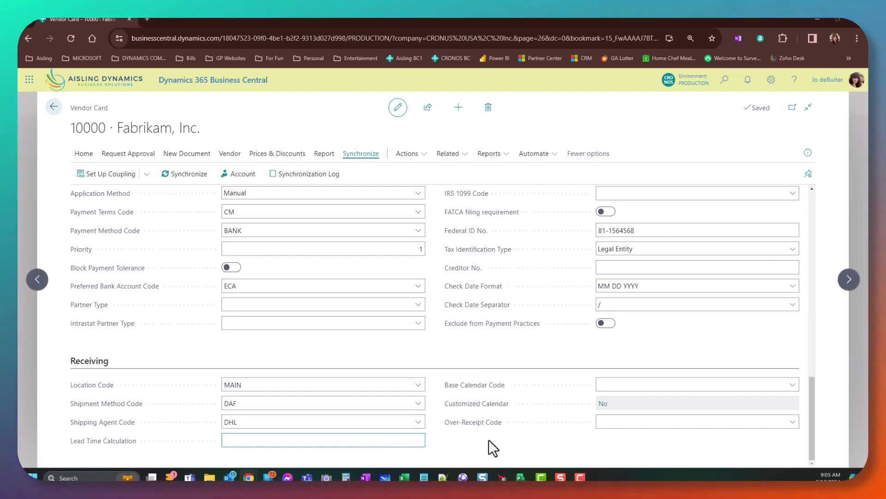
scroll(488, 439, "up", 2)
scroll(488, 439, "down", 2)
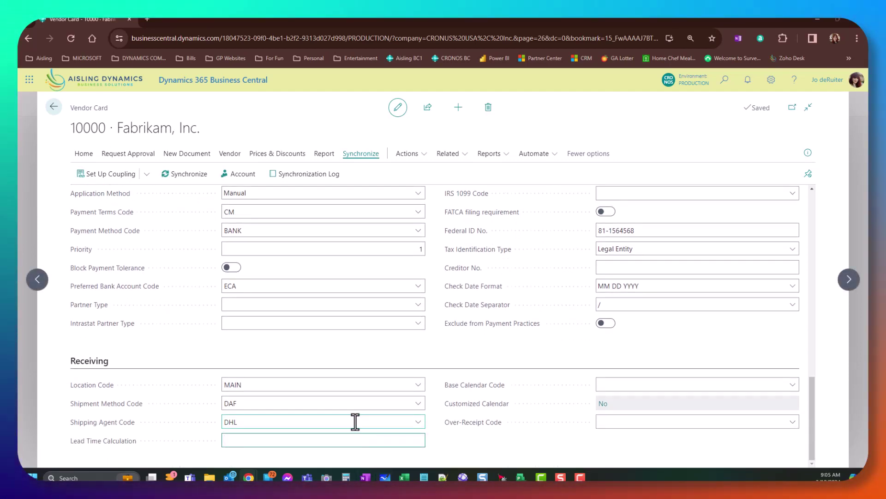
left_click(464, 446)
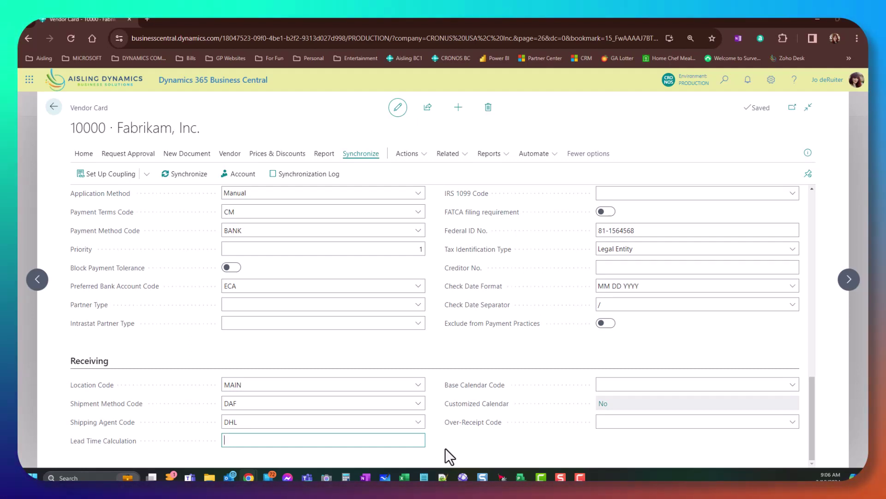
type("10")
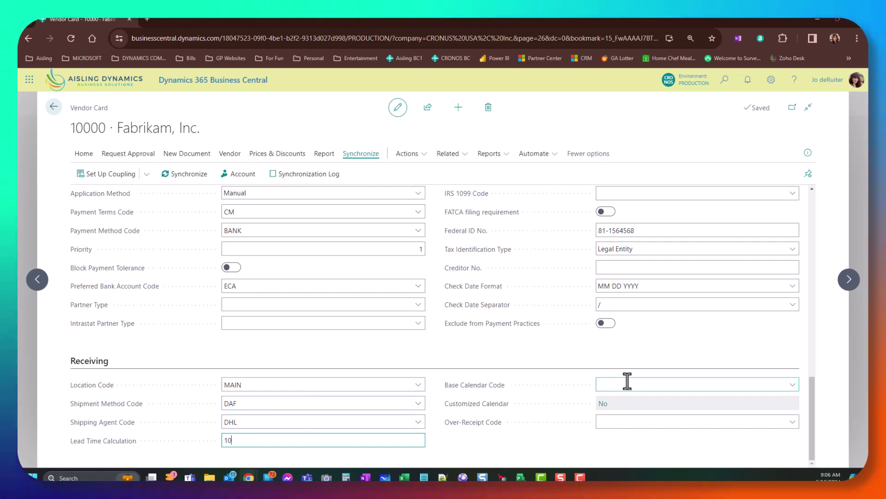
Step: Review the available Base Calendar Code and Over-Receipt Code options in the Receiving section, leaving both fields without a selection
left_click(792, 385)
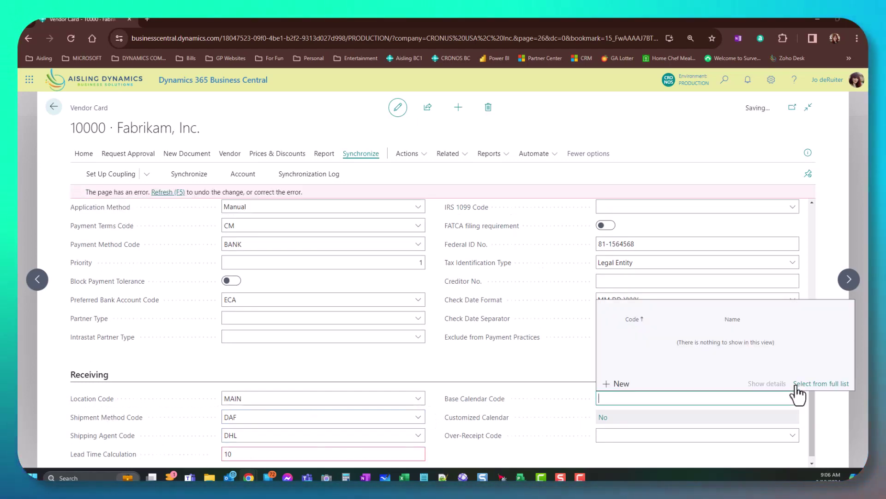
left_click(744, 456)
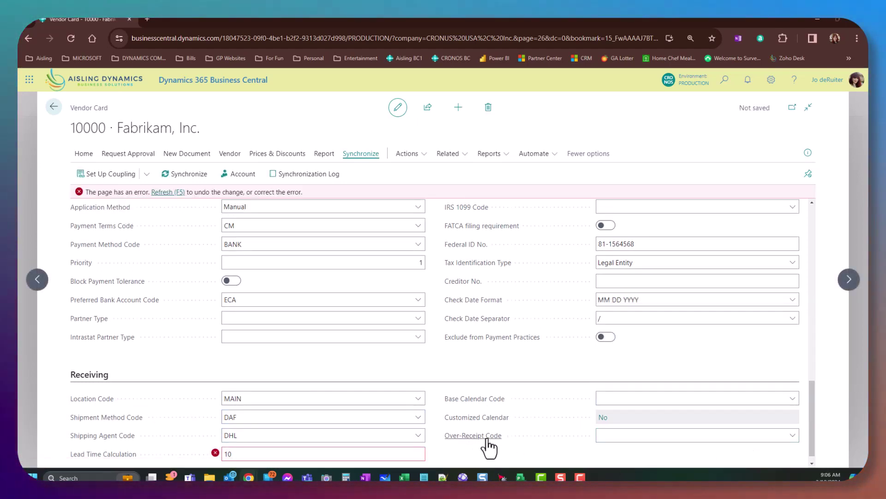
left_click(791, 435)
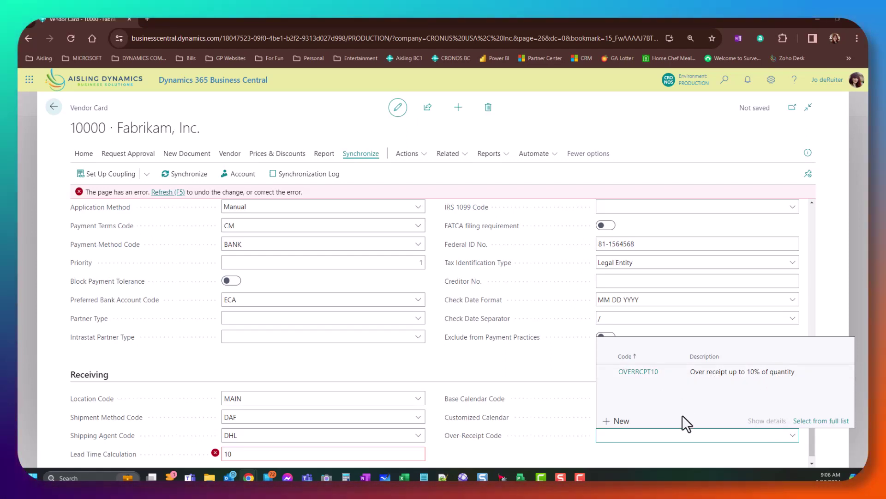
left_click(682, 450)
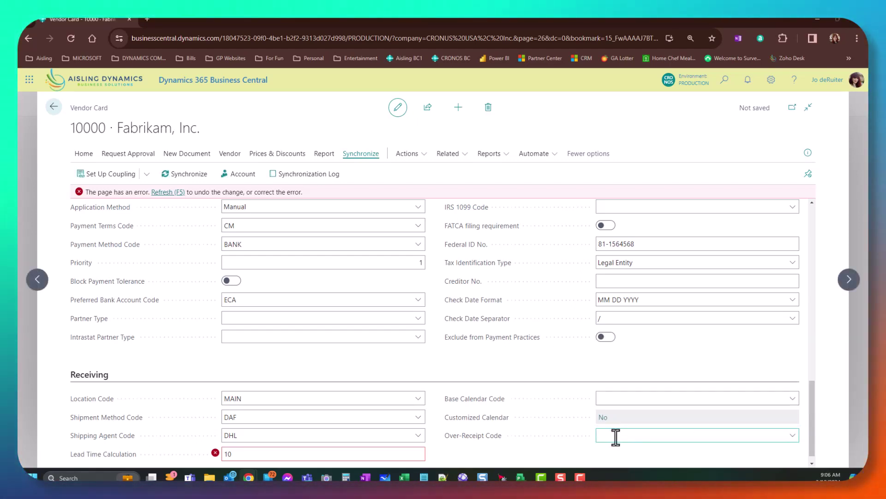
Step: Correct the Lead Time Calculation in the Receiving section to 10D, checking the entry's validation details
scroll(628, 448, "down", 1)
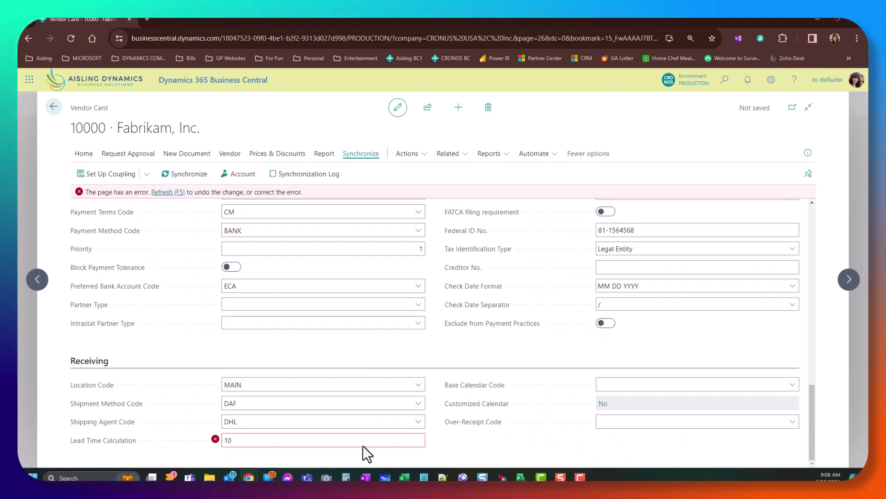
mouse_move(216, 439)
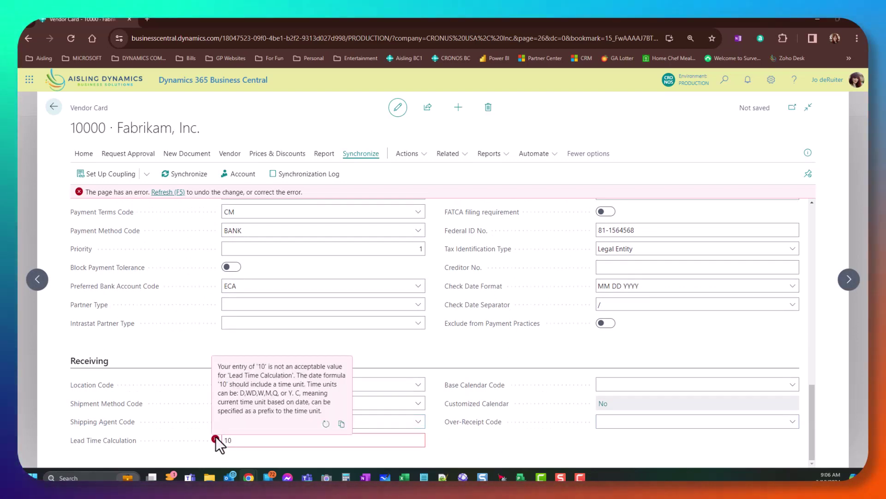
left_click(259, 440)
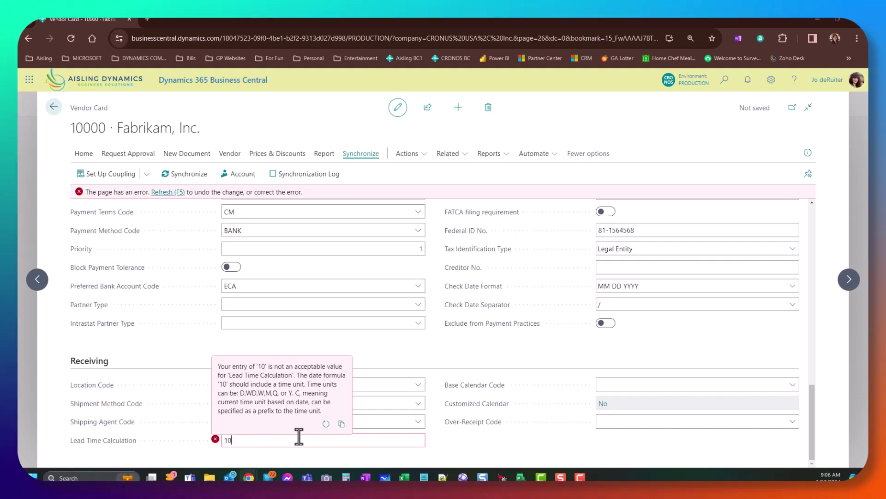
type("D")
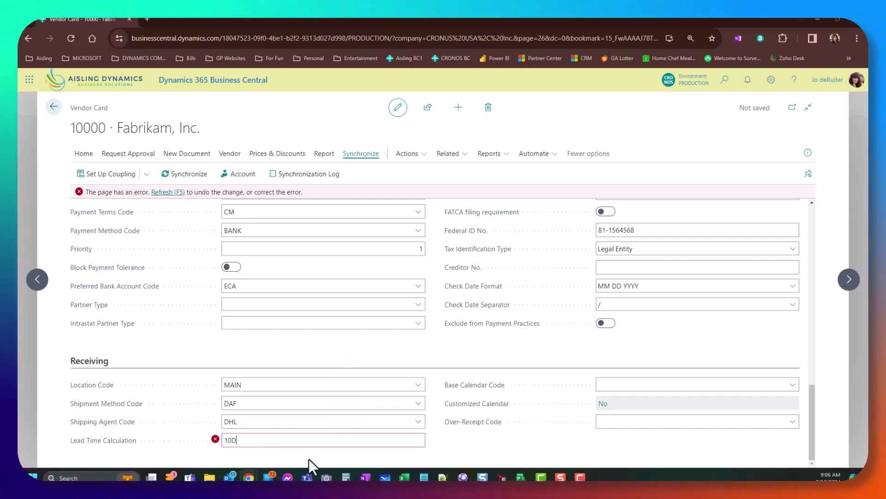
left_click(465, 450)
left_click(232, 444)
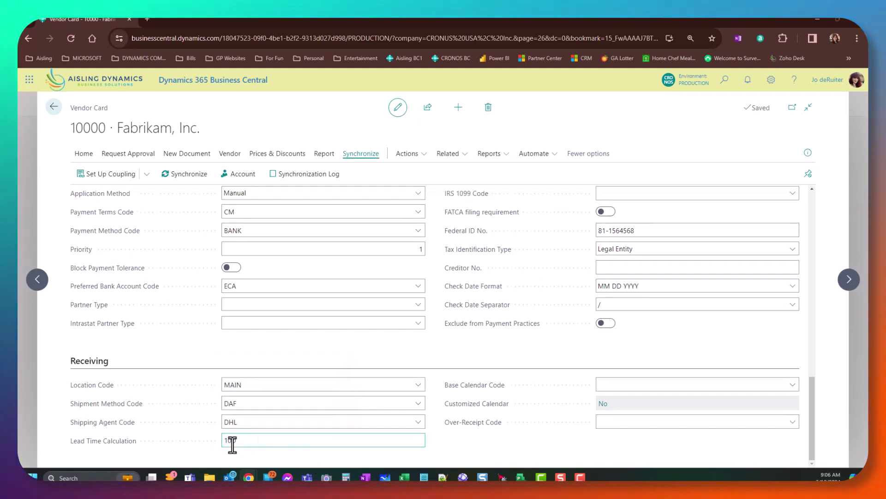
Step: Leave the vendor card, view the ledger entries of Fabrikam, Inc. from the vendor list, and return to the home page
scroll(337, 446, "up", 10)
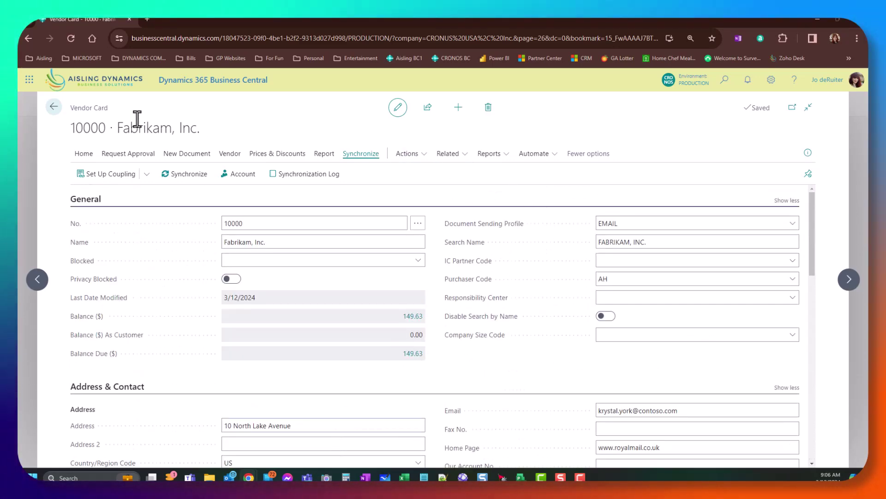
left_click(54, 107)
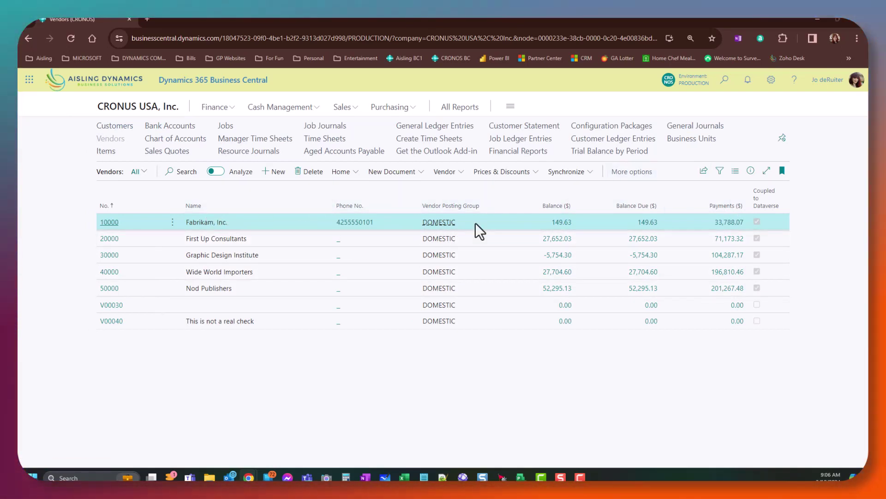
left_click(467, 178)
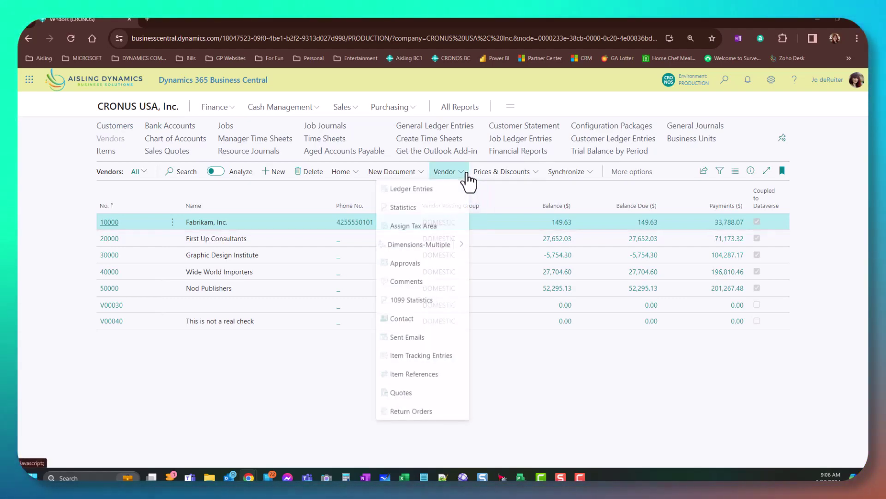
left_click(444, 189)
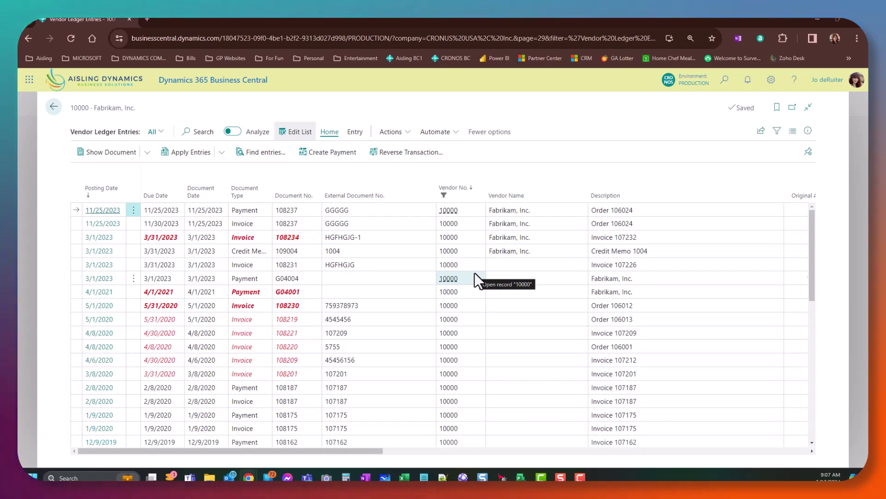
left_click(52, 108)
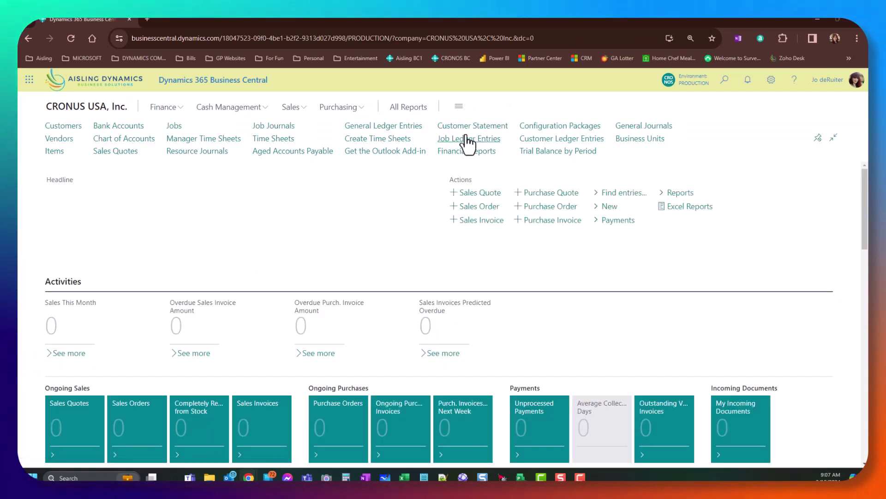
Step: Open the Customer Ledger Entries, browse through the full list and select the overdue invoice PS-INV103197
left_click(571, 141)
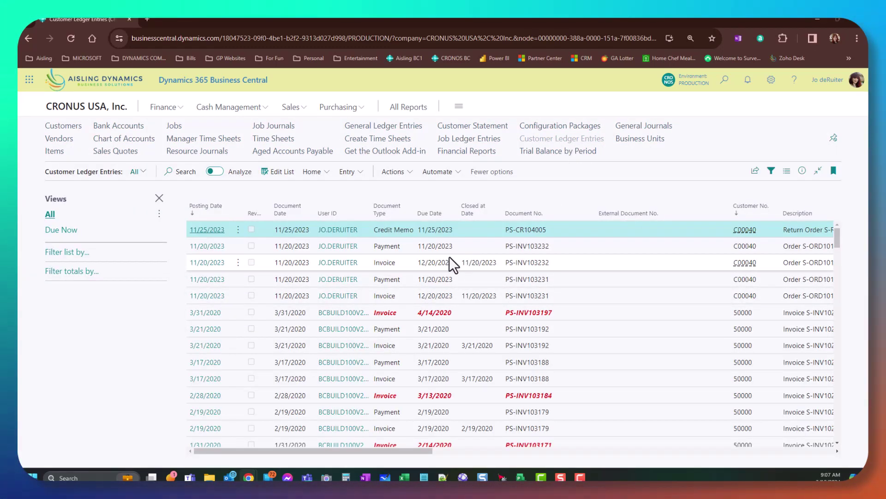
scroll(468, 261, "down", 5)
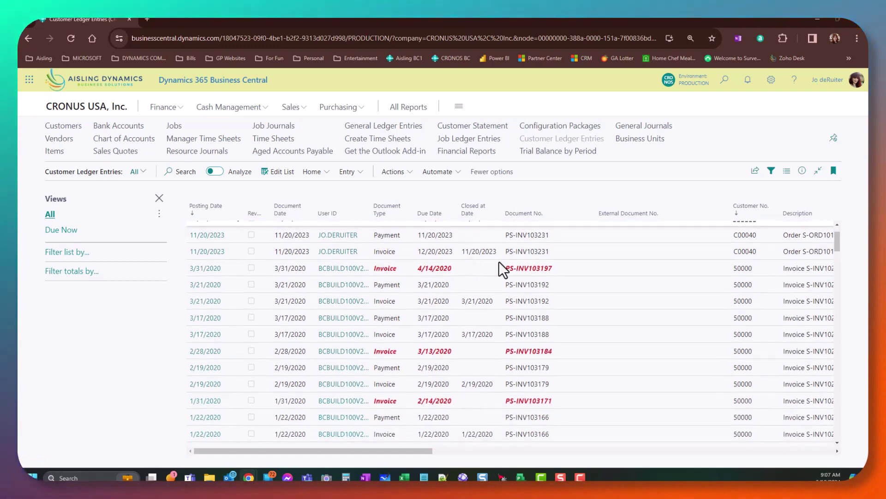
scroll(752, 332, "down", 15)
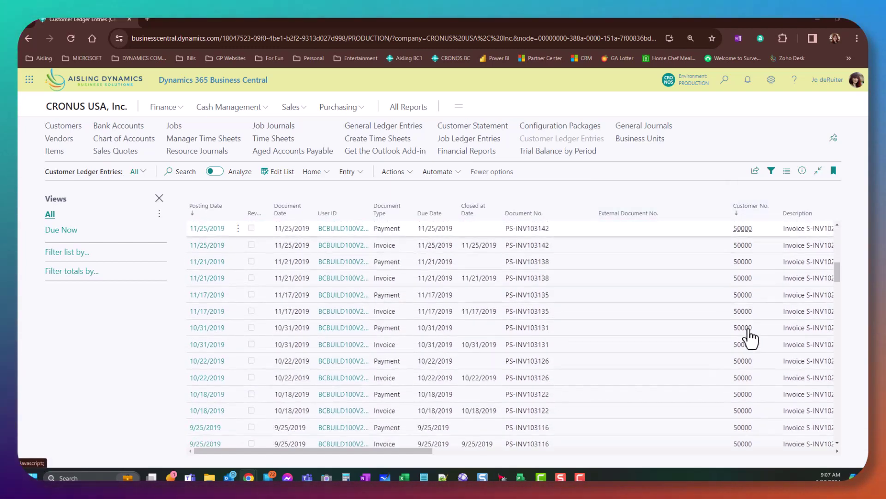
scroll(362, 432, "down", 15)
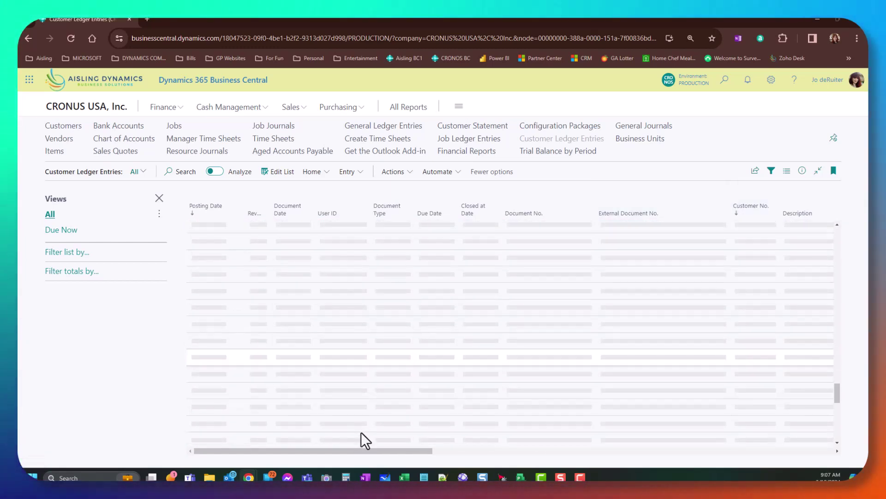
scroll(336, 353, "up", 15)
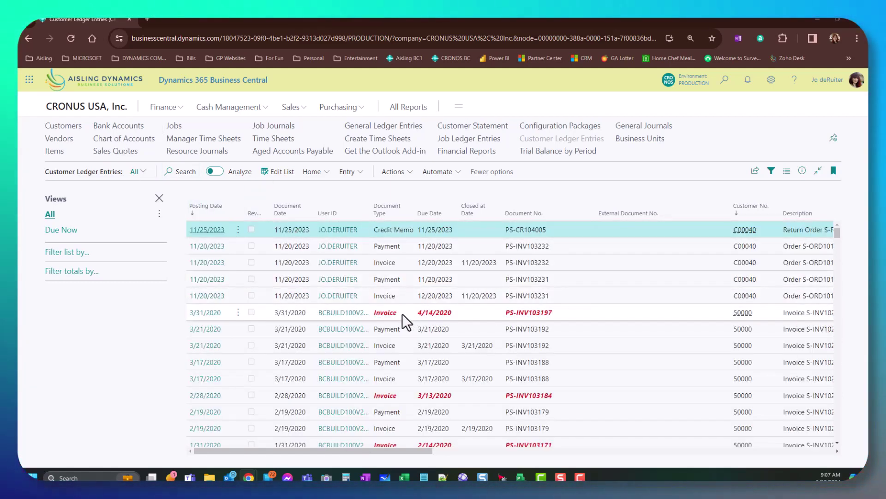
left_click(473, 312)
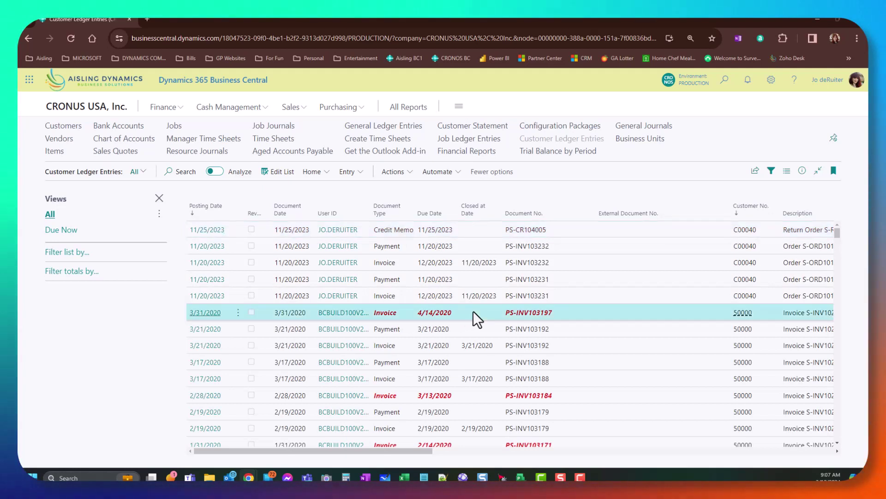
Step: Apply the Due Now view to the customer ledger entries and examine its Due Date and Remaining Amount filters and the matching columns
left_click(61, 229)
left_click(100, 280)
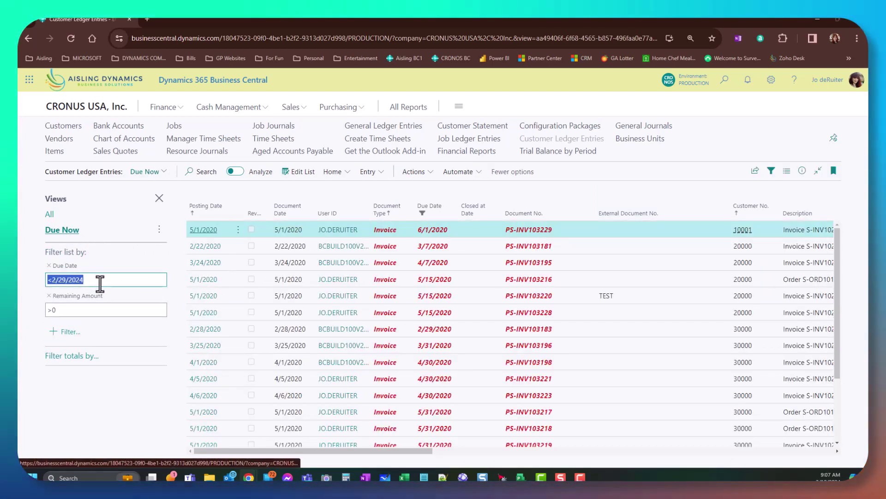
left_click(90, 280)
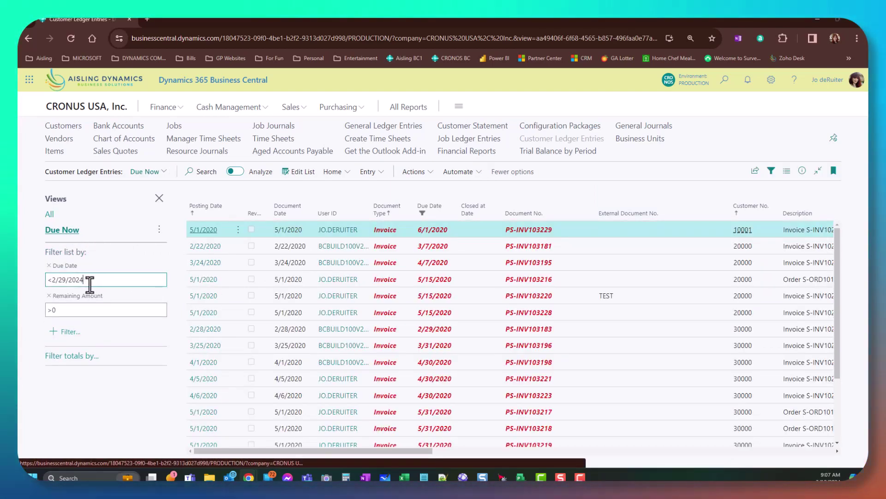
left_click(90, 309)
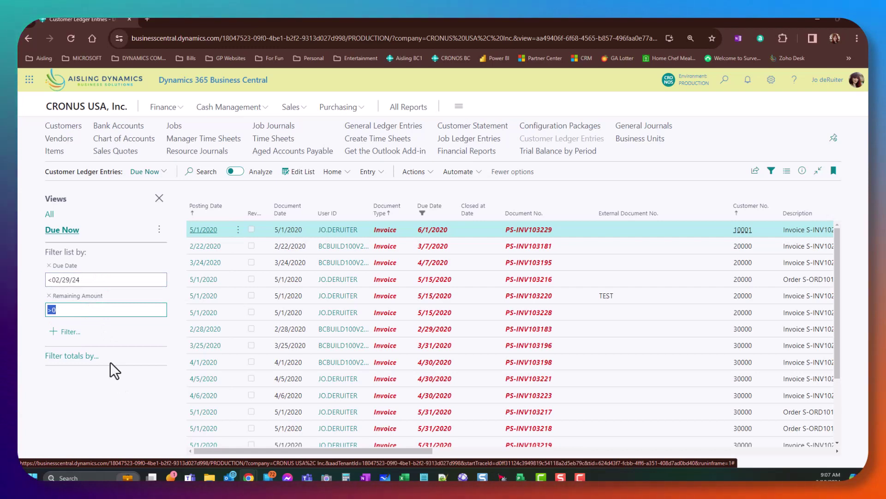
left_click(93, 310)
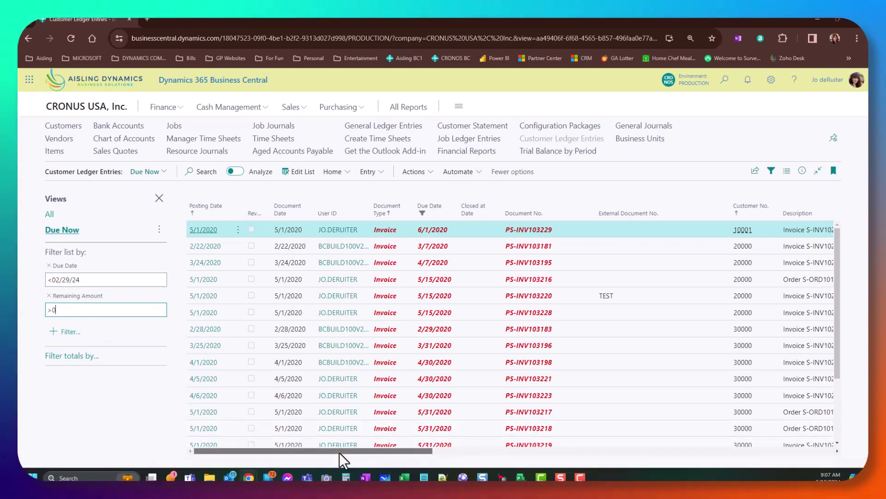
left_click_drag(339, 451, 647, 451)
scroll(439, 277, "down", 3)
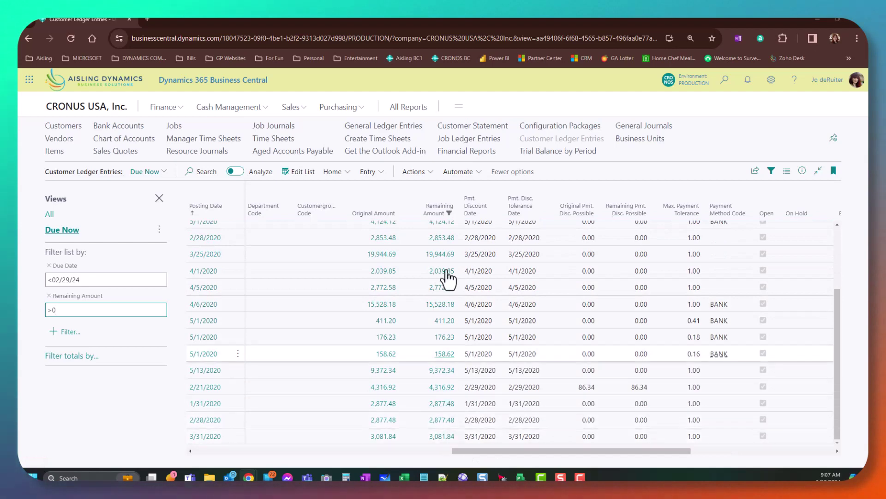
left_click_drag(476, 452, 421, 451)
left_click(357, 451)
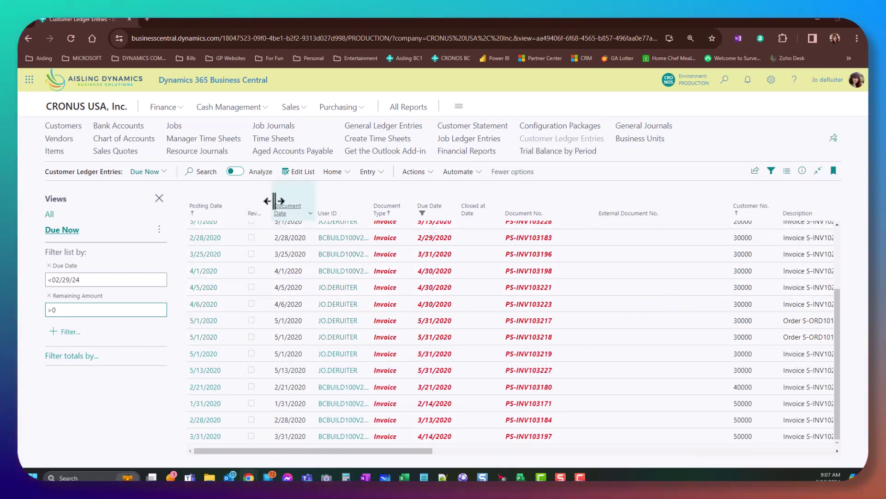
Step: Turn on analysis mode for the Due Now entries and add the Customer Name column to the analysis
left_click(235, 172)
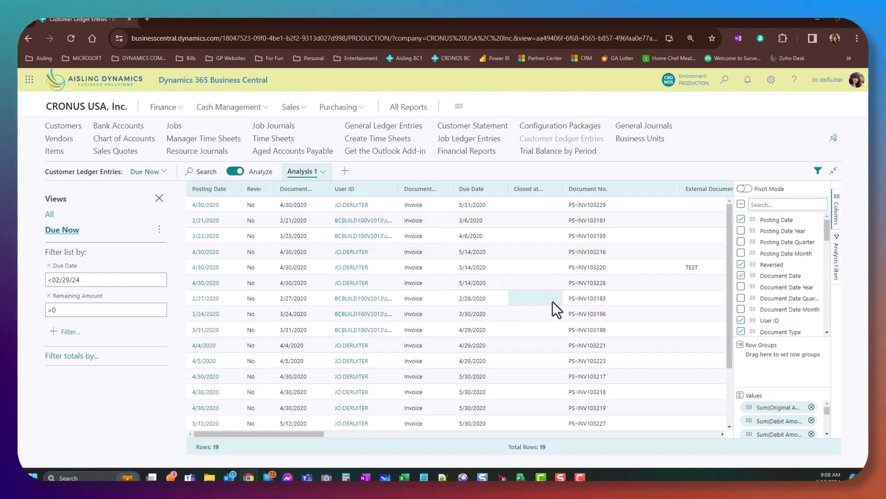
left_click_drag(320, 434, 395, 443)
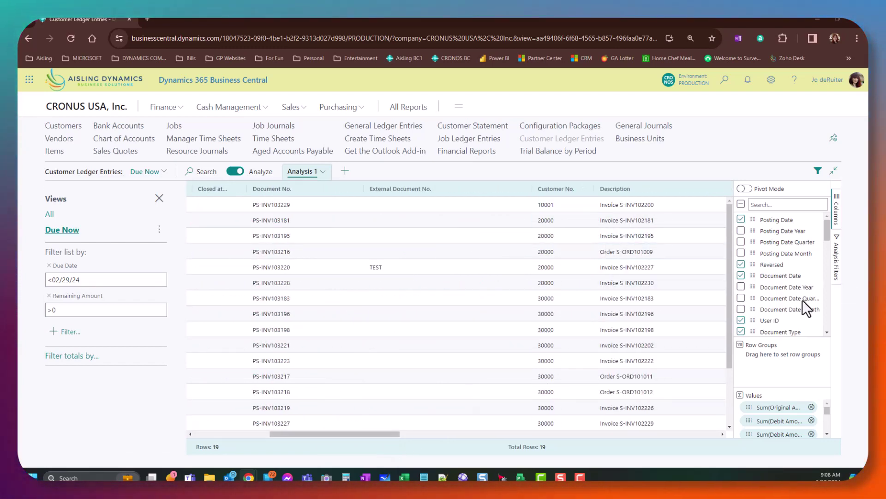
scroll(802, 301, "down", 2)
scroll(802, 301, "up", 2)
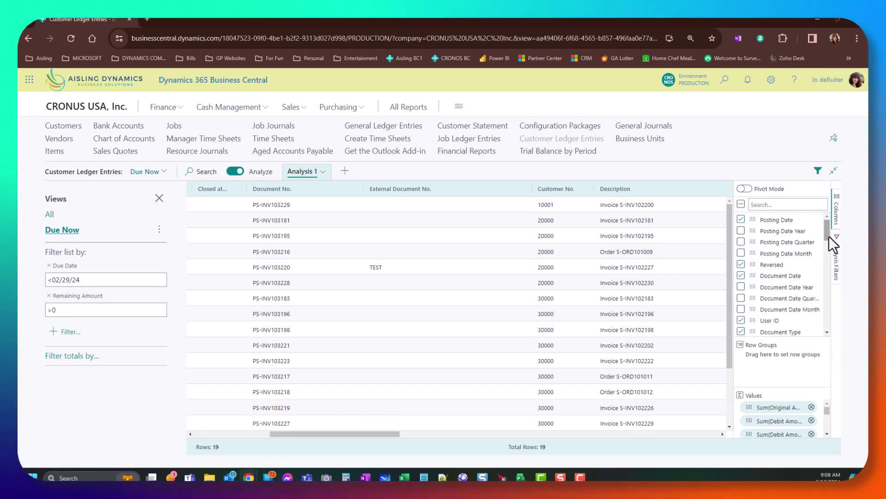
left_click_drag(826, 220, 827, 263)
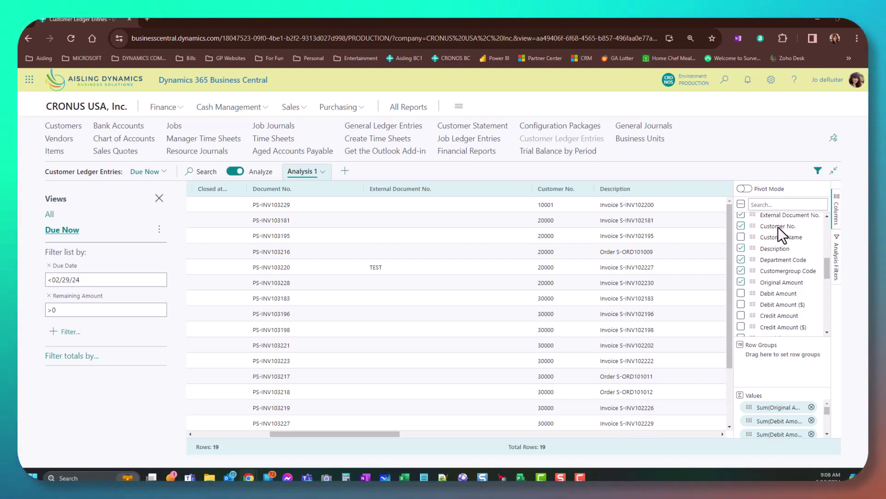
left_click(742, 237)
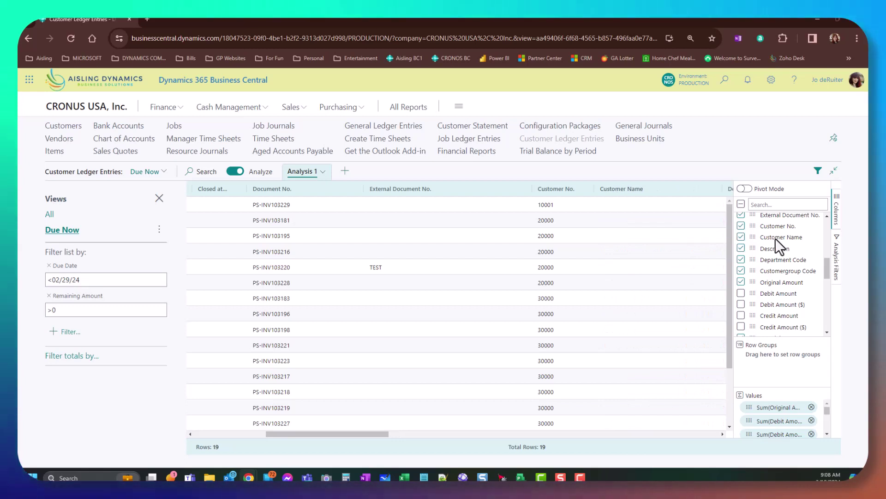
Step: Group the analysis rows by Customer Name, expand the blank-name group and inspect the columns of its entries
left_click_drag(754, 253, 753, 361)
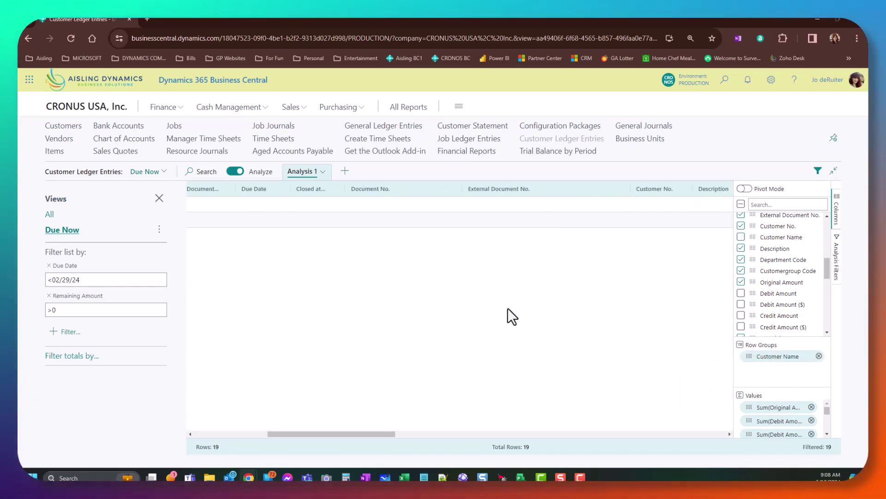
left_click_drag(329, 434, 229, 431)
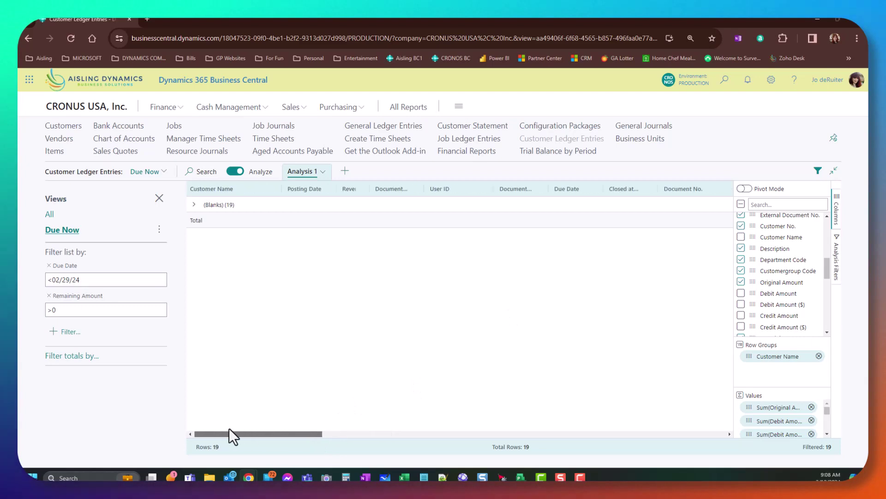
left_click(195, 206)
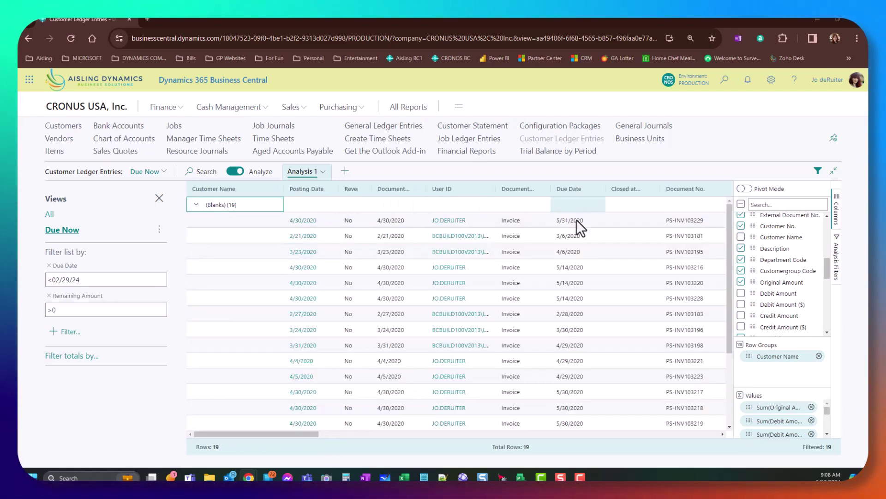
left_click_drag(279, 434, 459, 445)
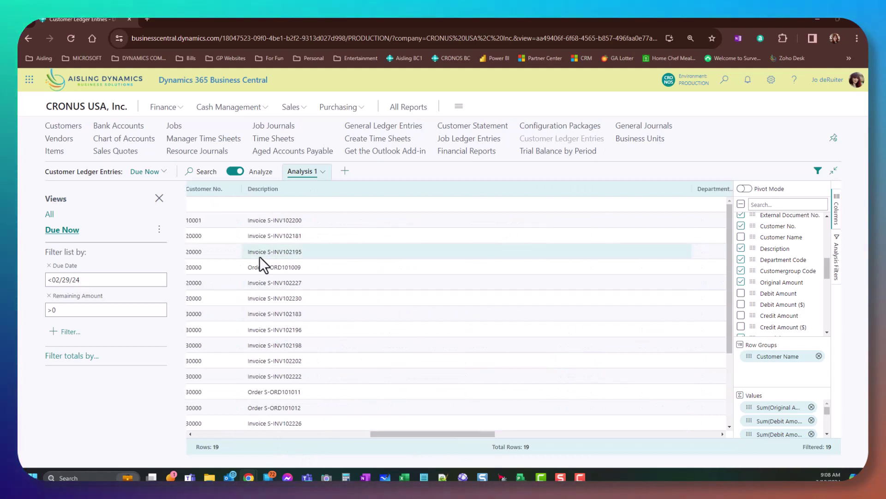